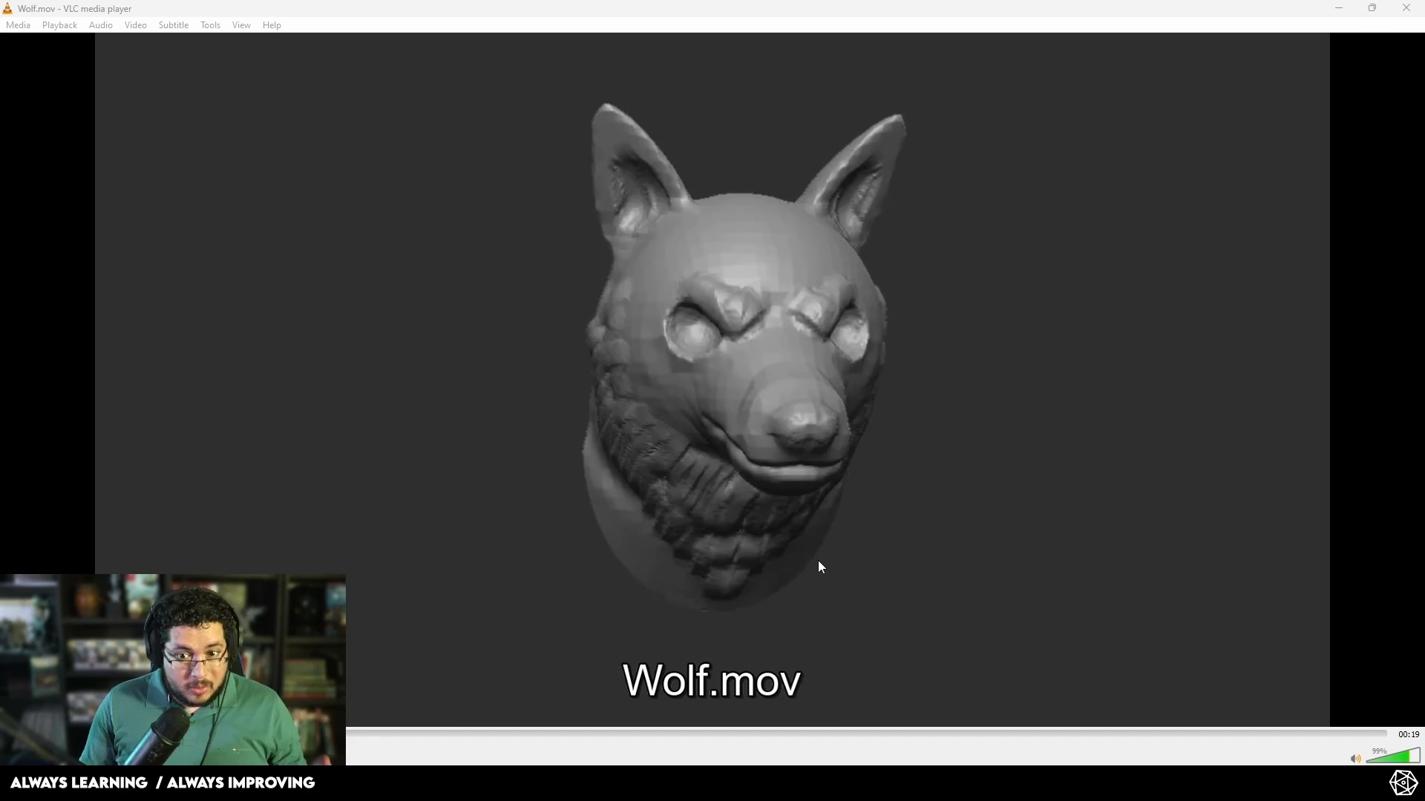
Step: Close the Wolf.mov video, switch to ZBrush and examine the werewolf head knocker sculpt from the front, side and back
{"action": "key", "text": "alt+F4"}
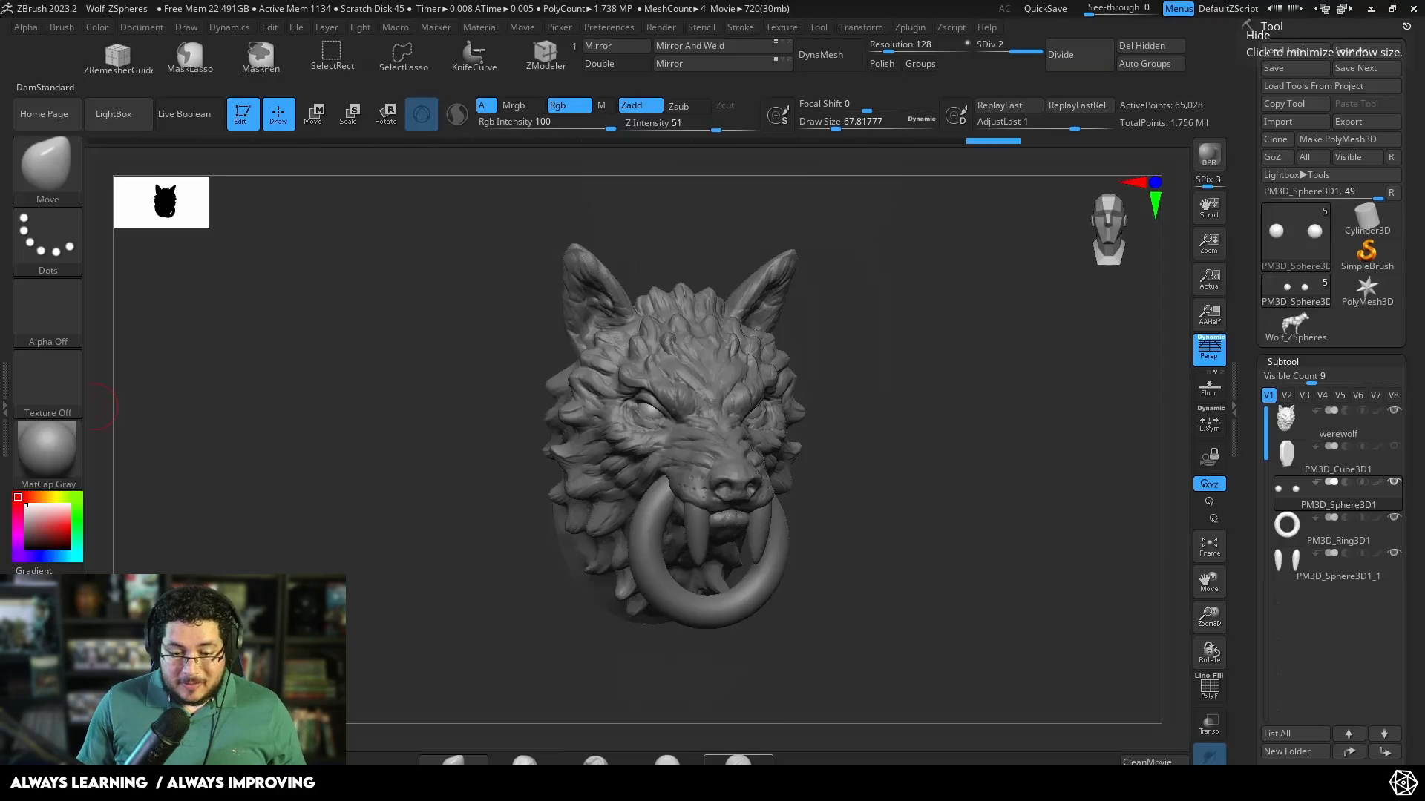
{"action": "mouse_move", "coordinate": [913, 541]}
{"action": "left_mouse_down"}
{"action": "mouse_move", "coordinate": [919, 497]}
{"action": "mouse_move", "coordinate": [979, 519]}
{"action": "mouse_move", "coordinate": [1023, 493]}
{"action": "mouse_move", "coordinate": [898, 492]}
{"action": "mouse_move", "coordinate": [906, 516]}
{"action": "mouse_move", "coordinate": [950, 508]}
{"action": "left_mouse_up"}
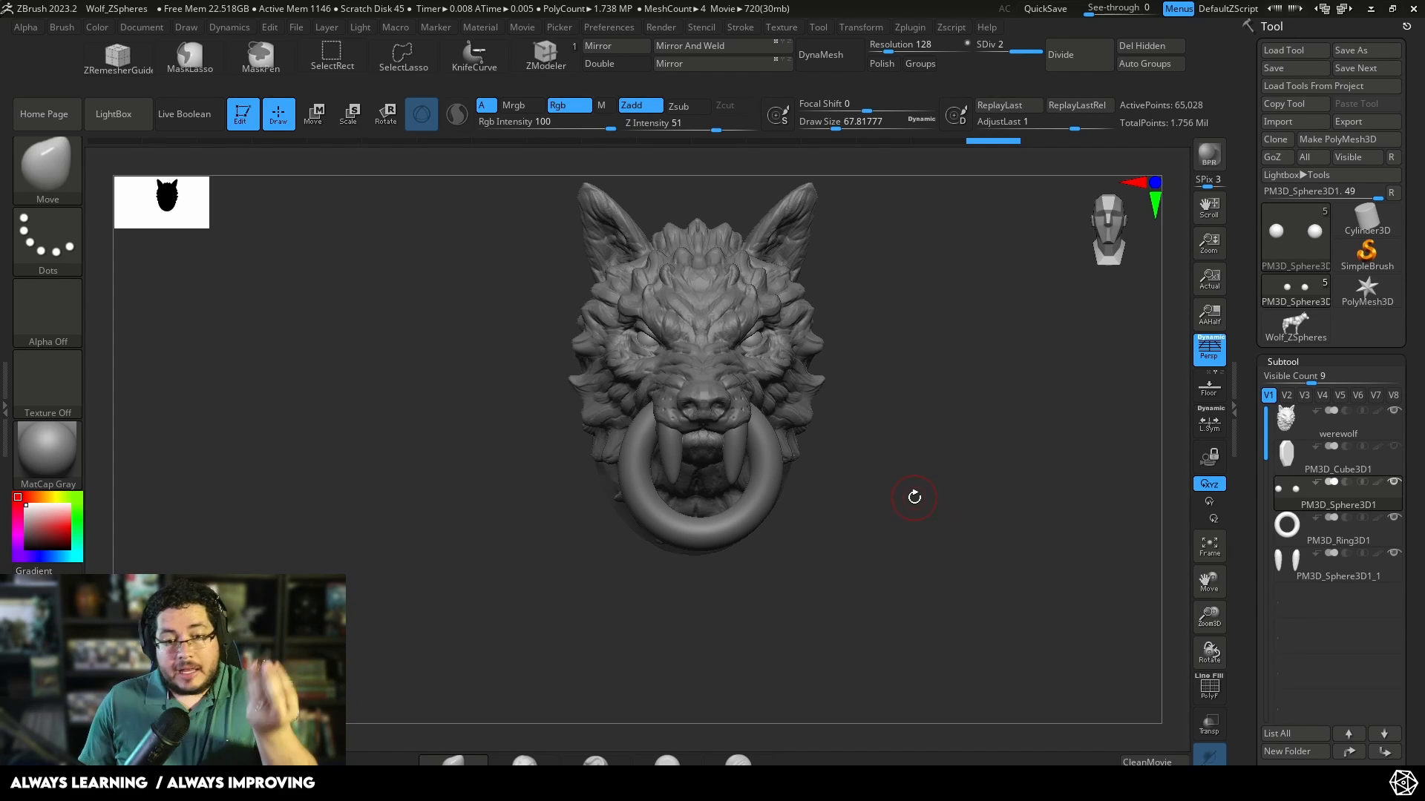
{"action": "left_click_drag", "start_coordinate": [903, 488], "coordinate": [912, 480]}
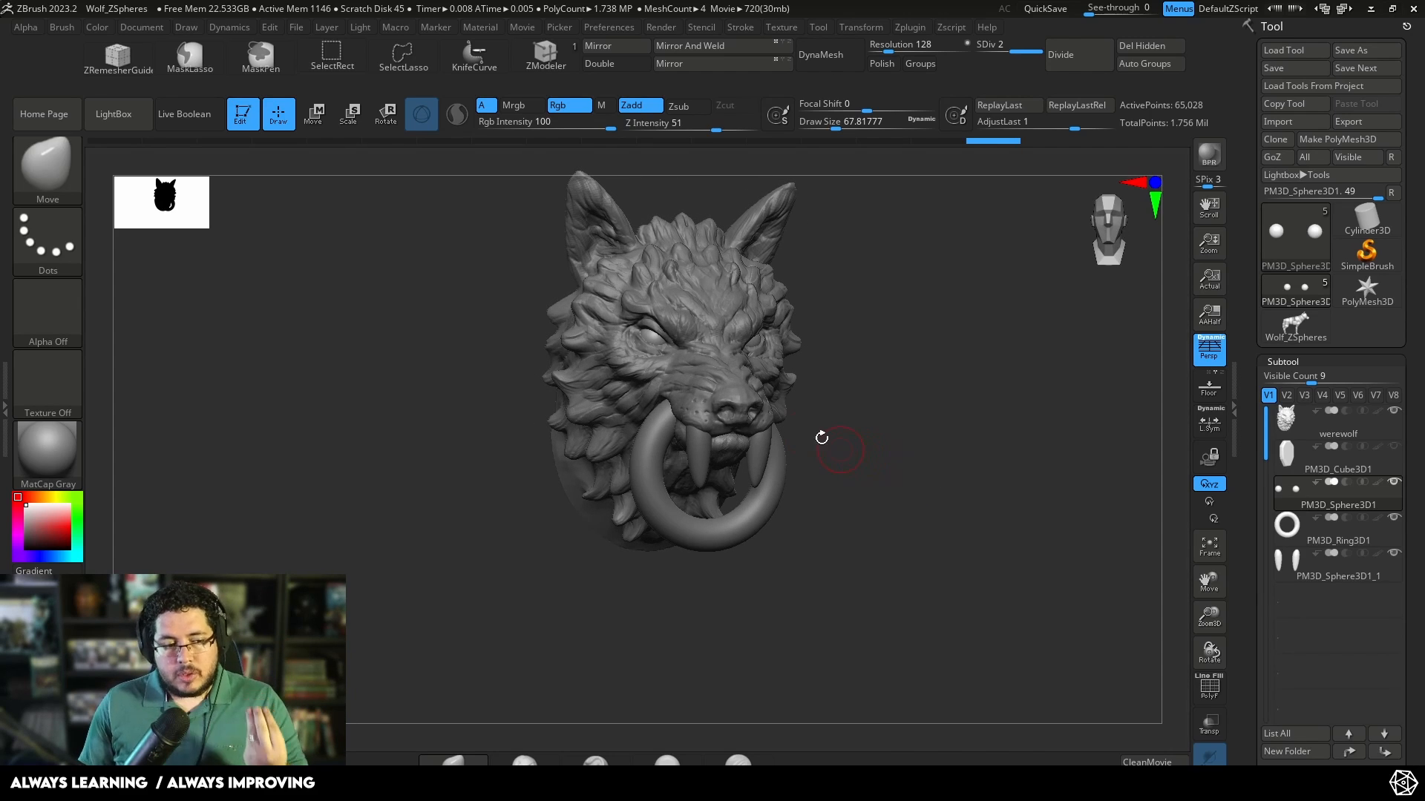
{"action": "mouse_move", "coordinate": [884, 385]}
{"action": "left_mouse_down"}
{"action": "mouse_move", "coordinate": [903, 475]}
{"action": "mouse_move", "coordinate": [985, 484]}
{"action": "mouse_move", "coordinate": [951, 365]}
{"action": "mouse_move", "coordinate": [1073, 423]}
{"action": "mouse_move", "coordinate": [772, 297]}
{"action": "left_mouse_up"}
{"action": "left_click", "coordinate": [787, 326], "text": "alt"}
{"action": "left_click_drag", "start_coordinate": [906, 296], "coordinate": [764, 302]}
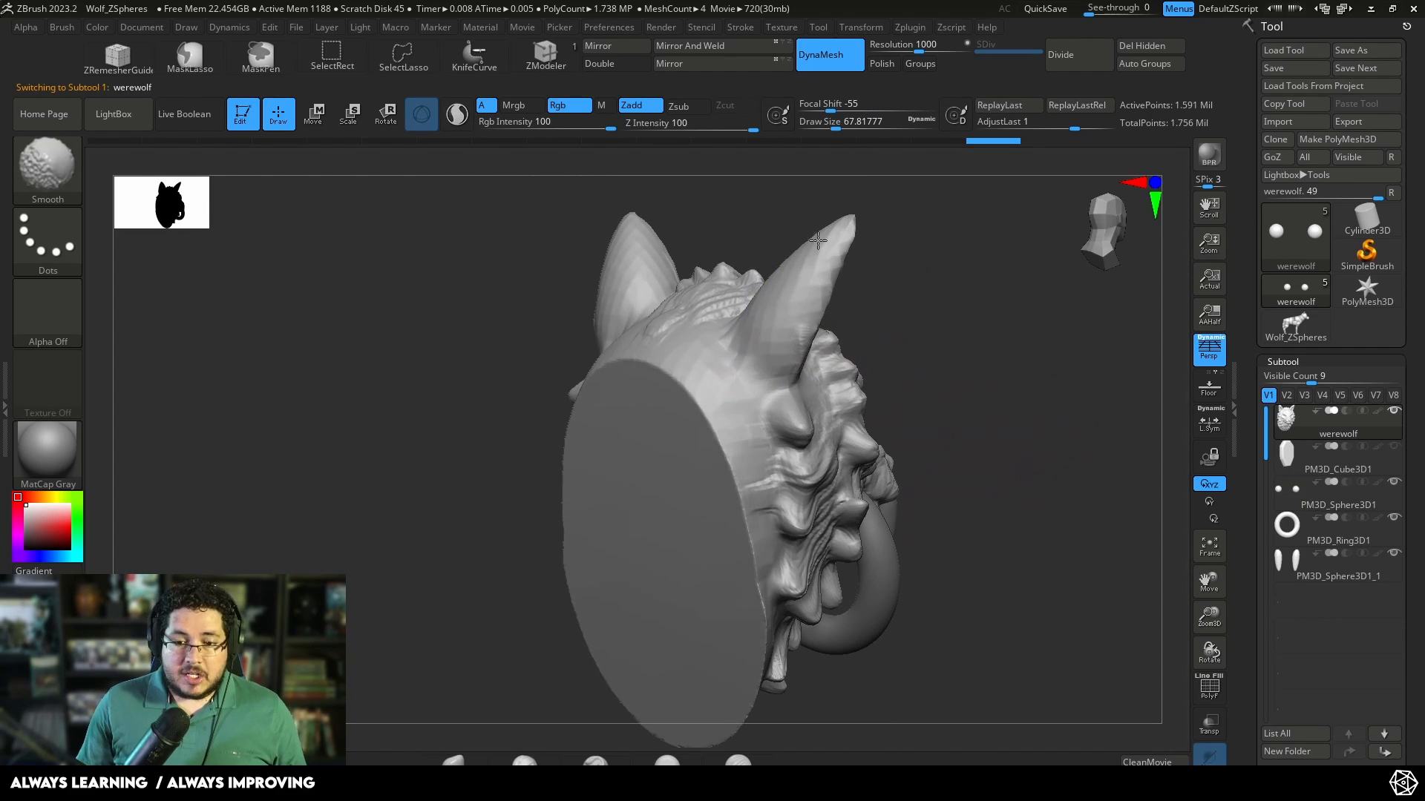
{"action": "mouse_move", "coordinate": [962, 319]}
{"action": "left_mouse_down"}
{"action": "mouse_move", "coordinate": [991, 363]}
{"action": "mouse_move", "coordinate": [856, 295]}
{"action": "mouse_move", "coordinate": [834, 375]}
{"action": "mouse_move", "coordinate": [929, 414]}
{"action": "left_mouse_up"}
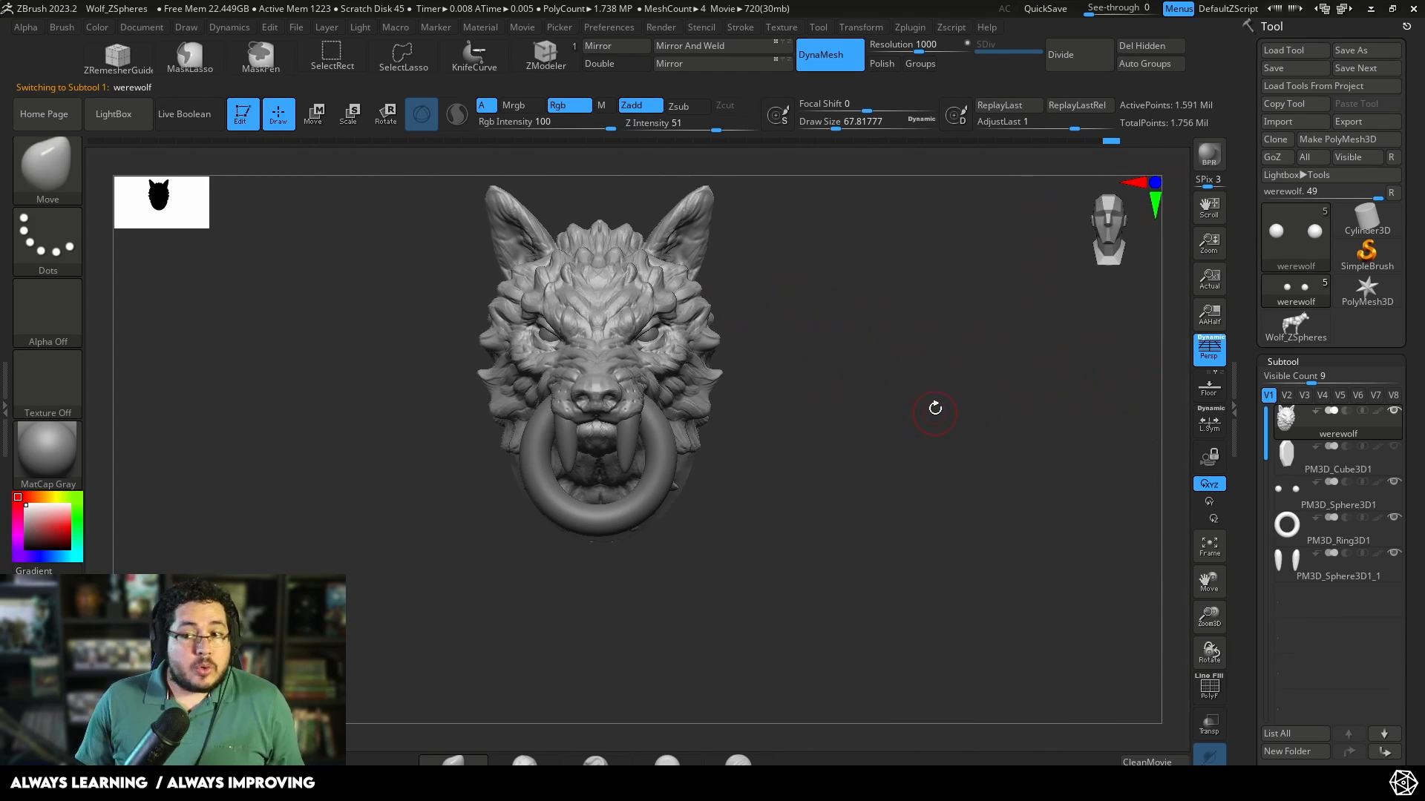
{"action": "mouse_move", "coordinate": [812, 402]}
{"action": "left_mouse_down"}
{"action": "mouse_move", "coordinate": [887, 496]}
{"action": "mouse_move", "coordinate": [920, 503]}
{"action": "mouse_move", "coordinate": [967, 474]}
{"action": "mouse_move", "coordinate": [937, 437]}
{"action": "left_mouse_up"}
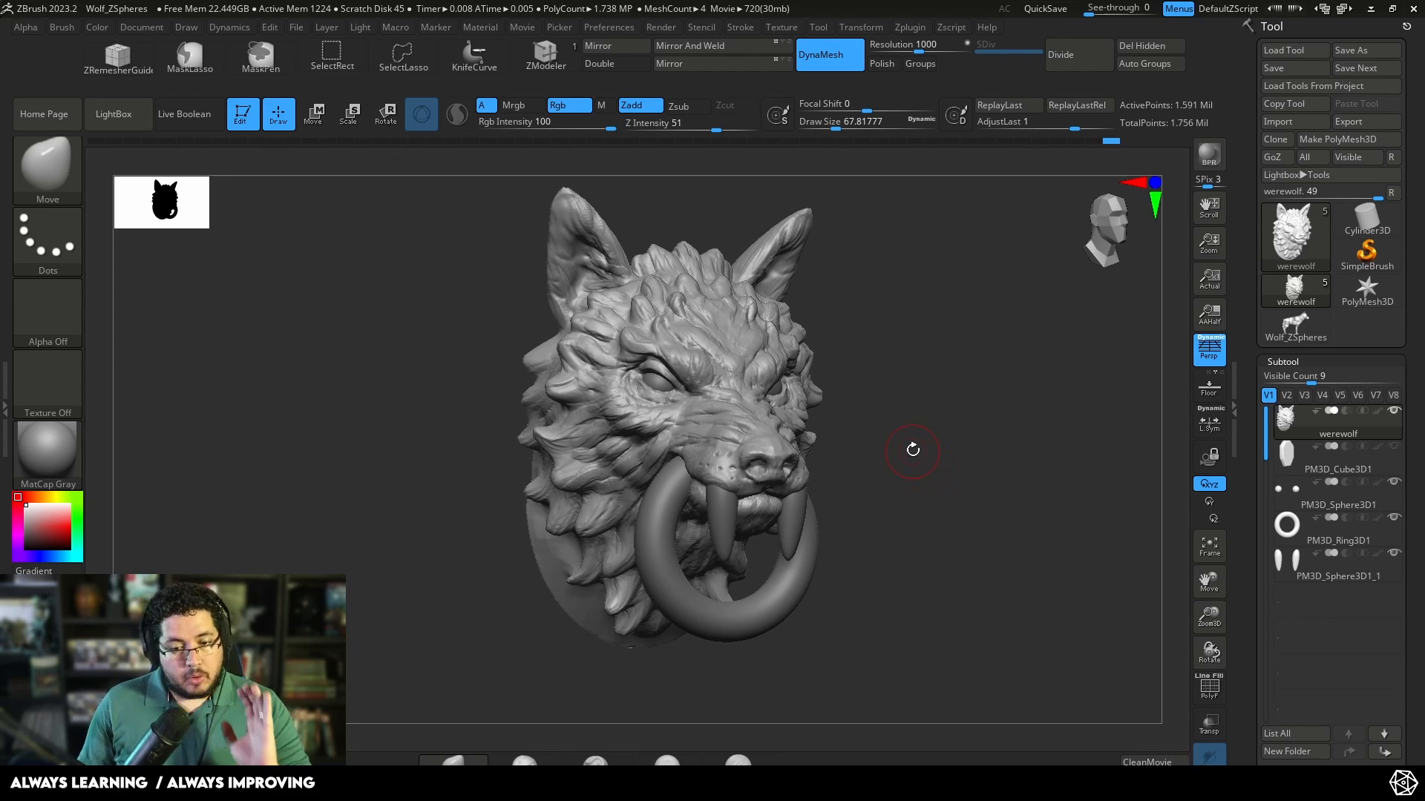
Step: Merge the visible subtools into a single mesh and DynaMesh the merged werewolf at resolution 1232
{"action": "scroll", "coordinate": [1290, 644], "scroll_direction": "down", "scroll_amount": 5}
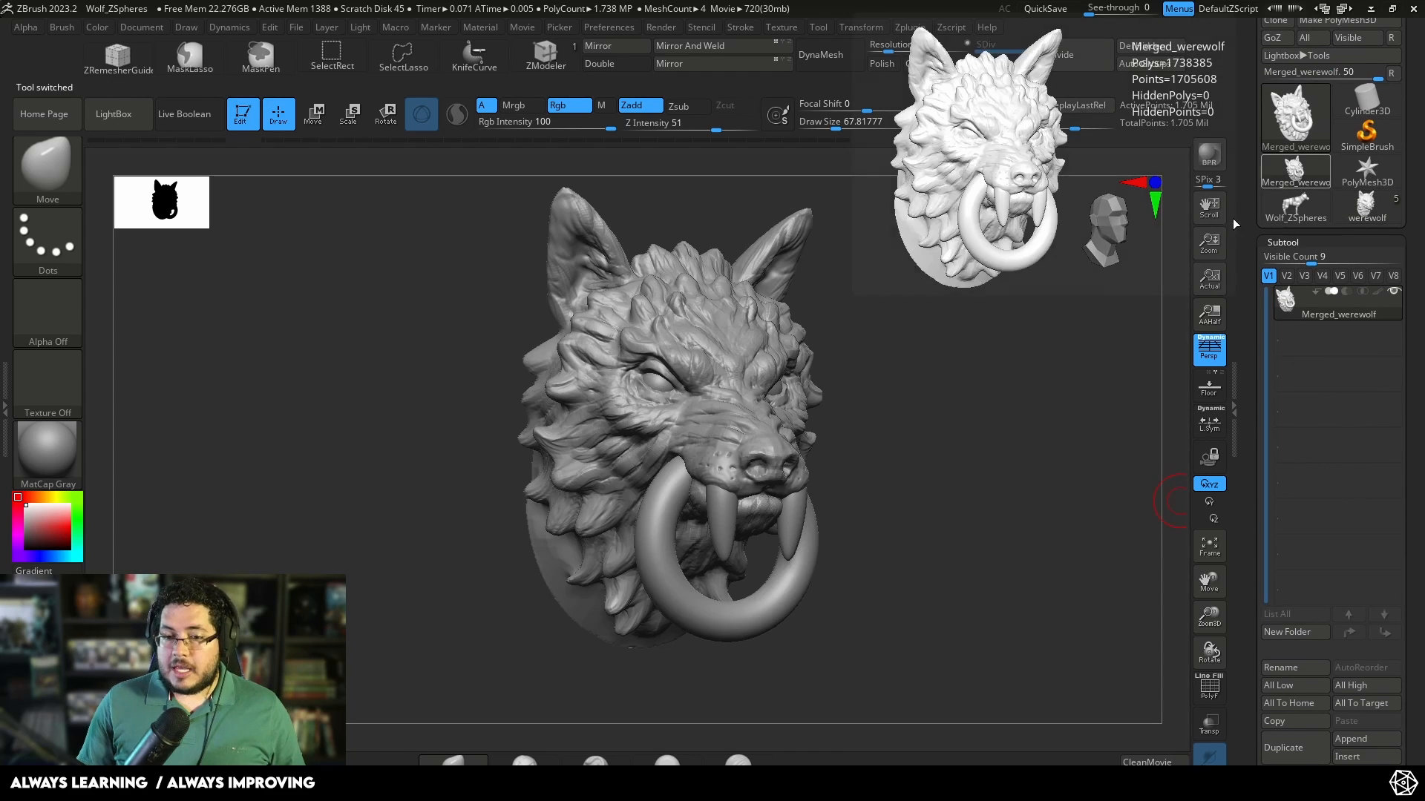
{"action": "left_click_drag", "start_coordinate": [858, 458], "coordinate": [941, 401]}
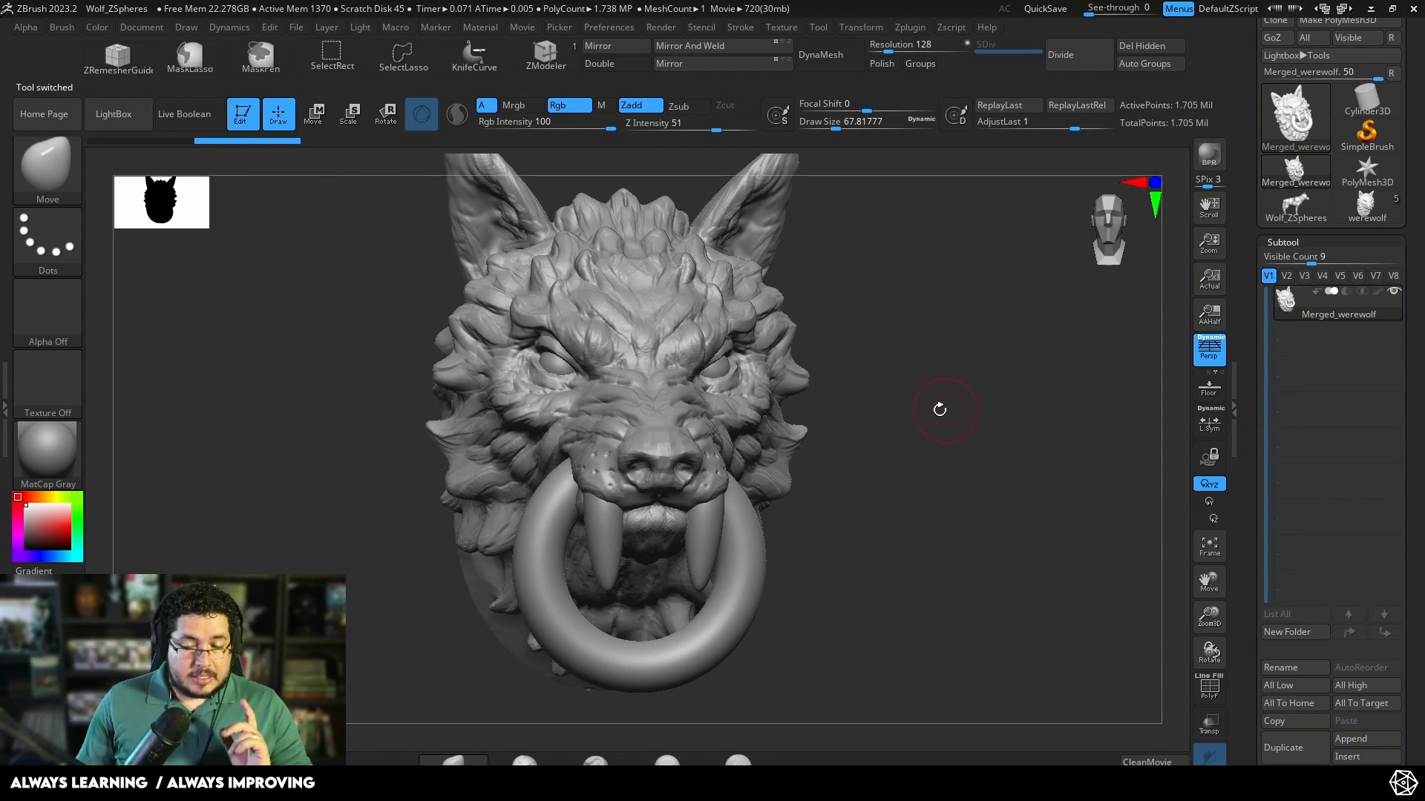
{"action": "left_click_drag", "start_coordinate": [888, 52], "coordinate": [923, 51]}
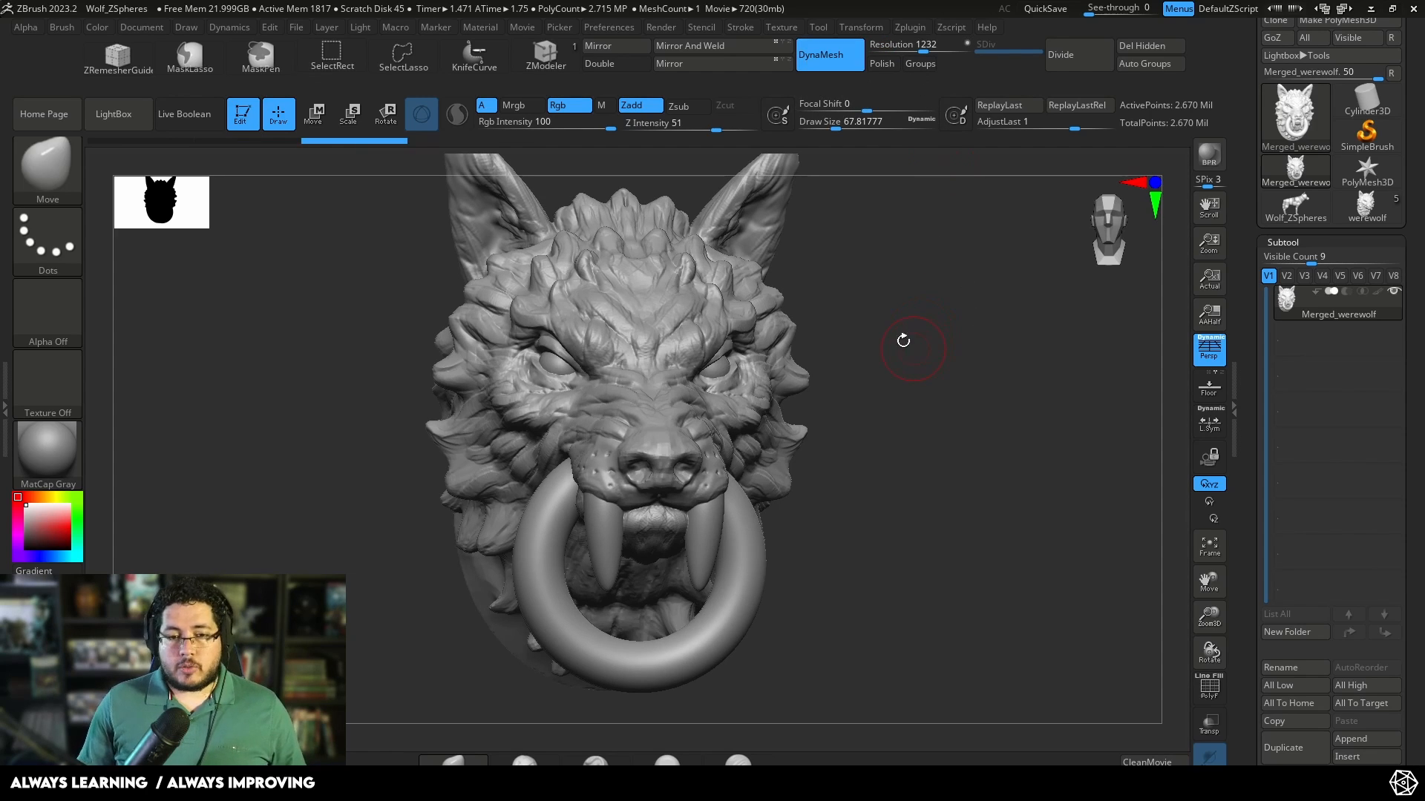
Step: Examine the merged head's wireframe and polygroups up close, and its plain surface from the front and side
{"action": "left_click_drag", "start_coordinate": [947, 377], "coordinate": [1098, 391]}
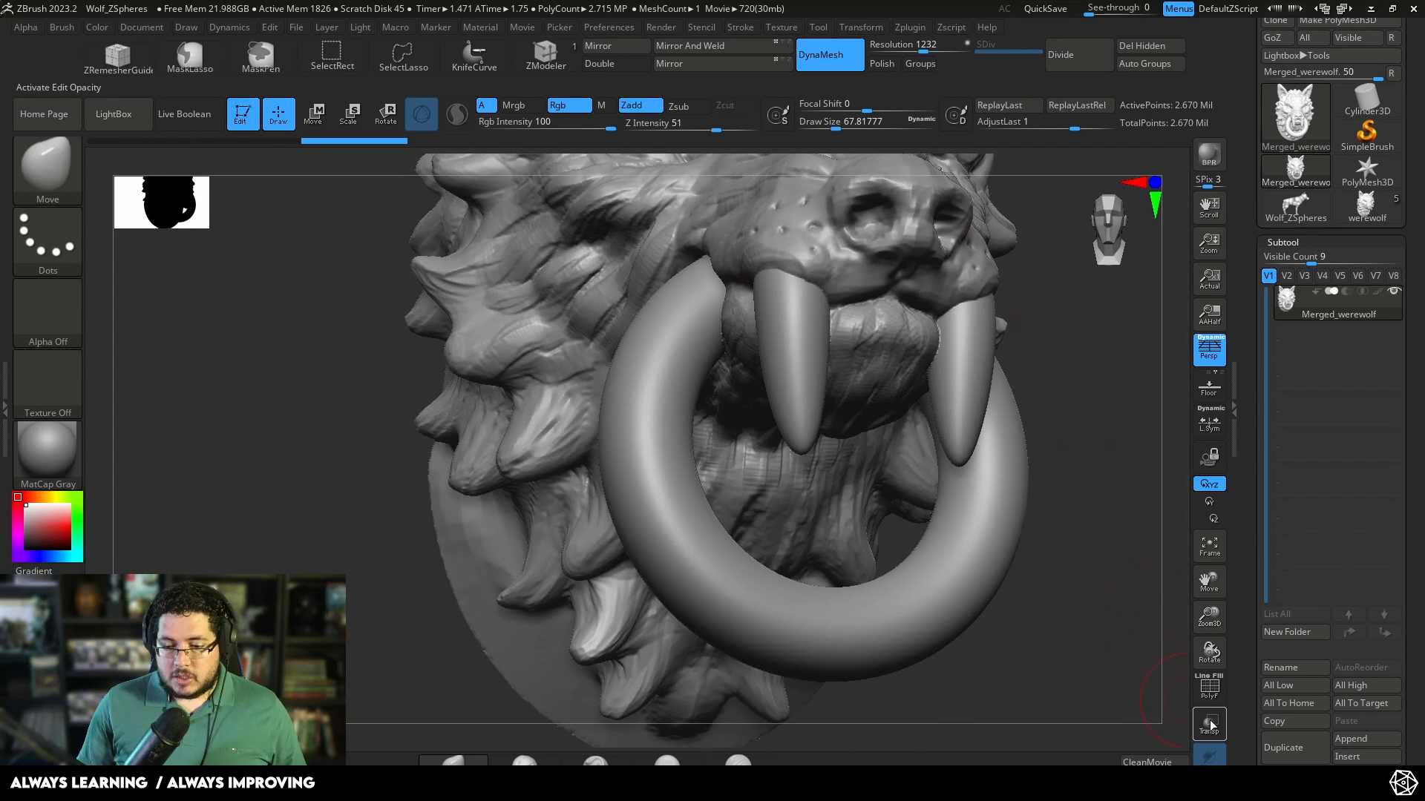
{"action": "left_click", "coordinate": [1210, 687]}
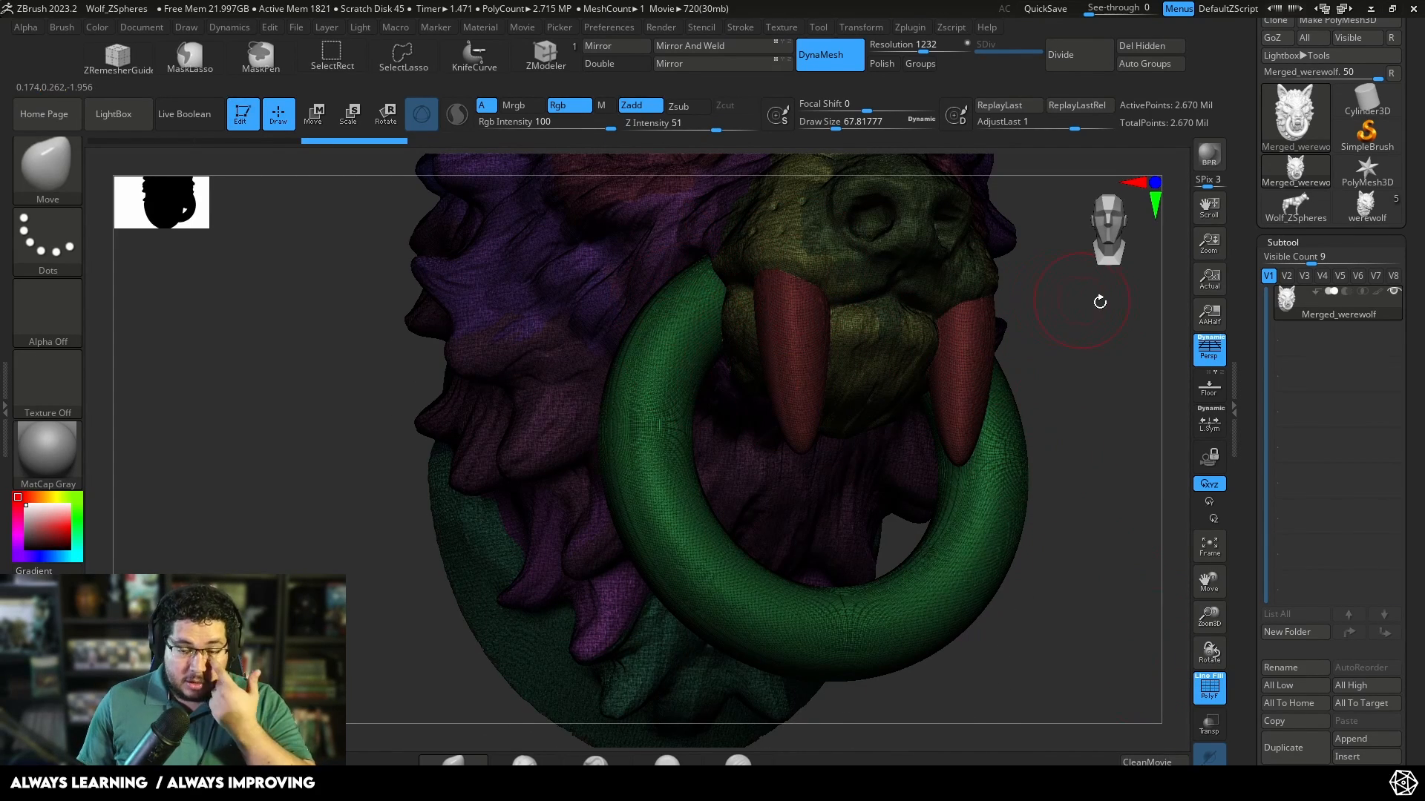
{"action": "left_click_drag", "start_coordinate": [1079, 374], "coordinate": [601, 367]}
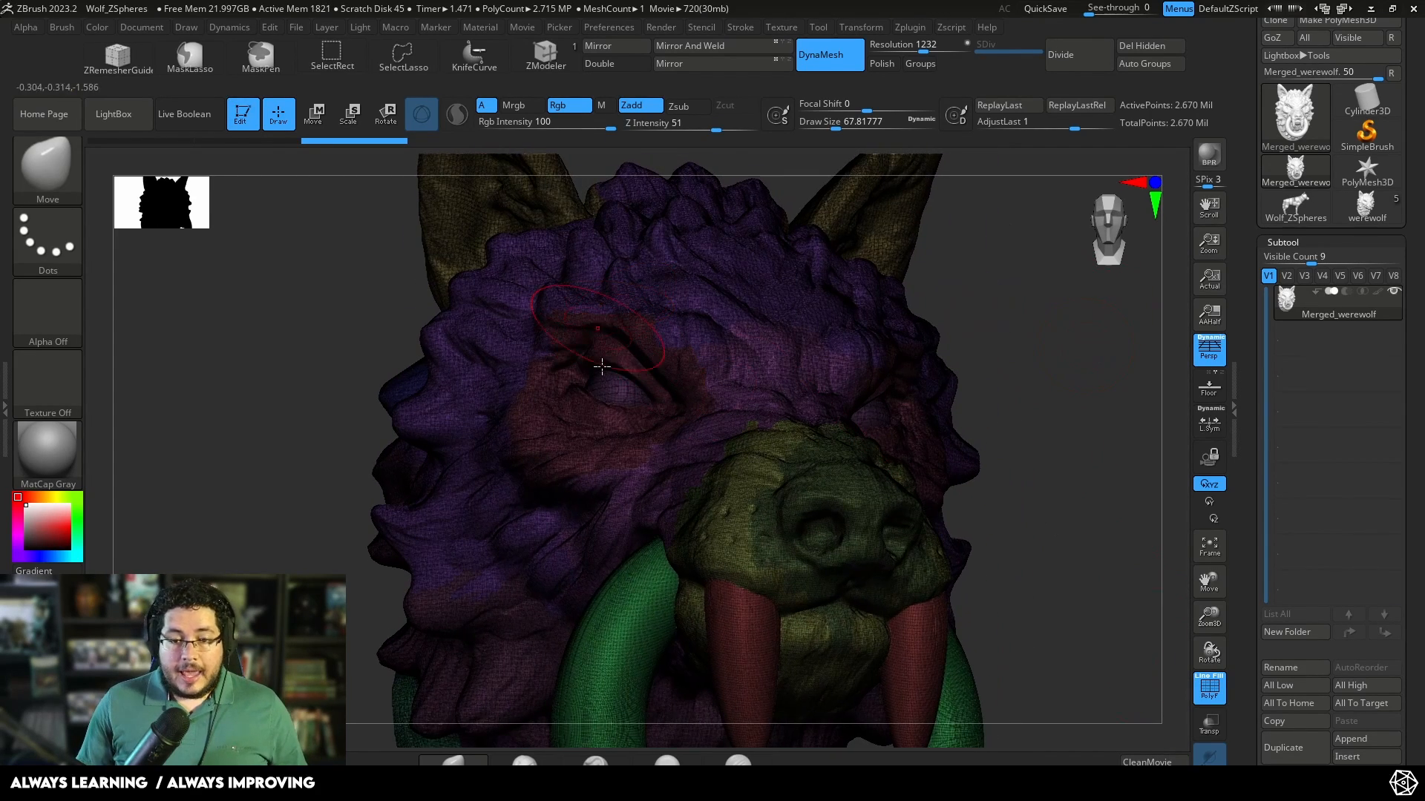
{"action": "left_click", "coordinate": [1210, 687]}
{"action": "left_click_drag", "start_coordinate": [1041, 529], "coordinate": [913, 375], "text": "alt"}
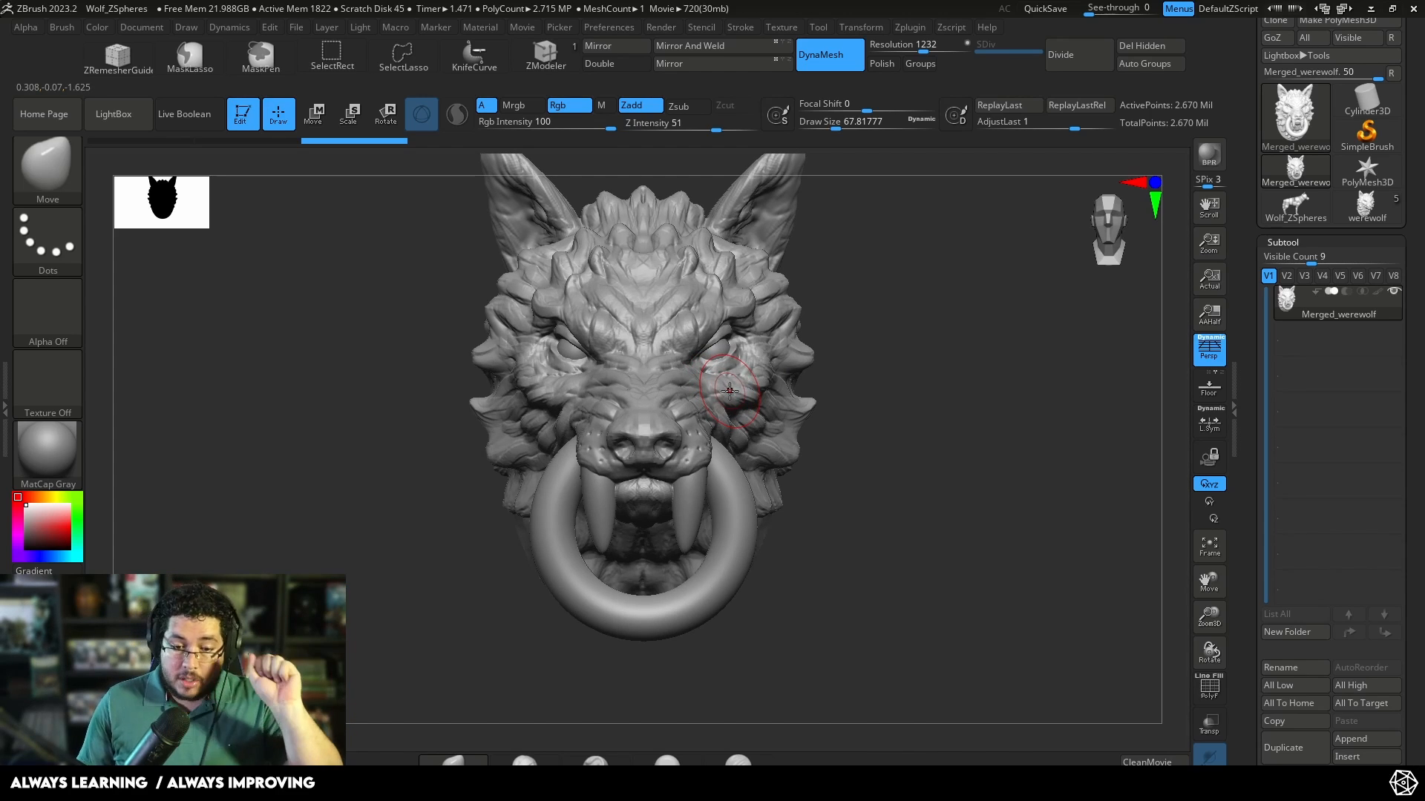
{"action": "left_click_drag", "start_coordinate": [942, 441], "coordinate": [989, 434]}
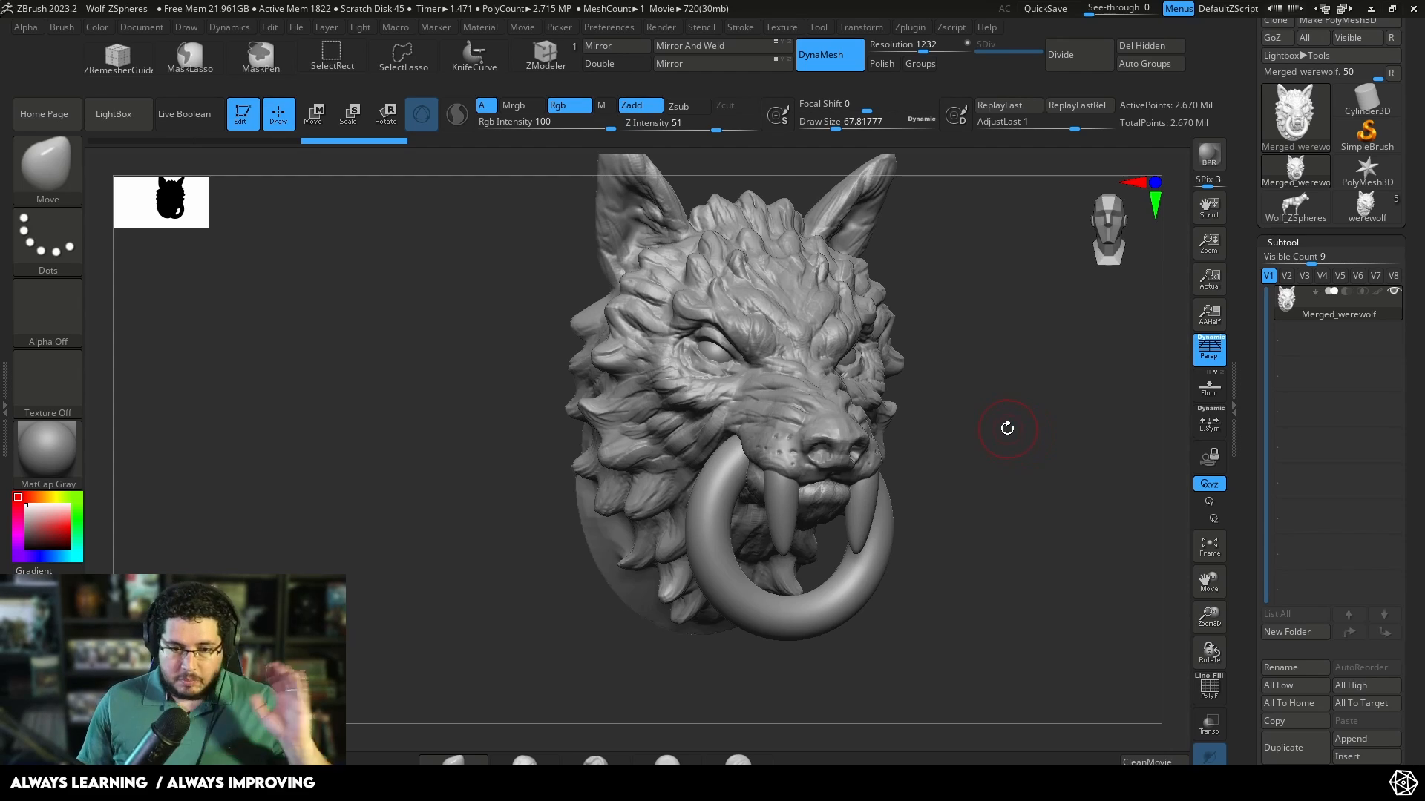
{"action": "left_click_drag", "start_coordinate": [996, 433], "coordinate": [759, 377]}
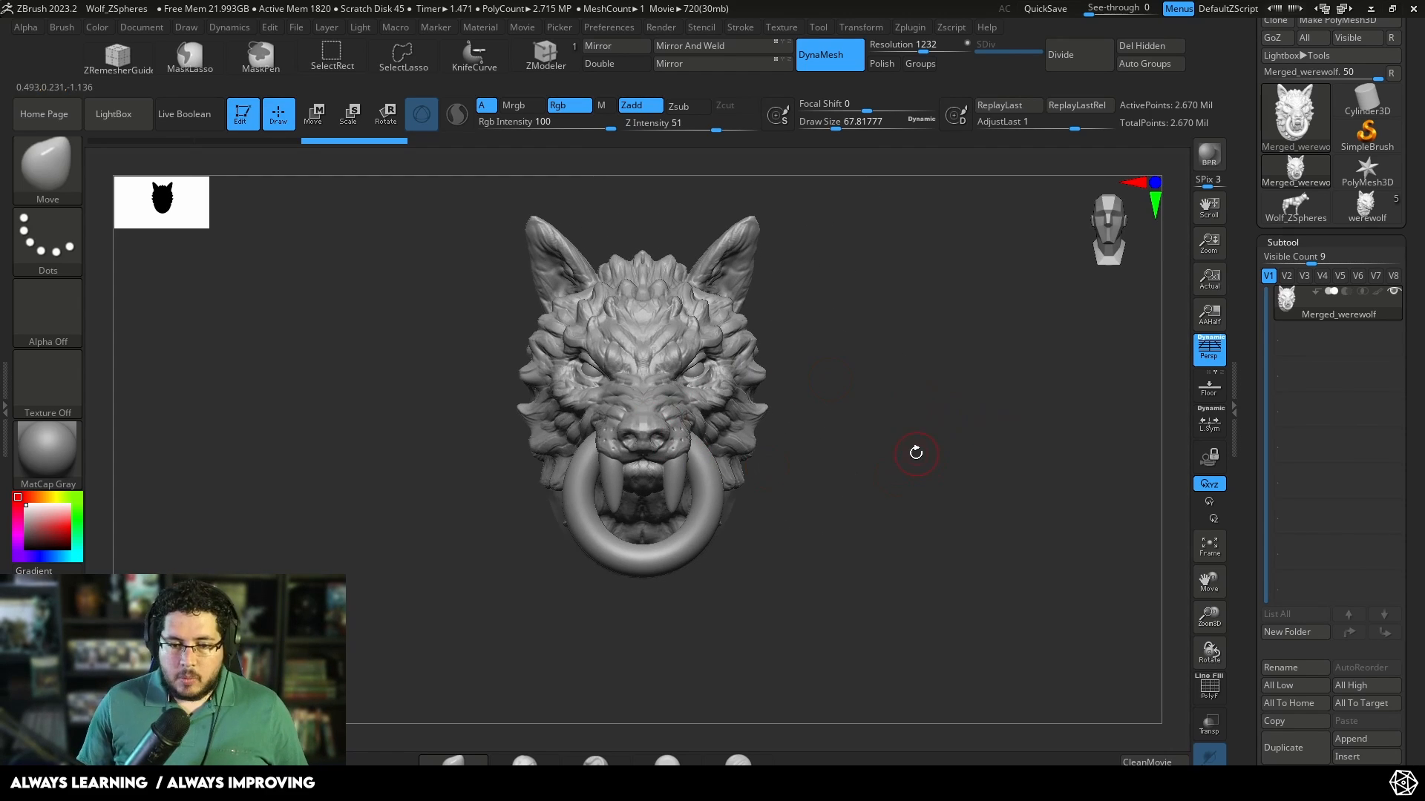
{"action": "mouse_move", "coordinate": [943, 454]}
{"action": "left_mouse_down"}
{"action": "mouse_move", "coordinate": [933, 475]}
{"action": "mouse_move", "coordinate": [970, 496]}
{"action": "mouse_move", "coordinate": [1005, 494]}
{"action": "mouse_move", "coordinate": [995, 455]}
{"action": "mouse_move", "coordinate": [906, 429]}
{"action": "mouse_move", "coordinate": [953, 455]}
{"action": "mouse_move", "coordinate": [952, 437]}
{"action": "left_mouse_up"}
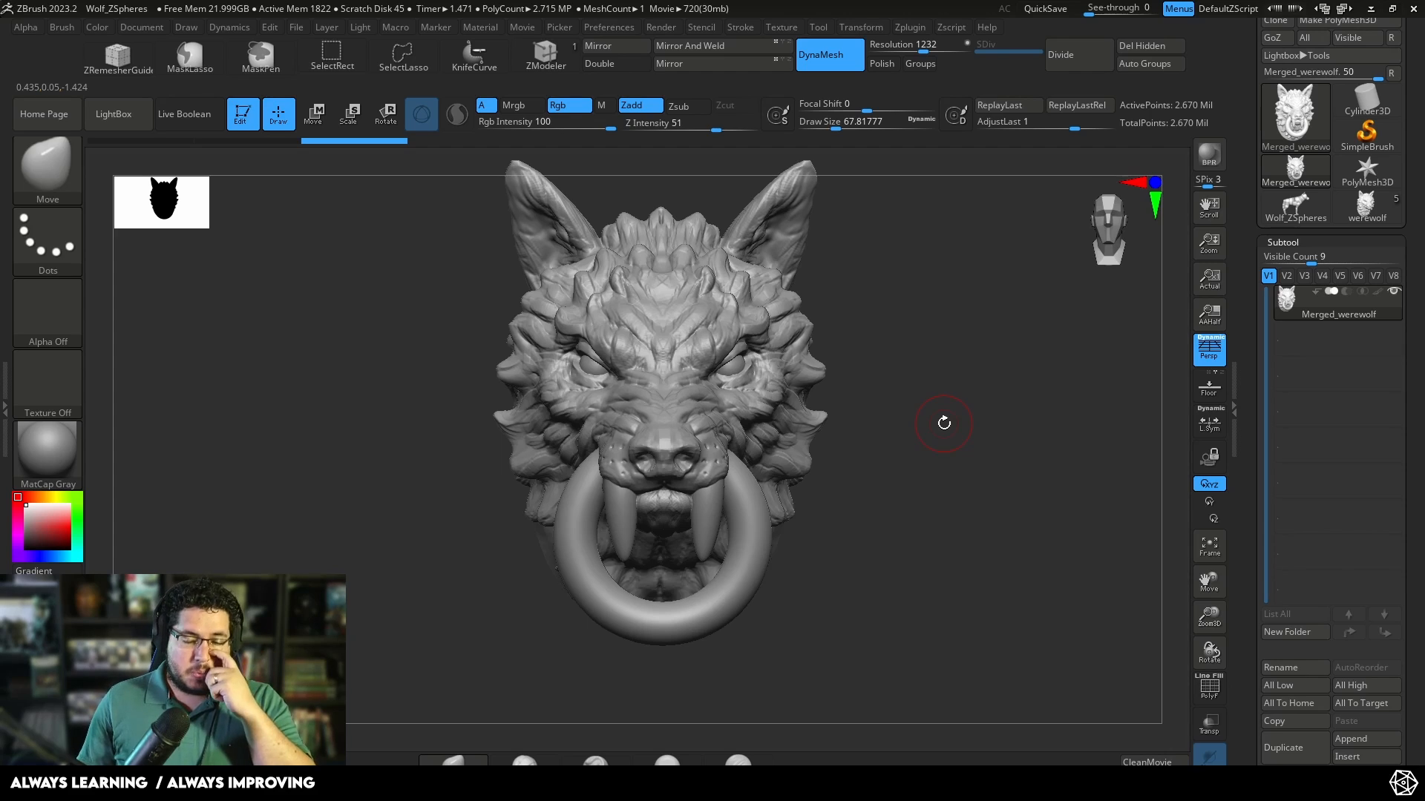
{"action": "left_click_drag", "start_coordinate": [972, 442], "coordinate": [1004, 437]}
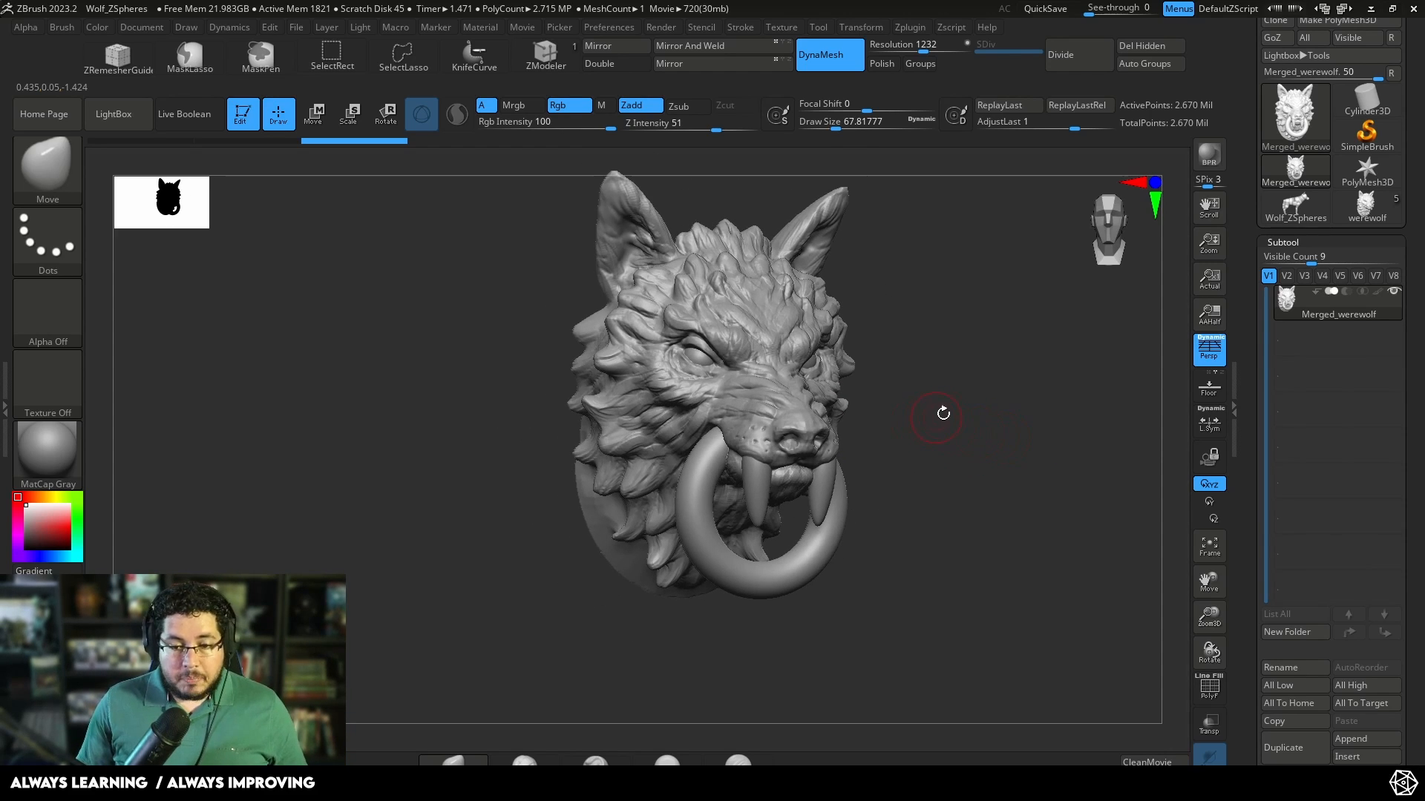
Step: Give the merged head the Gold material and a pale, desaturated yellow colour
{"action": "left_click", "coordinate": [51, 497]}
{"action": "left_click", "coordinate": [69, 527]}
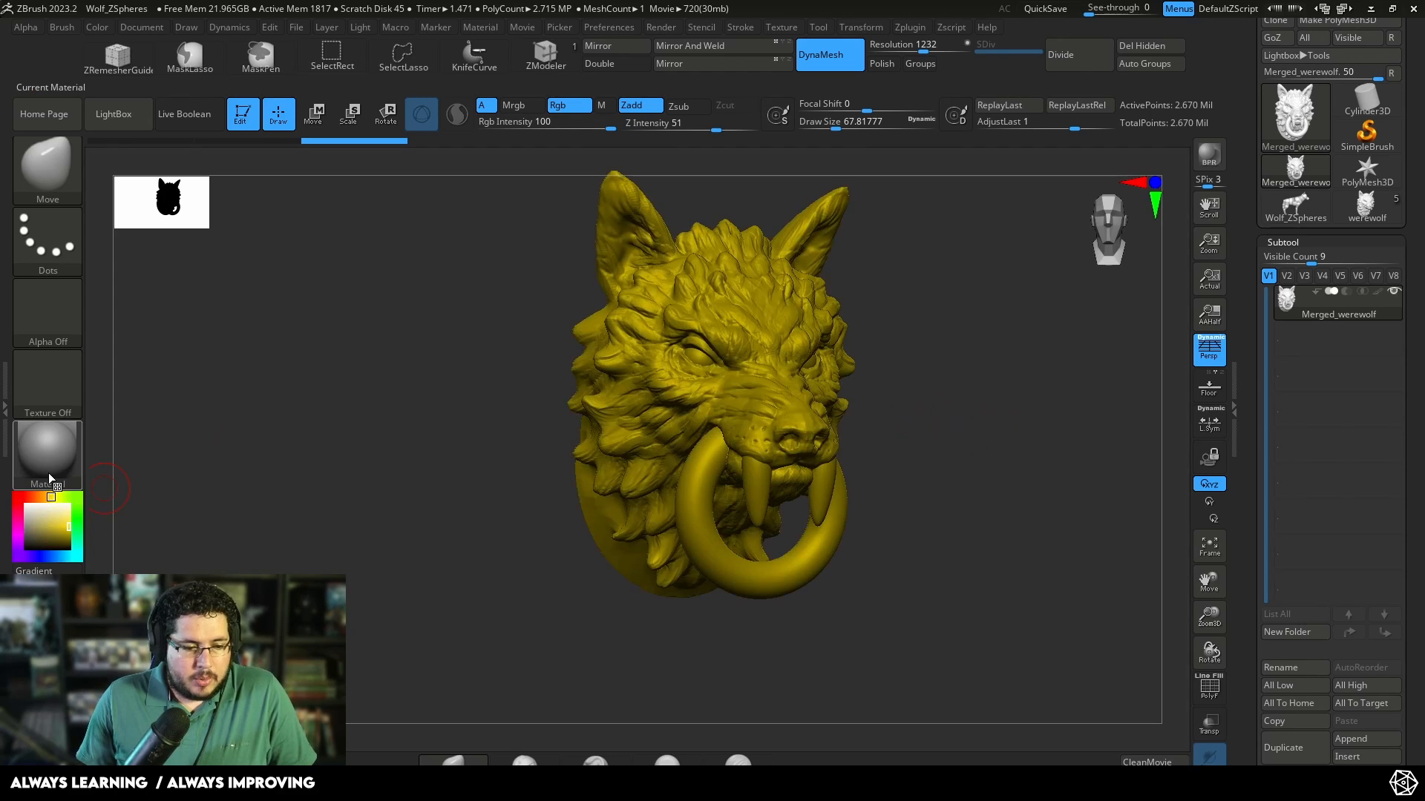
{"action": "left_click", "coordinate": [49, 475]}
{"action": "left_click", "coordinate": [869, 368]}
{"action": "left_click_drag", "start_coordinate": [929, 394], "coordinate": [957, 407]}
{"action": "left_click", "coordinate": [33, 521]}
{"action": "left_click", "coordinate": [39, 511]}
{"action": "left_click_drag", "start_coordinate": [174, 469], "coordinate": [298, 450]}
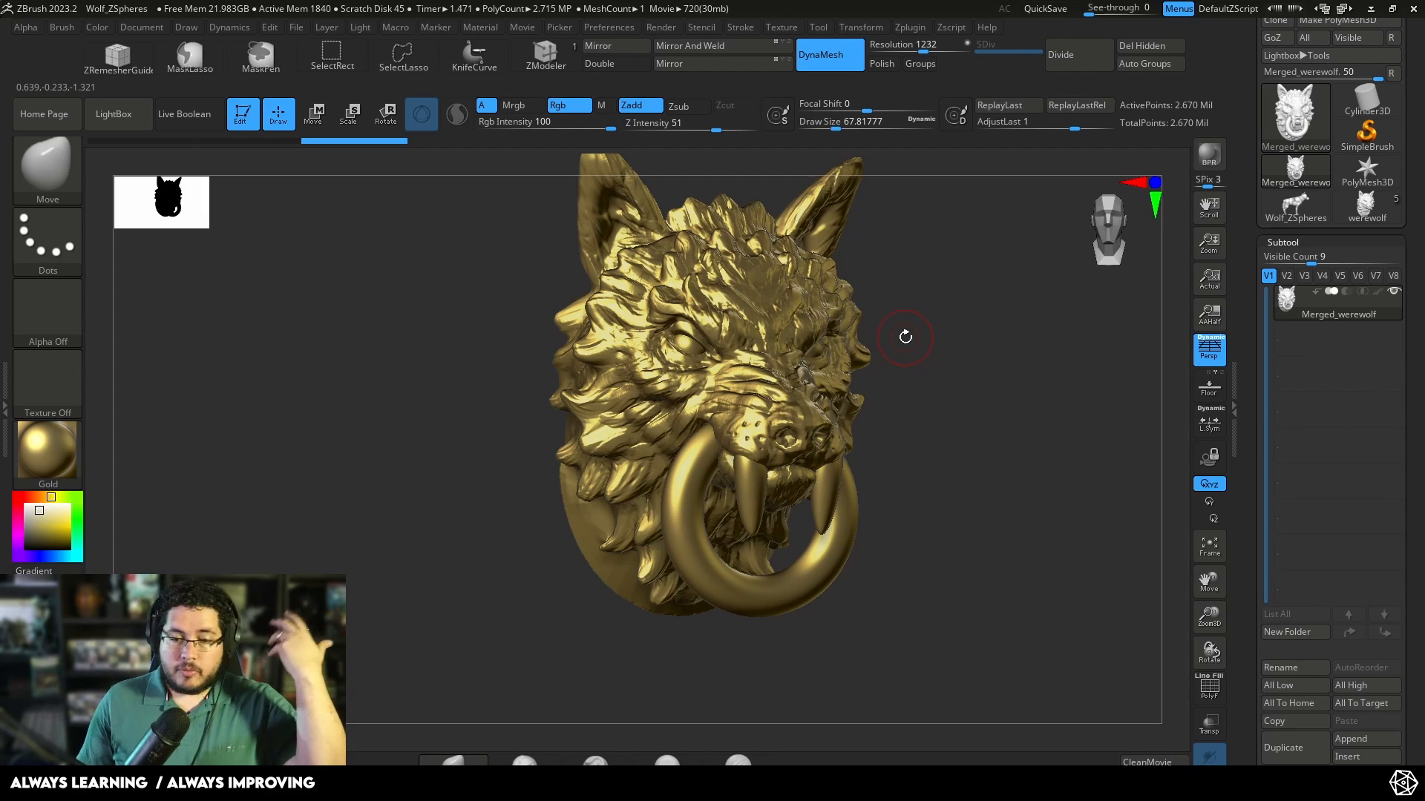
Step: Apply StartupMaterial to the head and check its wireframe and polygroups from the front
{"action": "left_click", "coordinate": [50, 466]}
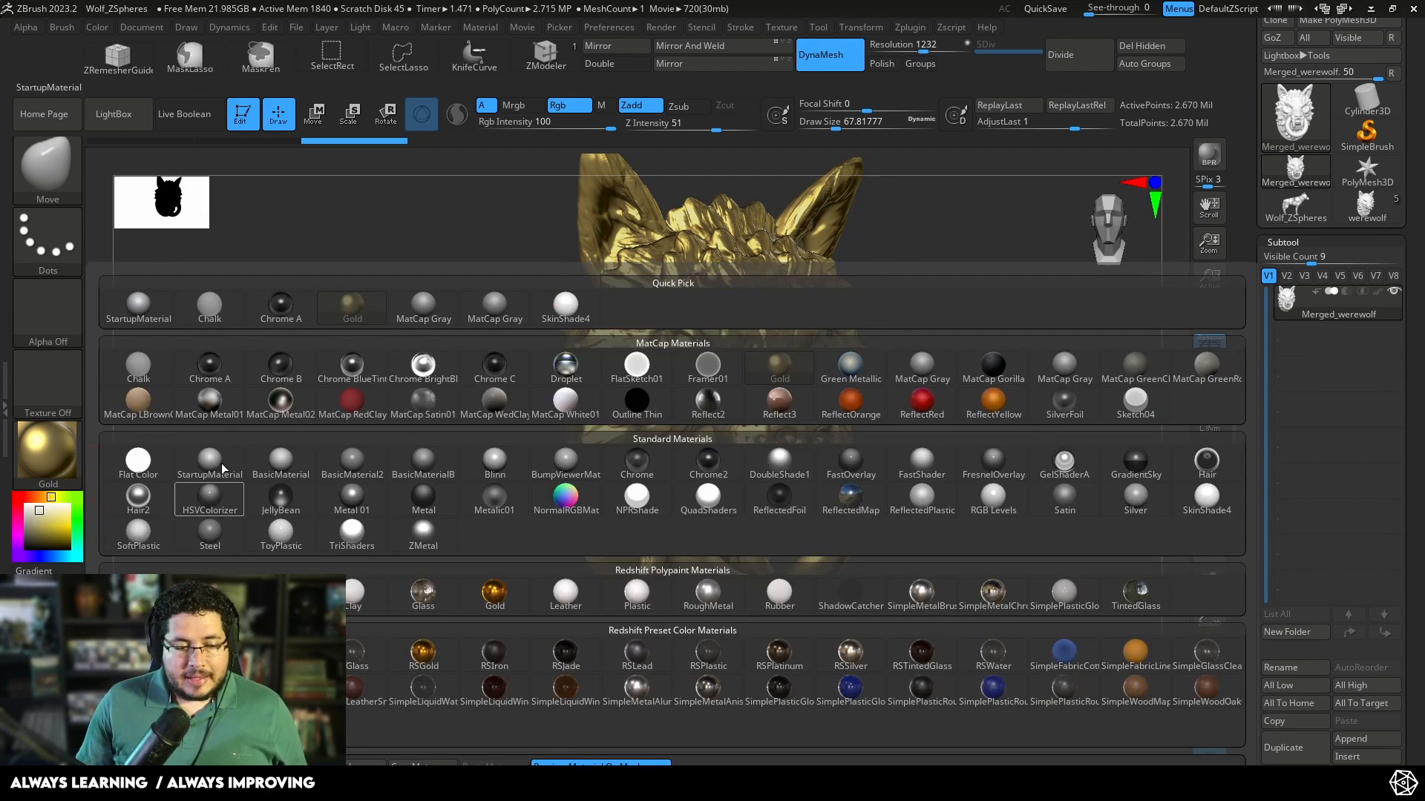
{"action": "left_click", "coordinate": [228, 475]}
{"action": "left_click_drag", "start_coordinate": [465, 465], "coordinate": [428, 472]}
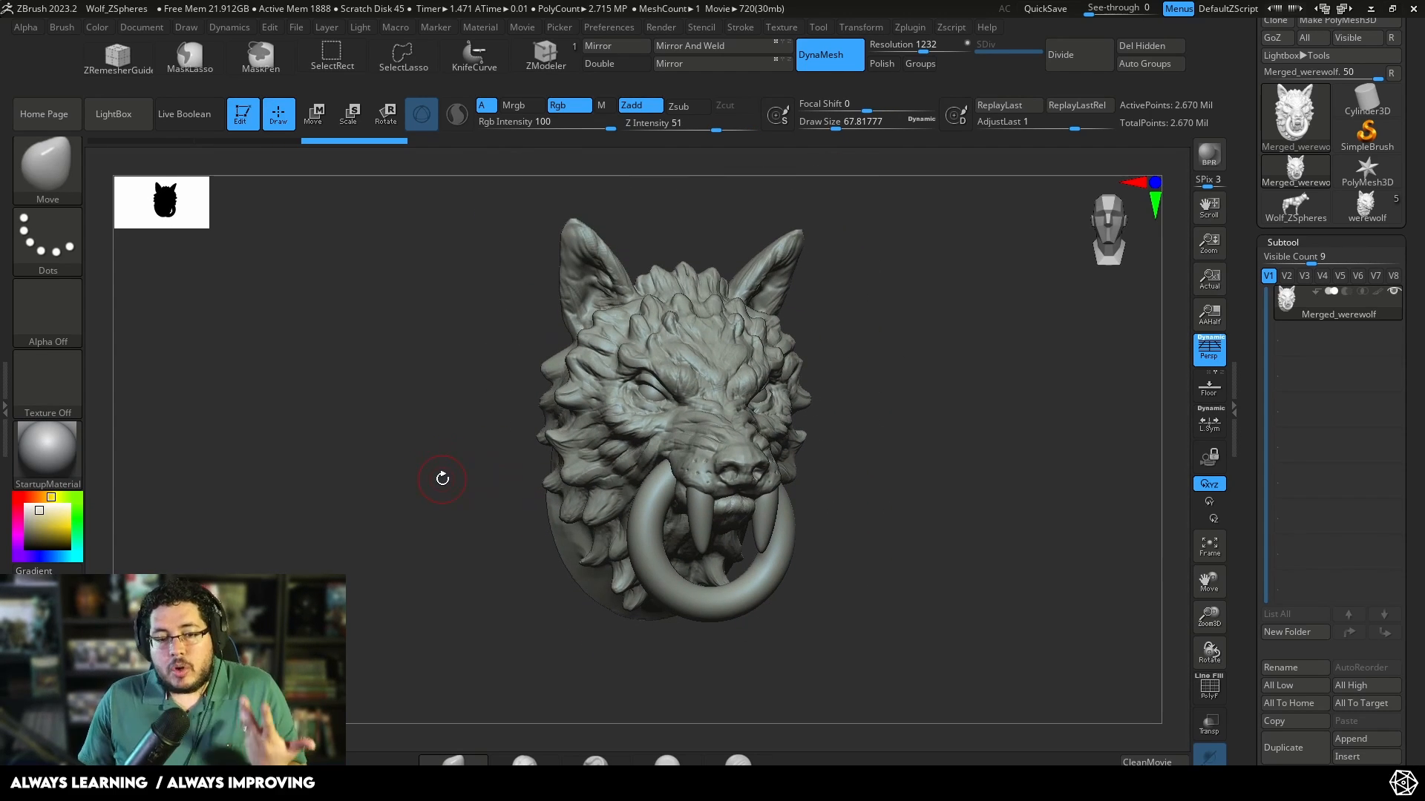
{"action": "left_click", "coordinate": [1208, 686]}
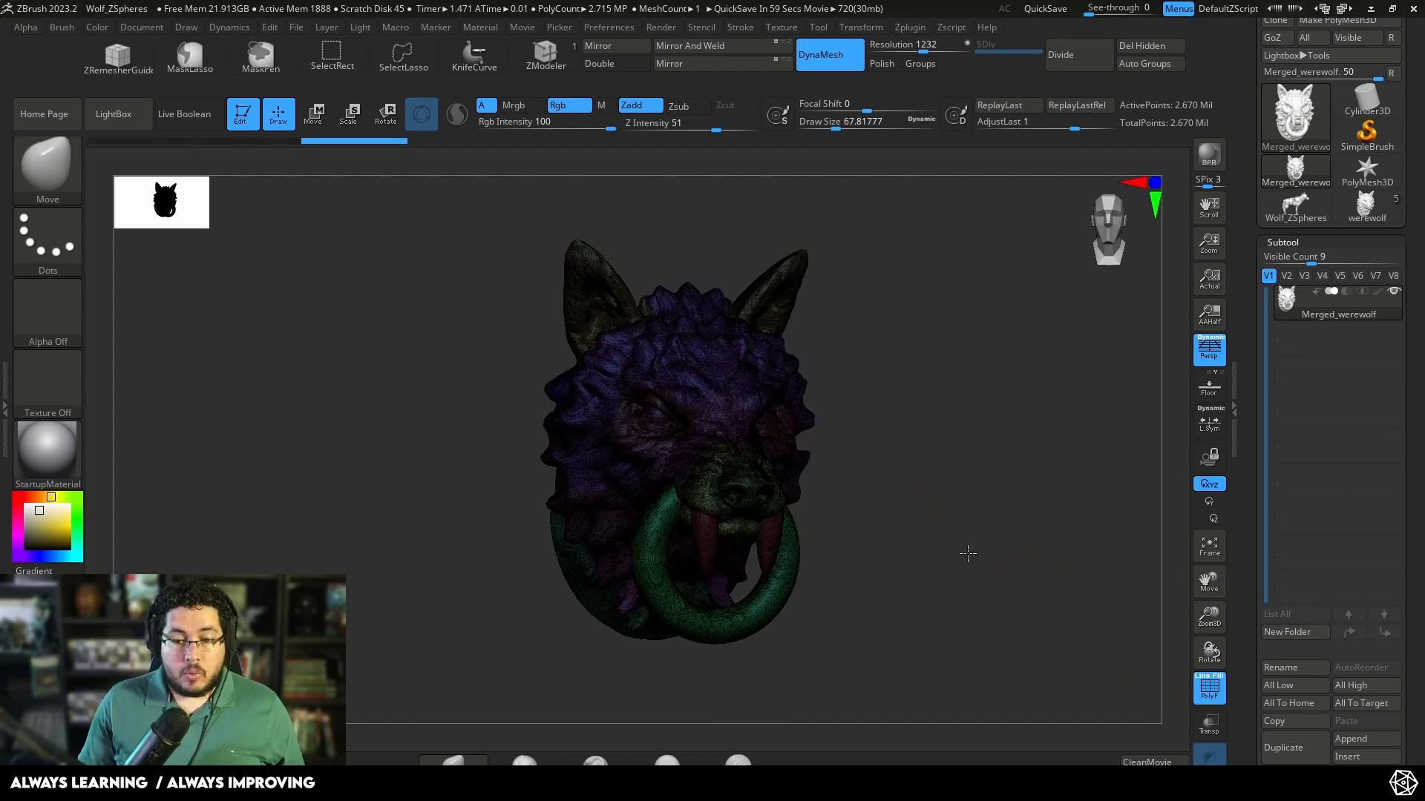
{"action": "left_click_drag", "start_coordinate": [967, 554], "coordinate": [1033, 505], "text": "alt"}
{"action": "key", "text": "f"}
{"action": "left_click_drag", "start_coordinate": [359, 475], "coordinate": [321, 470], "text": "shift"}
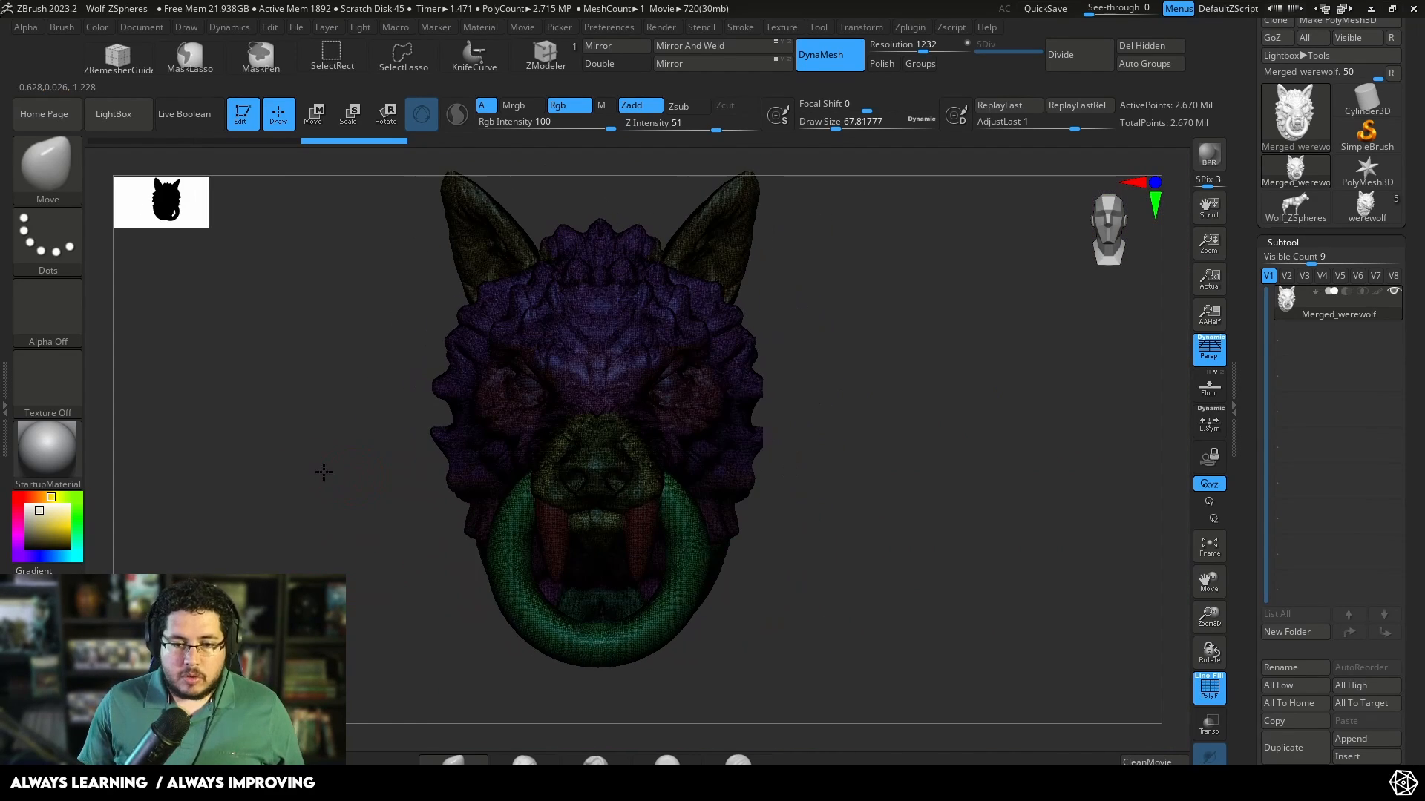
{"action": "left_click", "coordinate": [1209, 681]}
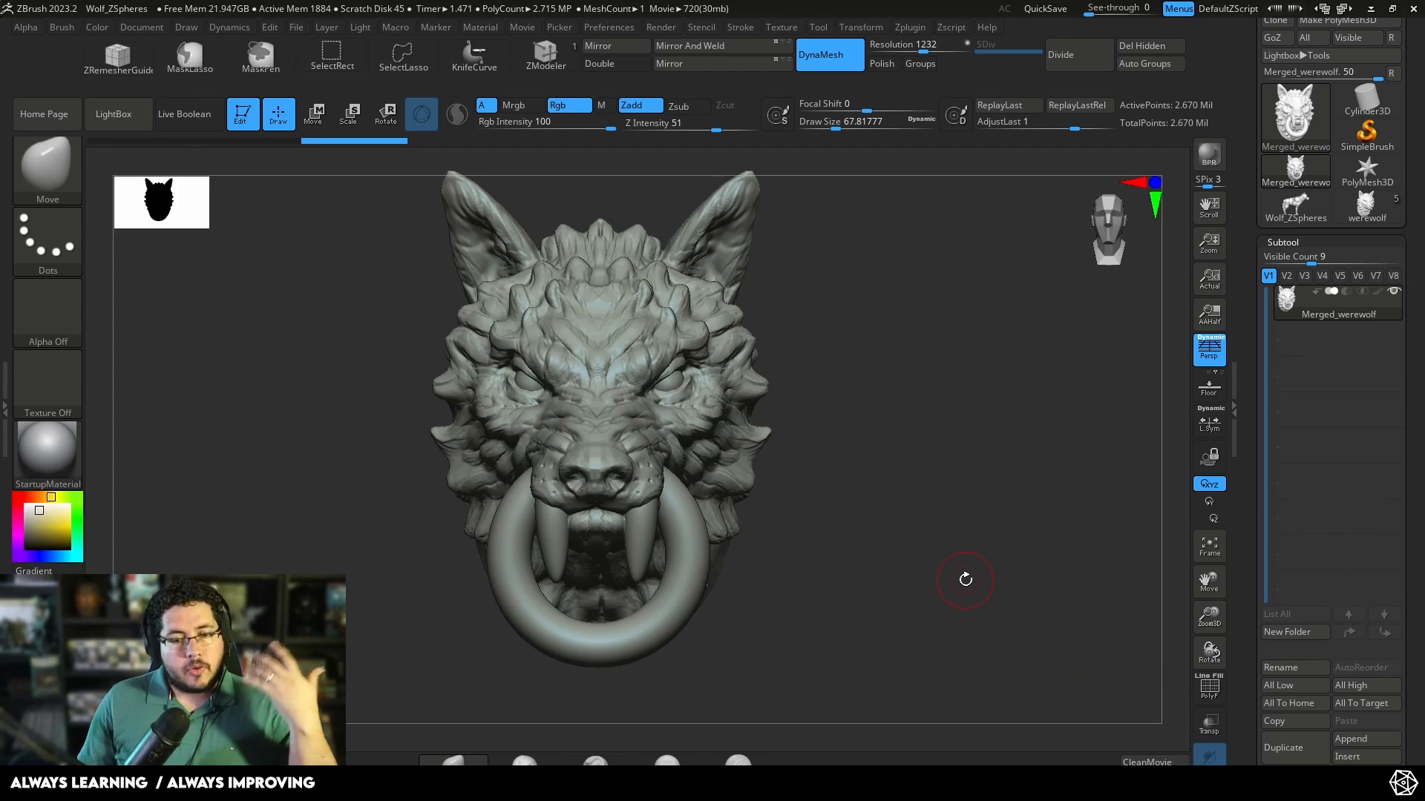
Step: Duplicate the merged werewolf subtool and try to ZRemesh the copy with a target polygon count of 5
{"action": "left_click", "coordinate": [1292, 764]}
{"action": "left_click", "coordinate": [1284, 242]}
{"action": "left_click_drag", "start_coordinate": [1325, 103], "coordinate": [1324, 75]}
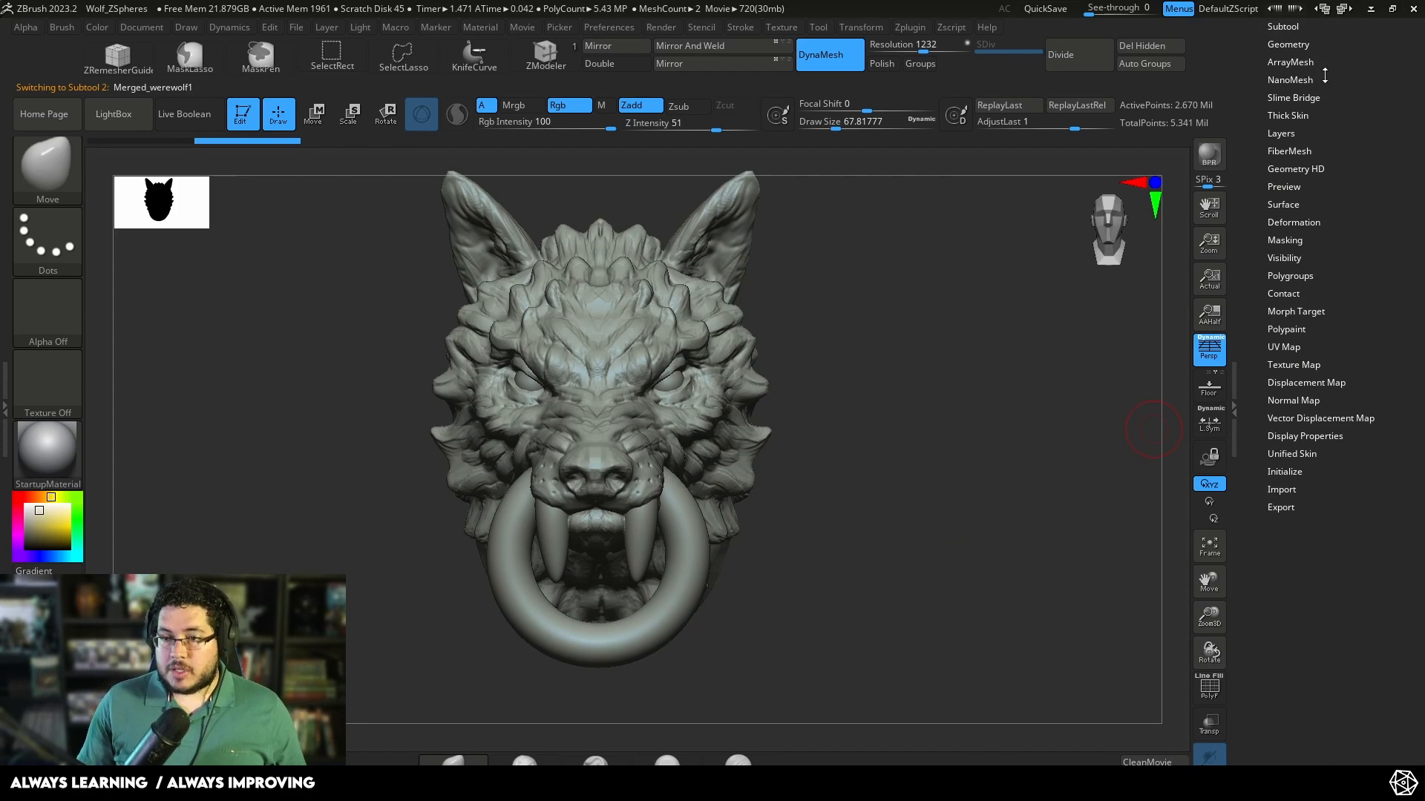
{"action": "left_click", "coordinate": [1286, 44]}
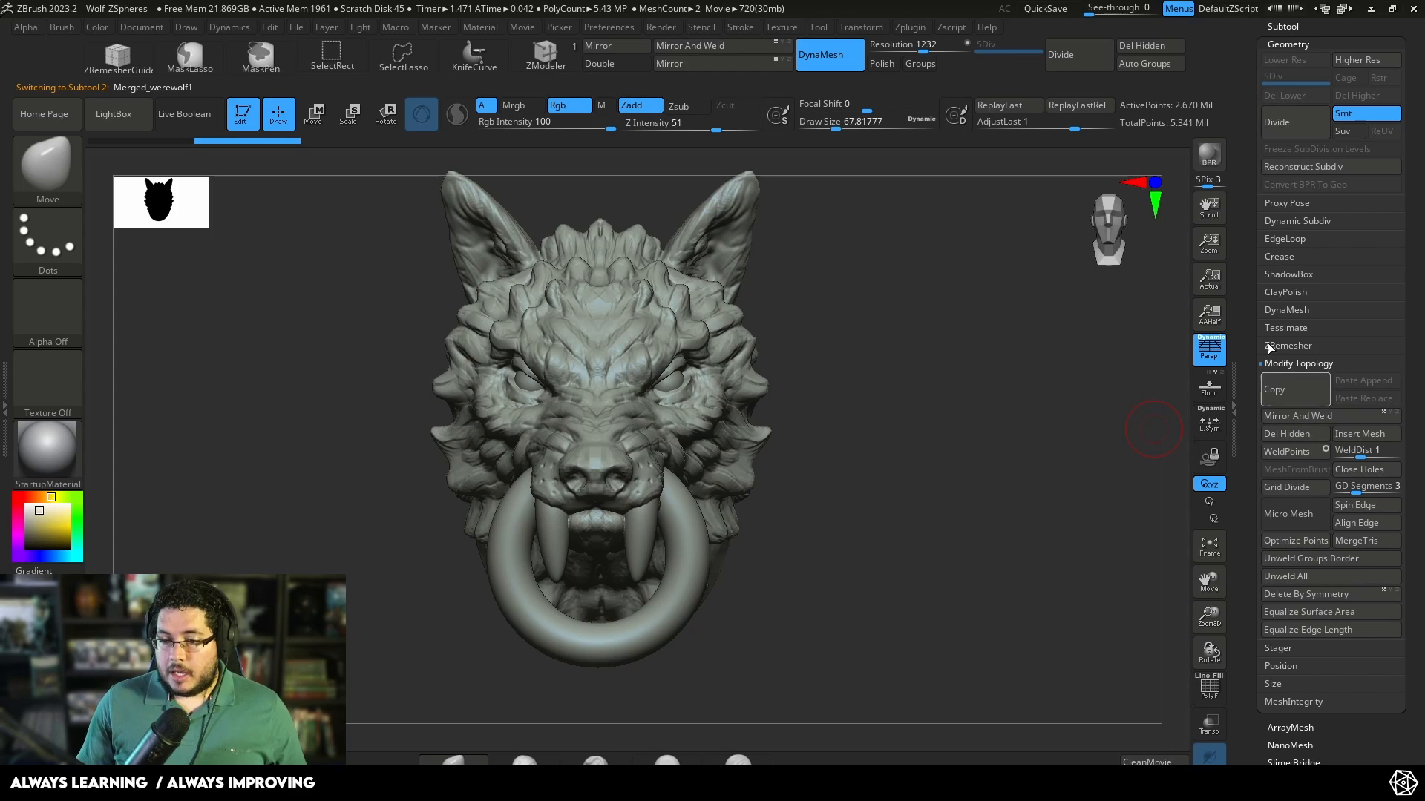
{"action": "left_click", "coordinate": [1275, 345]}
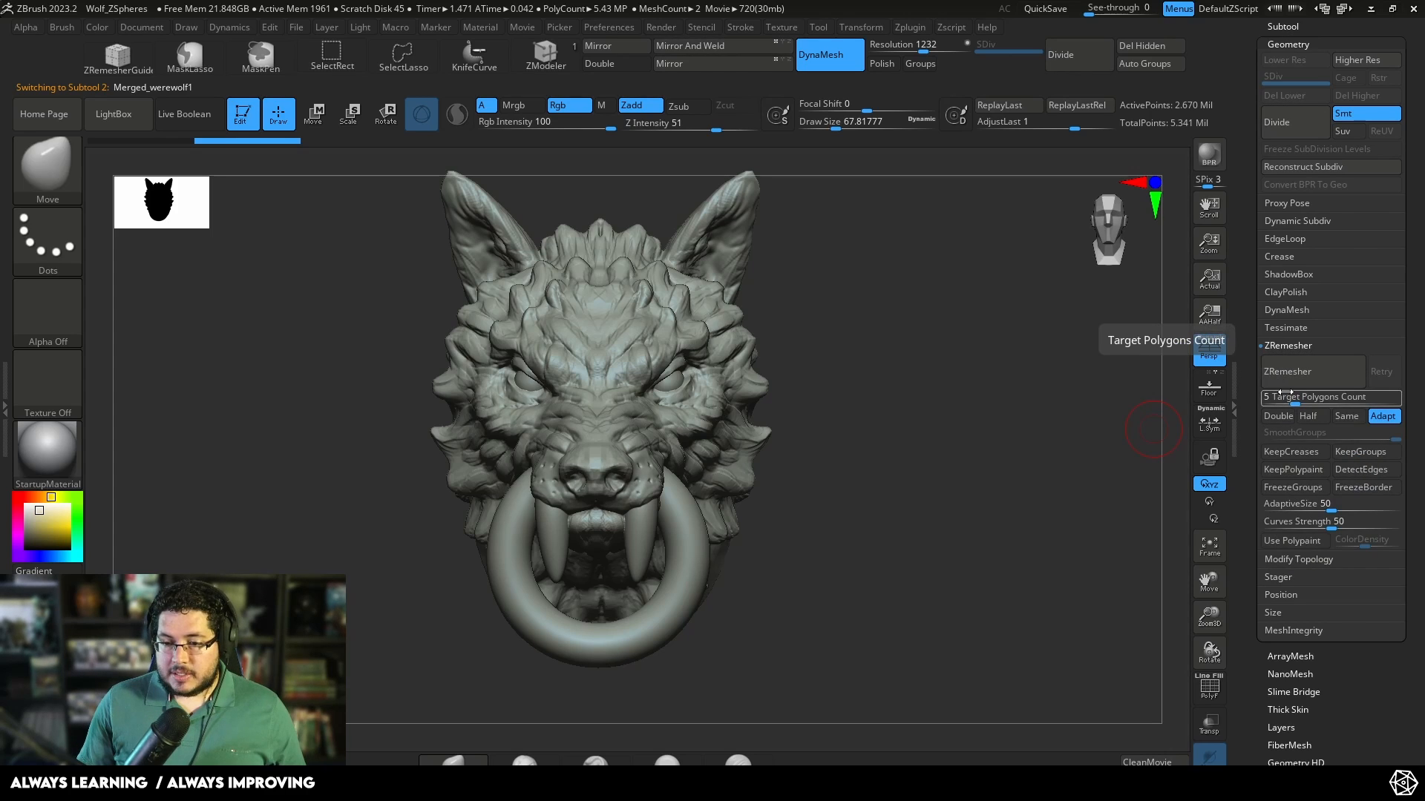
{"action": "left_click", "coordinate": [1292, 377]}
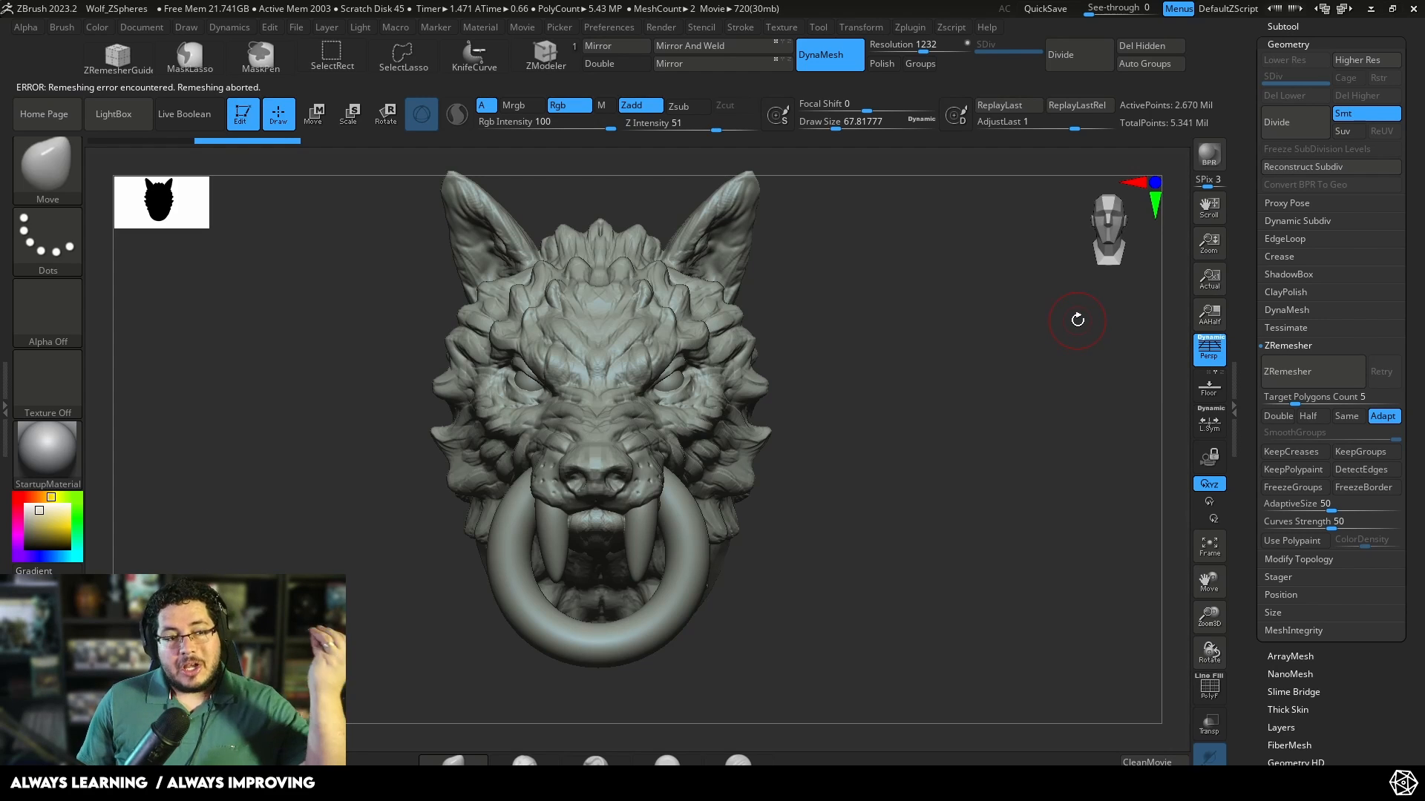
Step: Repair the duplicated head's geometry with the mesh integrity Fix Mesh operation
{"action": "left_click_drag", "start_coordinate": [1077, 323], "coordinate": [1021, 379]}
{"action": "scroll", "coordinate": [1053, 370], "scroll_direction": "up", "scroll_amount": 2}
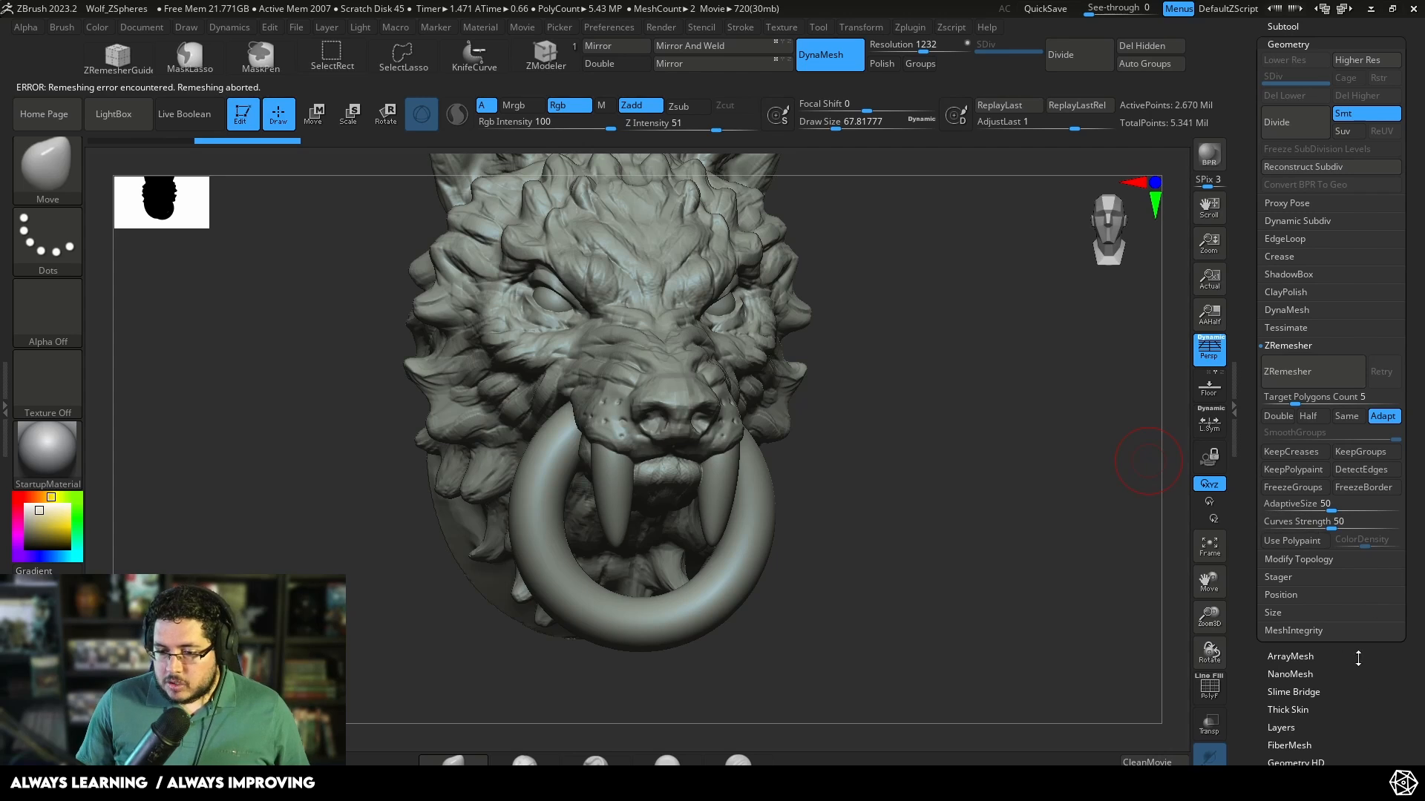
{"action": "left_click", "coordinate": [1309, 559]}
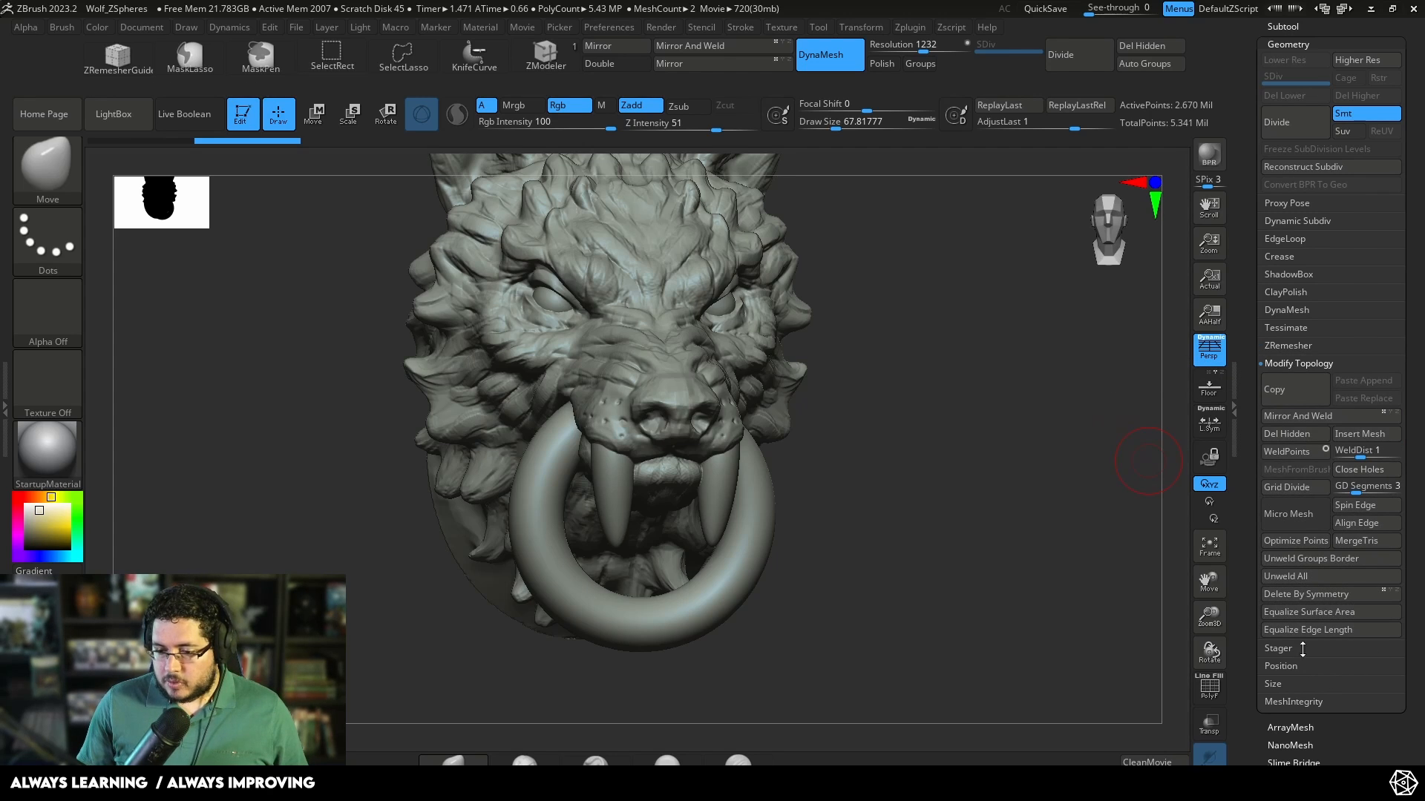
{"action": "left_click", "coordinate": [1296, 702]}
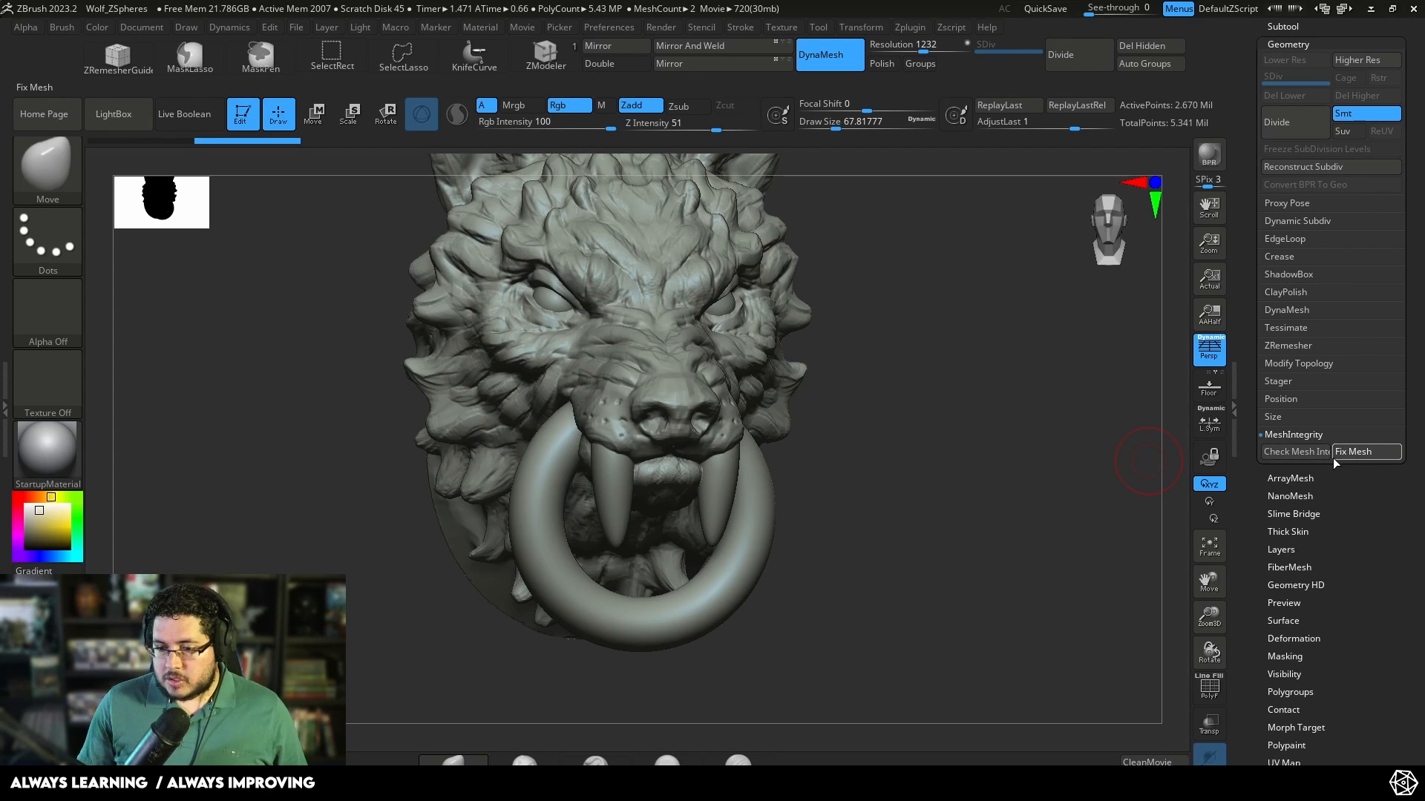
{"action": "left_click", "coordinate": [1059, 393]}
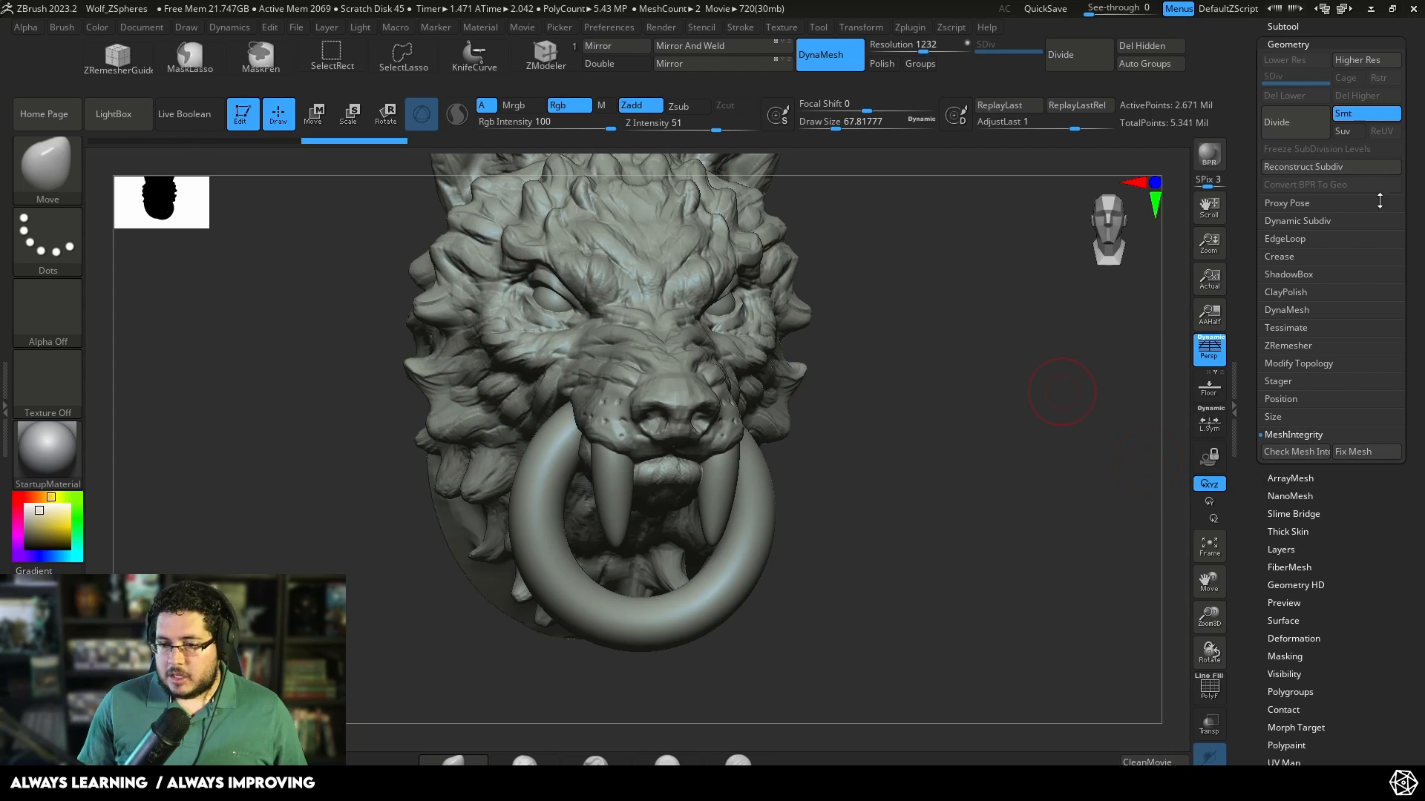
Step: ZRemesh the duplicated head with a target polygon count of 5 and review the low-poly result
{"action": "left_click", "coordinate": [1296, 347]}
{"action": "left_click", "coordinate": [1288, 370]}
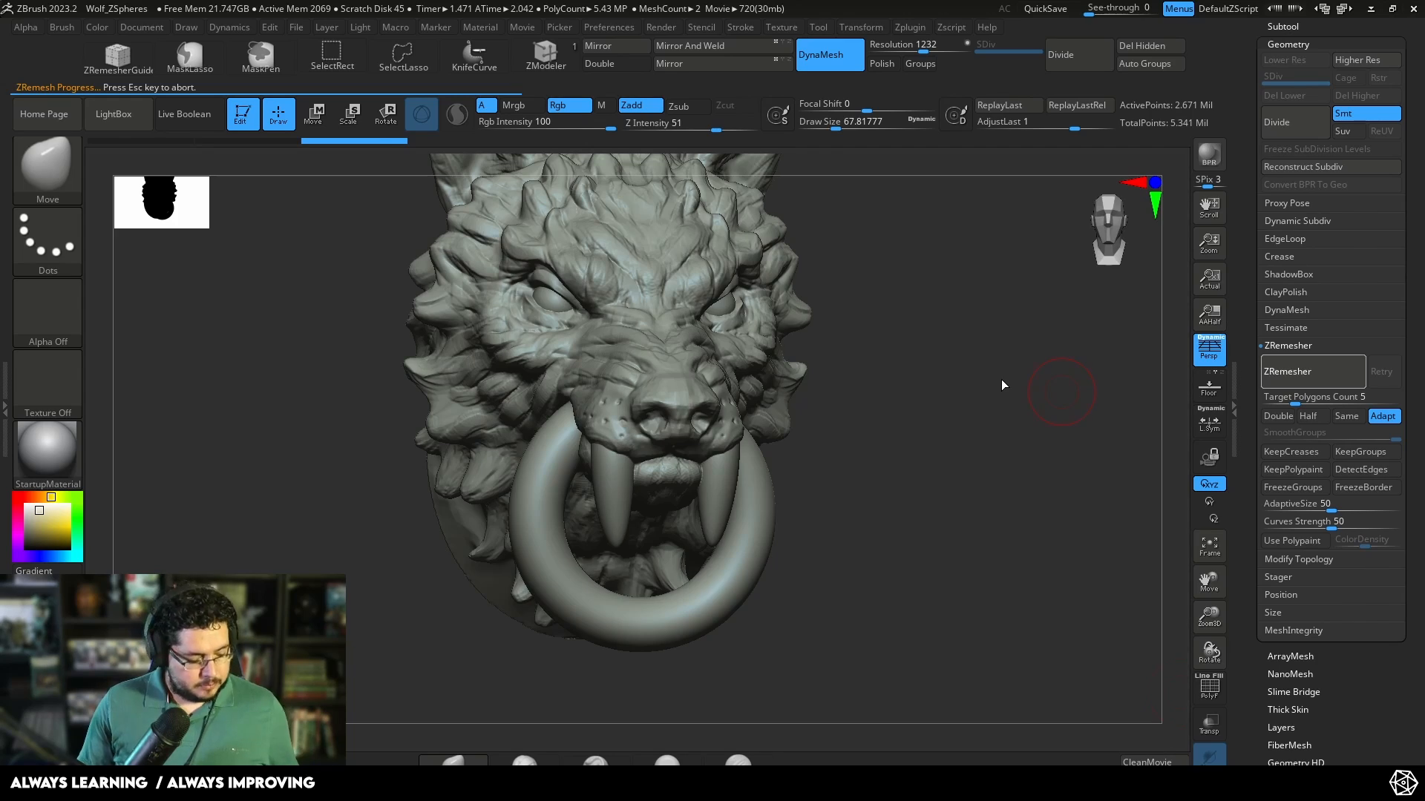
{"action": "left_click_drag", "start_coordinate": [1000, 380], "coordinate": [1065, 457]}
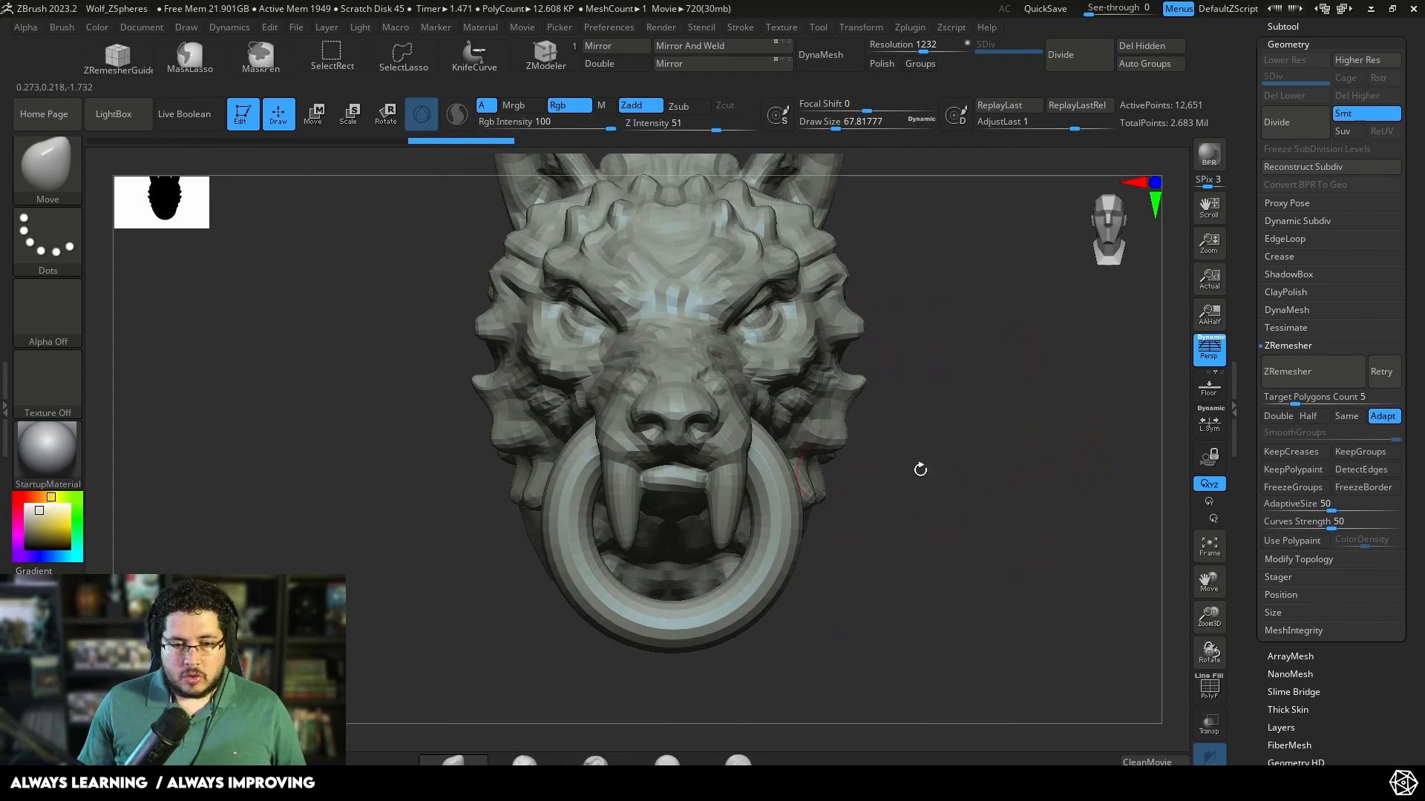
{"action": "left_click_drag", "start_coordinate": [919, 470], "coordinate": [1113, 320]}
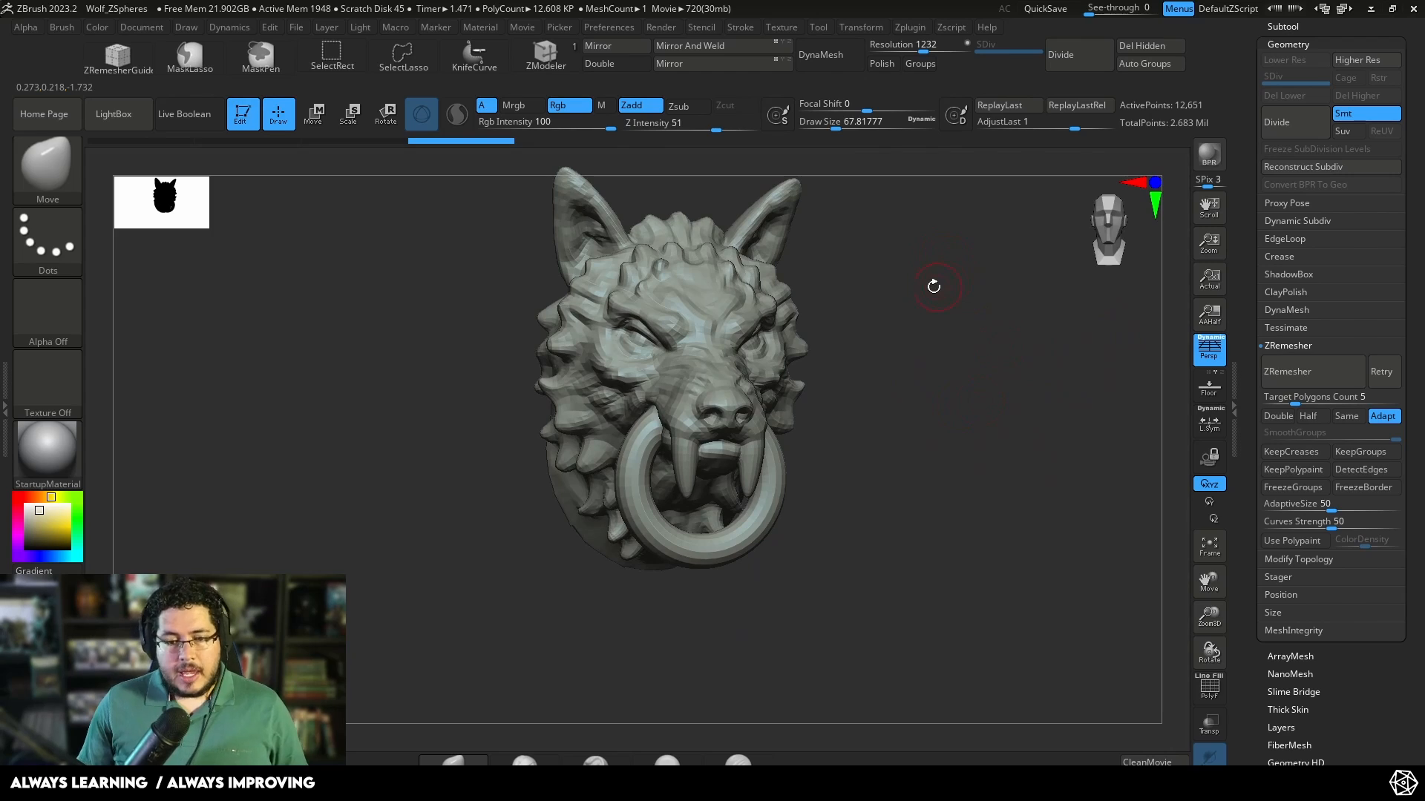
Step: Show the wireframe on the low-poly head, turn off perspective, reduce the draw size to about 23 and inspect the ring and muzzle
{"action": "left_click_drag", "start_coordinate": [942, 330], "coordinate": [1032, 475]}
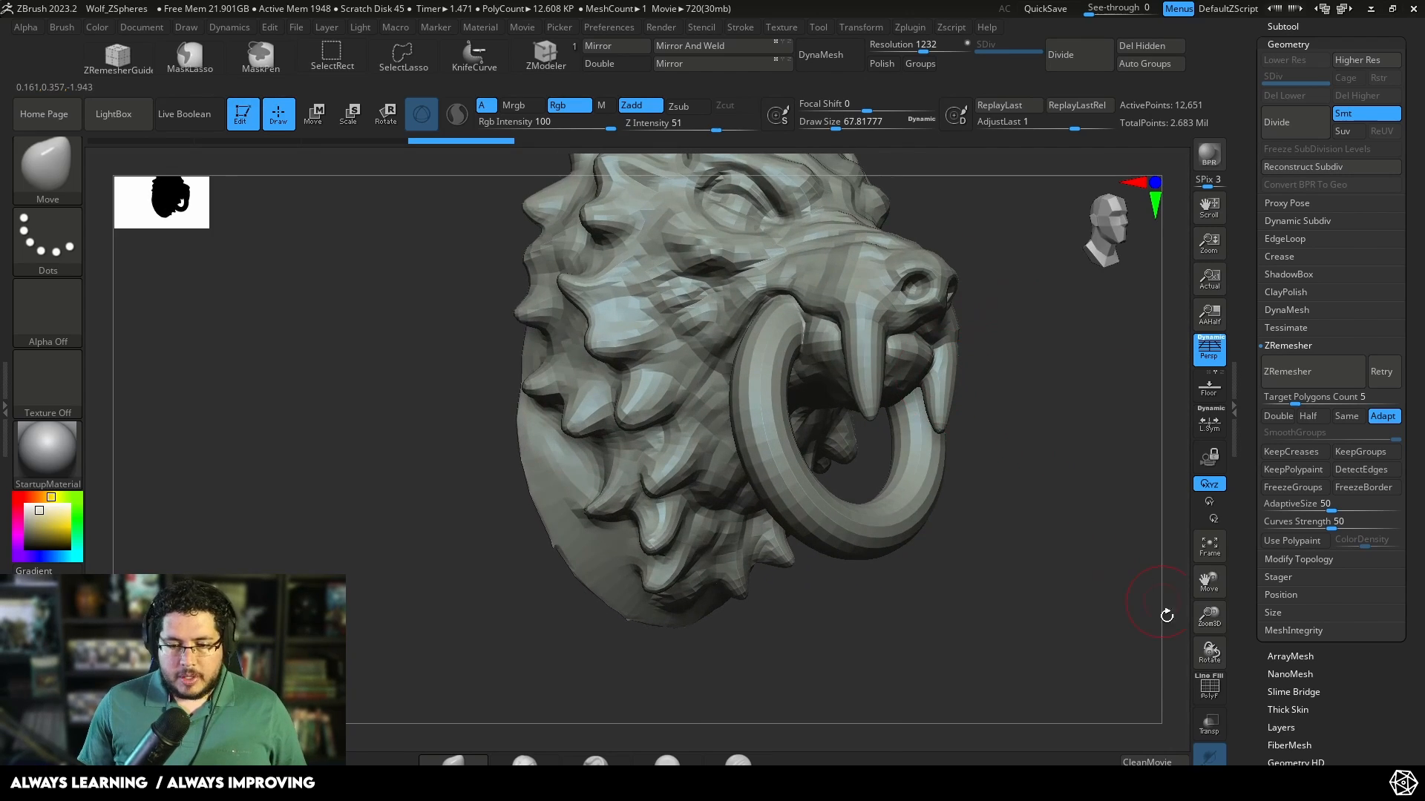
{"action": "left_click", "coordinate": [1206, 692]}
{"action": "left_click_drag", "start_coordinate": [1061, 601], "coordinate": [1106, 420]}
{"action": "left_click", "coordinate": [1209, 349]}
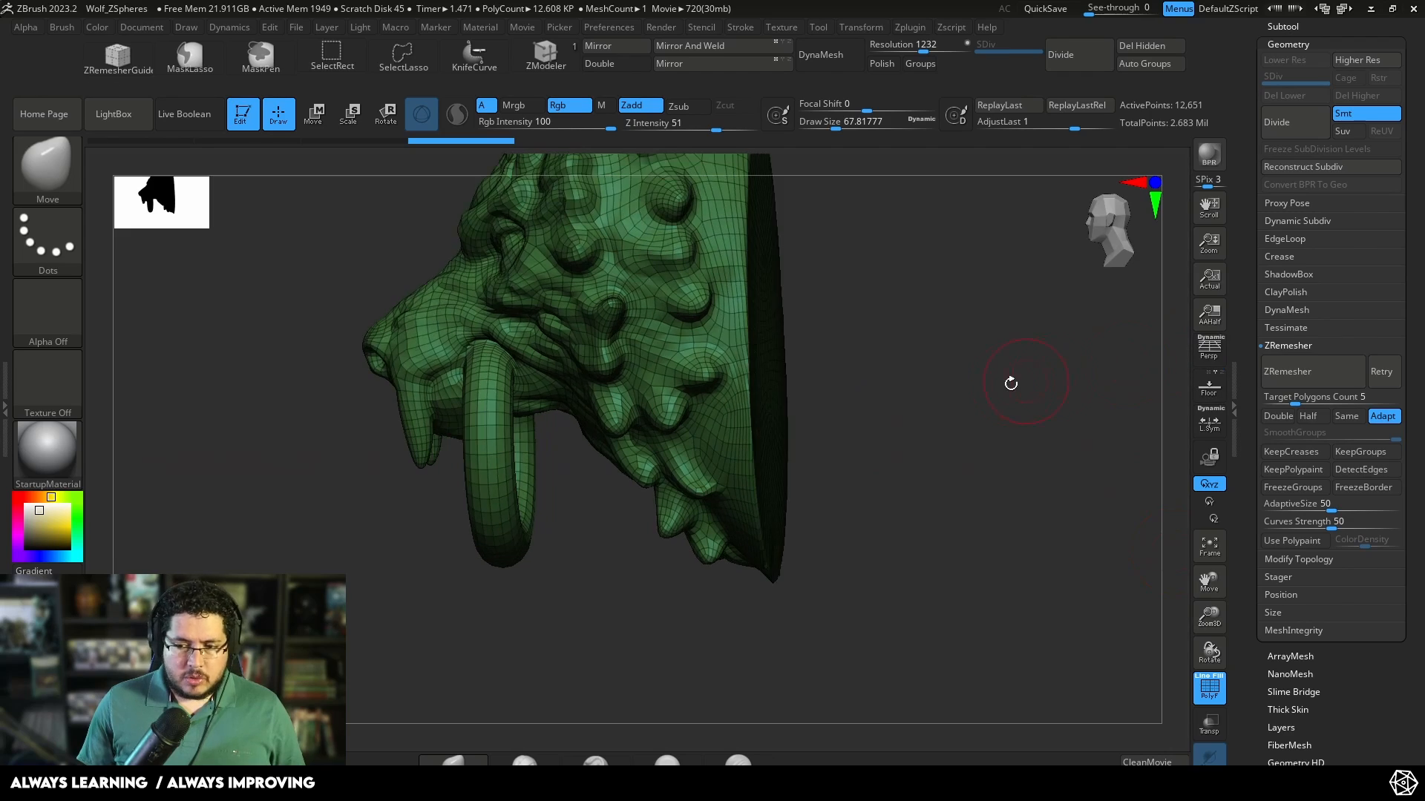
{"action": "left_click_drag", "start_coordinate": [1011, 381], "coordinate": [966, 495]}
{"action": "key", "text": "space"}
{"action": "left_click_drag", "start_coordinate": [951, 403], "coordinate": [936, 404]}
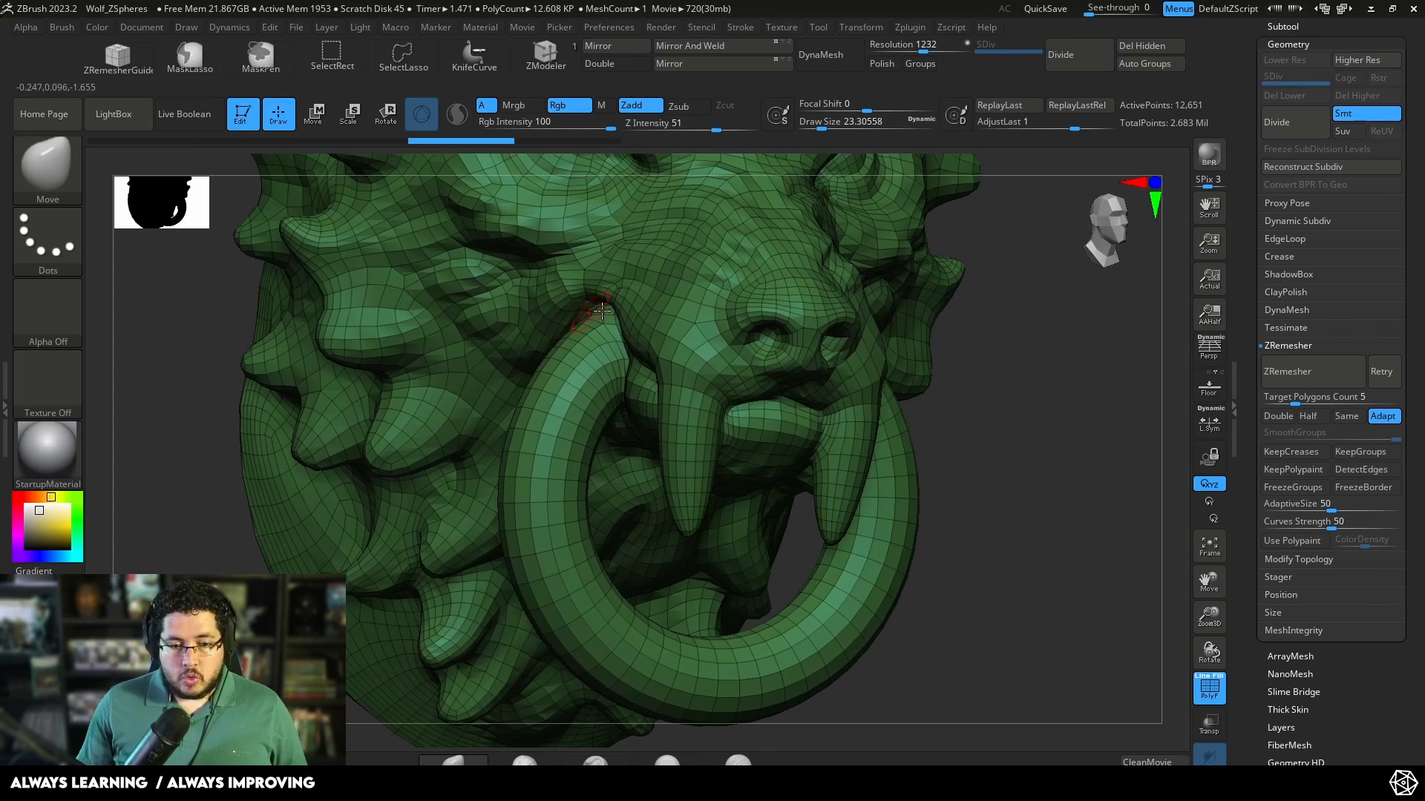
{"action": "mouse_move", "coordinate": [1196, 562]}
{"action": "left_mouse_down"}
{"action": "mouse_move", "coordinate": [995, 454]}
{"action": "mouse_move", "coordinate": [941, 388]}
{"action": "mouse_move", "coordinate": [1002, 412]}
{"action": "mouse_move", "coordinate": [868, 400]}
{"action": "left_mouse_up"}
Step: Lasso-hide the ring area from the side view and invert the visibility to isolate the ring
{"action": "key", "text": "ctrl+shift"}
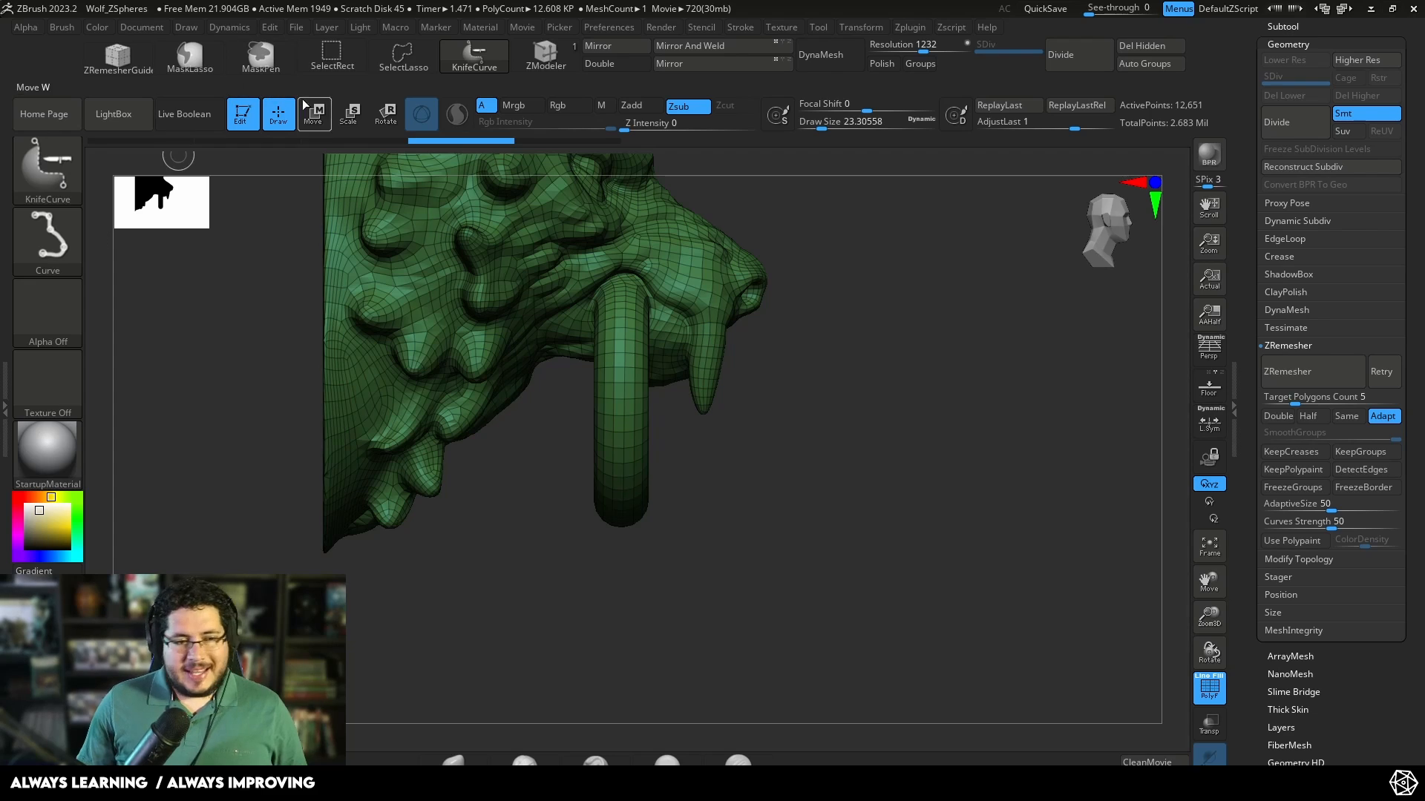
{"action": "left_click", "coordinate": [403, 56]}
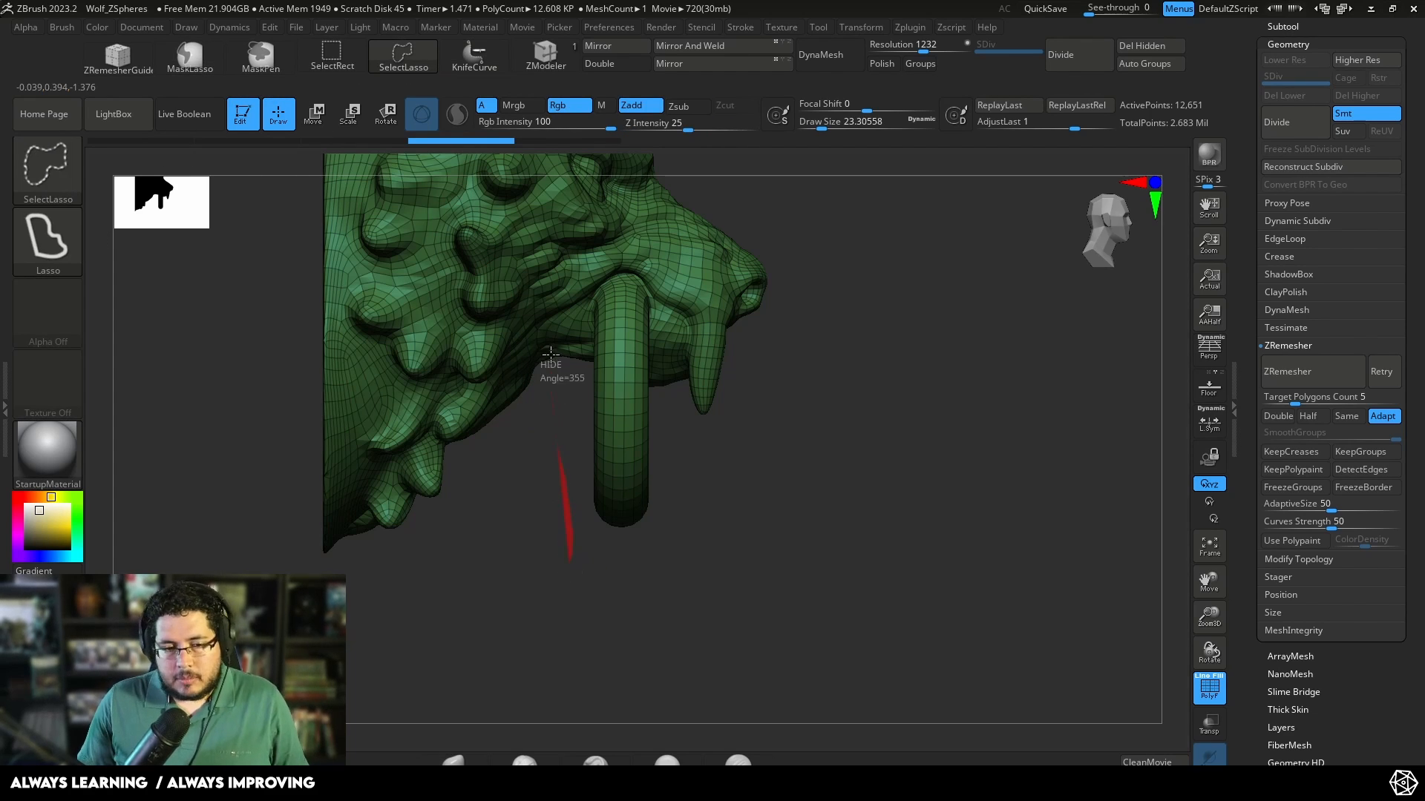
{"action": "mouse_move", "coordinate": [551, 353]}
{"action": "left_mouse_down"}
{"action": "mouse_move", "coordinate": [565, 301]}
{"action": "mouse_move", "coordinate": [595, 398]}
{"action": "mouse_move", "coordinate": [585, 477]}
{"action": "mouse_move", "coordinate": [598, 295]}
{"action": "mouse_move", "coordinate": [650, 291]}
{"action": "mouse_move", "coordinate": [656, 460]}
{"action": "mouse_move", "coordinate": [631, 527]}
{"action": "left_mouse_up"}
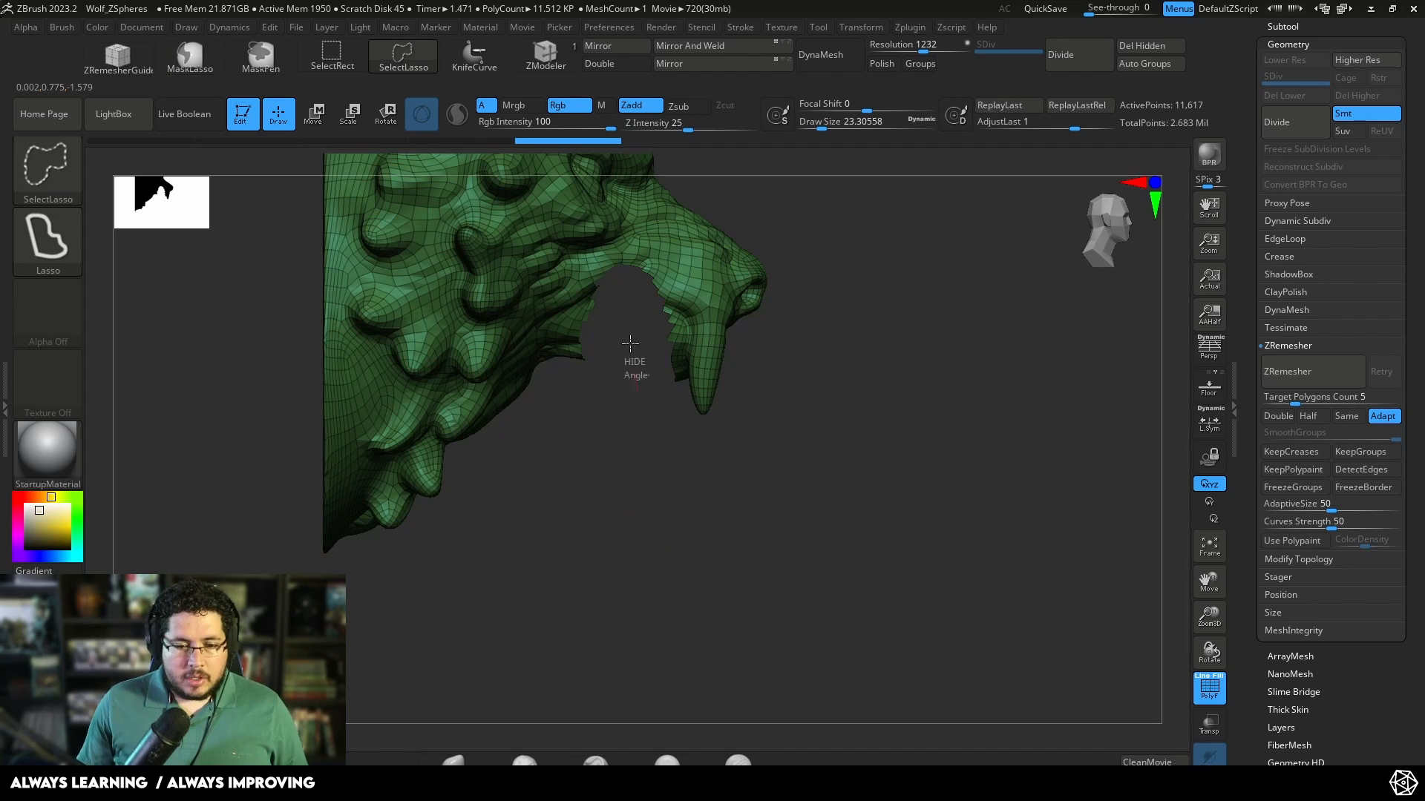
{"action": "mouse_move", "coordinate": [630, 343]}
{"action": "left_mouse_down", "text": "ctrl+shift"}
{"action": "mouse_move", "coordinate": [593, 296]}
{"action": "mouse_move", "coordinate": [632, 410]}
{"action": "mouse_move", "coordinate": [772, 473]}
{"action": "mouse_move", "coordinate": [712, 476]}
{"action": "mouse_move", "coordinate": [954, 547]}
{"action": "mouse_move", "coordinate": [928, 445]}
{"action": "left_mouse_up", "text": "ctrl+shift"}
{"action": "key", "text": "ctrl+z"}
{"action": "key", "text": "ctrl+shift+z"}
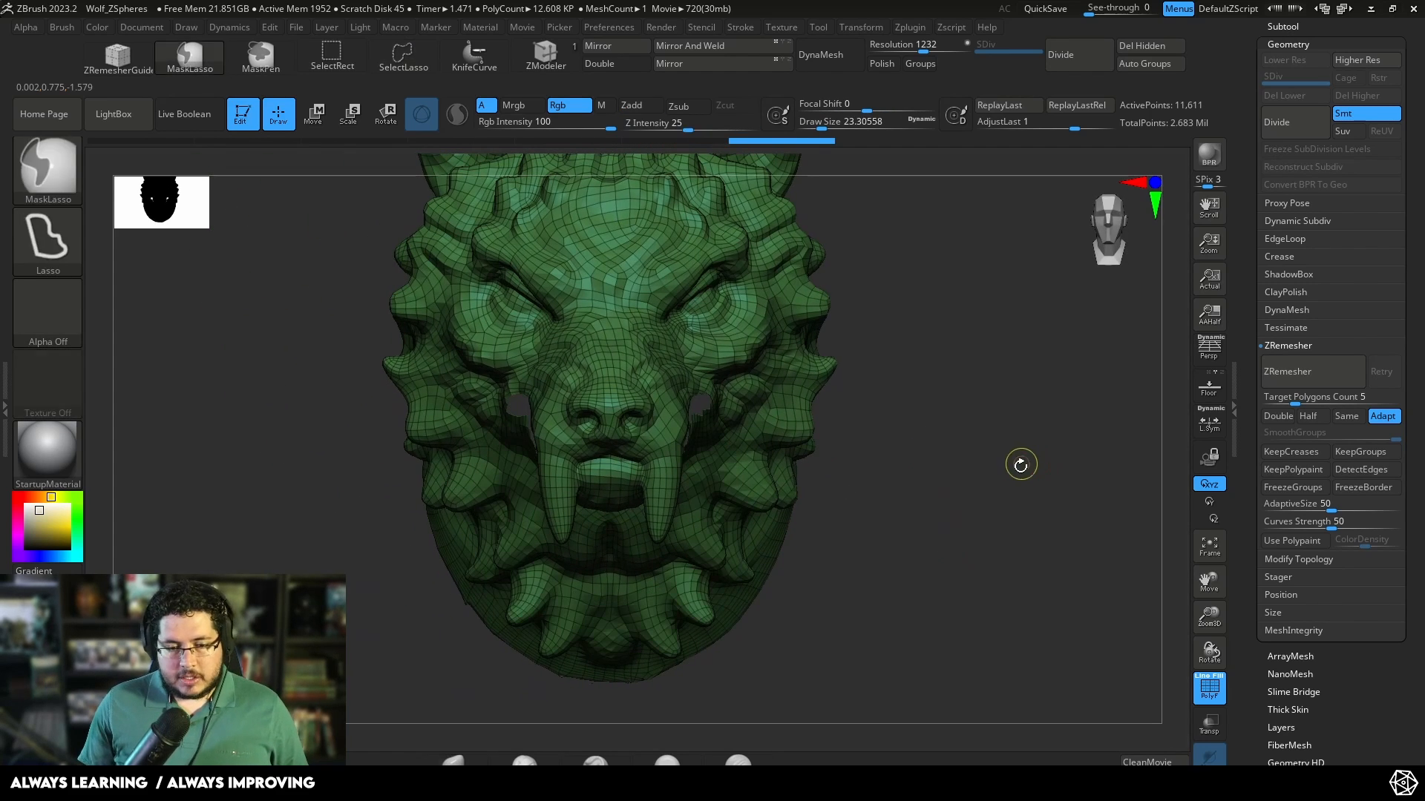
{"action": "key", "text": "ctrl+z"}
{"action": "mouse_move", "coordinate": [1018, 455]}
{"action": "left_mouse_down"}
{"action": "mouse_move", "coordinate": [976, 455]}
{"action": "mouse_move", "coordinate": [1005, 413]}
{"action": "mouse_move", "coordinate": [966, 341]}
{"action": "mouse_move", "coordinate": [989, 378]}
{"action": "mouse_move", "coordinate": [906, 398]}
{"action": "left_mouse_up"}
{"action": "key", "text": "ctrl+z"}
{"action": "key", "text": "ctrl+shift+z"}
{"action": "left_click", "coordinate": [409, 453], "text": "ctrl+shift"}
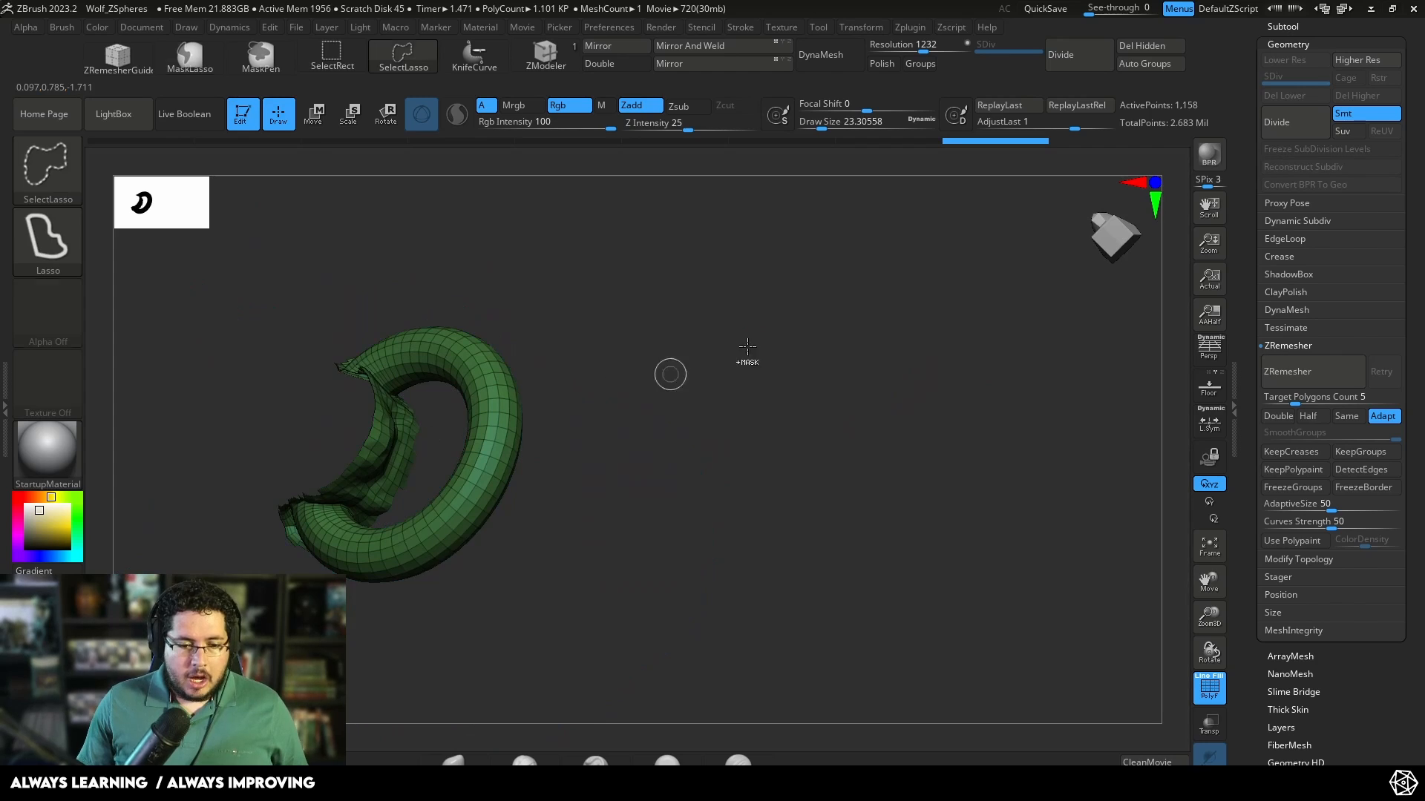
Step: Hide the leftover head faces inside the ring, give the ring its own polygroup and show the whole mesh again
{"action": "mouse_move", "coordinate": [671, 372]}
{"action": "left_mouse_down"}
{"action": "mouse_move", "coordinate": [763, 397]}
{"action": "mouse_move", "coordinate": [487, 487]}
{"action": "mouse_move", "coordinate": [580, 414]}
{"action": "left_mouse_up"}
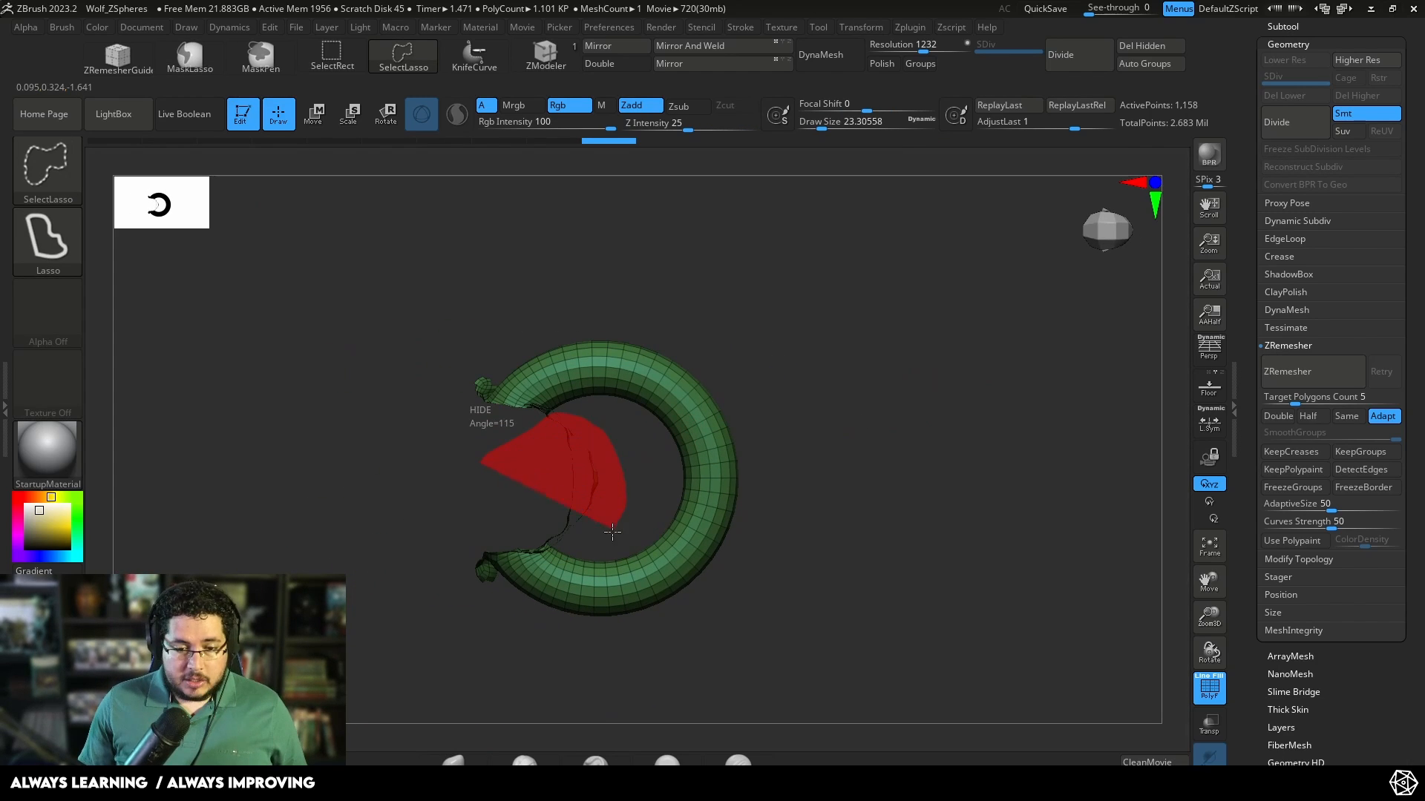
{"action": "left_click_drag", "start_coordinate": [547, 544], "coordinate": [549, 541], "text": "ctrl+shift"}
{"action": "mouse_move", "coordinate": [604, 502]}
{"action": "left_mouse_down"}
{"action": "mouse_move", "coordinate": [826, 455]}
{"action": "mouse_move", "coordinate": [798, 518]}
{"action": "left_mouse_up"}
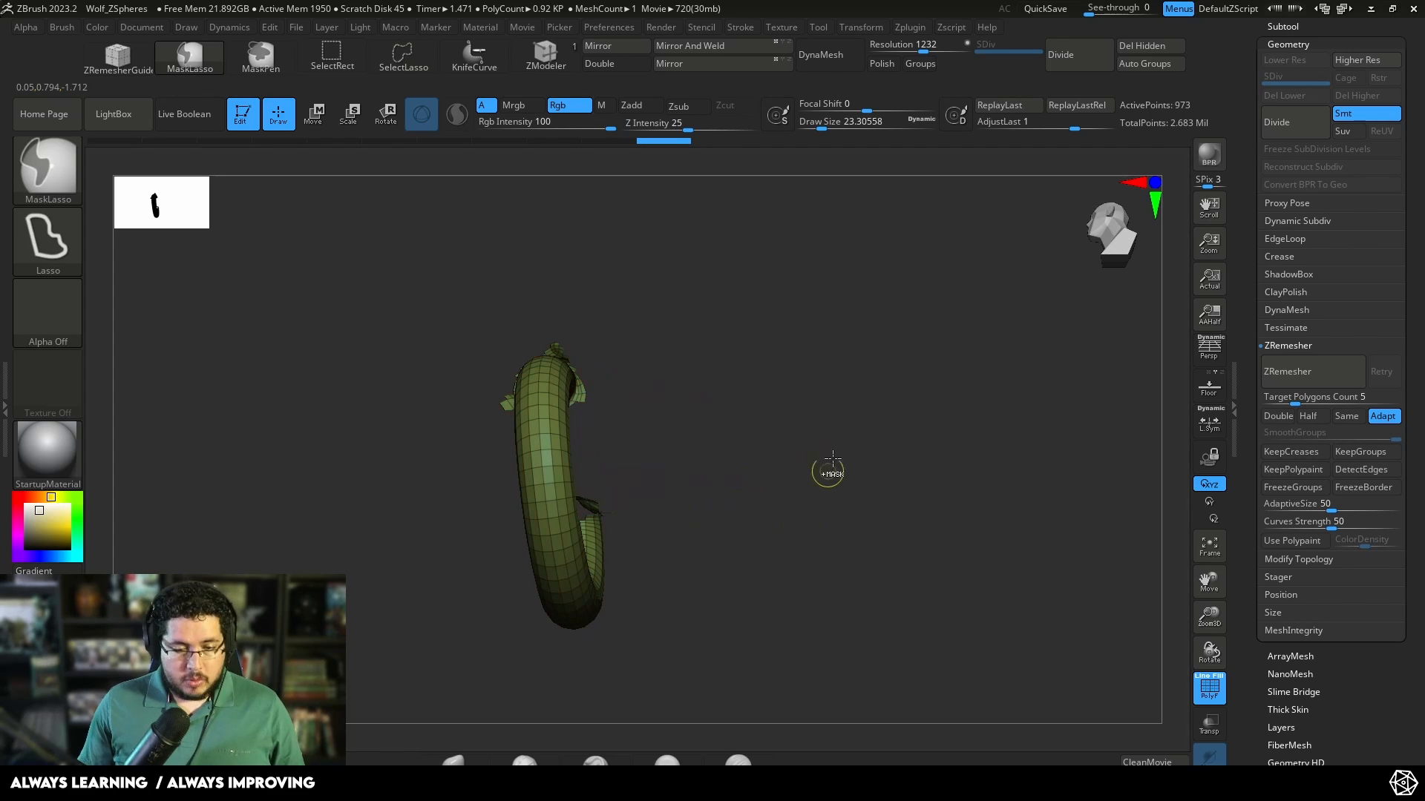
{"action": "left_click", "coordinate": [853, 416], "text": "ctrl+shift"}
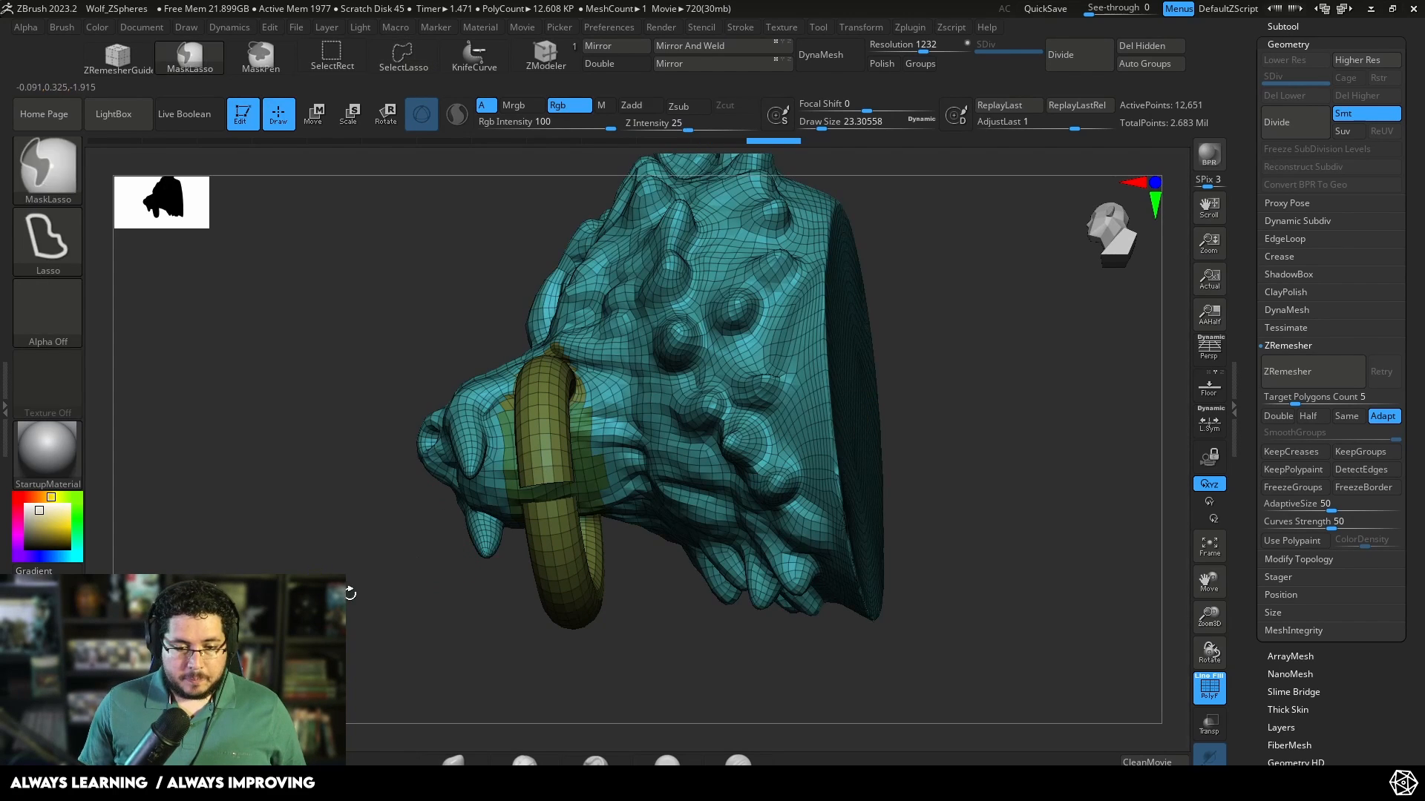
Step: Group all the head faces outside the ring into one single polygroup and show the full mesh
{"action": "left_click", "coordinate": [549, 445], "text": "ctrl+shift"}
{"action": "mouse_move", "coordinate": [705, 452]}
{"action": "left_mouse_down"}
{"action": "mouse_move", "coordinate": [842, 445]}
{"action": "mouse_move", "coordinate": [798, 500]}
{"action": "mouse_move", "coordinate": [791, 375]}
{"action": "mouse_move", "coordinate": [800, 456]}
{"action": "mouse_move", "coordinate": [747, 518]}
{"action": "mouse_move", "coordinate": [836, 519]}
{"action": "mouse_move", "coordinate": [355, 587]}
{"action": "mouse_move", "coordinate": [413, 401]}
{"action": "left_mouse_up"}
{"action": "left_click", "coordinate": [865, 433], "text": "ctrl+shift"}
{"action": "key", "text": "ctrl+w"}
{"action": "left_click", "coordinate": [798, 499], "text": "ctrl+shift"}
Step: Isolate the flat back of the head from the side view and assign it a separate polygroup, with everything shown from the front
{"action": "left_click_drag", "start_coordinate": [429, 302], "coordinate": [508, 295], "text": "ctrl+shift"}
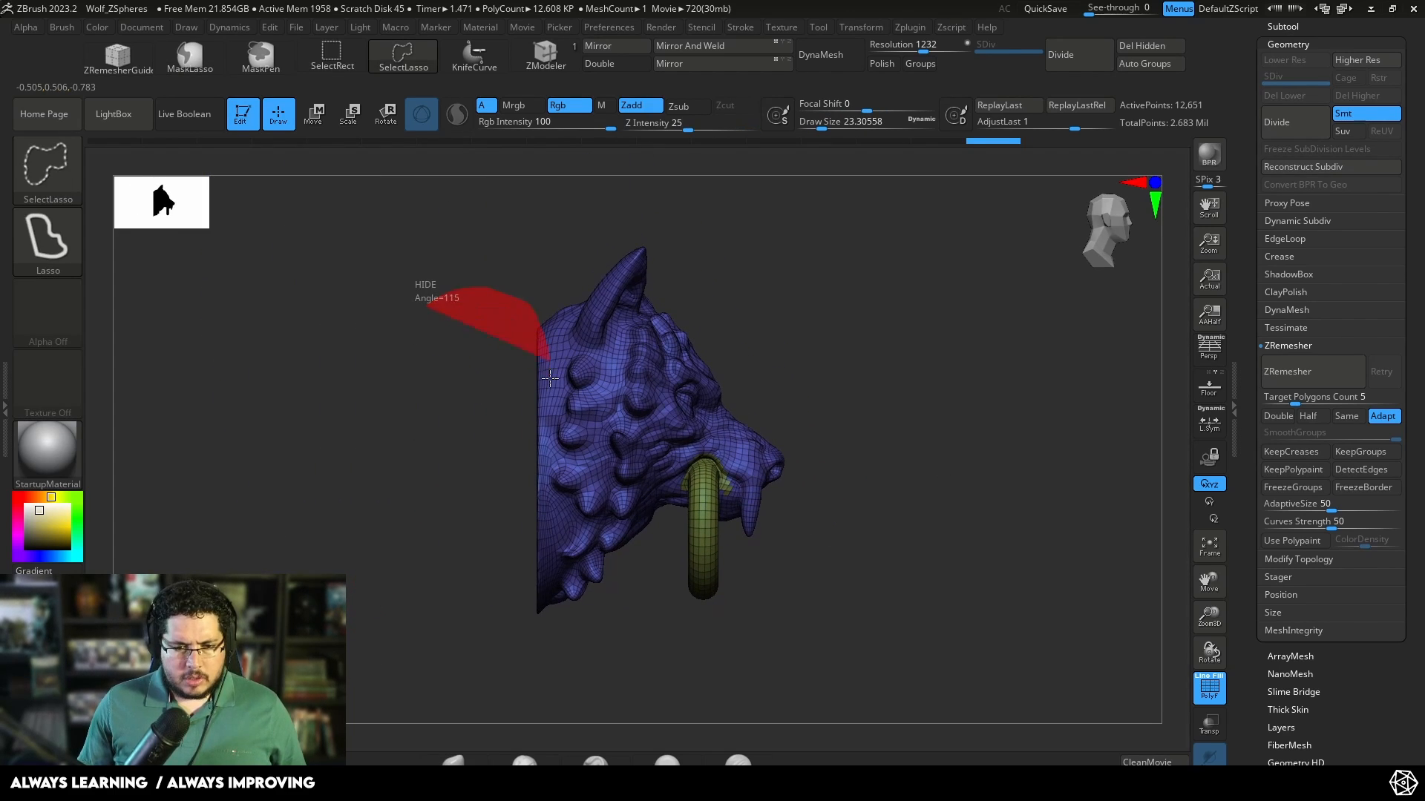
{"action": "left_click_drag", "start_coordinate": [523, 617], "coordinate": [500, 500], "text": "ctrl+shift"}
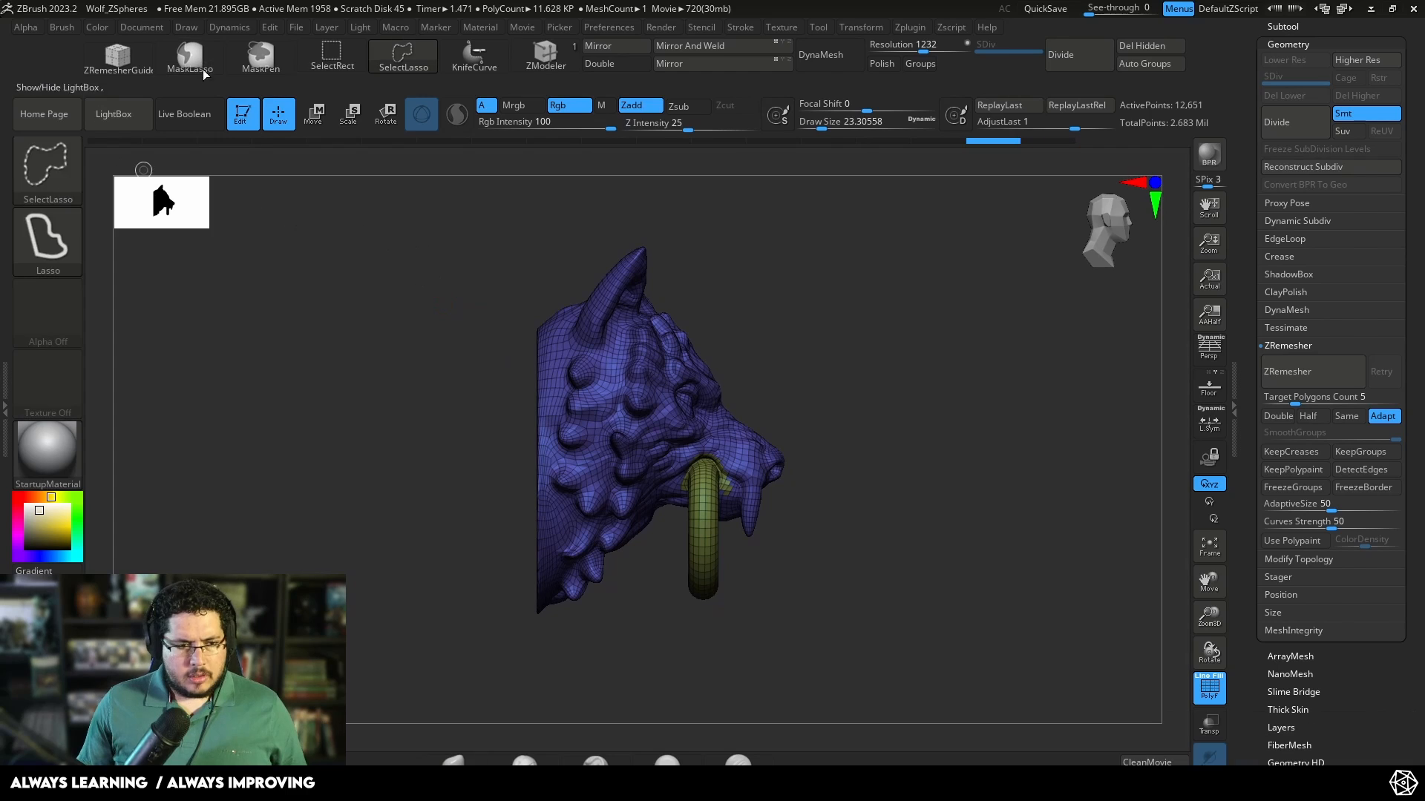
{"action": "left_click", "coordinate": [313, 66]}
{"action": "left_click_drag", "start_coordinate": [445, 254], "coordinate": [541, 685], "text": "ctrl+shift"}
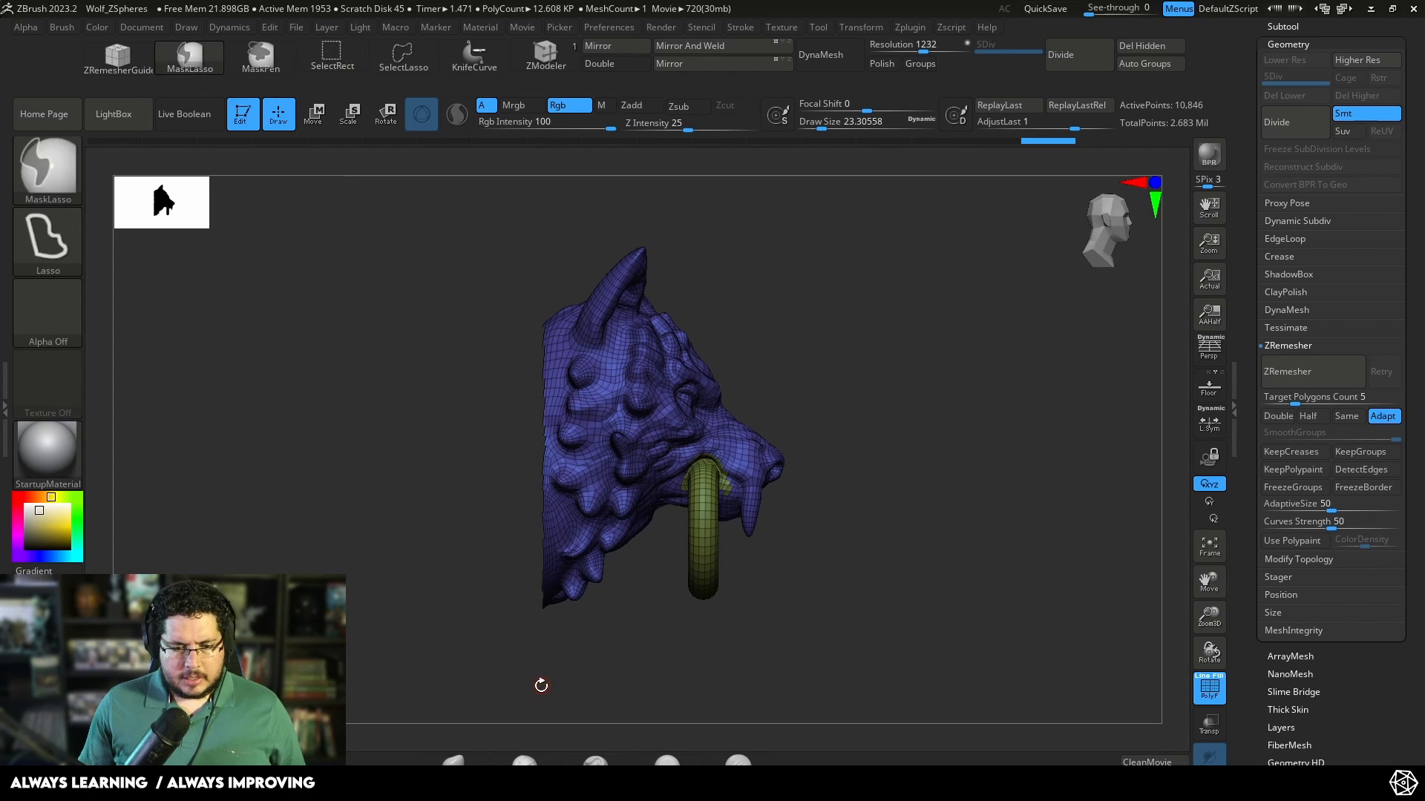
{"action": "left_click", "coordinate": [890, 385], "text": "ctrl+shift"}
{"action": "mouse_move", "coordinate": [869, 366]}
{"action": "left_mouse_down"}
{"action": "mouse_move", "coordinate": [893, 356]}
{"action": "mouse_move", "coordinate": [811, 381]}
{"action": "mouse_move", "coordinate": [866, 381]}
{"action": "mouse_move", "coordinate": [811, 382]}
{"action": "mouse_move", "coordinate": [732, 240]}
{"action": "mouse_move", "coordinate": [801, 358]}
{"action": "mouse_move", "coordinate": [746, 361]}
{"action": "mouse_move", "coordinate": [913, 489]}
{"action": "mouse_move", "coordinate": [893, 490]}
{"action": "mouse_move", "coordinate": [944, 371]}
{"action": "left_mouse_up"}
{"action": "left_click", "coordinate": [888, 382], "text": "ctrl+shift"}
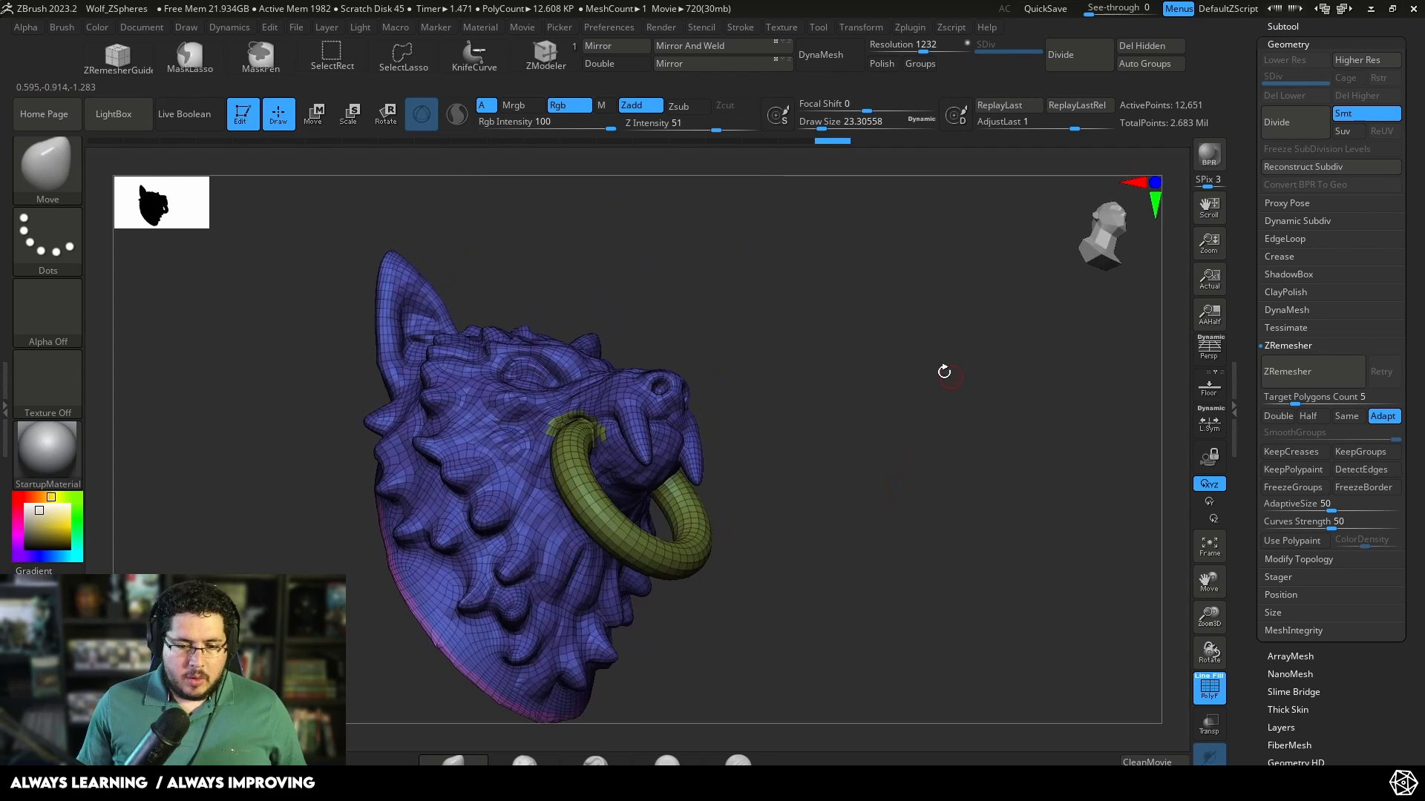
{"action": "left_click_drag", "start_coordinate": [847, 396], "coordinate": [914, 335], "text": "shift"}
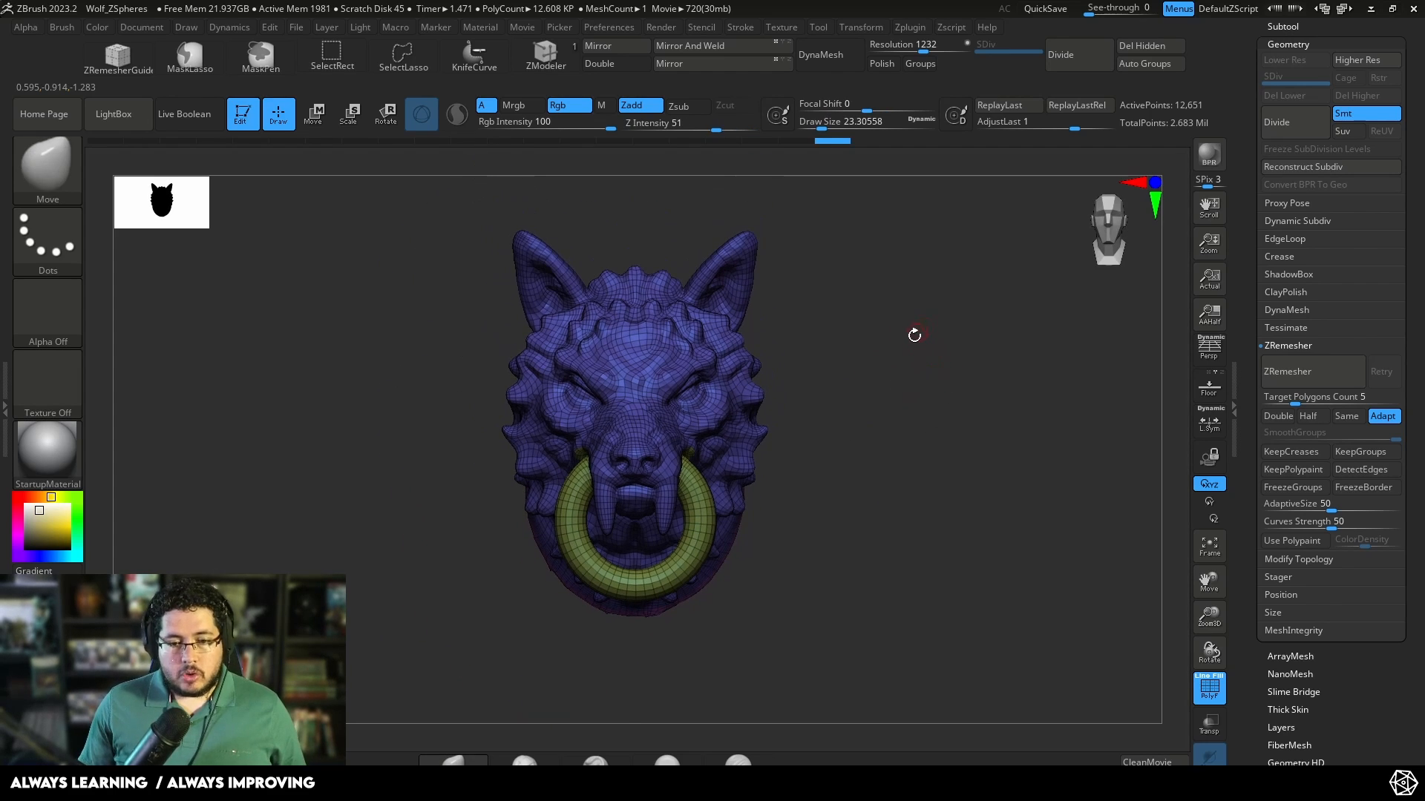
Step: Unwrap the low-poly head by its polygroups with UV Master
{"action": "left_click", "coordinate": [910, 27]}
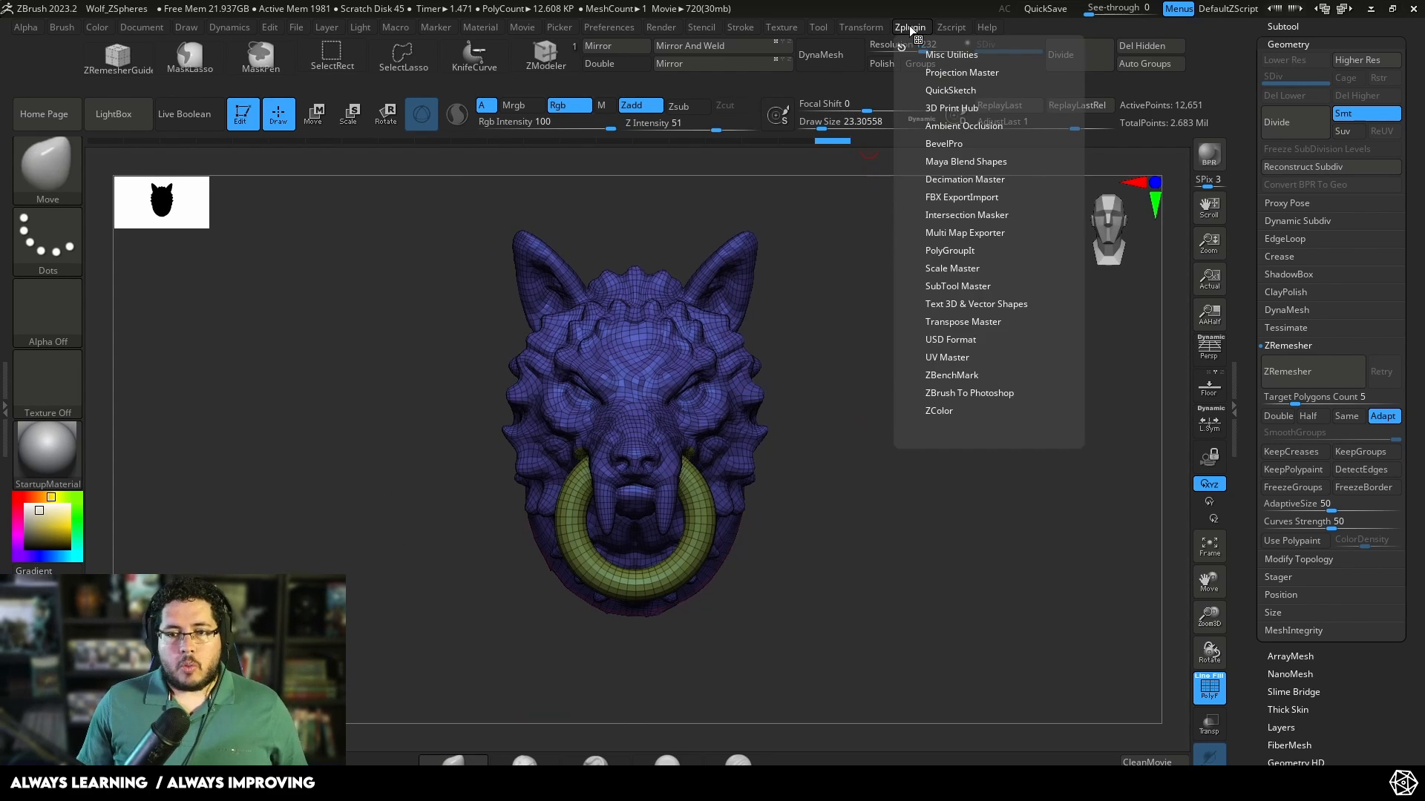
{"action": "scroll", "coordinate": [995, 312], "scroll_direction": "down", "scroll_amount": 2}
{"action": "left_click", "coordinate": [951, 324]}
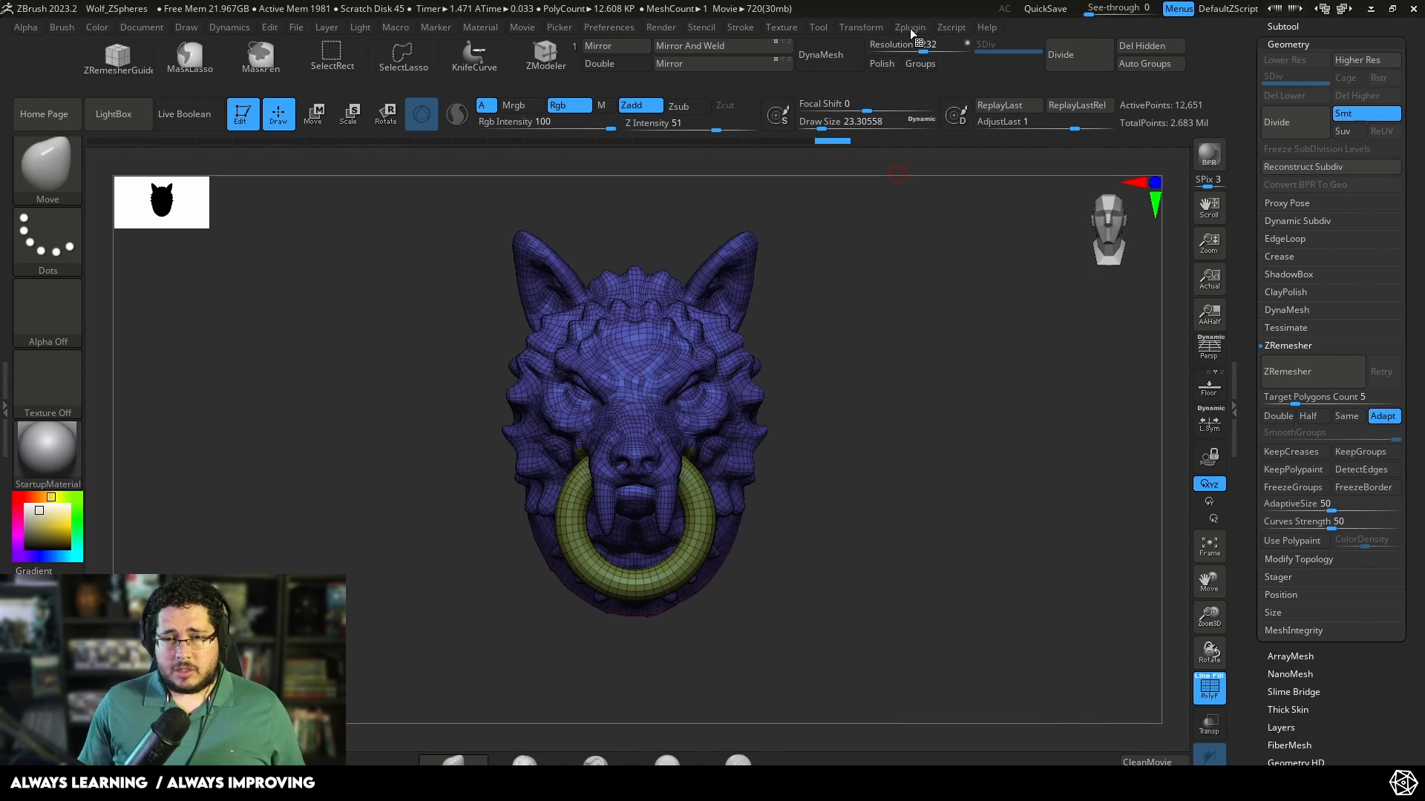
{"action": "left_click", "coordinate": [909, 28]}
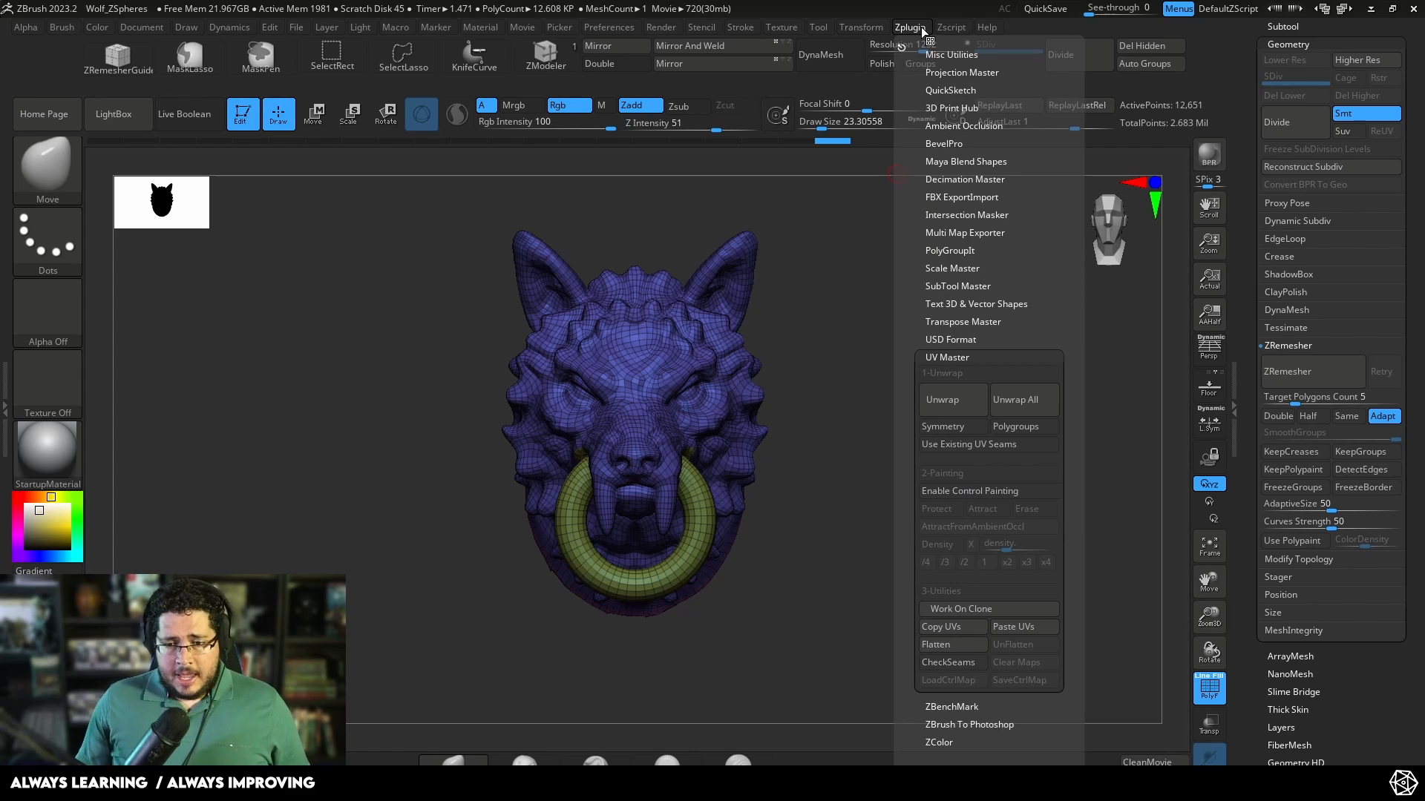
{"action": "left_click", "coordinate": [938, 398]}
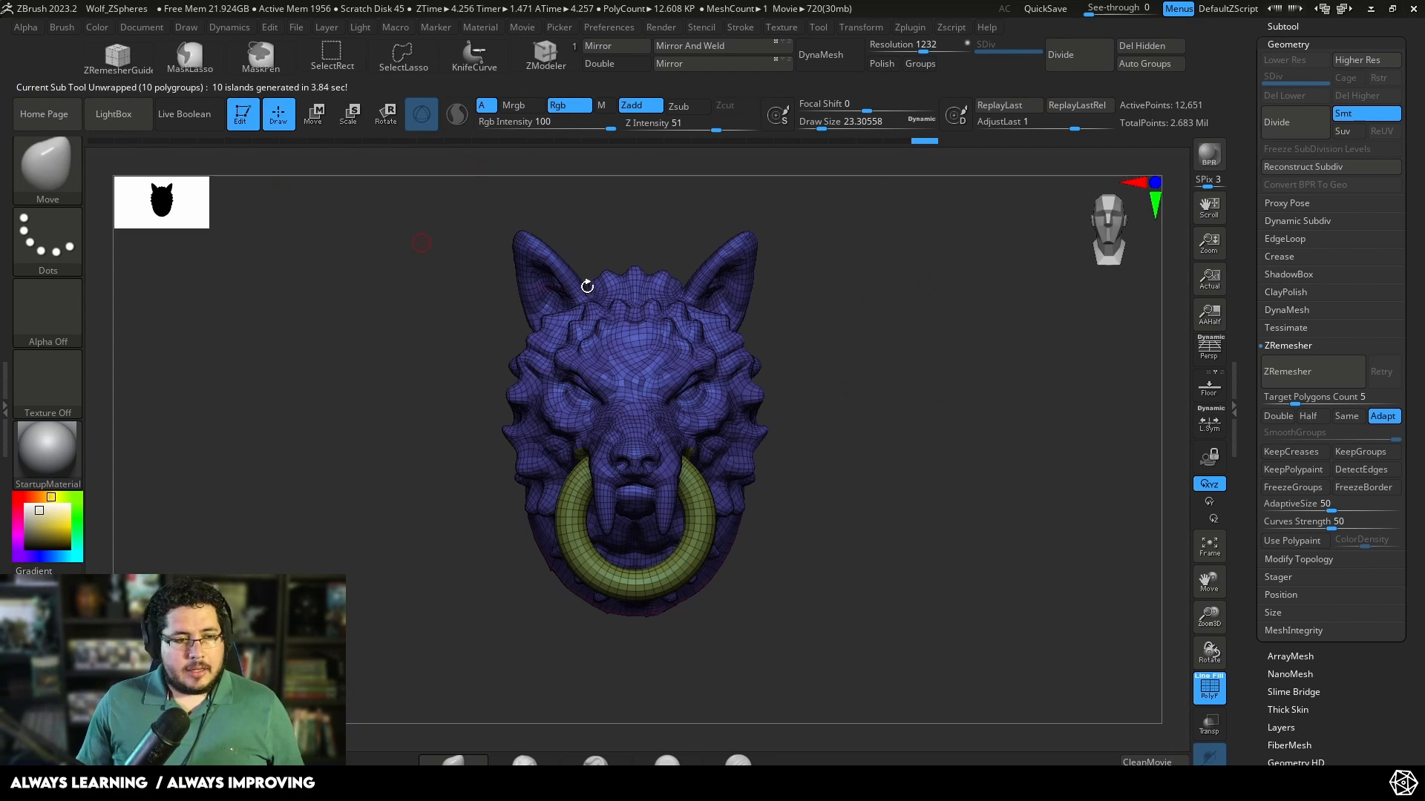
Step: Examine the unwrapped UV islands with Morph UV, turn off the wireframe and return to the 3D head
{"action": "scroll", "coordinate": [1412, 522], "scroll_direction": "down", "scroll_amount": 5}
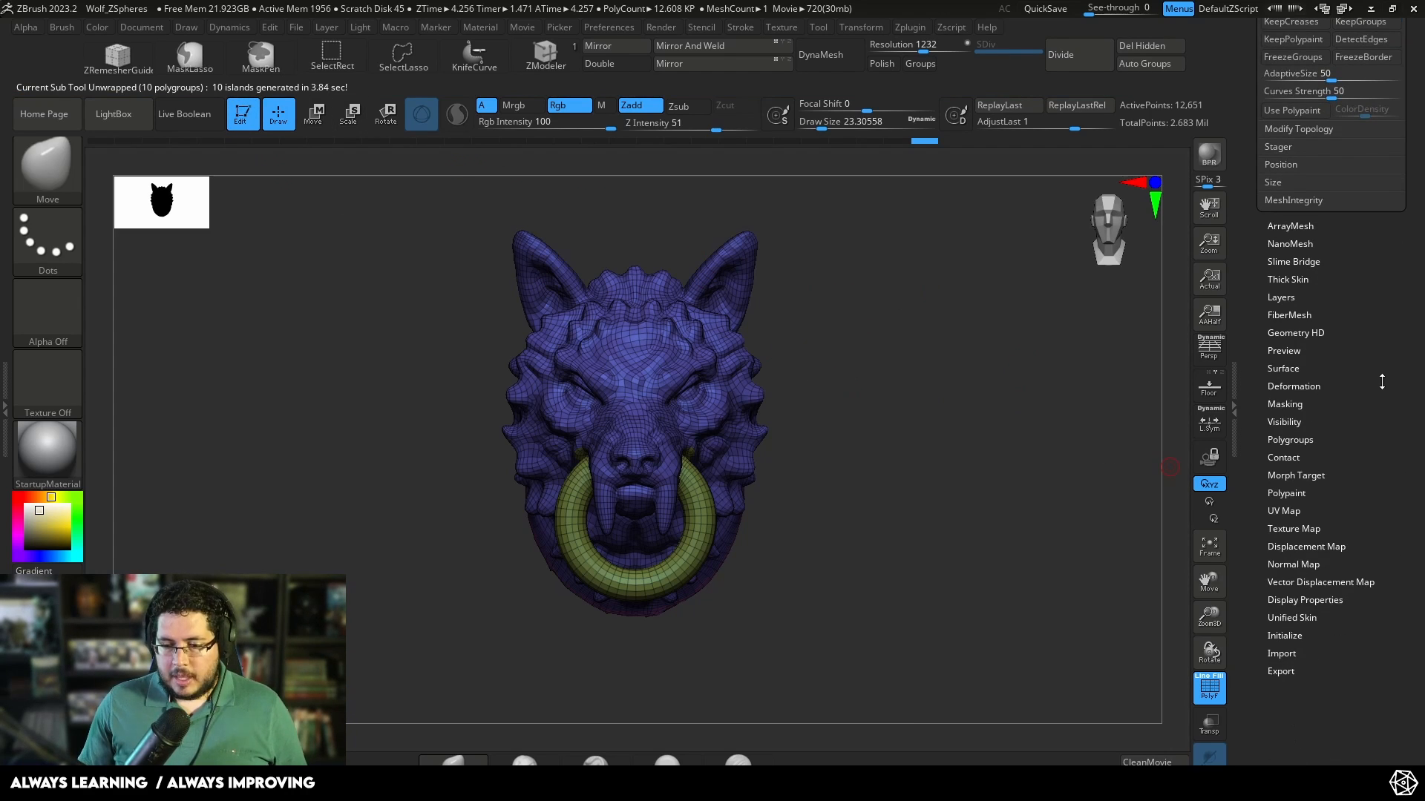
{"action": "left_click", "coordinate": [1283, 511]}
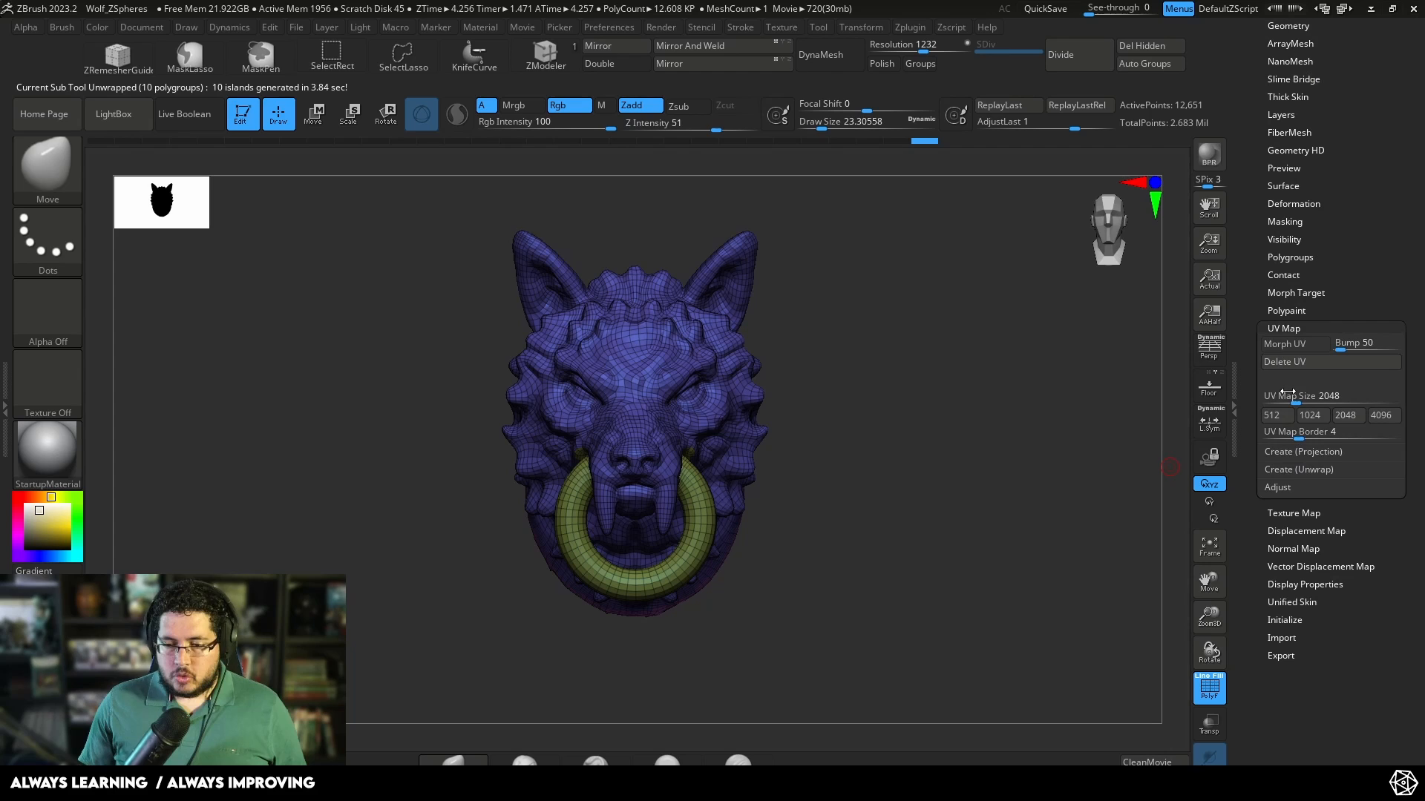
{"action": "left_click", "coordinate": [1289, 343]}
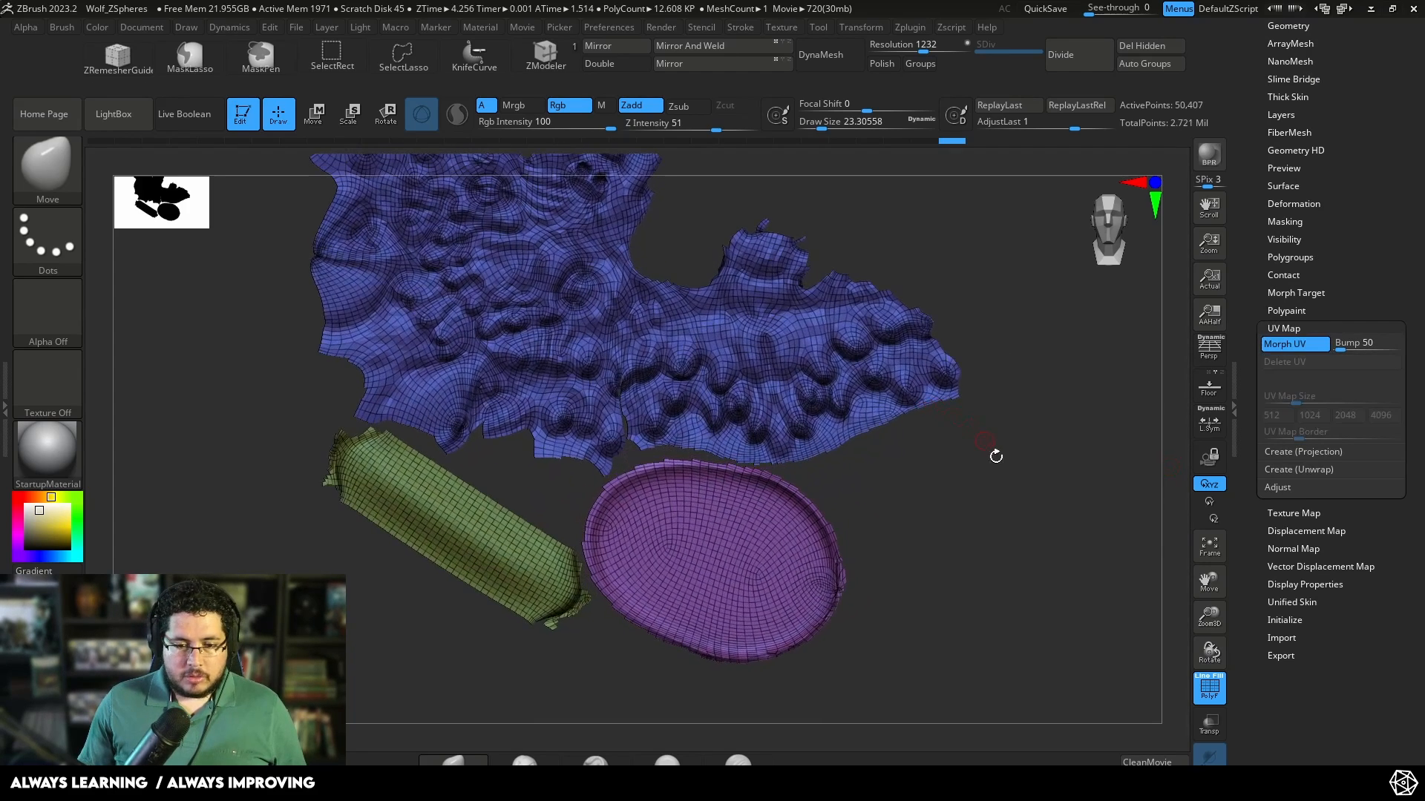
{"action": "left_click_drag", "start_coordinate": [996, 455], "coordinate": [995, 443], "text": "alt"}
{"action": "left_click_drag", "start_coordinate": [1016, 381], "coordinate": [1010, 321], "text": "alt"}
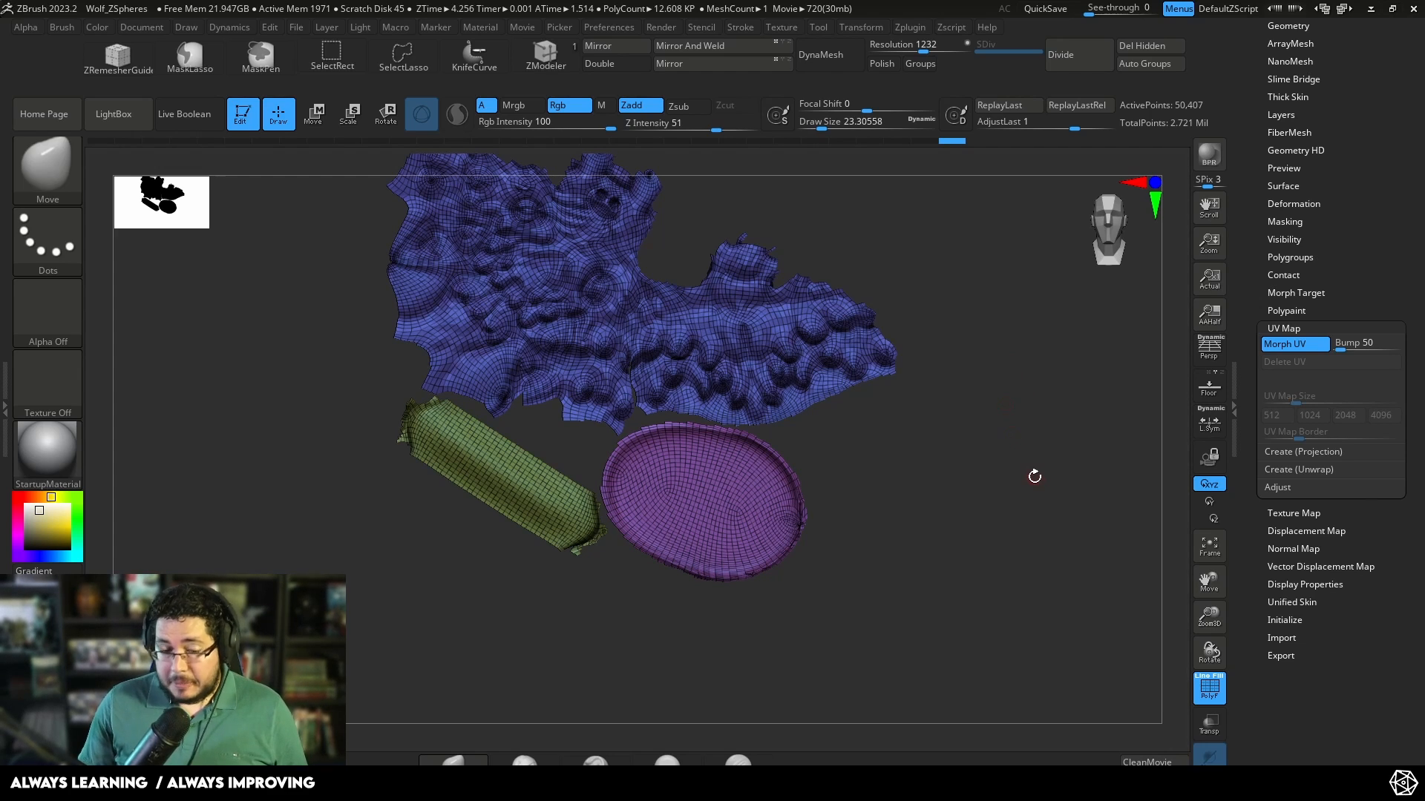
{"action": "left_click", "coordinate": [1208, 689]}
{"action": "left_click", "coordinate": [1283, 345]}
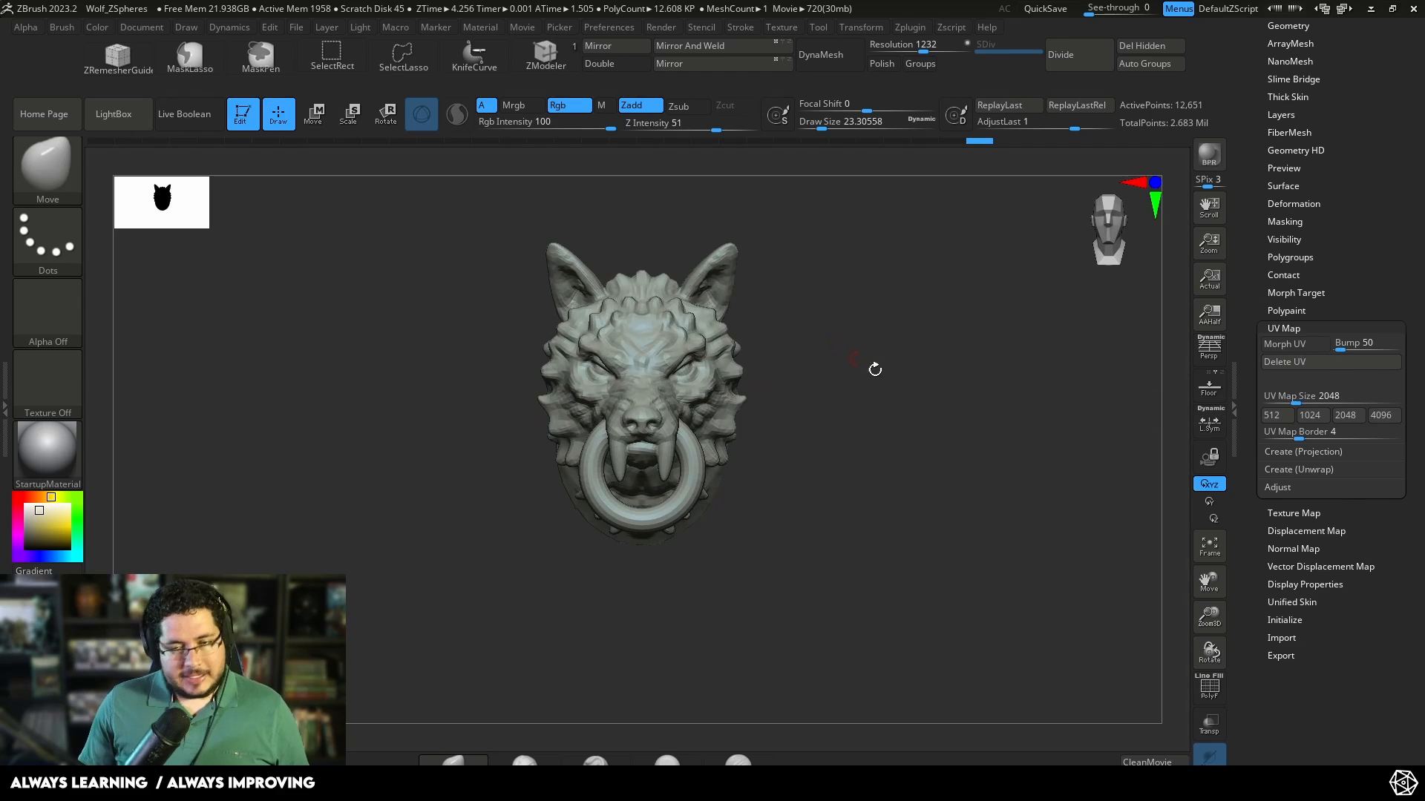
{"action": "left_click_drag", "start_coordinate": [966, 436], "coordinate": [740, 468]}
Step: Subdivide the unwrapped Merged_werewolf1 subtool up to subdivision level 5
{"action": "left_click_drag", "start_coordinate": [1388, 266], "coordinate": [1372, 346]}
{"action": "left_click", "coordinate": [1289, 185]}
{"action": "mouse_move", "coordinate": [1309, 130]}
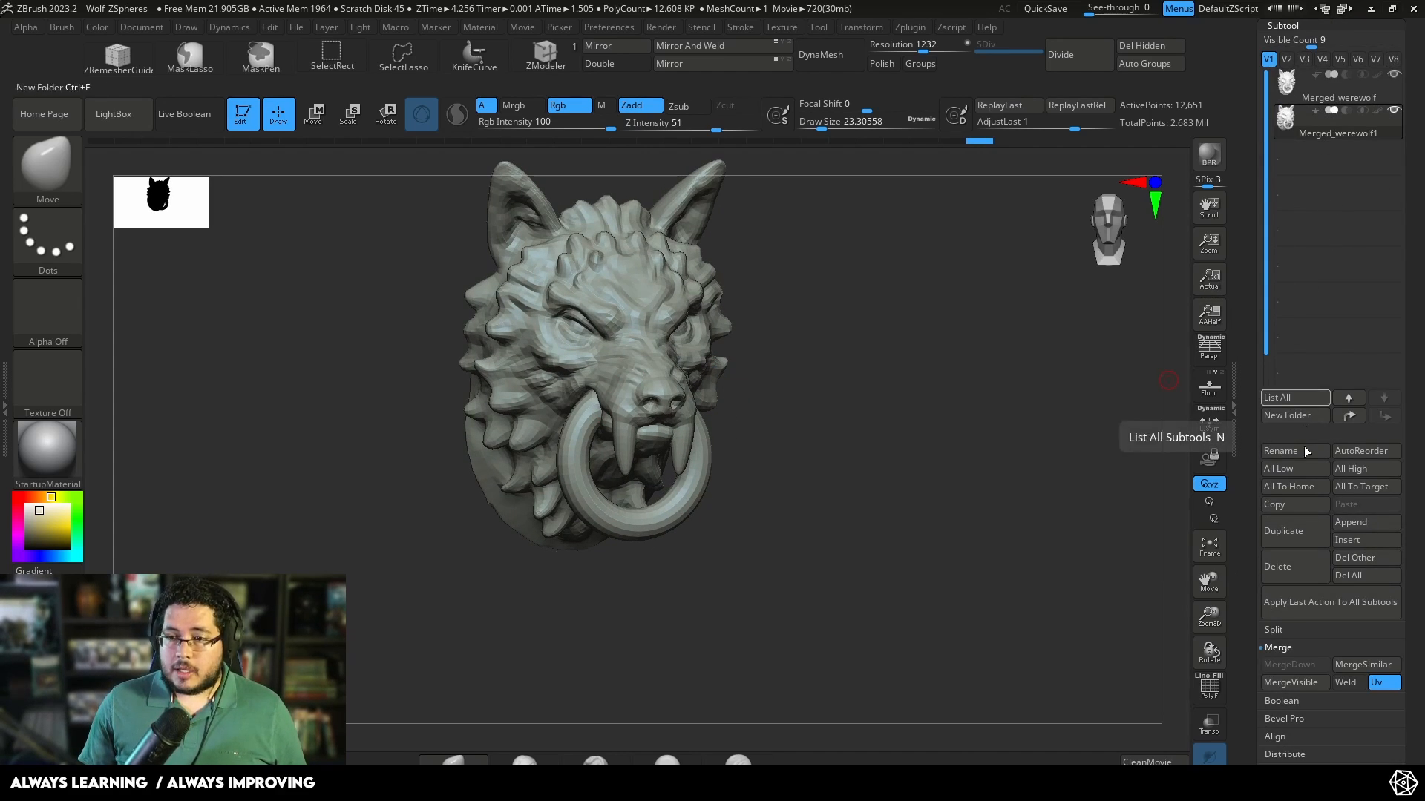
{"action": "key", "text": "ctrl"}
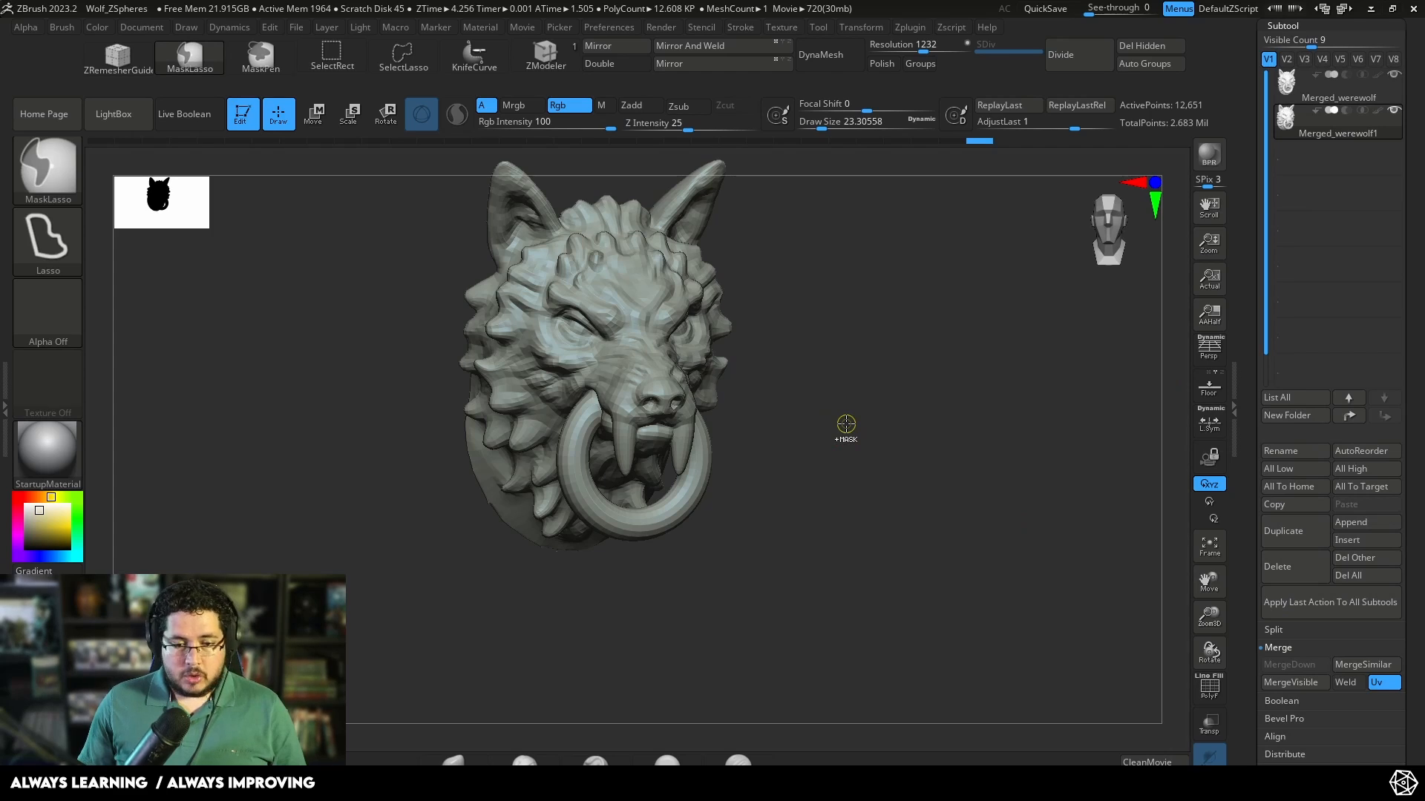
{"action": "key", "text": "ctrl+d"}
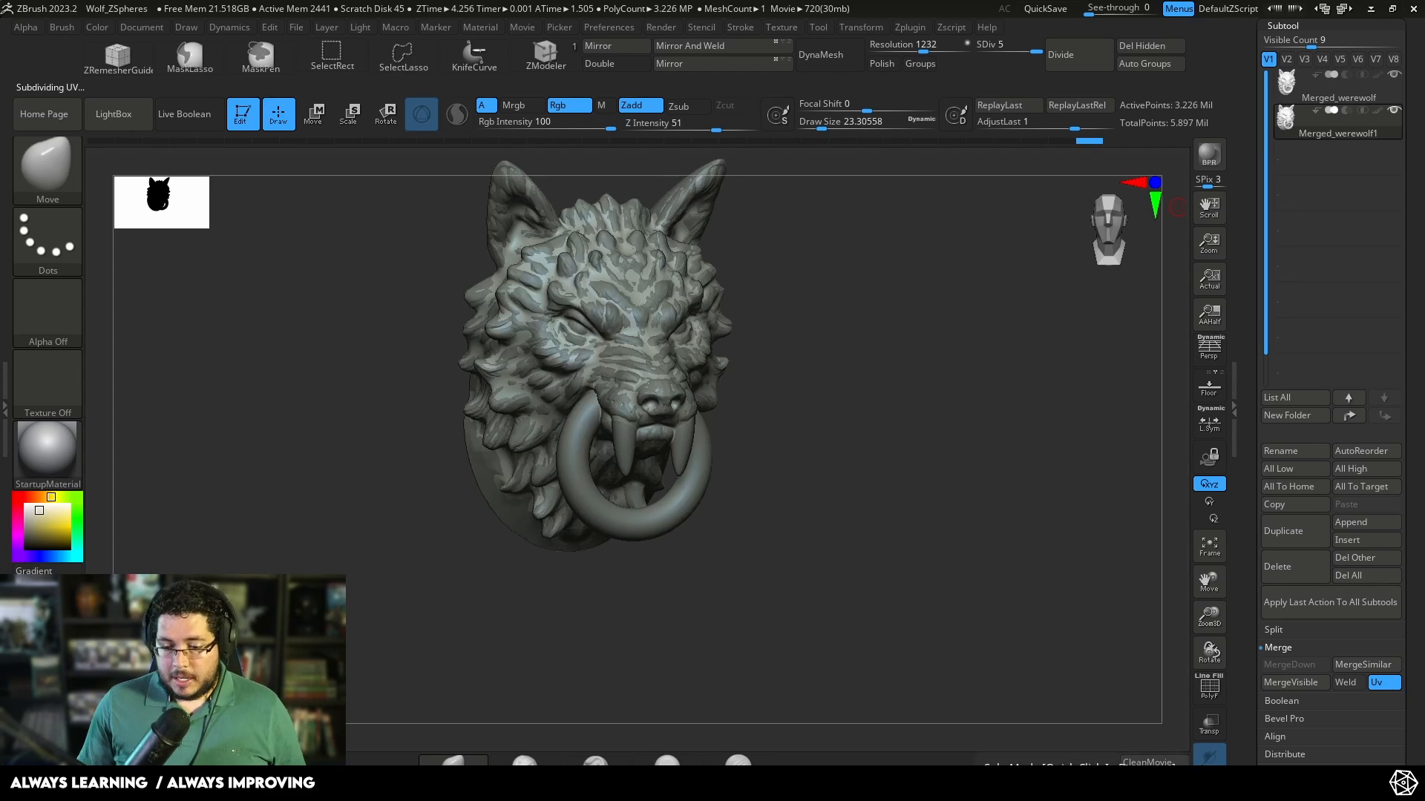
Step: Show the original werewolf subtool, project all its detail onto the subdivided copy and review the projection
{"action": "scroll", "coordinate": [1284, 437], "scroll_direction": "down", "scroll_amount": 5}
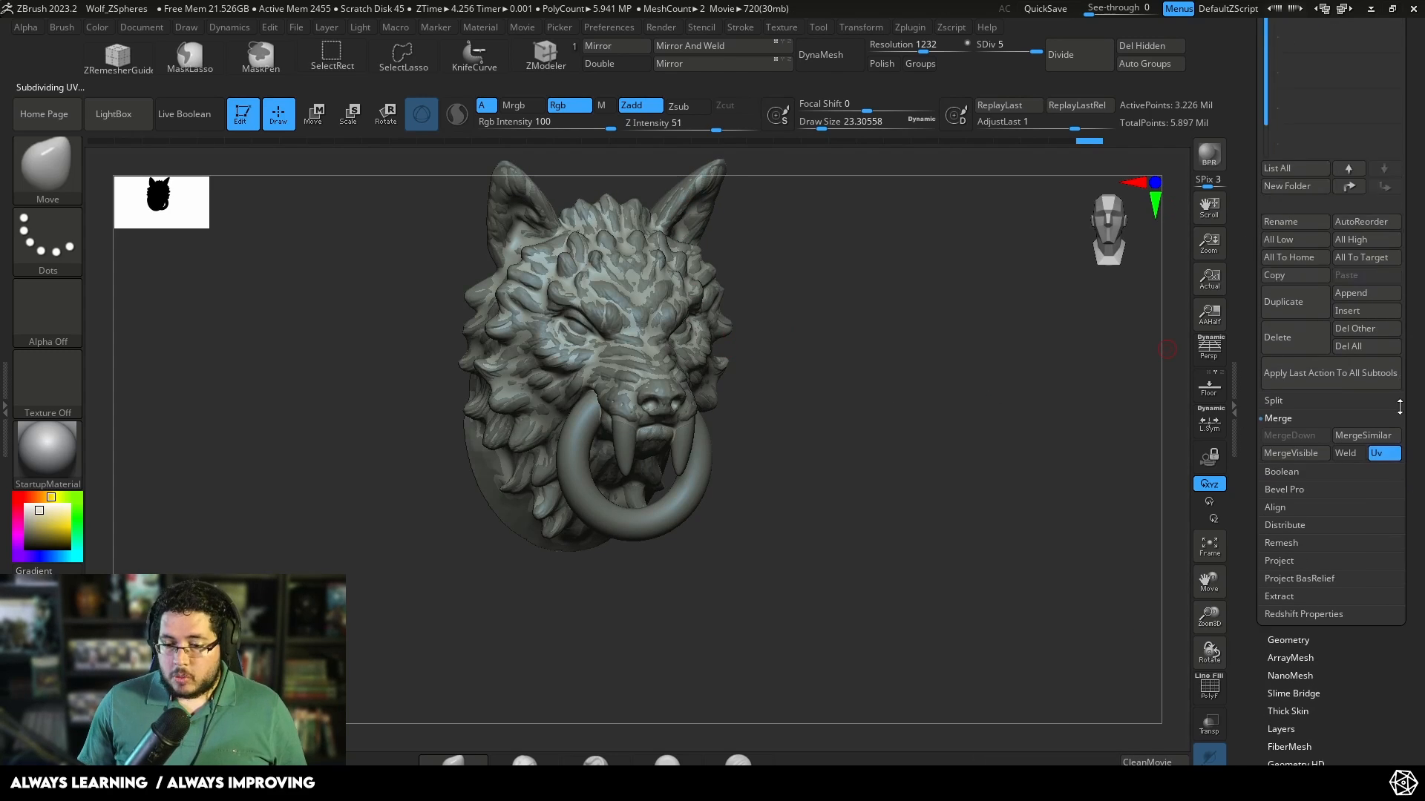
{"action": "left_click", "coordinate": [1280, 486]}
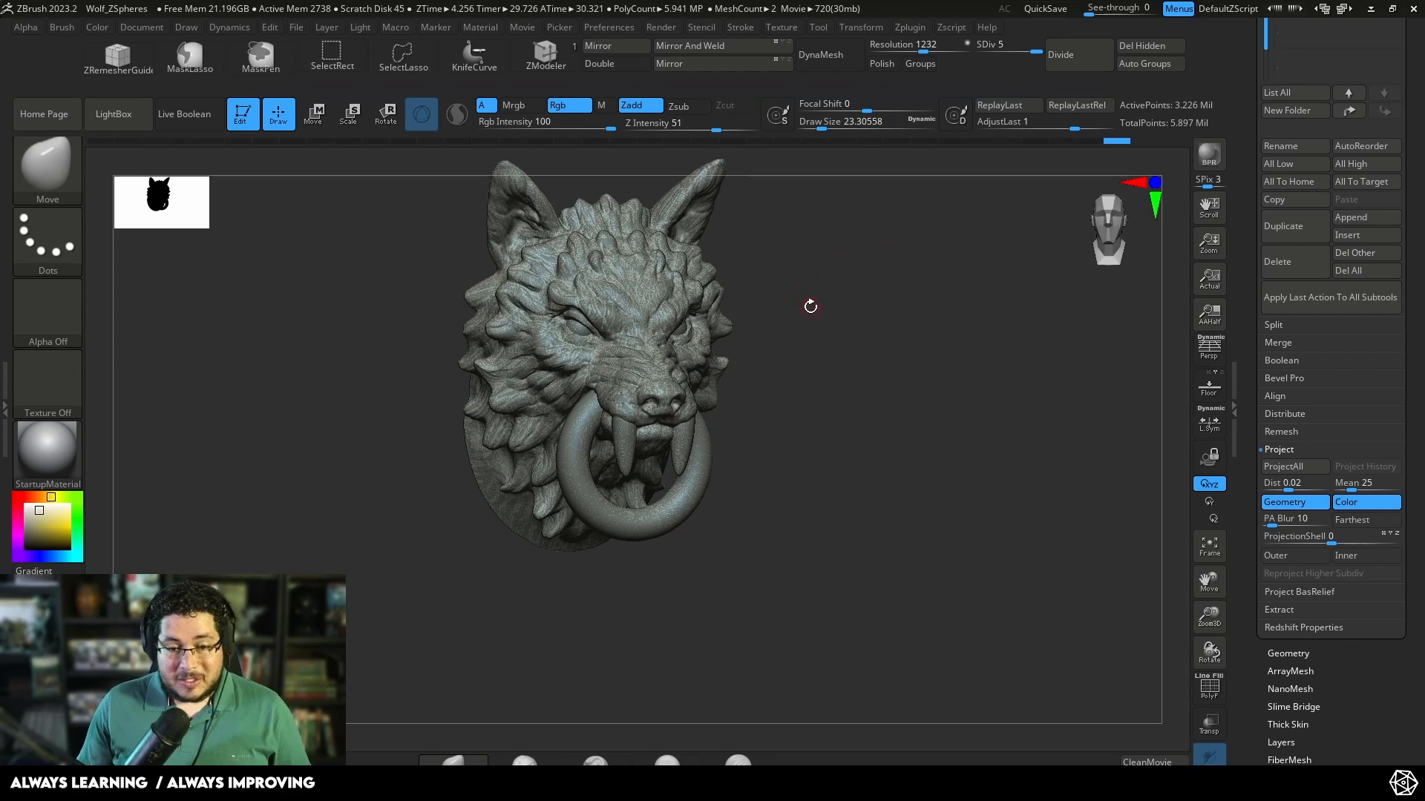
{"action": "left_click_drag", "start_coordinate": [811, 309], "coordinate": [818, 292], "text": "shift"}
{"action": "left_click_drag", "start_coordinate": [934, 299], "coordinate": [1157, 245]}
Step: Delete the original Merged_werewolf subtool and keep only the projected copy
{"action": "left_click_drag", "start_coordinate": [1404, 93], "coordinate": [1406, 331]}
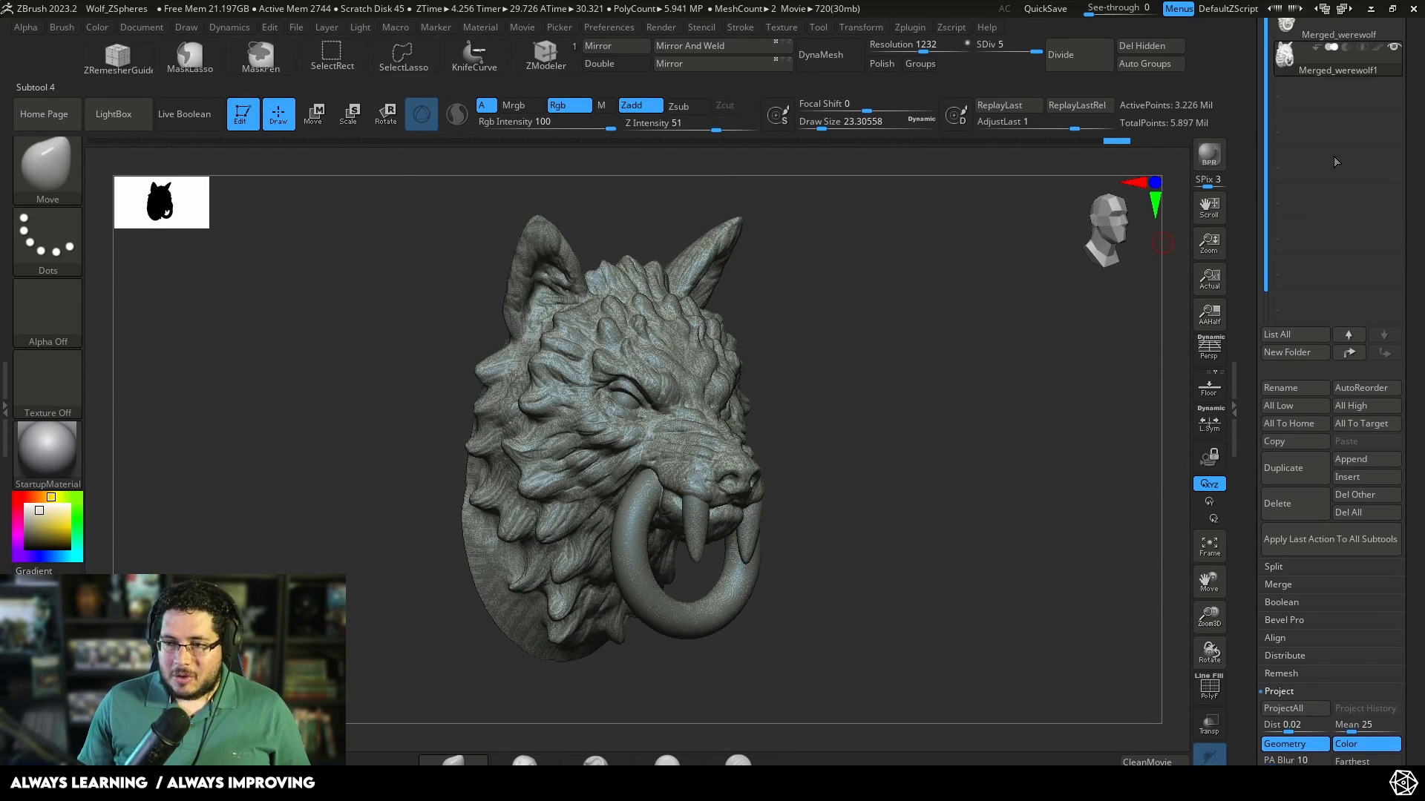
{"action": "left_click_drag", "start_coordinate": [1406, 63], "coordinate": [1406, 140]}
{"action": "left_click", "coordinate": [1306, 104]}
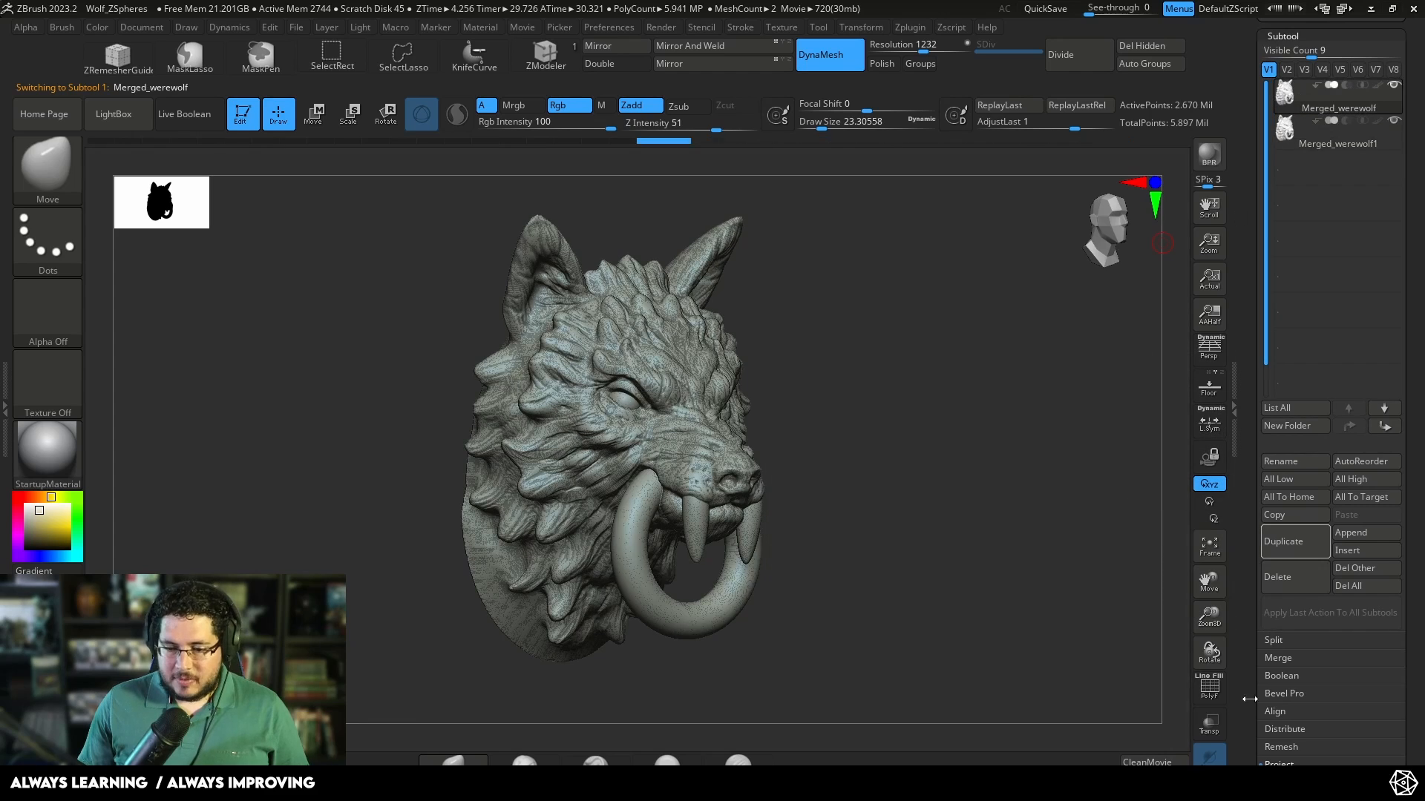
{"action": "left_click", "coordinate": [1293, 584]}
{"action": "left_click", "coordinate": [1156, 615]}
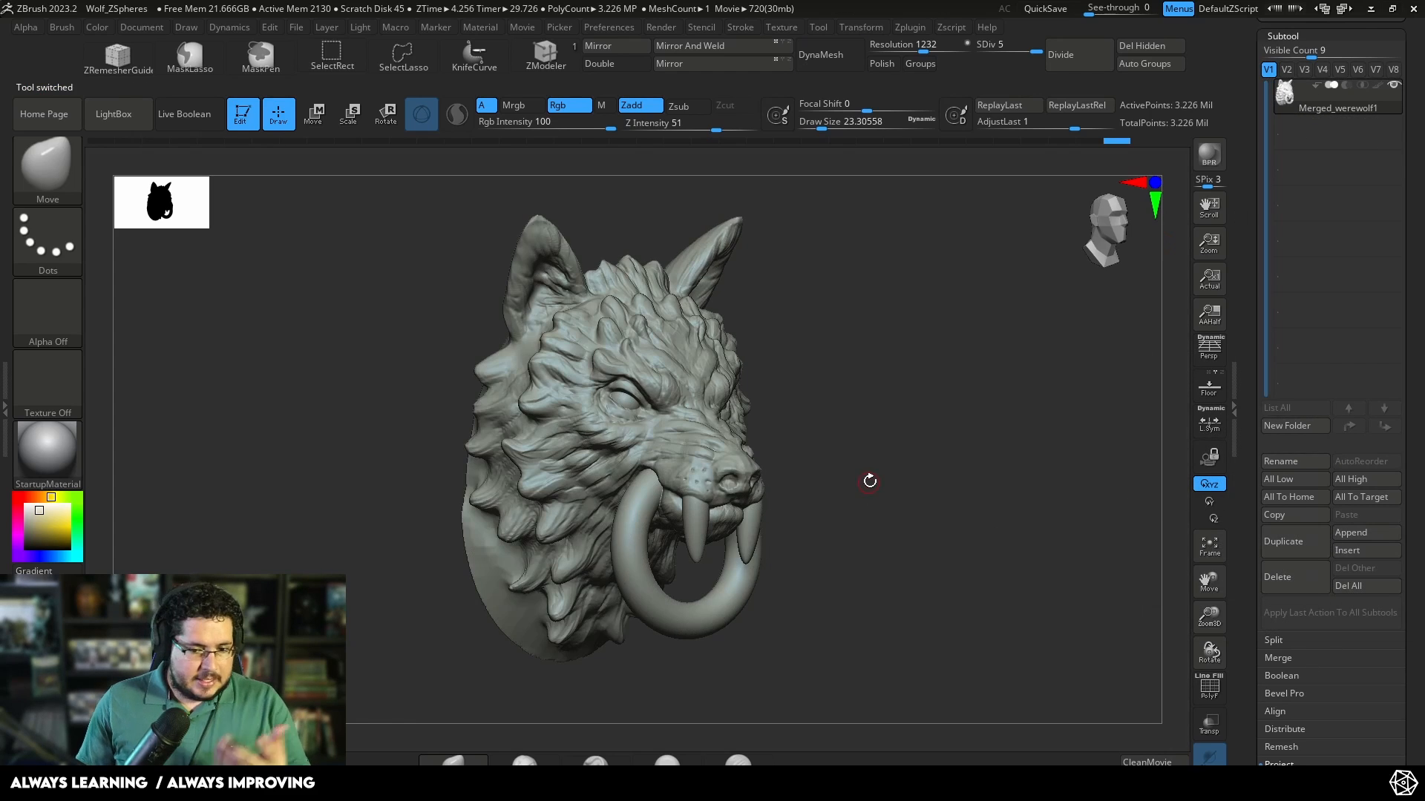
Step: Review the projected head from the front and lower it to subdivision level 1
{"action": "left_click_drag", "start_coordinate": [894, 495], "coordinate": [986, 398]}
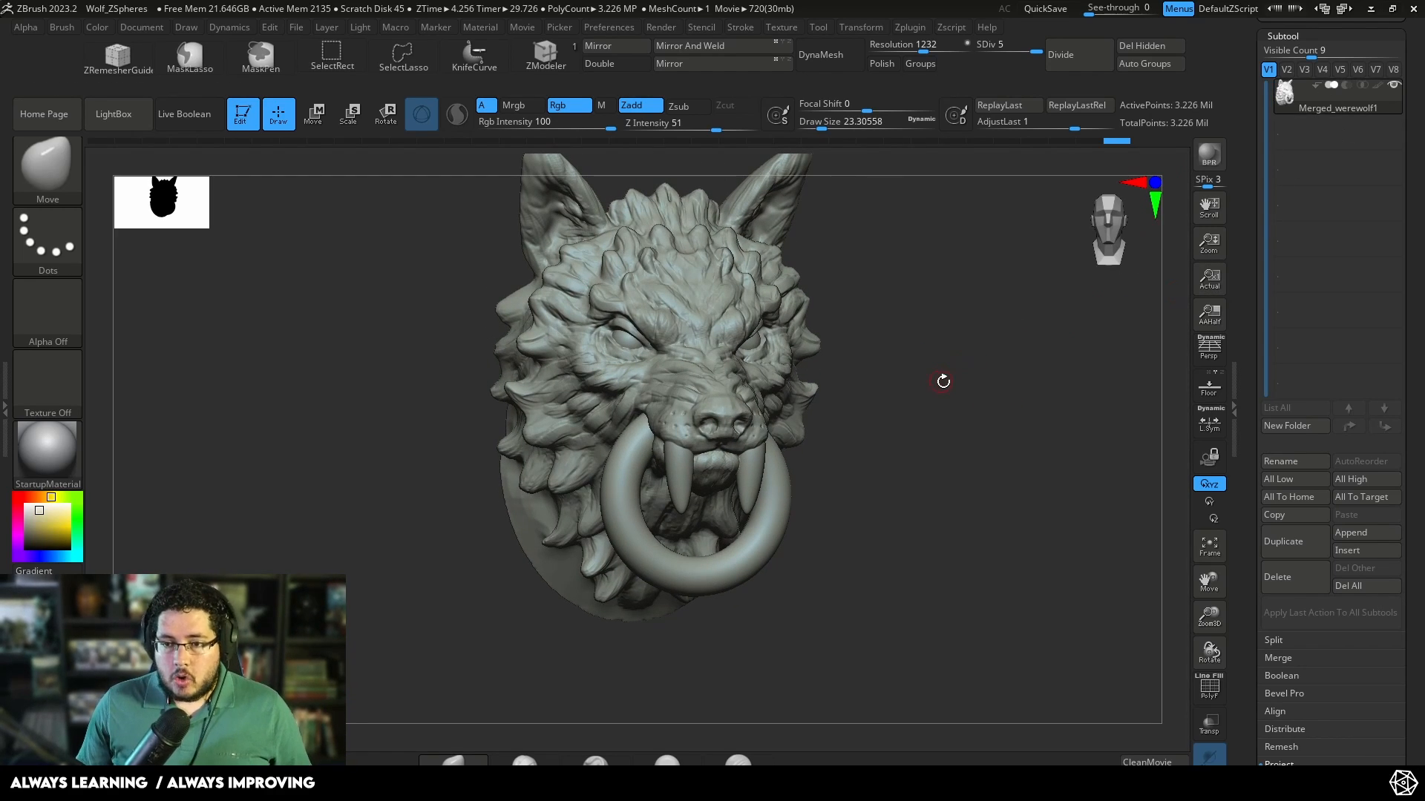
{"action": "key", "text": "shift+d"}
{"action": "key", "text": "shift+d"}
{"action": "key", "text": "shift+d"}
{"action": "key", "text": "shift+d"}
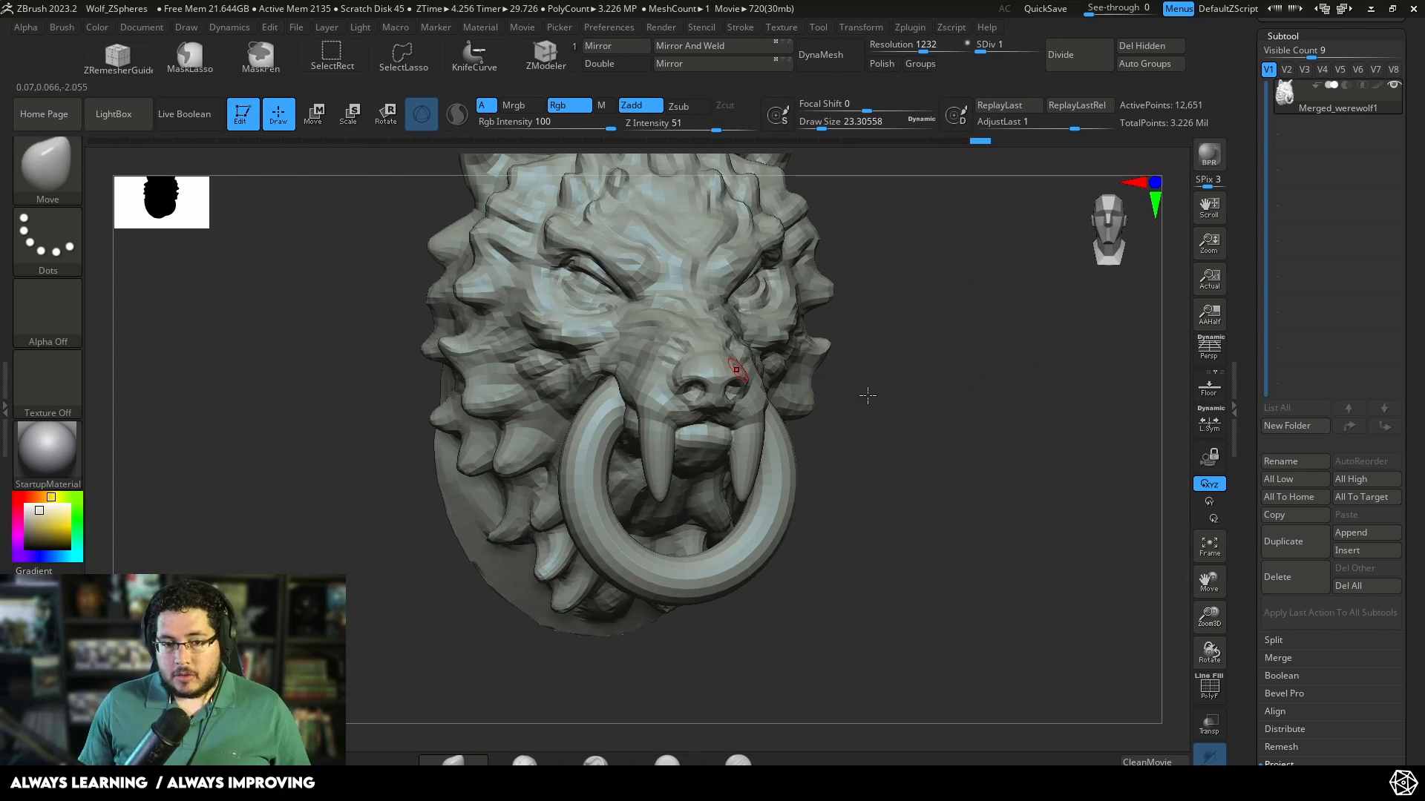
Step: Compare the werewolf head's detail and polygon density at subdivision levels 3 and 2
{"action": "key", "text": "d"}
{"action": "key", "text": "d"}
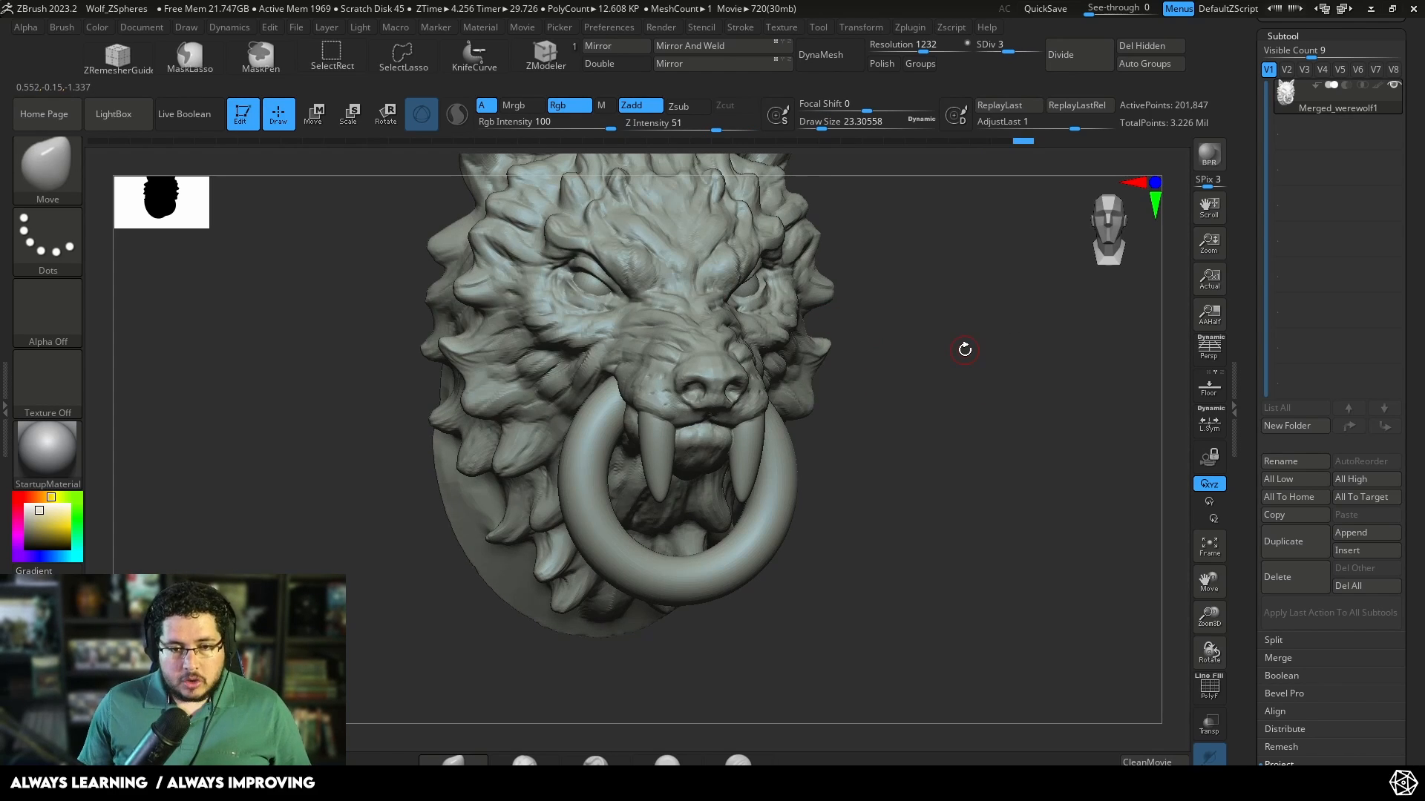
{"action": "key", "text": "shift+d"}
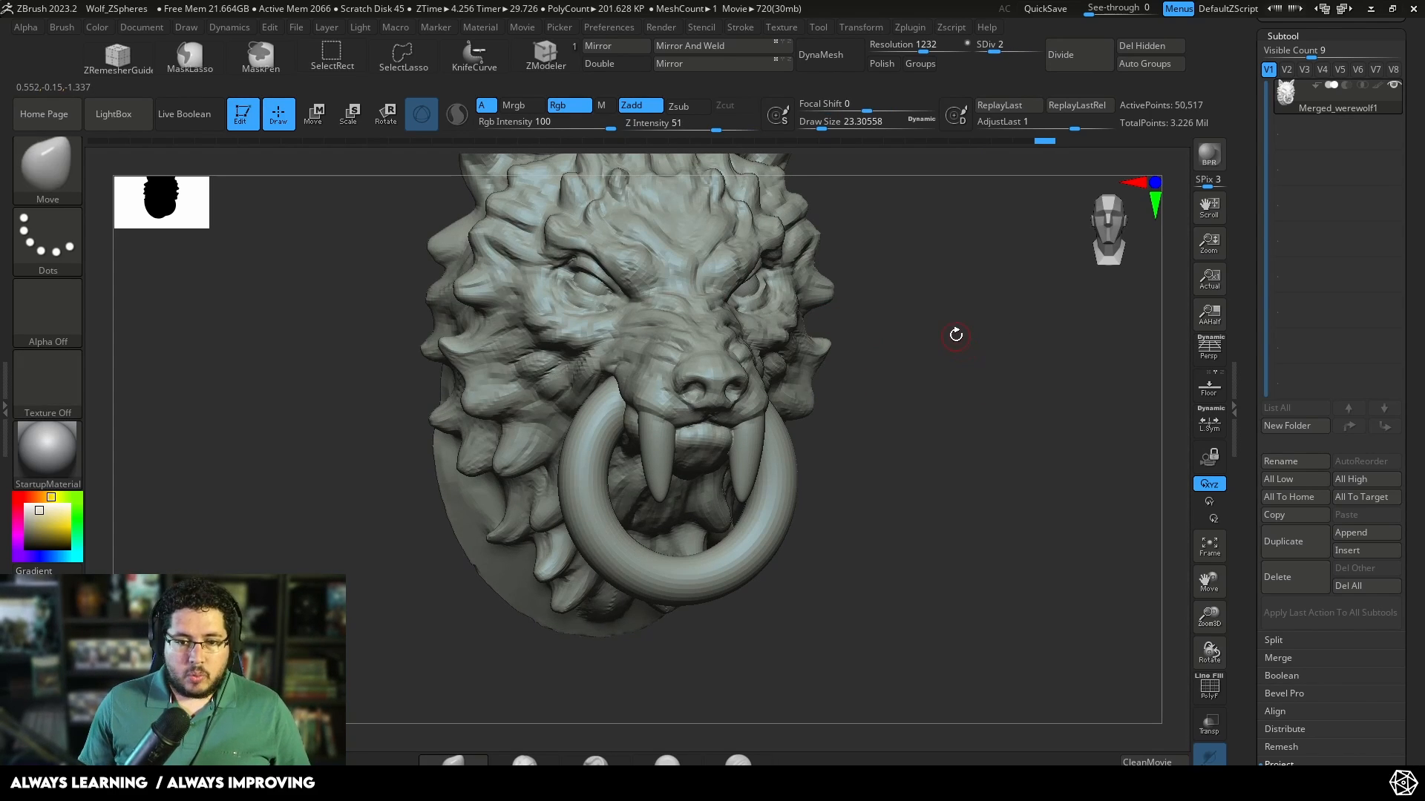
{"action": "left_click_drag", "start_coordinate": [956, 336], "coordinate": [719, 360]}
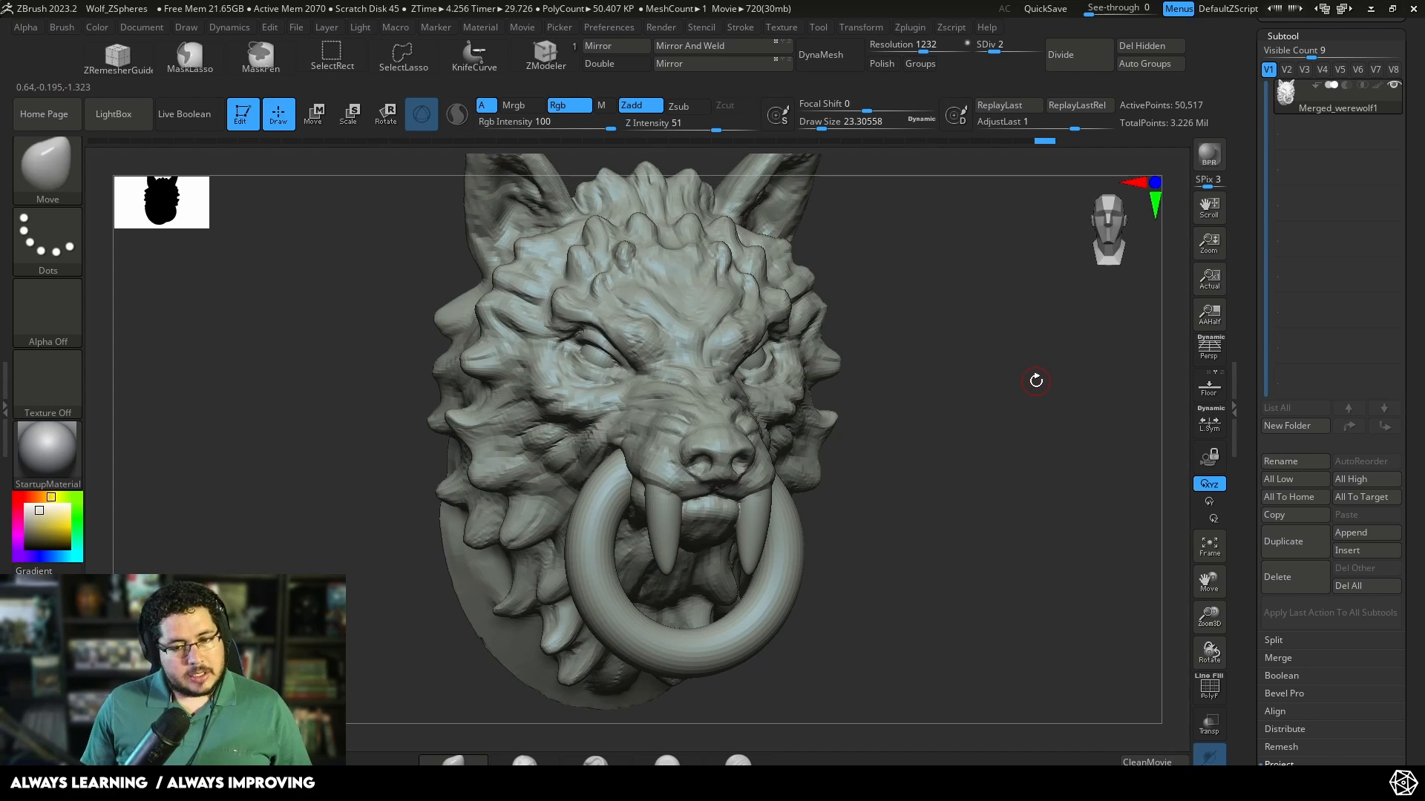
Step: Raise the werewolf mesh to subdivision level 3 and delete all its lower subdivision levels
{"action": "key", "text": "d"}
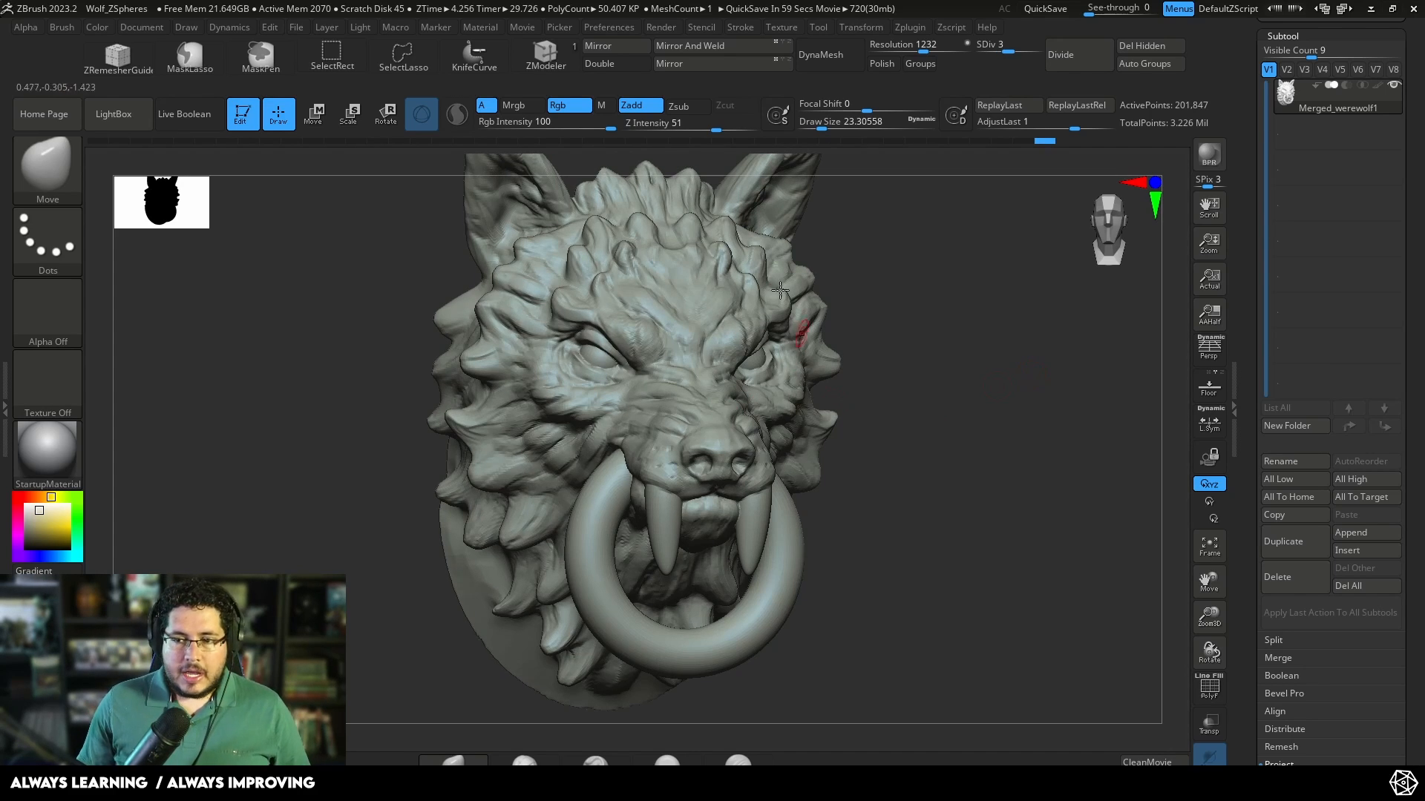
{"action": "left_click", "coordinate": [1283, 36]}
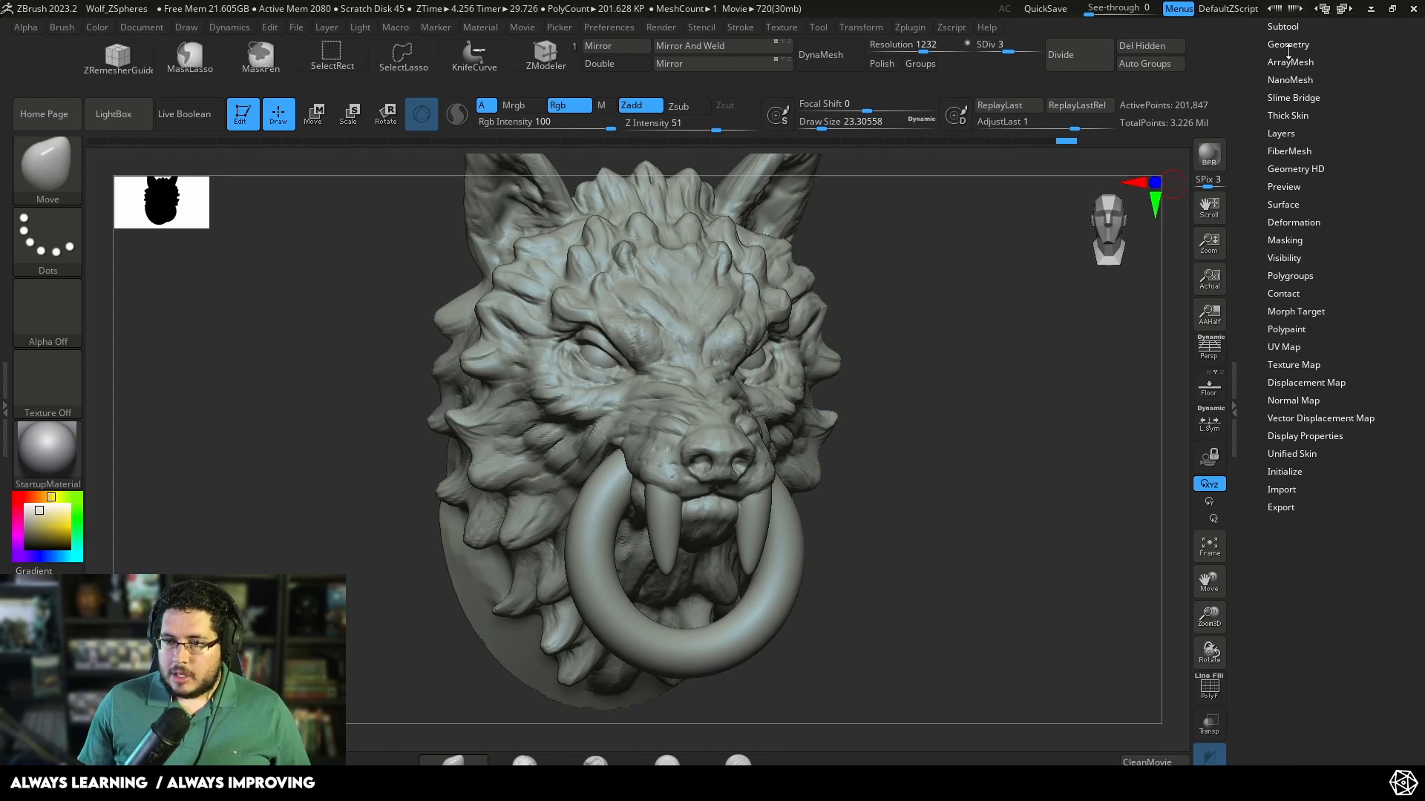
{"action": "left_click", "coordinate": [1288, 44]}
{"action": "left_click_drag", "start_coordinate": [1283, 78], "coordinate": [1275, 80]}
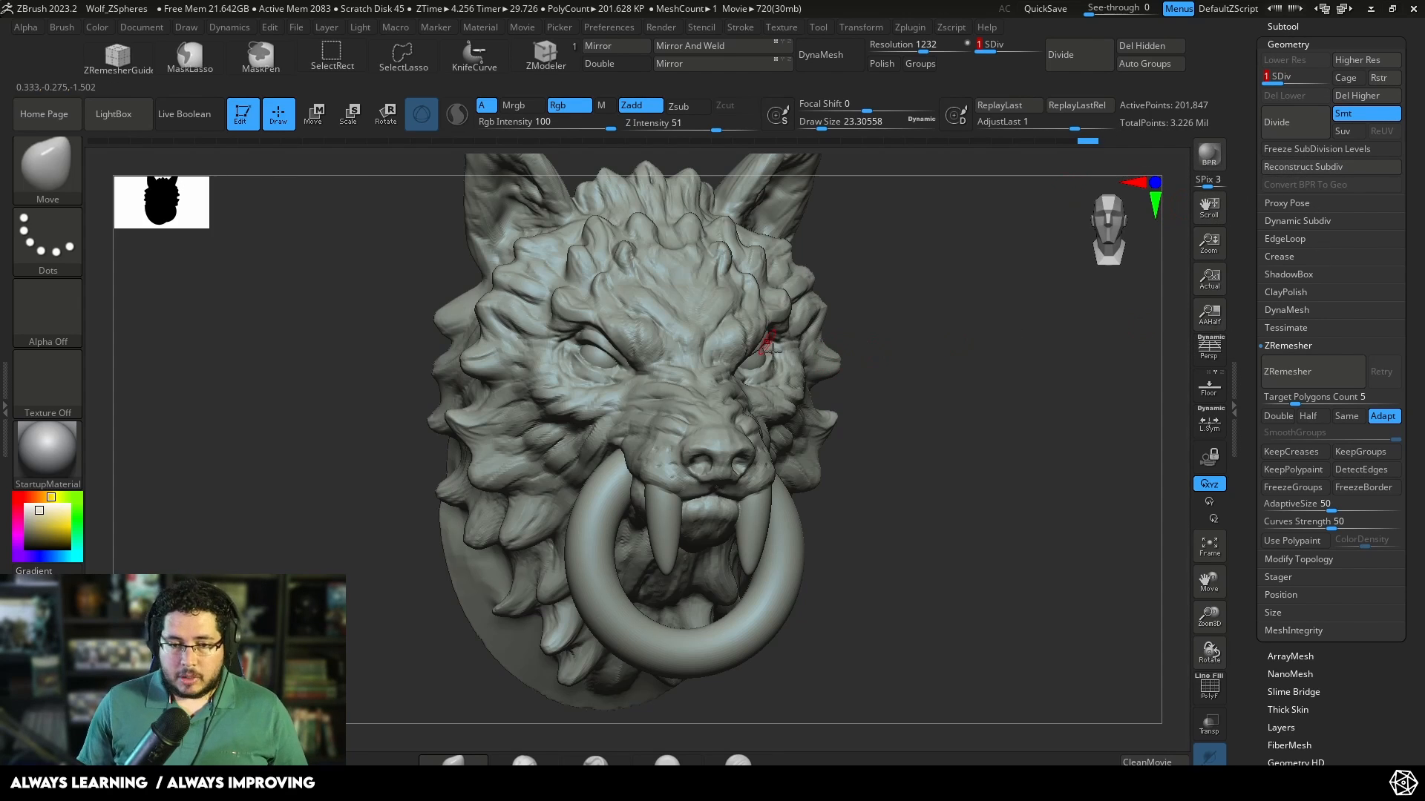
Step: Configure the FBX export plugin to export only visible subtools
{"action": "scroll", "coordinate": [1328, 297], "scroll_direction": "up", "scroll_amount": 3}
{"action": "left_click", "coordinate": [911, 28]}
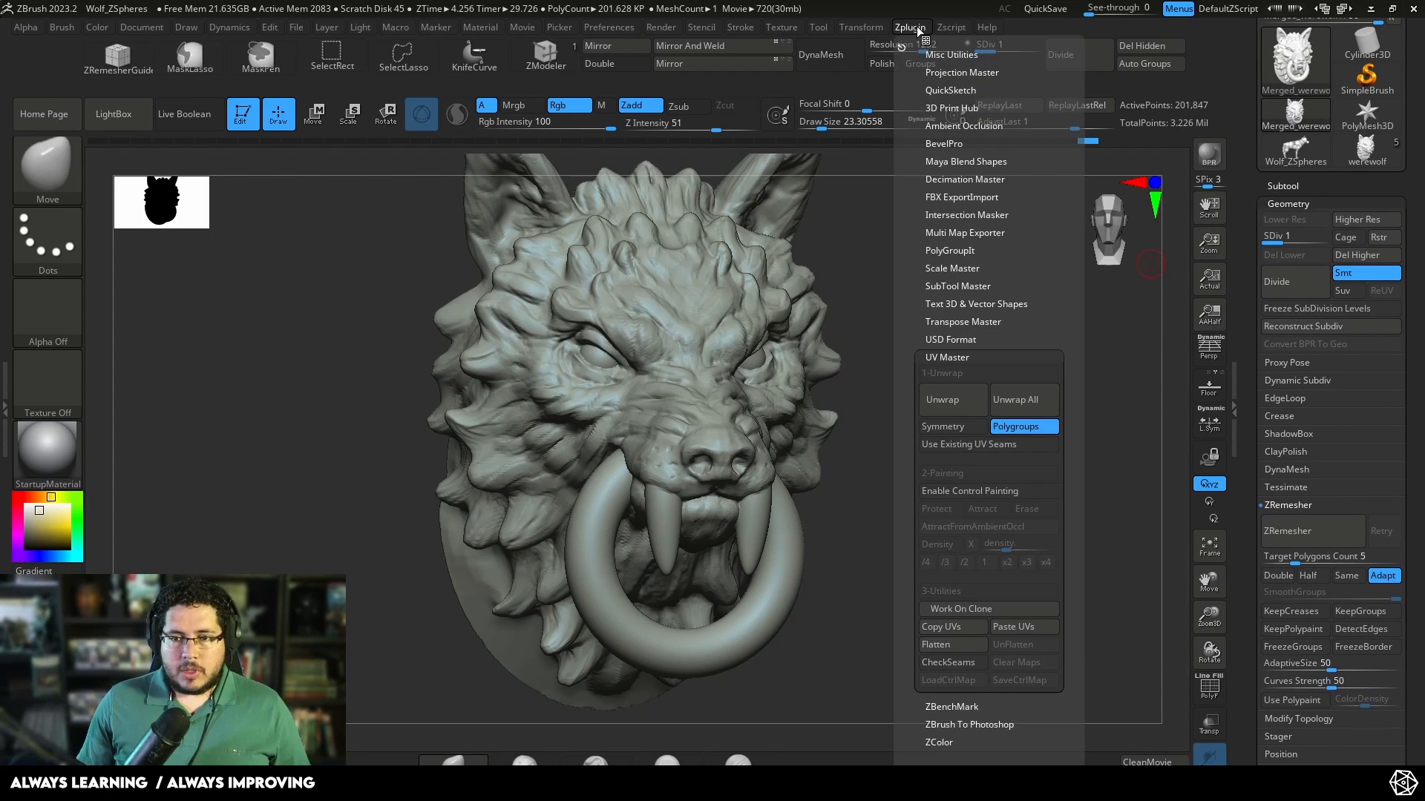
{"action": "left_click", "coordinate": [942, 197]}
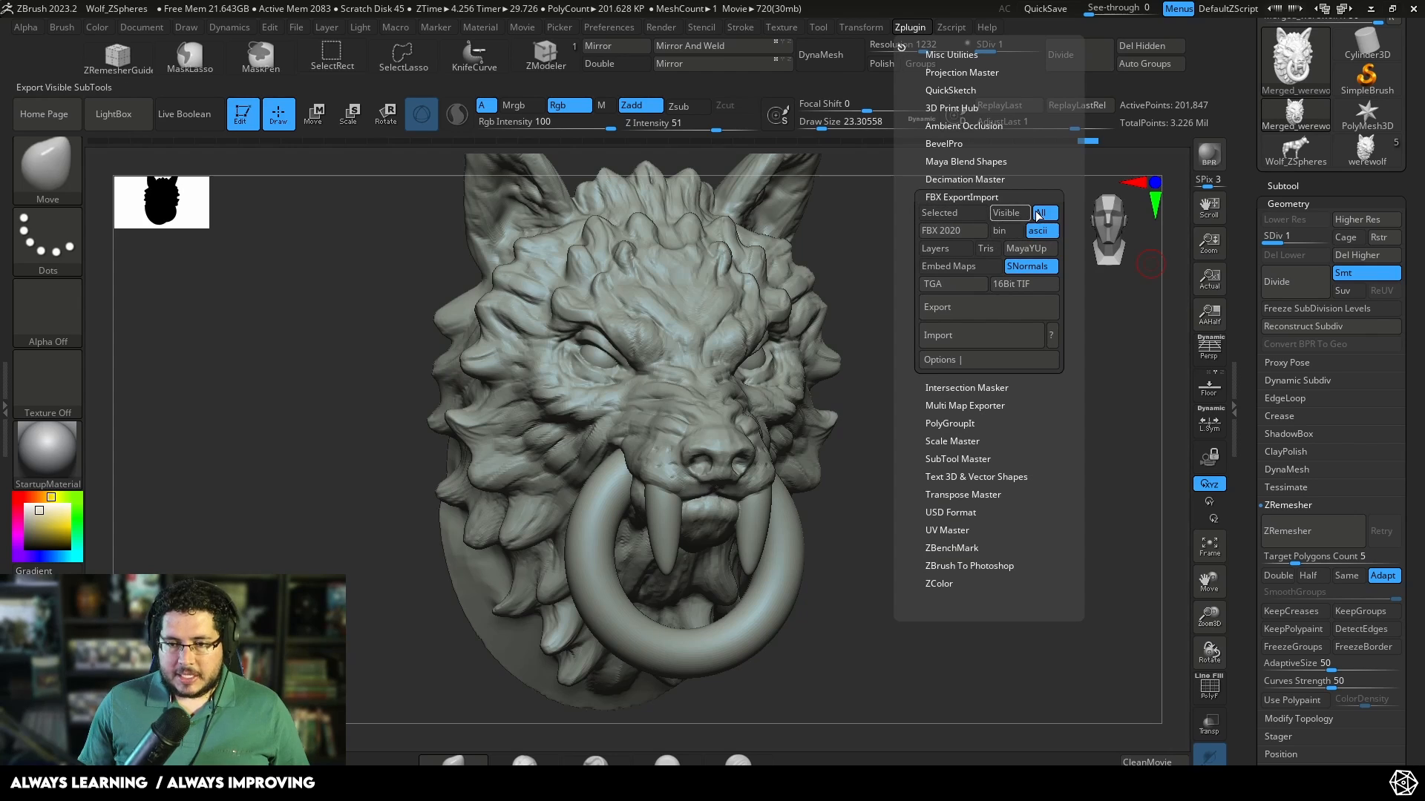
{"action": "left_click", "coordinate": [1002, 213]}
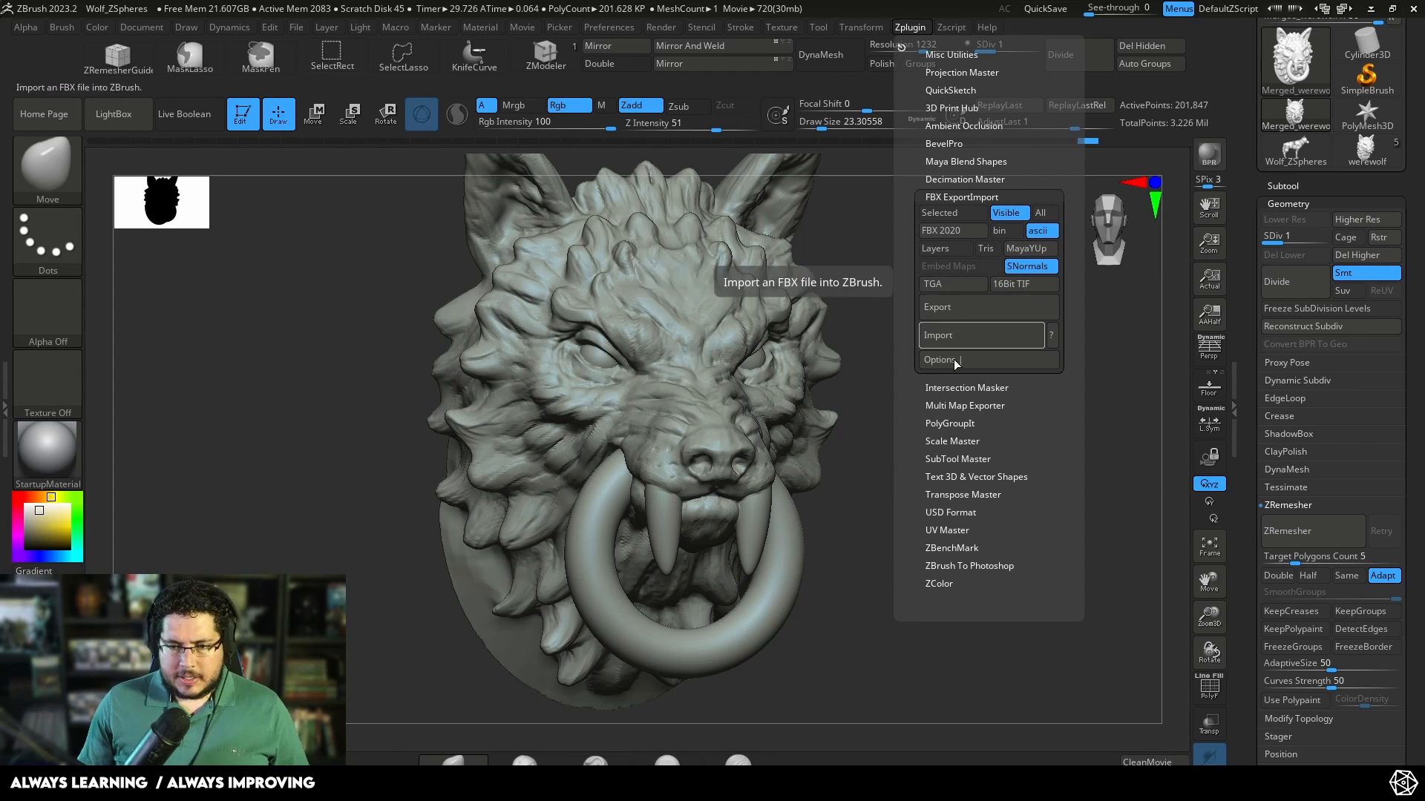
Step: Export the low-poly werewolf mesh to the Desktop as an FBX file named Werewolf
{"action": "left_click", "coordinate": [958, 311]}
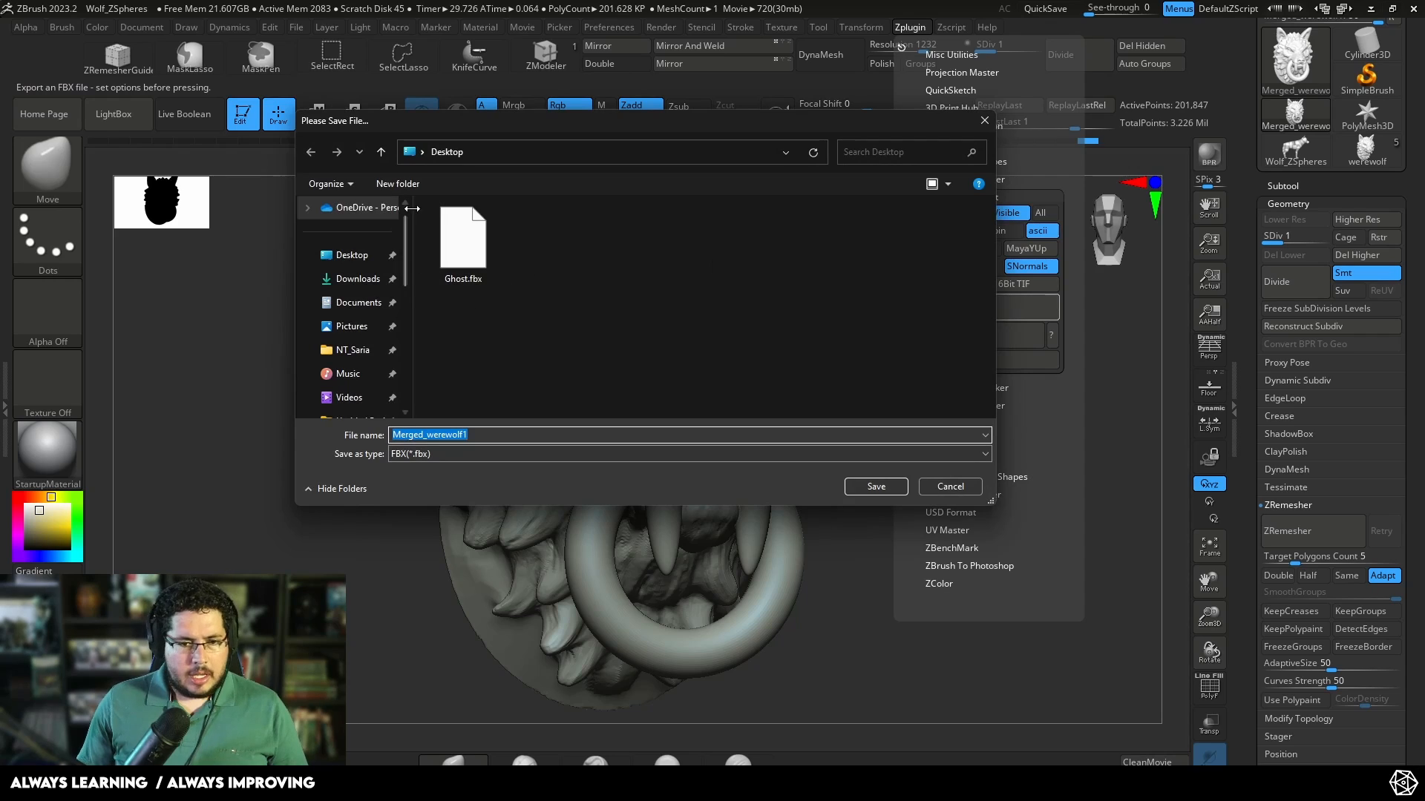
{"action": "double_click", "coordinate": [477, 435]}
{"action": "type", "text": "W"}
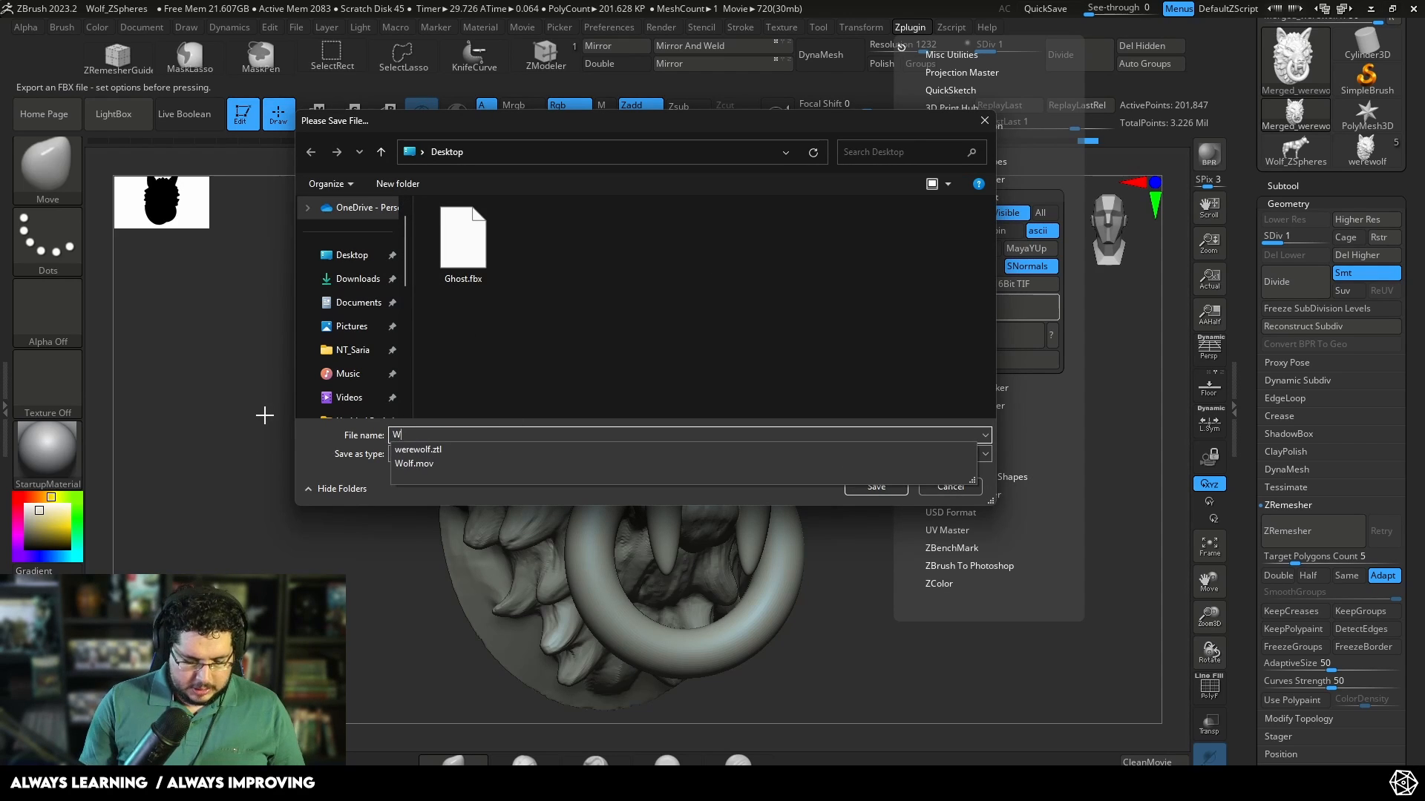
{"action": "type", "text": "erewolf"}
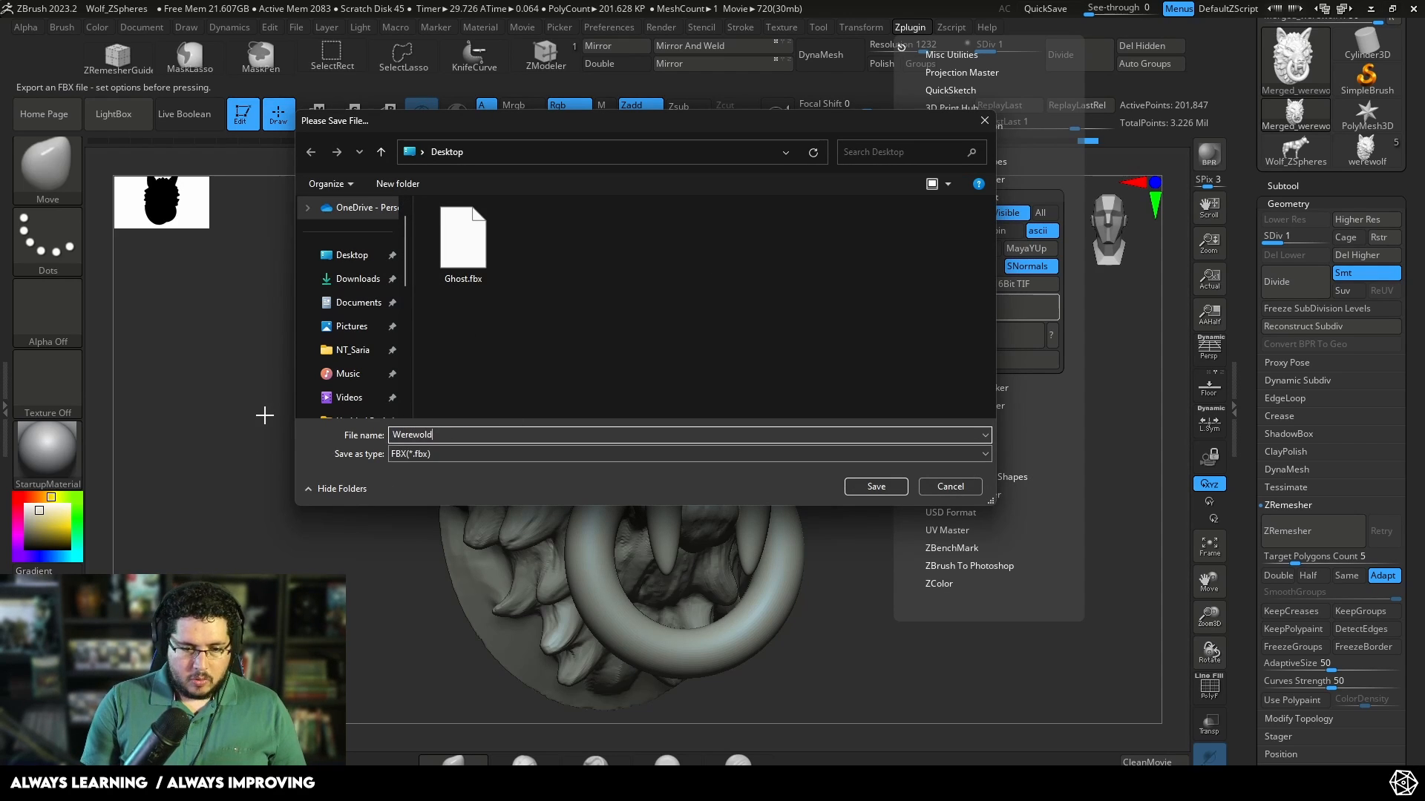
{"action": "key", "text": "Return"}
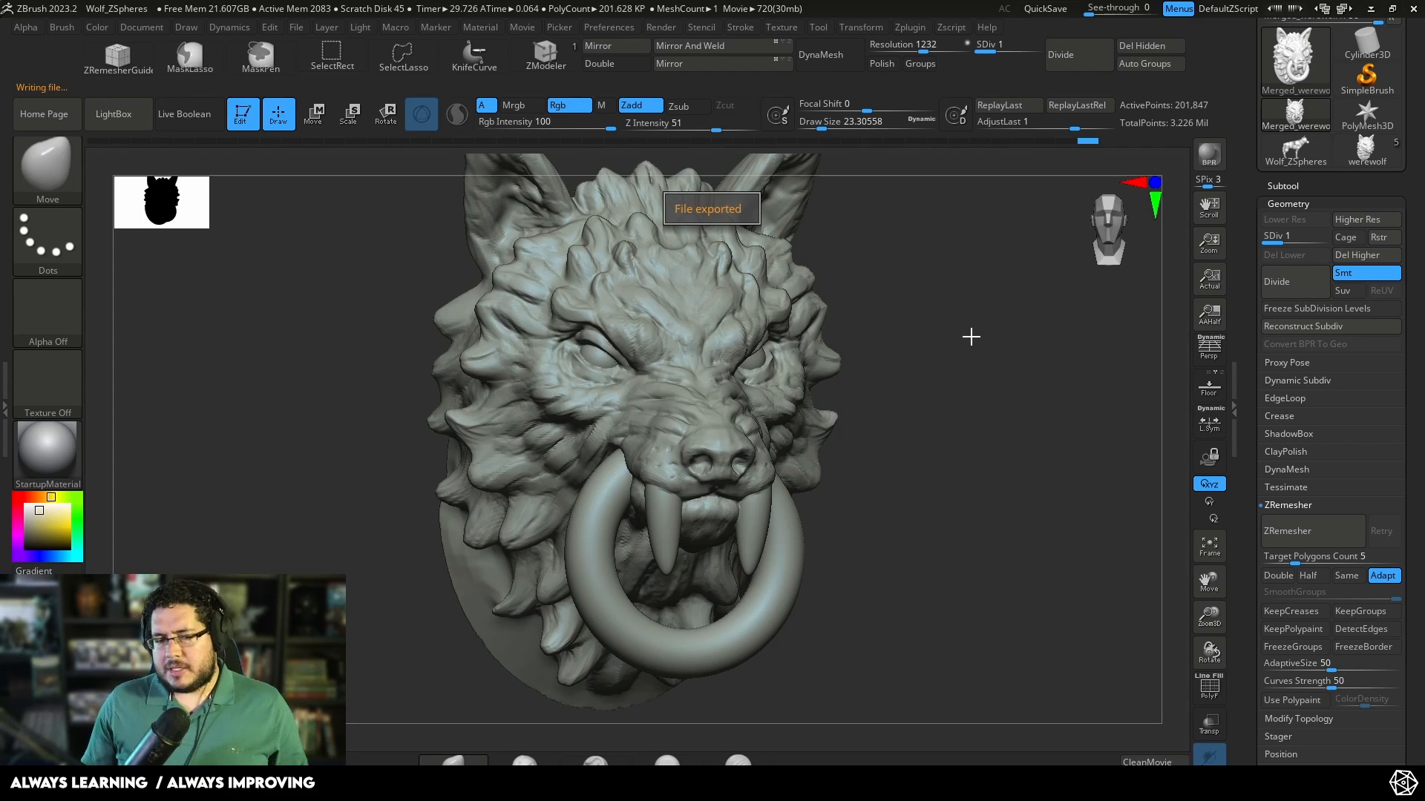
Step: Raise the werewolf mesh to subdivision level 3 and frame the whole door knocker
{"action": "left_click", "coordinate": [1283, 185]}
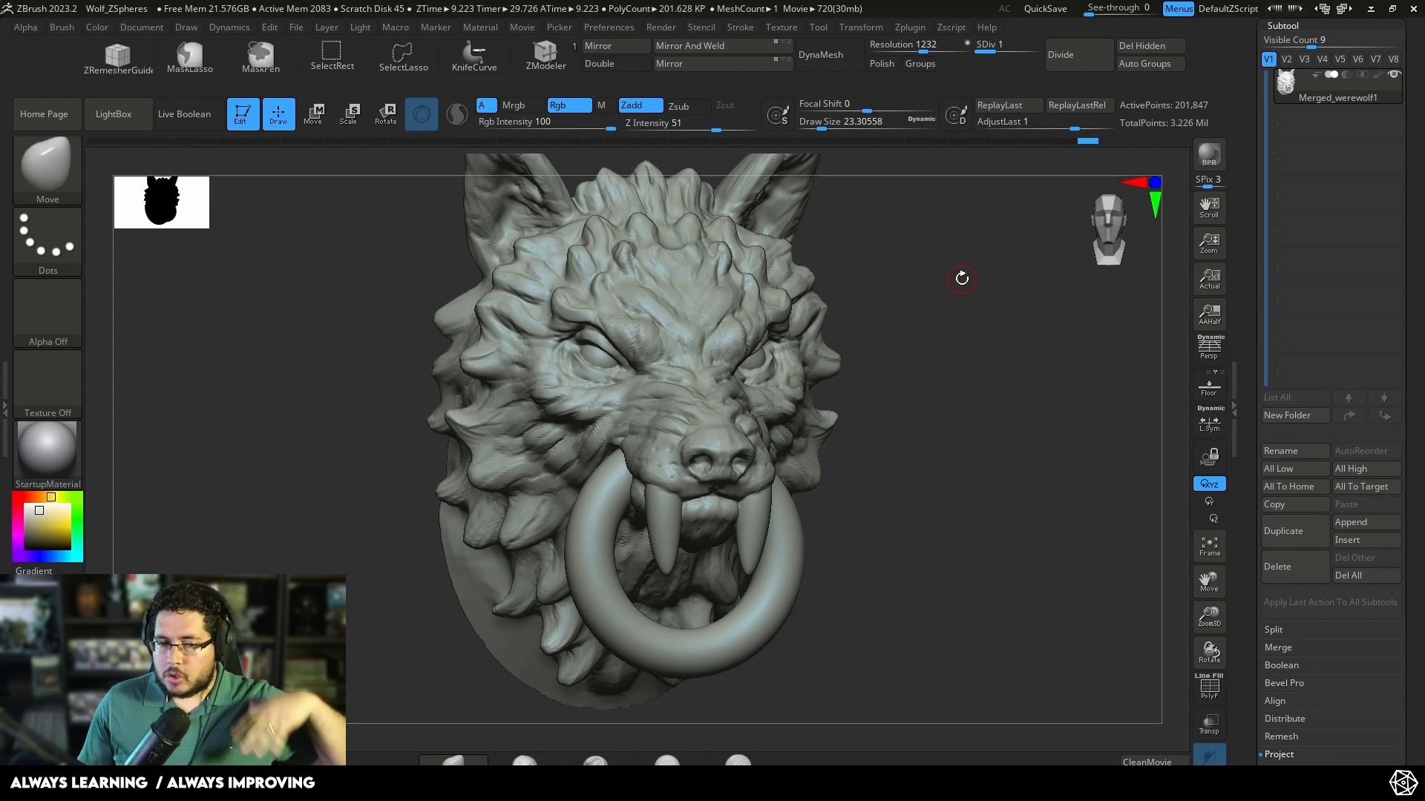
{"action": "key", "text": "d"}
{"action": "key", "text": "d"}
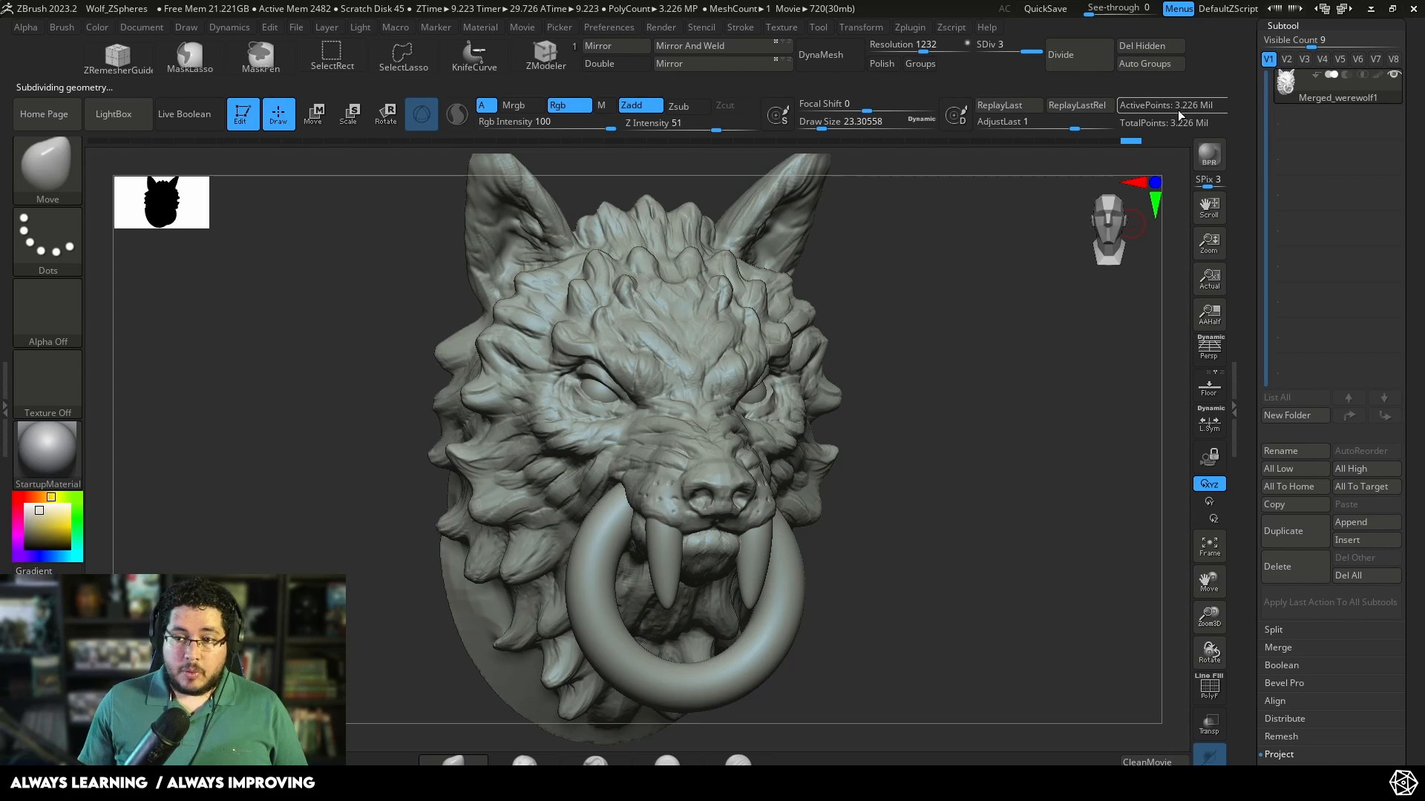
{"action": "left_click_drag", "start_coordinate": [912, 312], "coordinate": [892, 276], "text": "shift"}
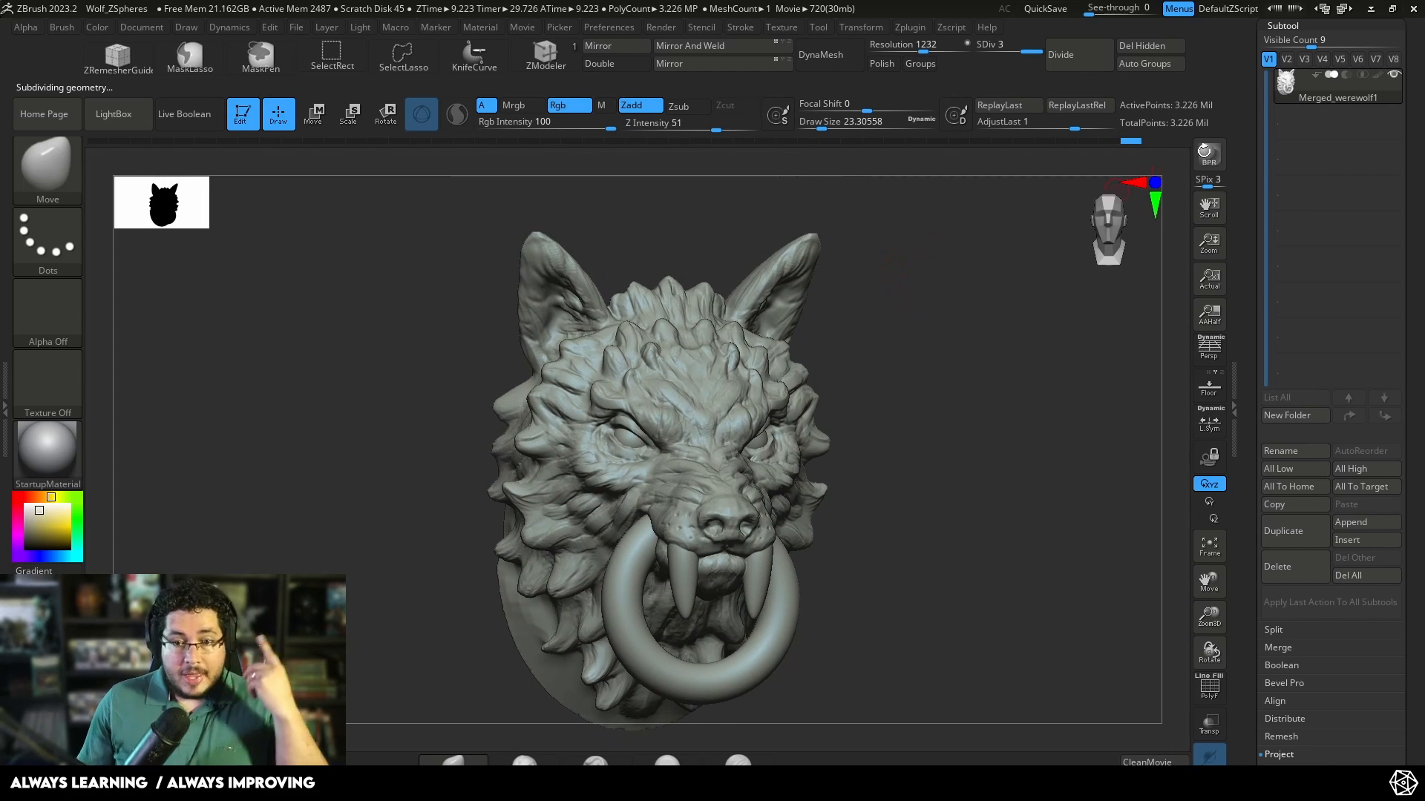
Step: Compare the facial detail at subdivision level 2 with level 3, ending on level 3
{"action": "scroll", "coordinate": [1238, 54], "scroll_direction": "up", "scroll_amount": 1}
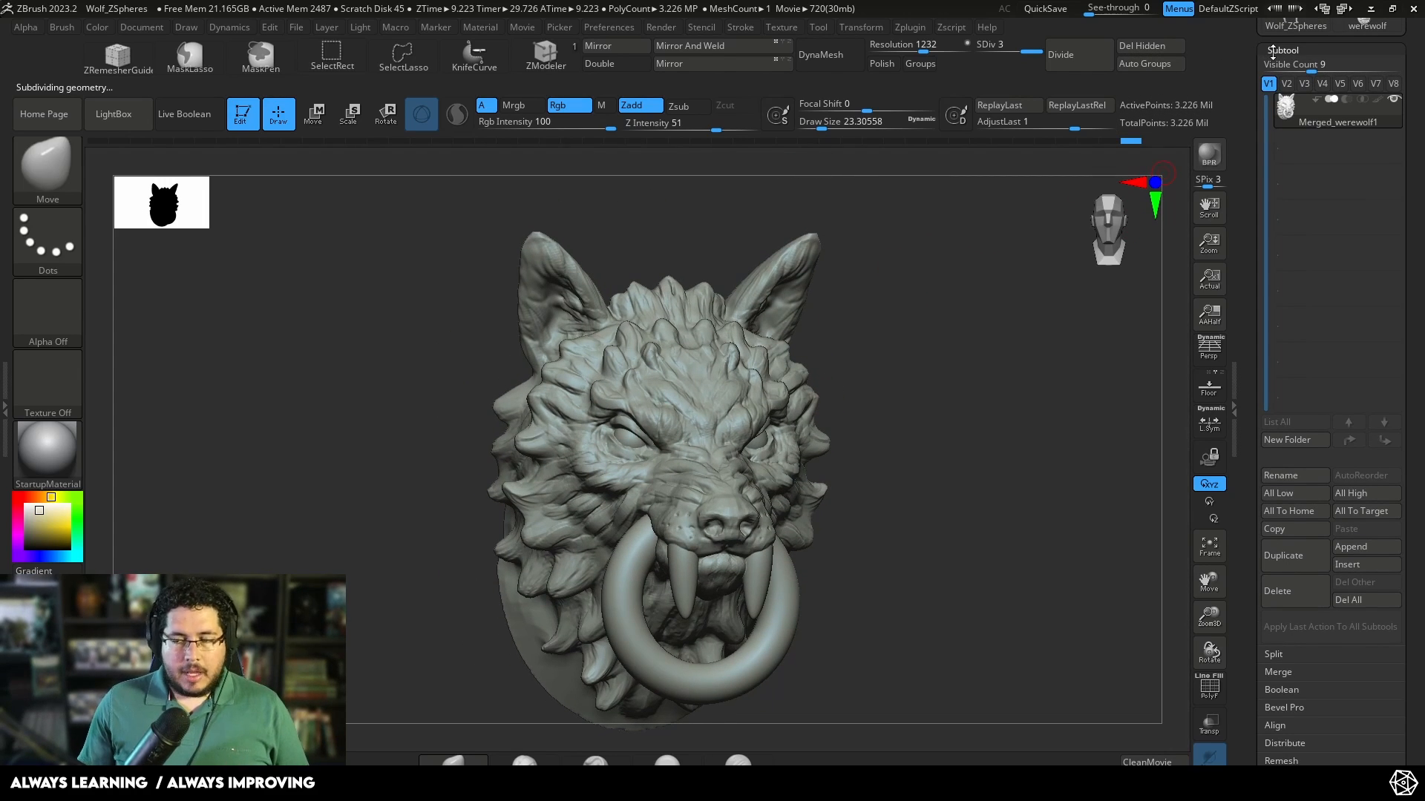
{"action": "left_click", "coordinate": [1273, 51]}
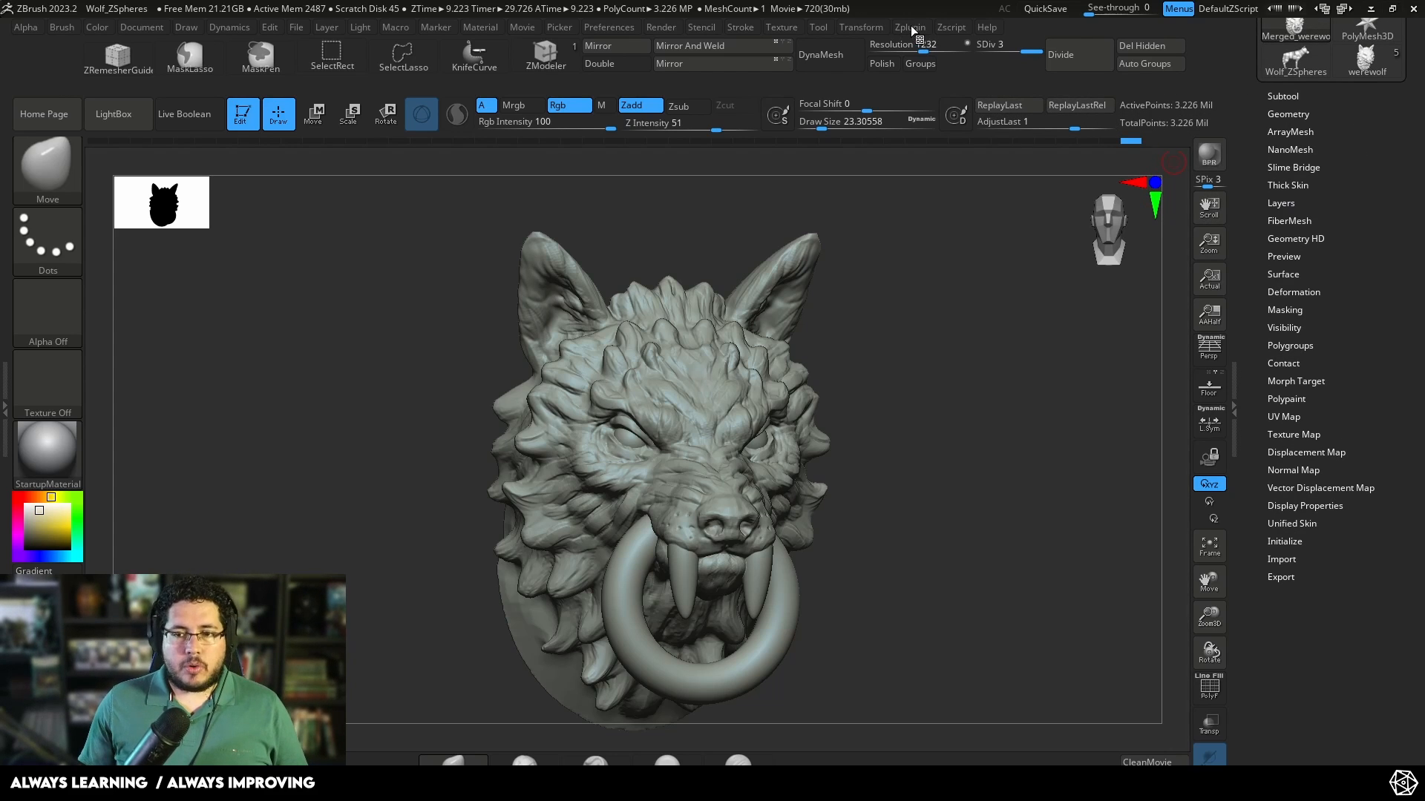
{"action": "left_click", "coordinate": [946, 27]}
{"action": "left_click", "coordinate": [913, 28]}
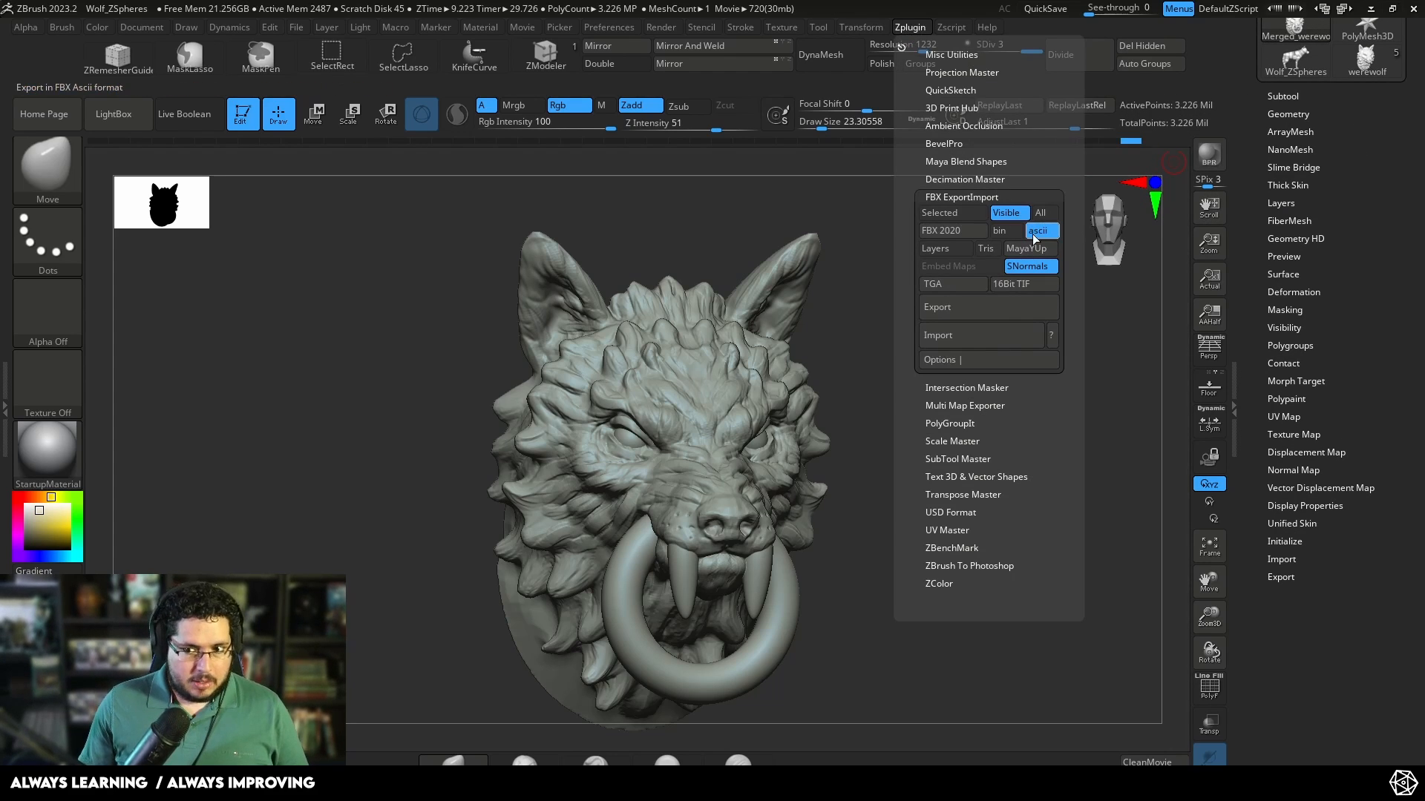
{"action": "key", "text": "shift+d"}
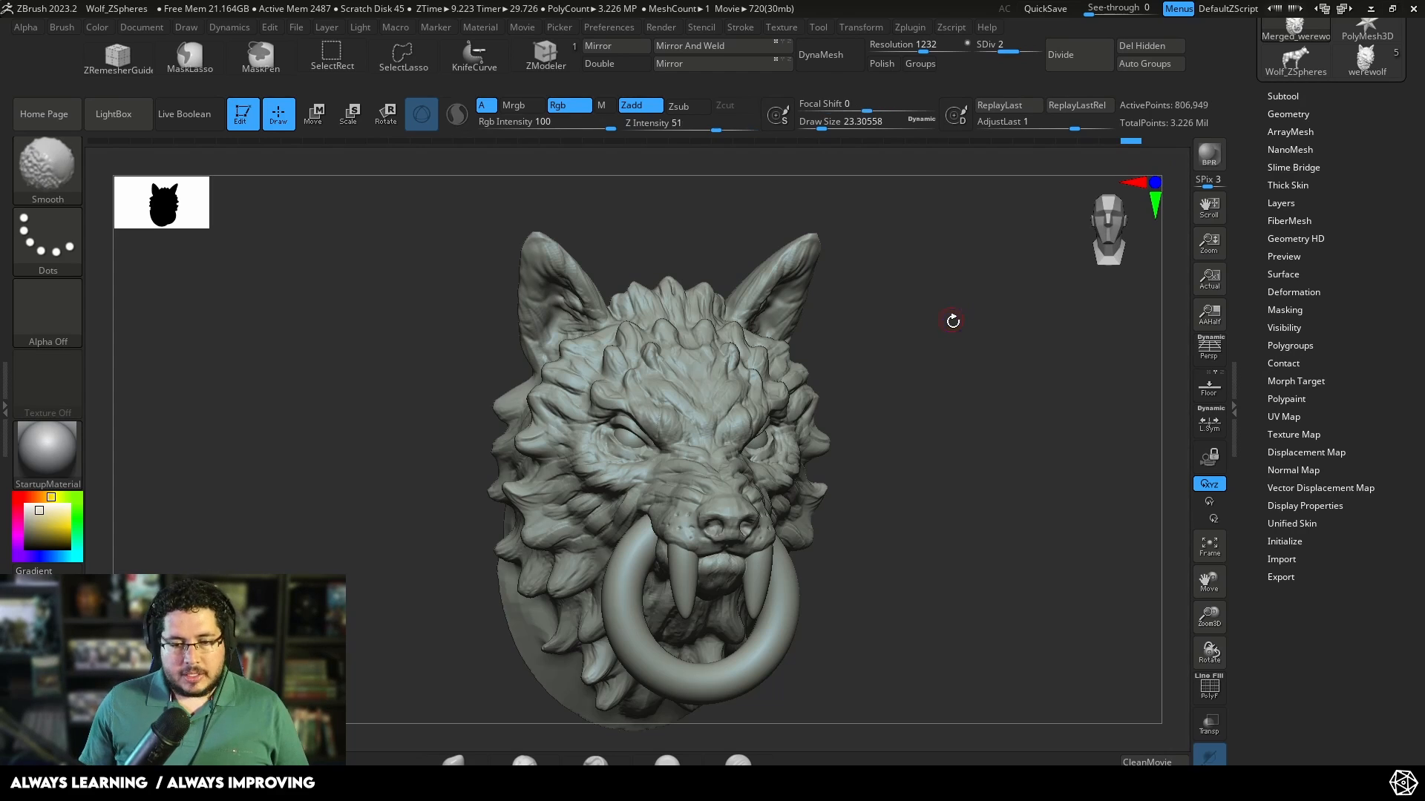
{"action": "scroll", "coordinate": [1011, 328], "scroll_direction": "up", "scroll_amount": 3}
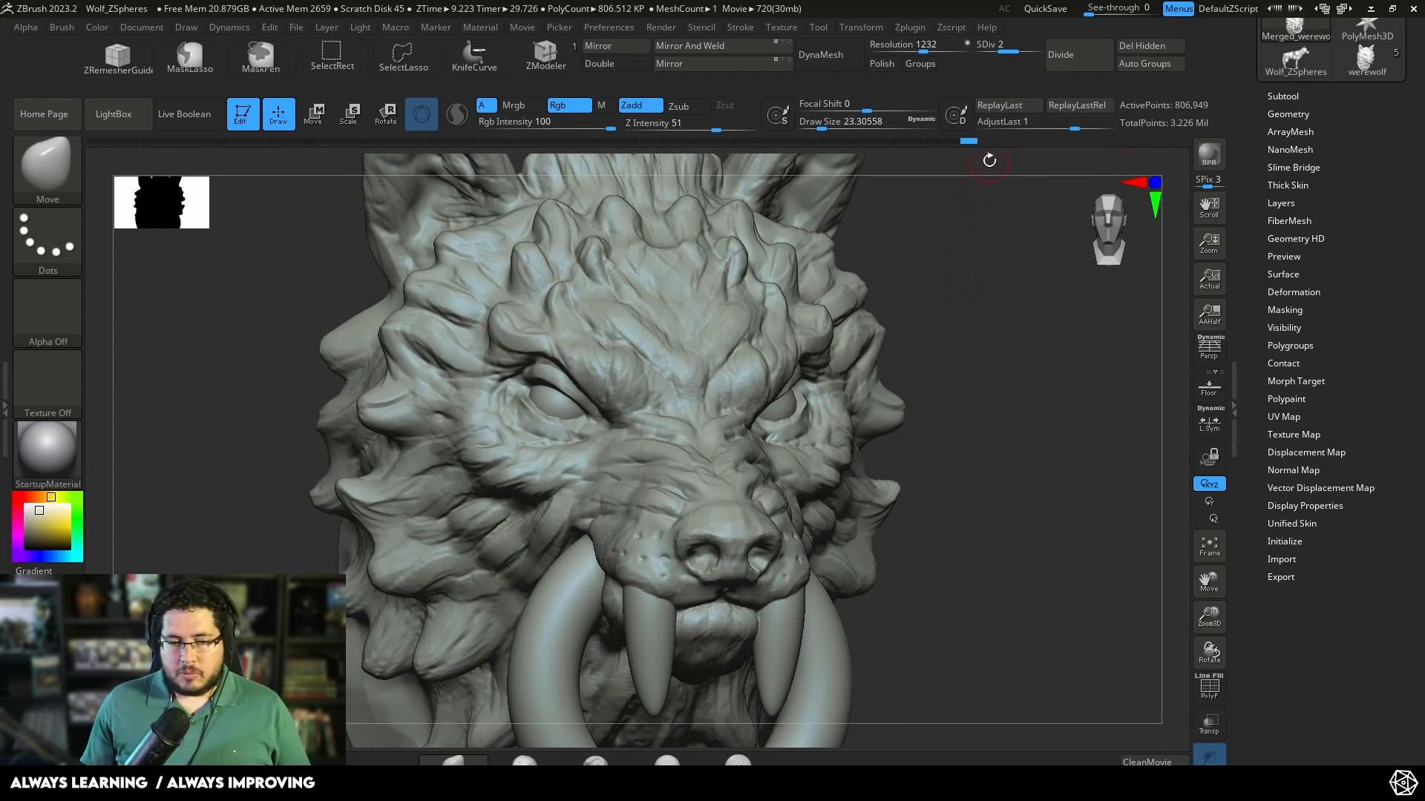
{"action": "key", "text": "d"}
Step: Export the highest-resolution werewolf mesh to the Desktop as Werewolf_Nanite.fbx
{"action": "left_click", "coordinate": [910, 28]}
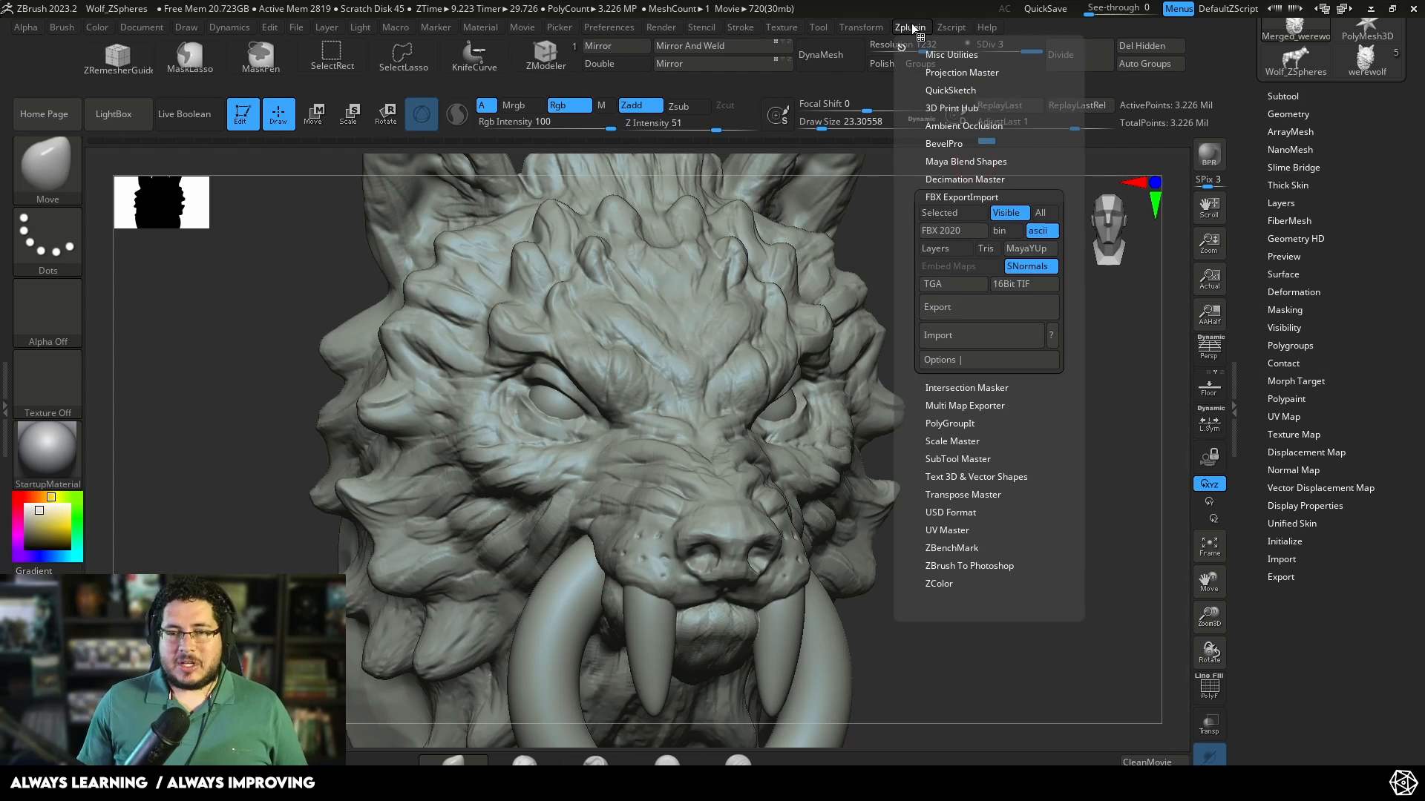
{"action": "left_click", "coordinate": [974, 305]}
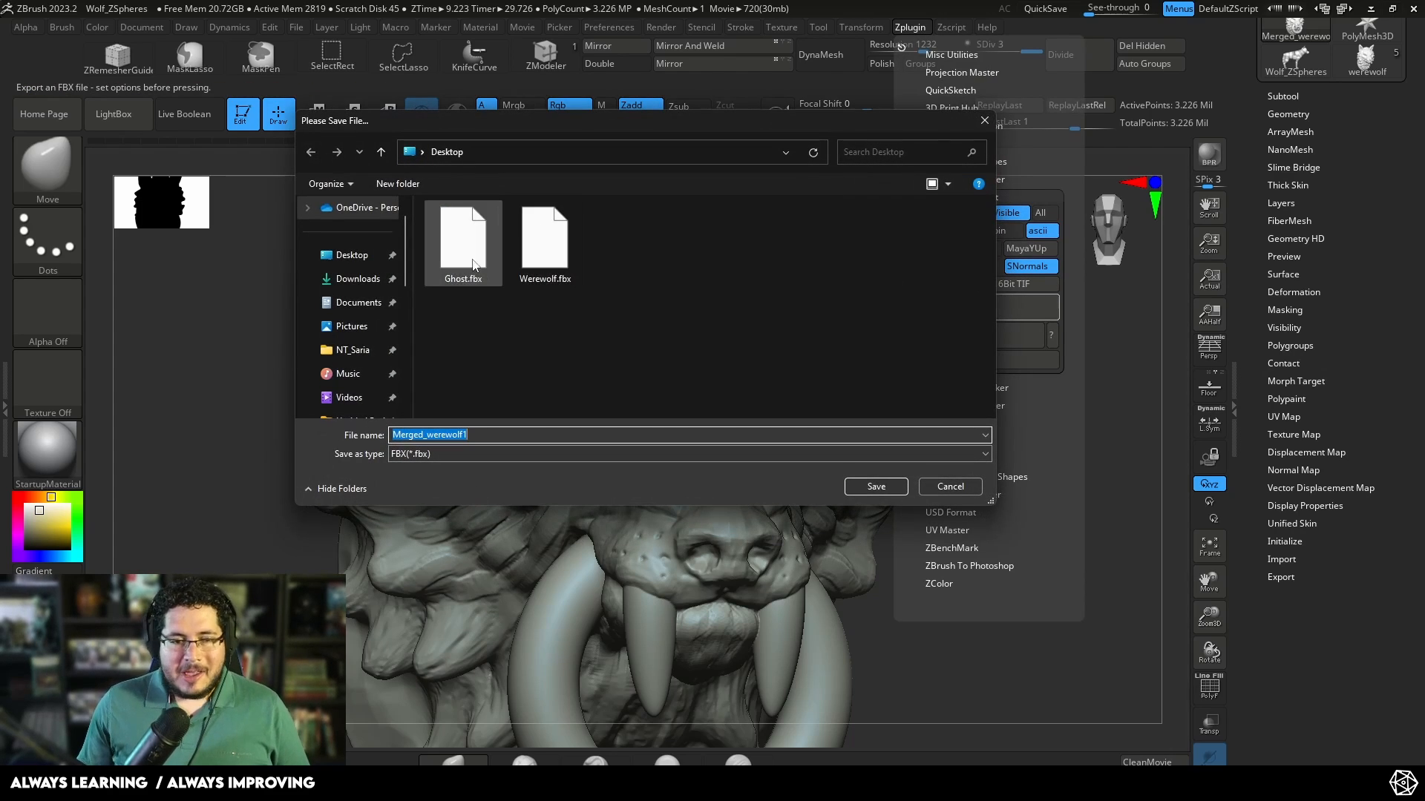
{"action": "left_click", "coordinate": [562, 275]}
{"action": "left_click", "coordinate": [427, 435]}
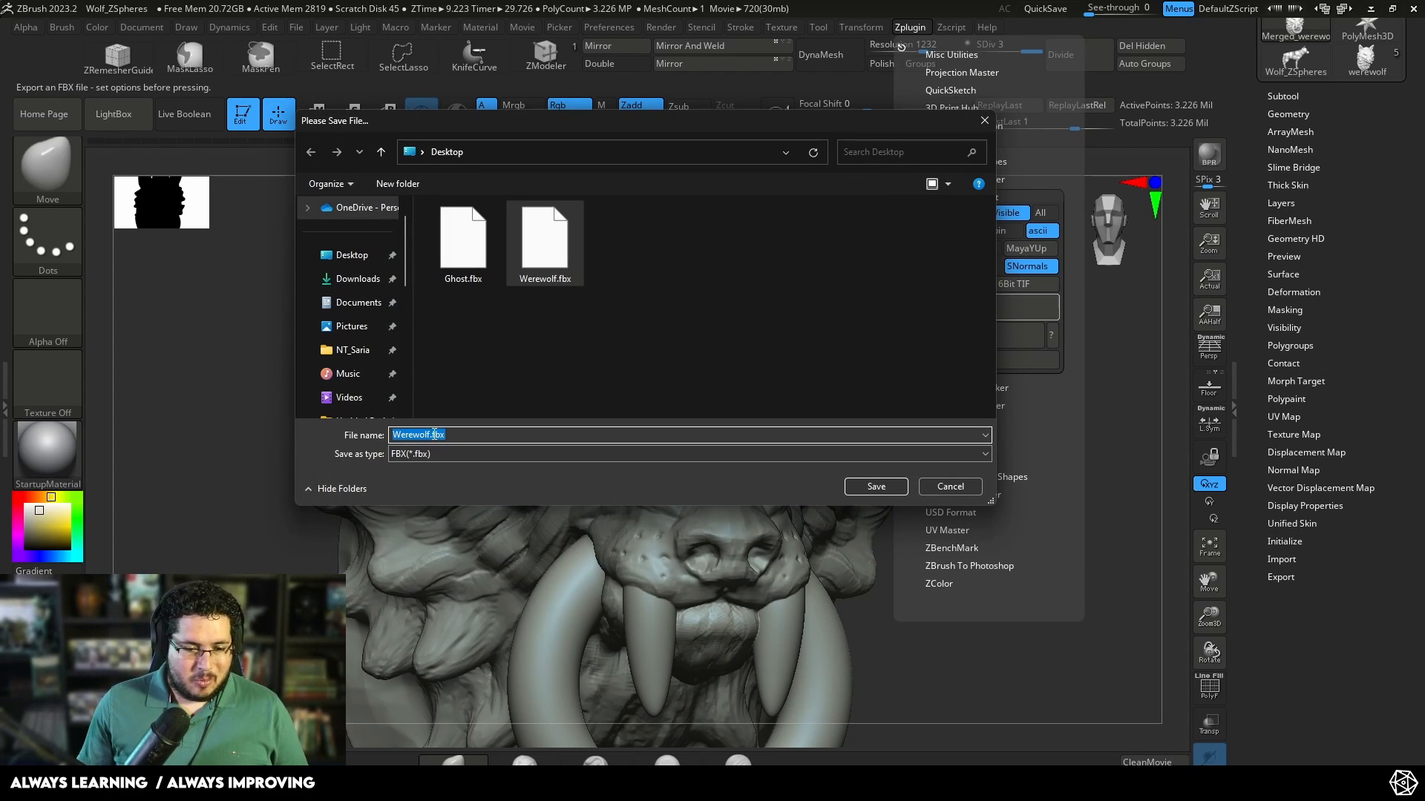
{"action": "left_click", "coordinate": [430, 434]}
{"action": "type", "text": "_Nanite"}
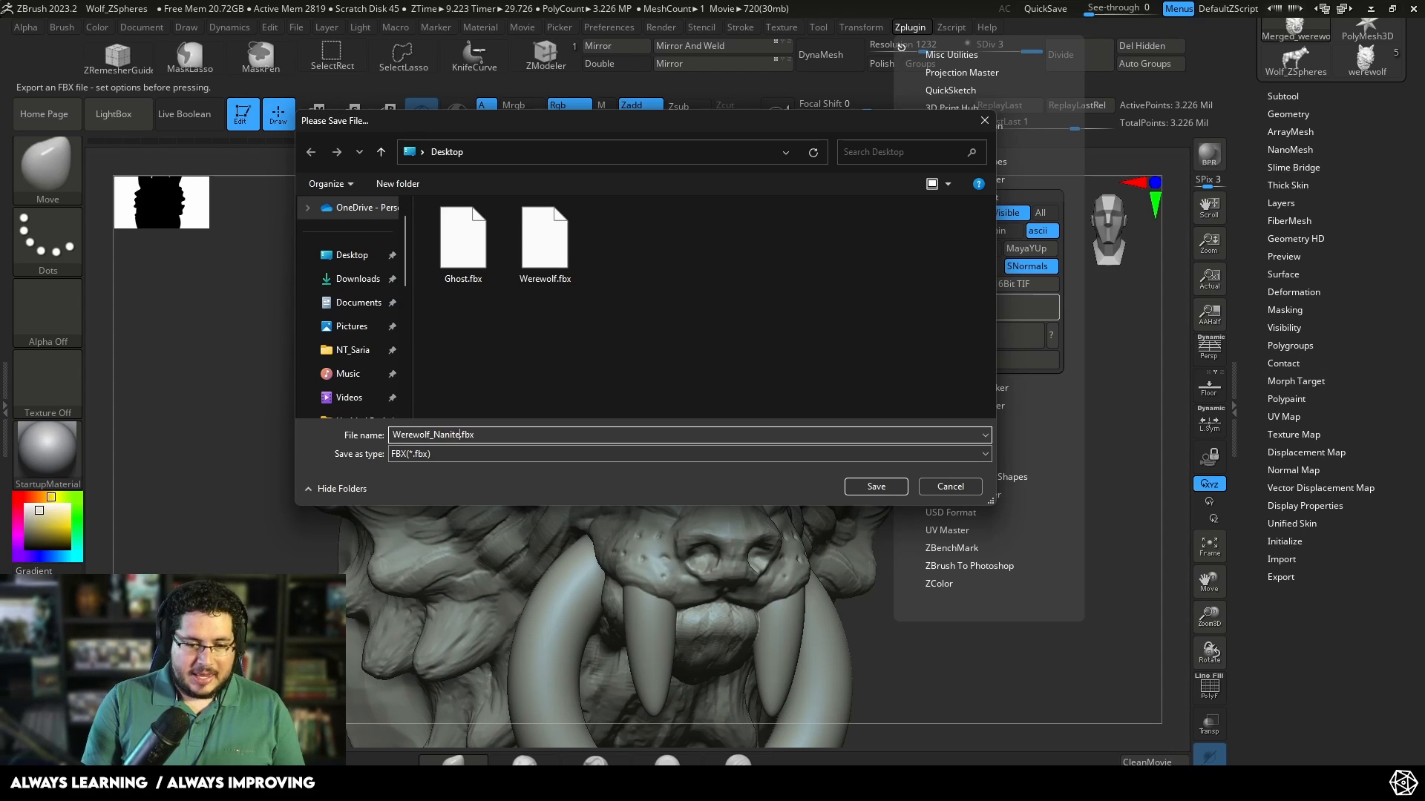
{"action": "key", "text": "Return"}
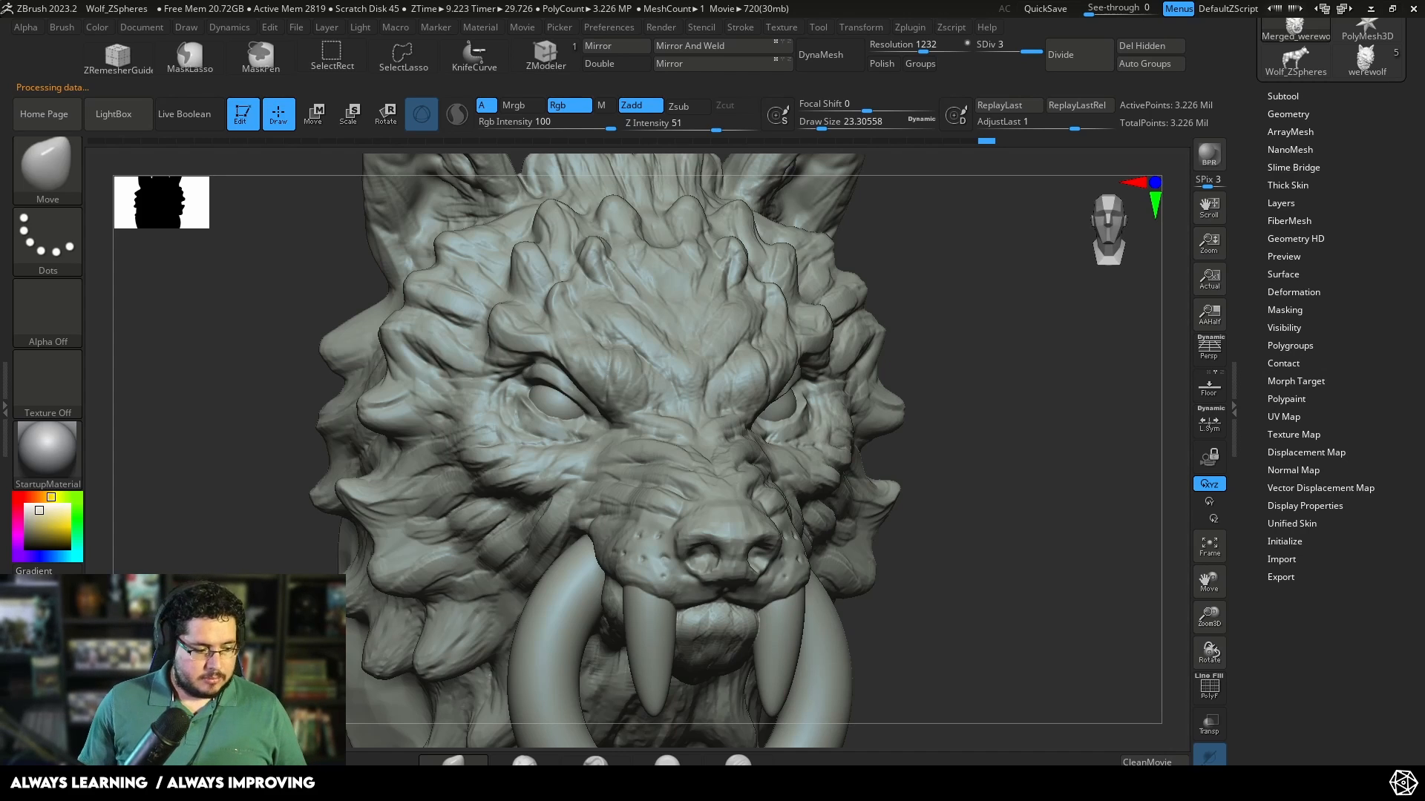
Step: Check the file sizes of Werewolf_Nanite.fbx and Werewolf.fbx in the Desktop folder in File Explorer, and minimize the folder window
{"action": "key", "text": "super"}
{"action": "left_click", "coordinate": [970, 698]}
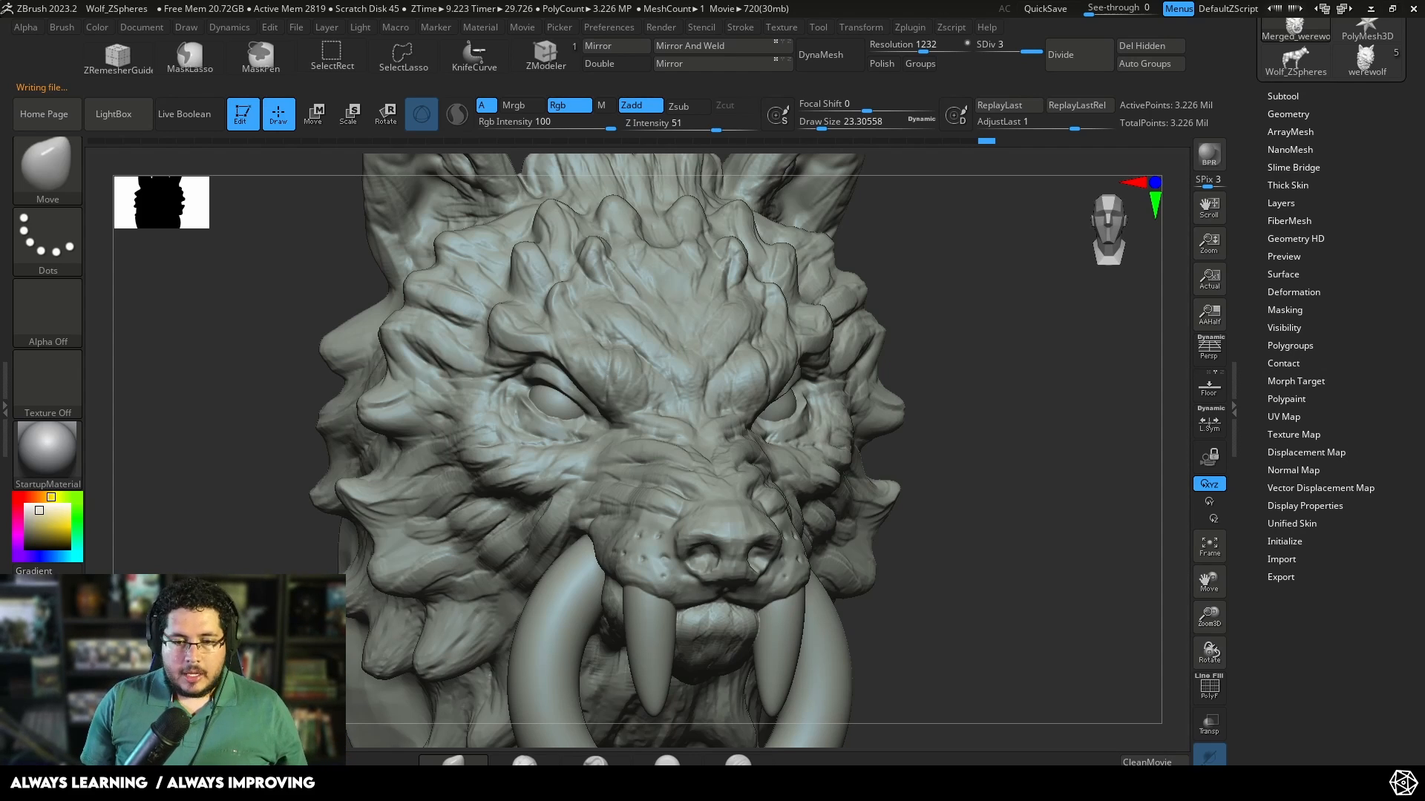
{"action": "key", "text": "super"}
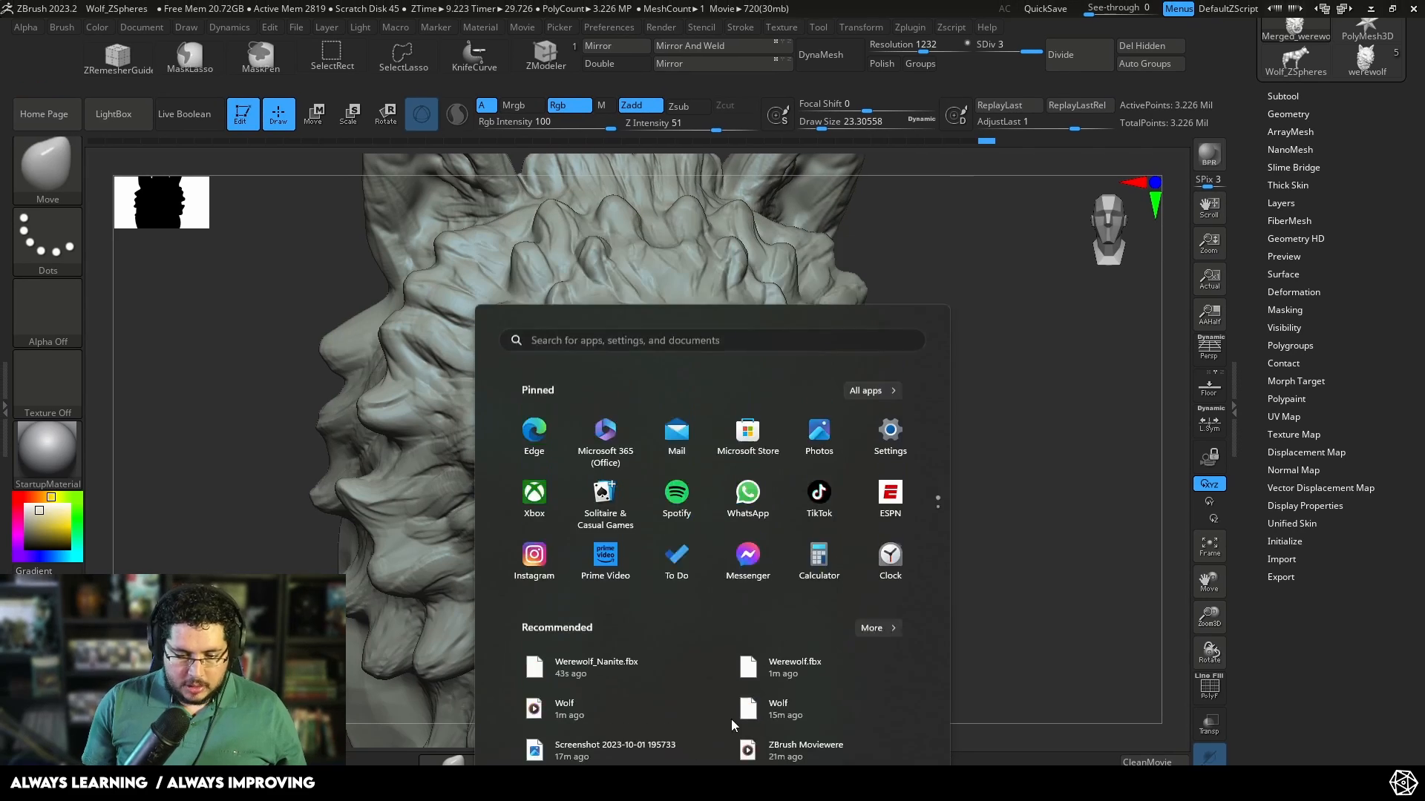
{"action": "key", "text": "super"}
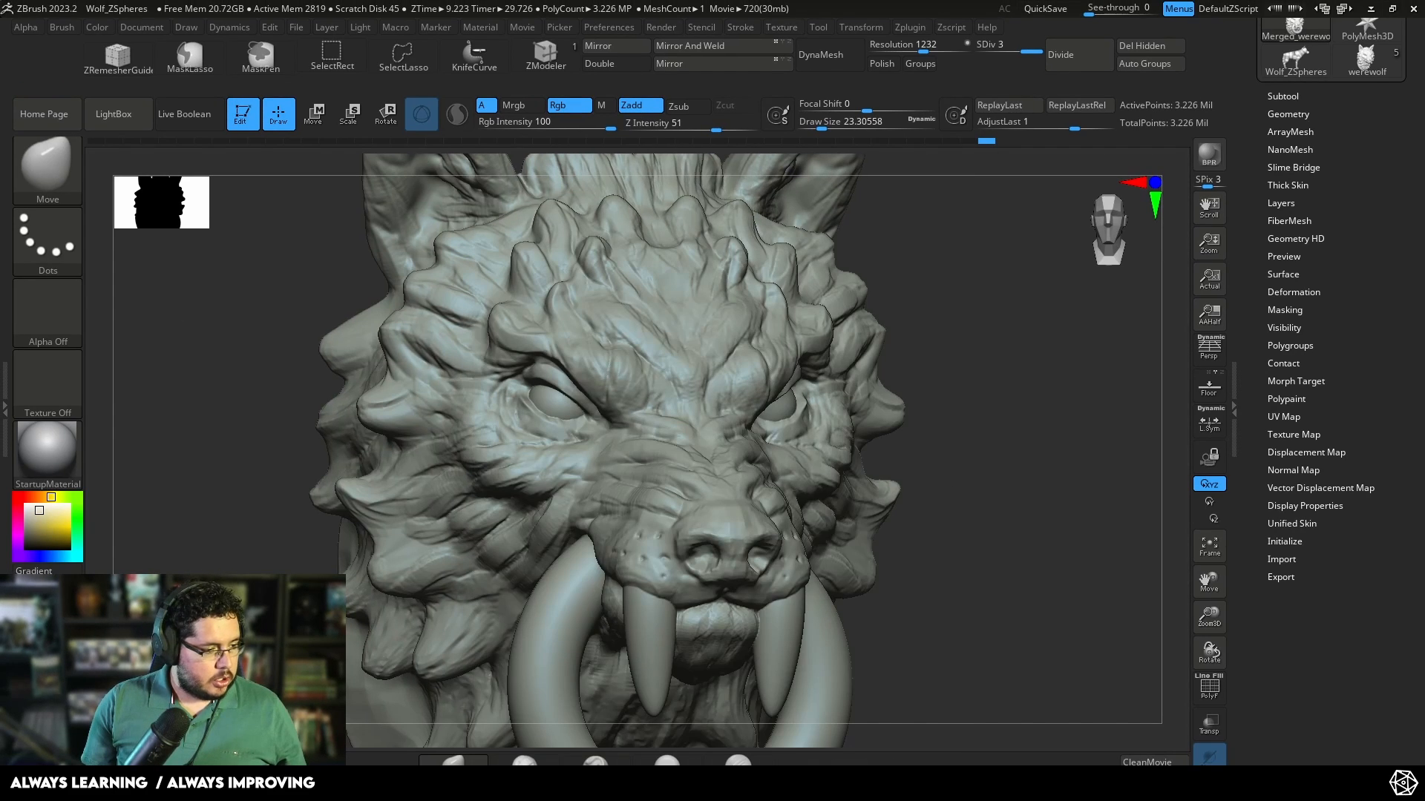
{"action": "key", "text": "super+e"}
{"action": "left_click", "coordinate": [858, 280]}
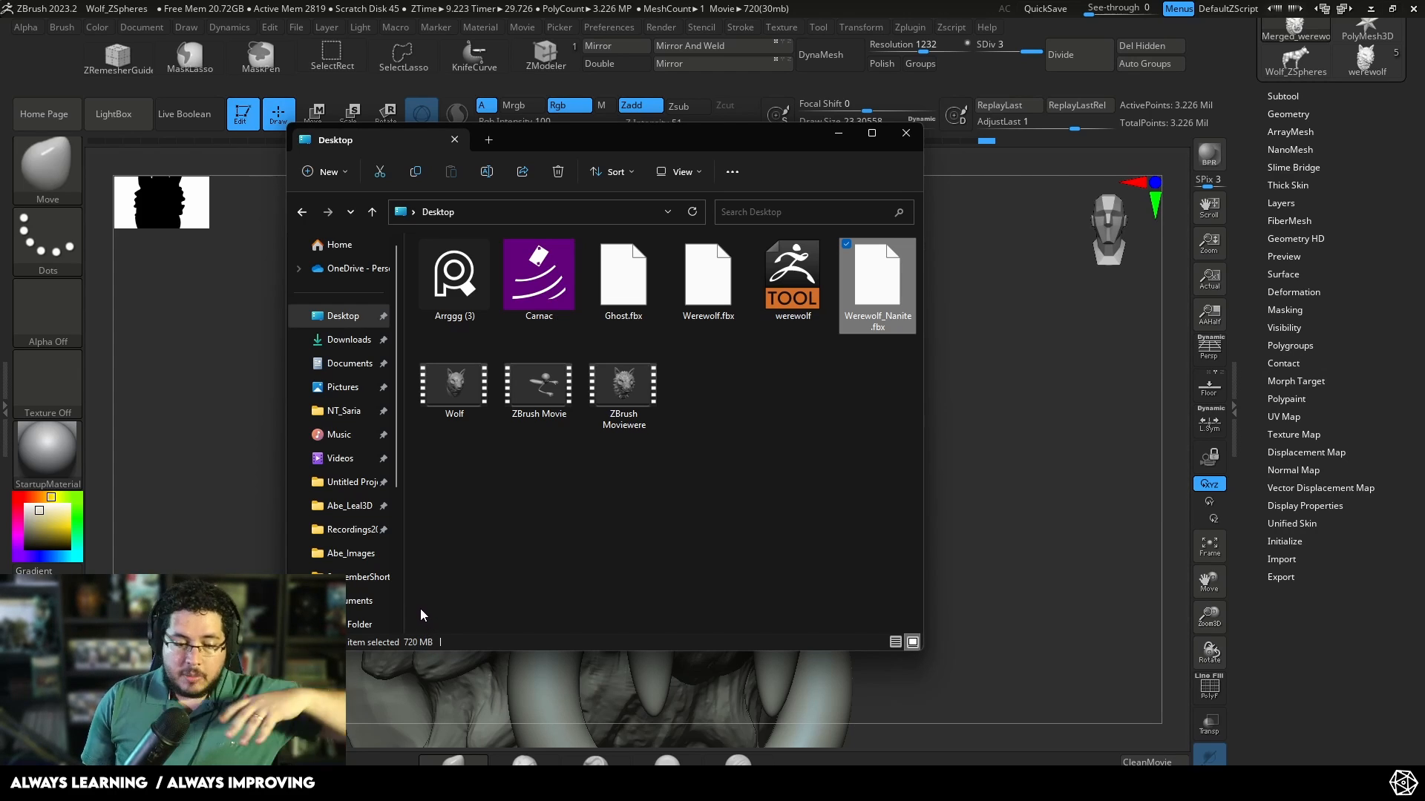
{"action": "left_click", "coordinate": [703, 309]}
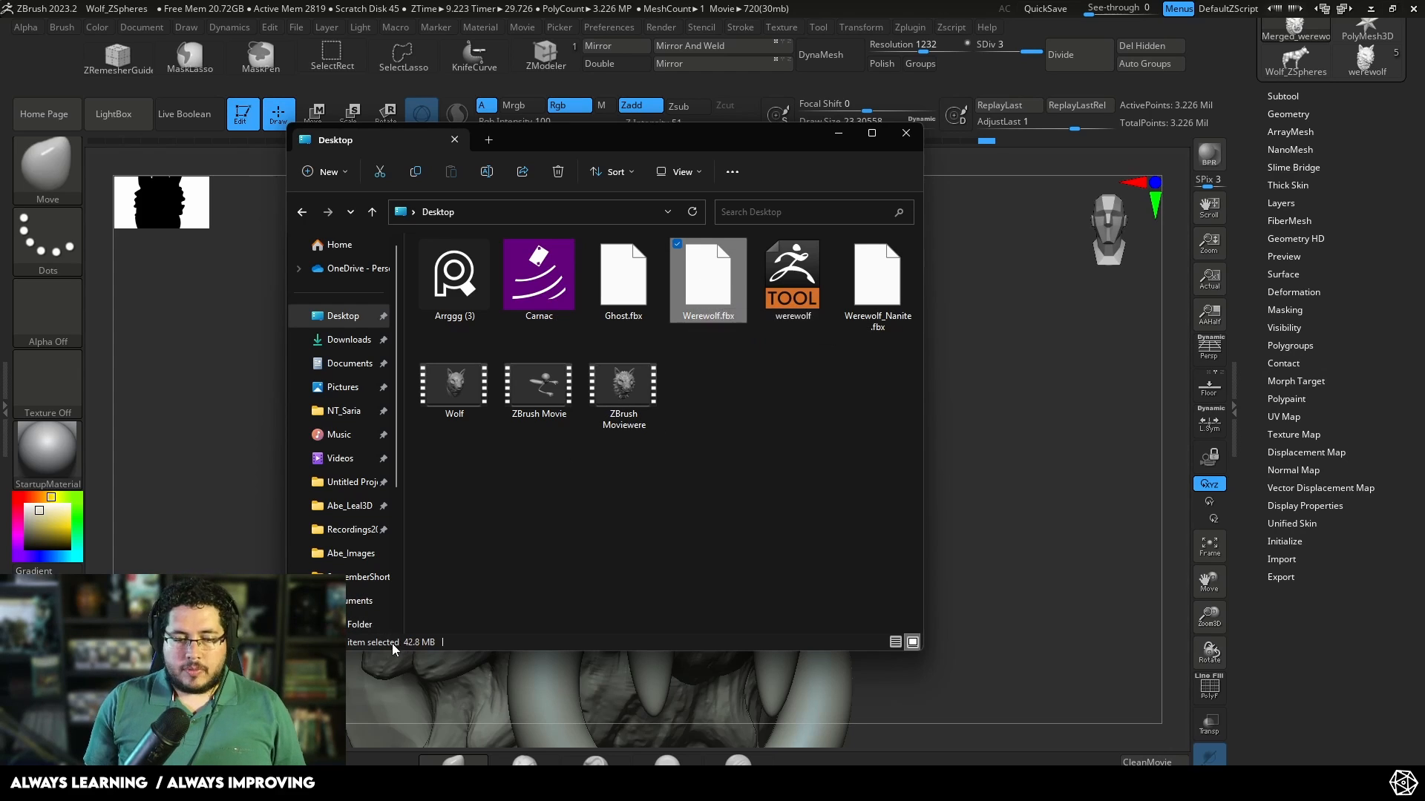
{"action": "left_click", "coordinate": [839, 133]}
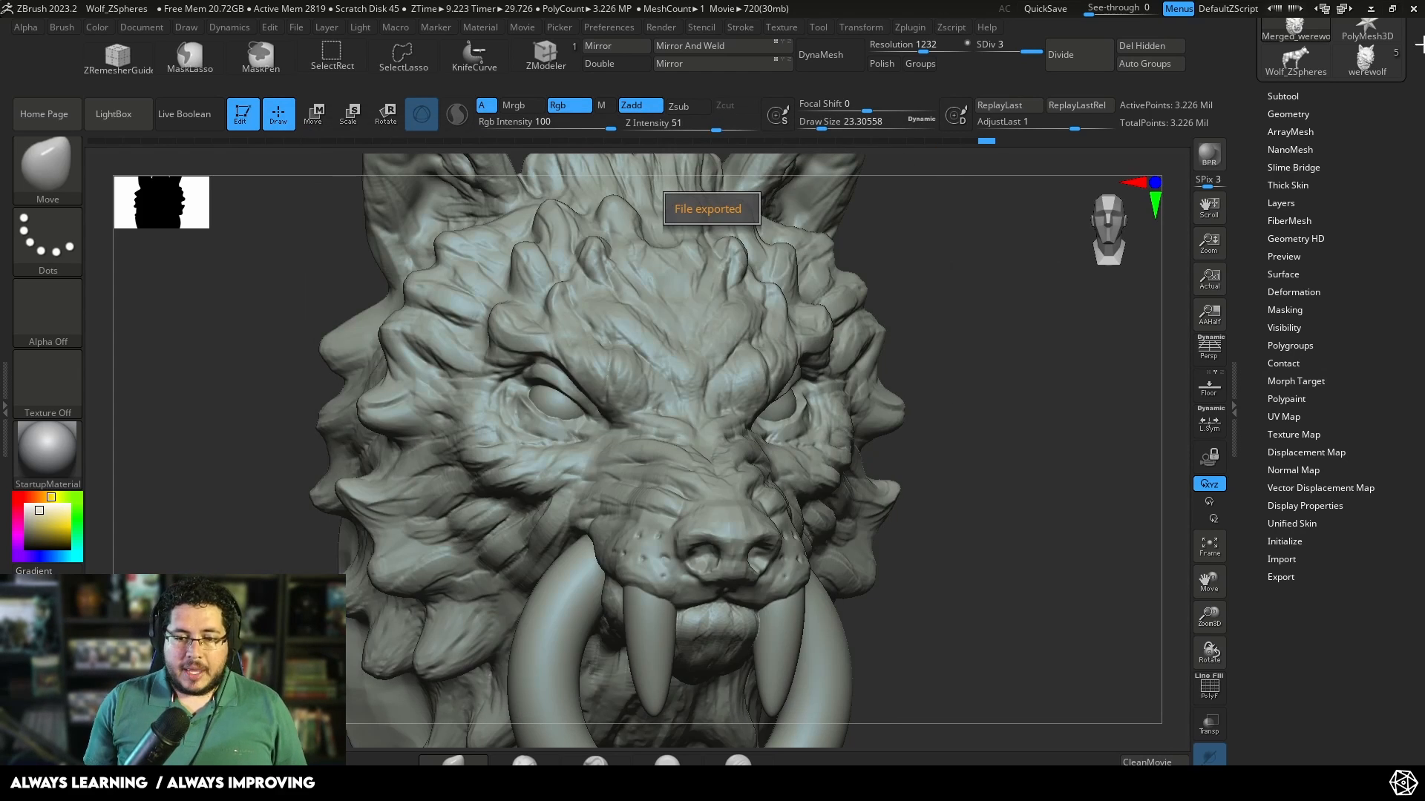
Step: Switch to Adobe Substance 3D Painter, start a new project and set its document resolution to 2048
{"action": "left_click", "coordinate": [1371, 8]}
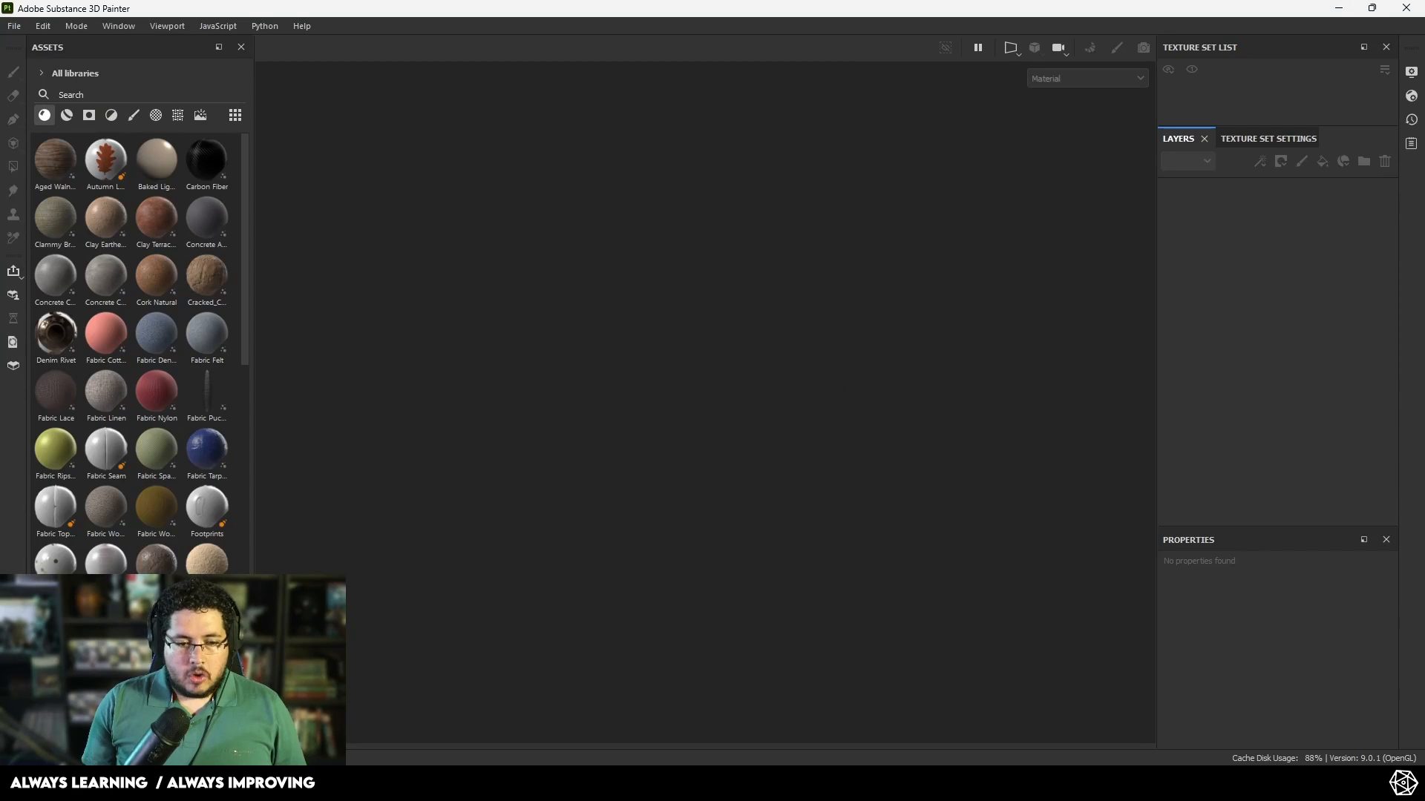
{"action": "left_click", "coordinate": [14, 25]}
{"action": "left_click", "coordinate": [74, 43]}
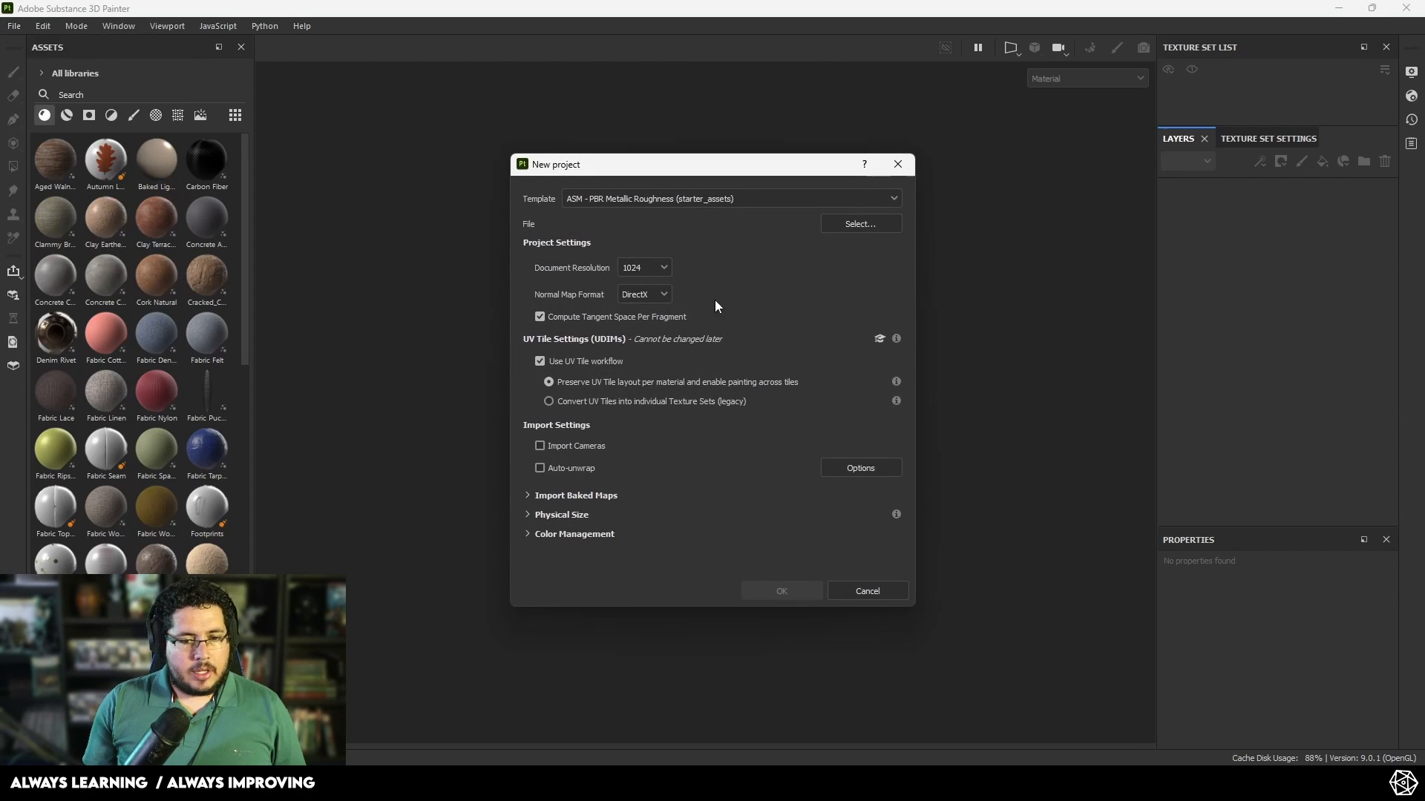
{"action": "left_click", "coordinate": [644, 269]}
{"action": "left_click", "coordinate": [641, 345]}
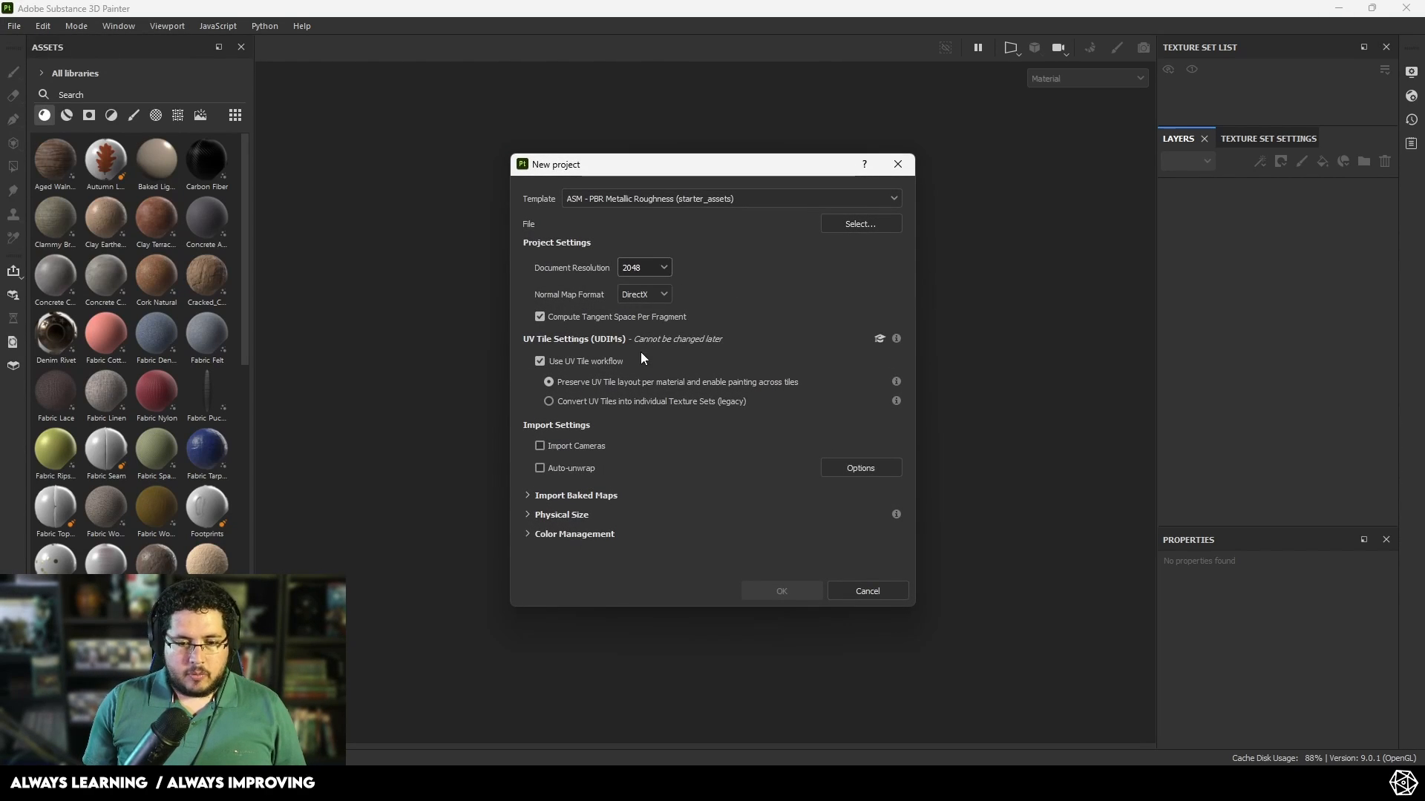
Step: Create the project from Werewolf.fbx at 4096 document resolution with the UV Tile workflow turned off
{"action": "left_click", "coordinate": [644, 268]}
{"action": "left_click", "coordinate": [647, 366]}
{"action": "left_click", "coordinate": [861, 224]}
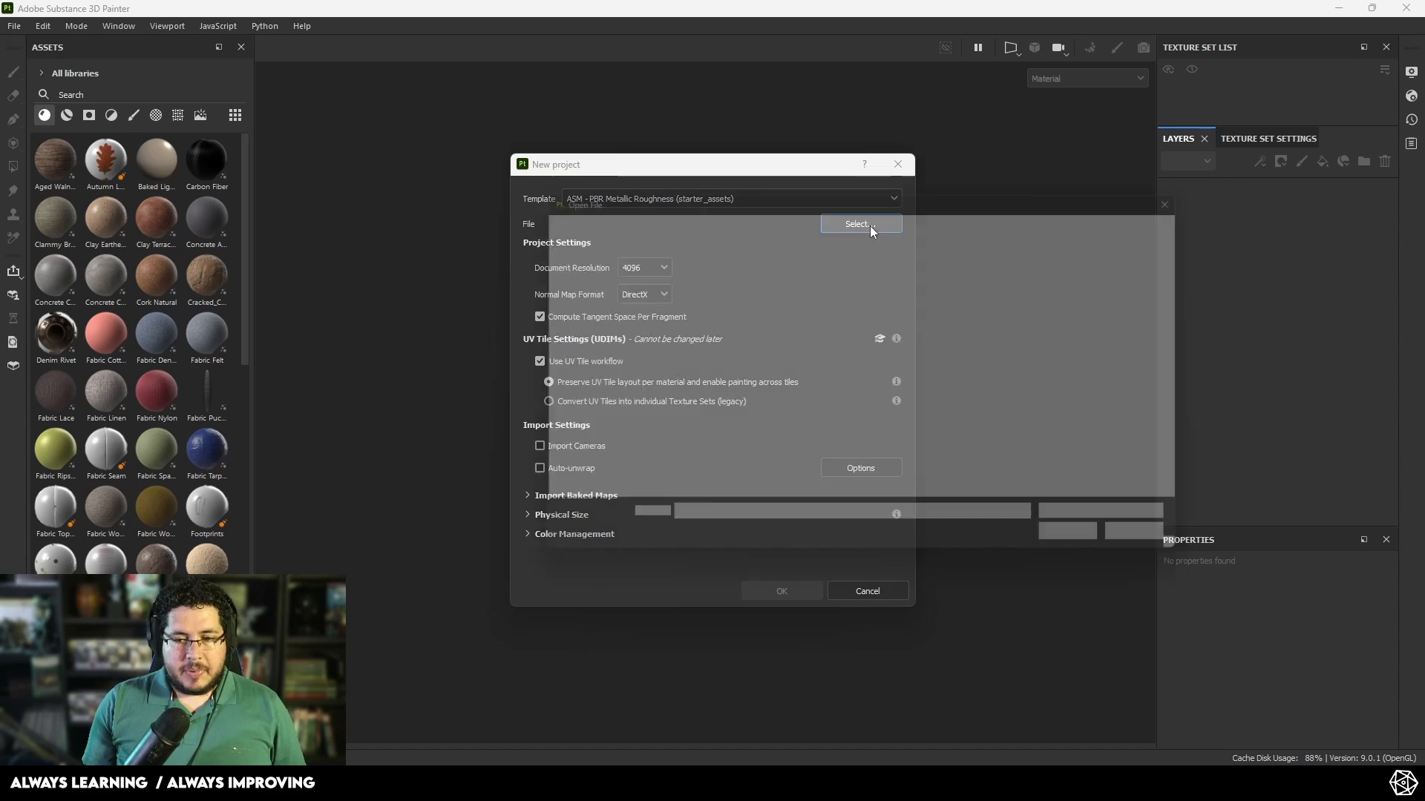
{"action": "left_click", "coordinate": [748, 323]}
{"action": "left_click", "coordinate": [1096, 551]}
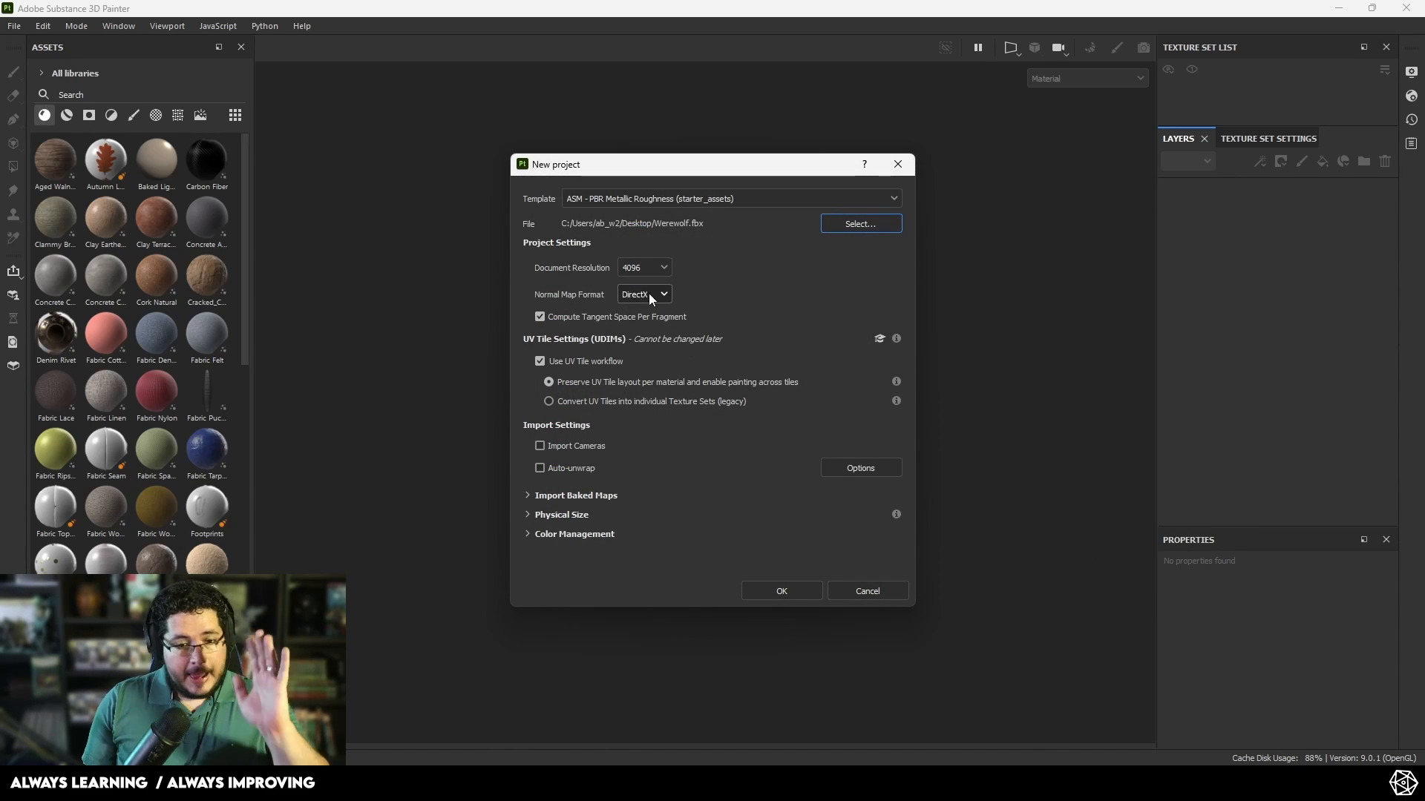
{"action": "left_click", "coordinate": [535, 364]}
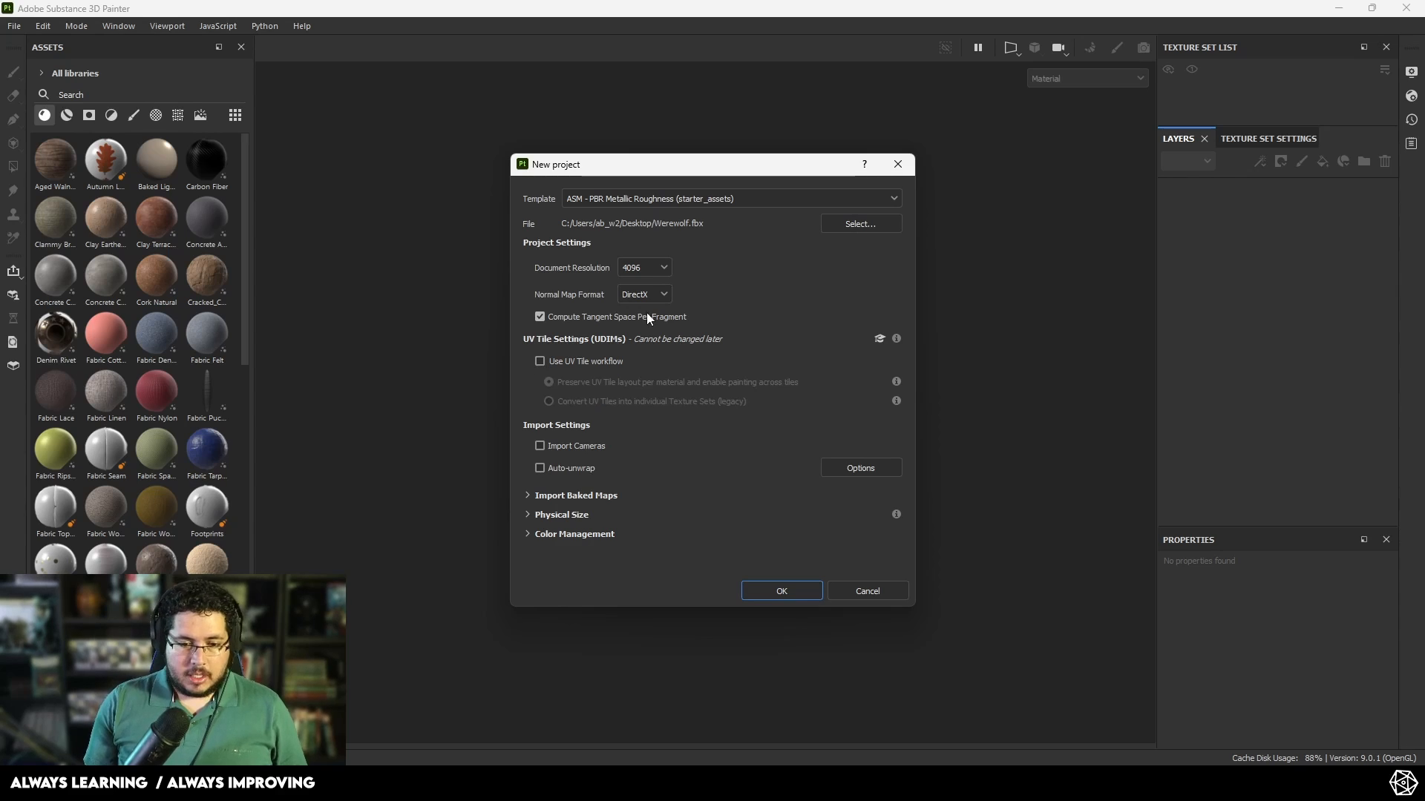
{"action": "left_click", "coordinate": [769, 590]}
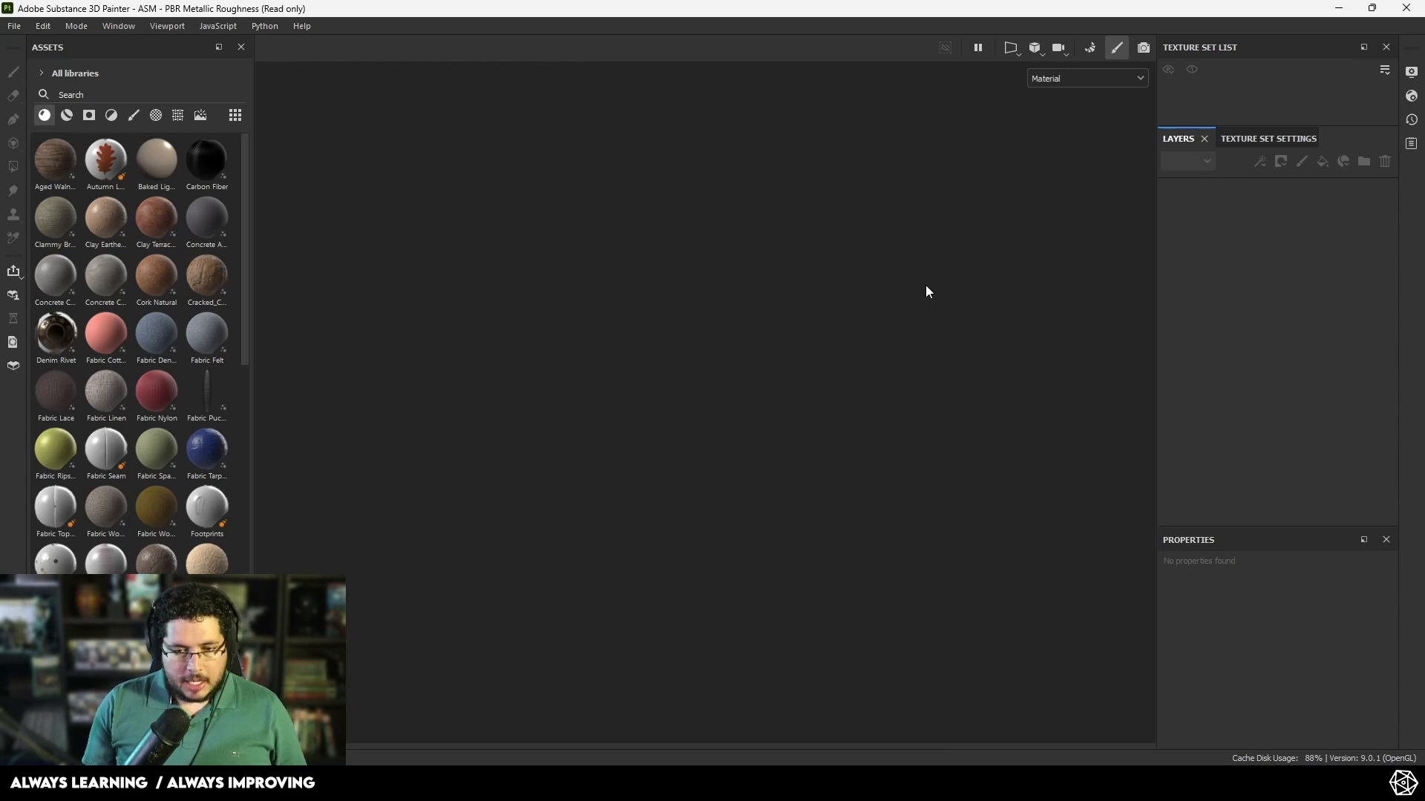
Step: Frame the imported werewolf door knocker and show its 3D and 2D UV views side by side
{"action": "left_click_drag", "start_coordinate": [851, 406], "coordinate": [934, 404], "text": "alt"}
{"action": "right_click_drag", "start_coordinate": [933, 403], "coordinate": [833, 356], "text": "alt"}
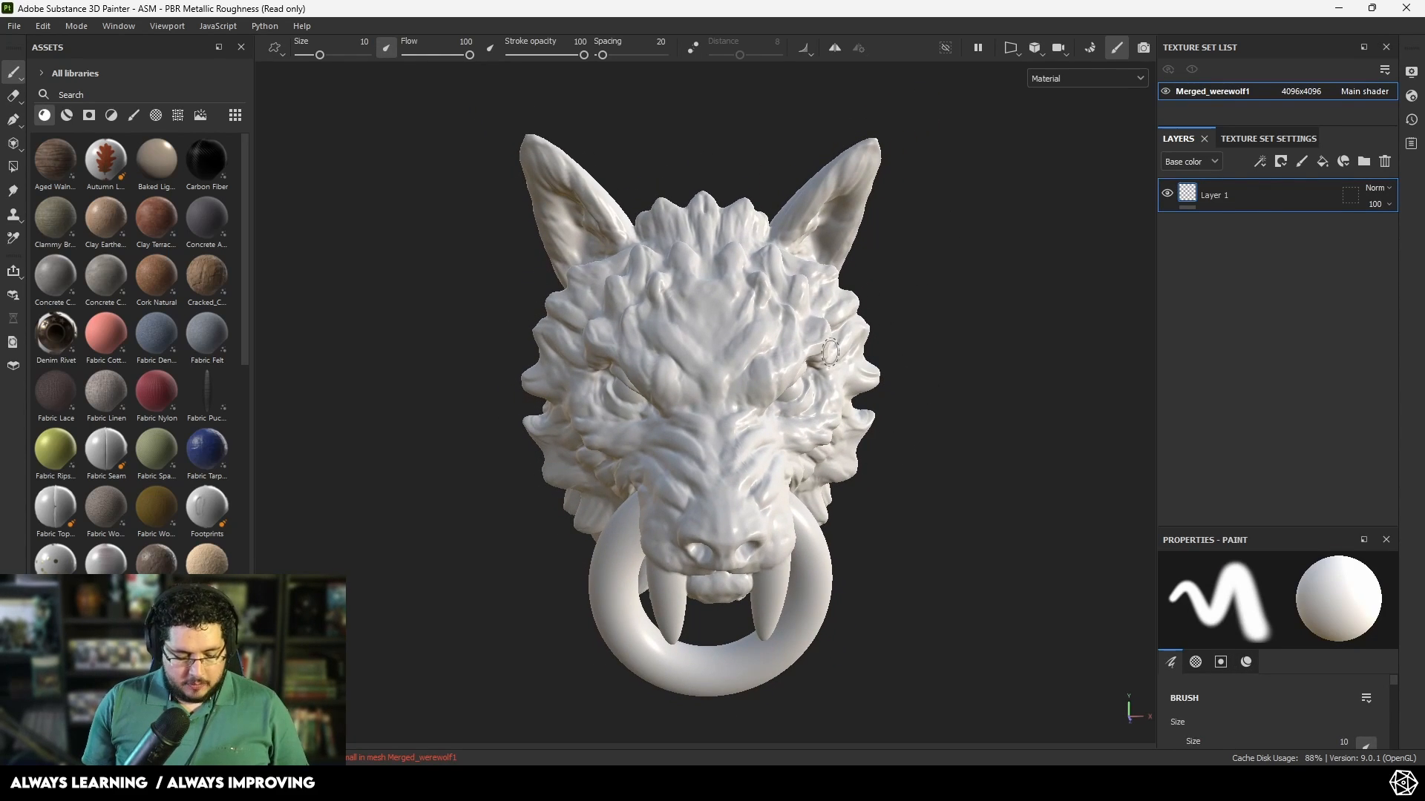
{"action": "key", "text": "F1"}
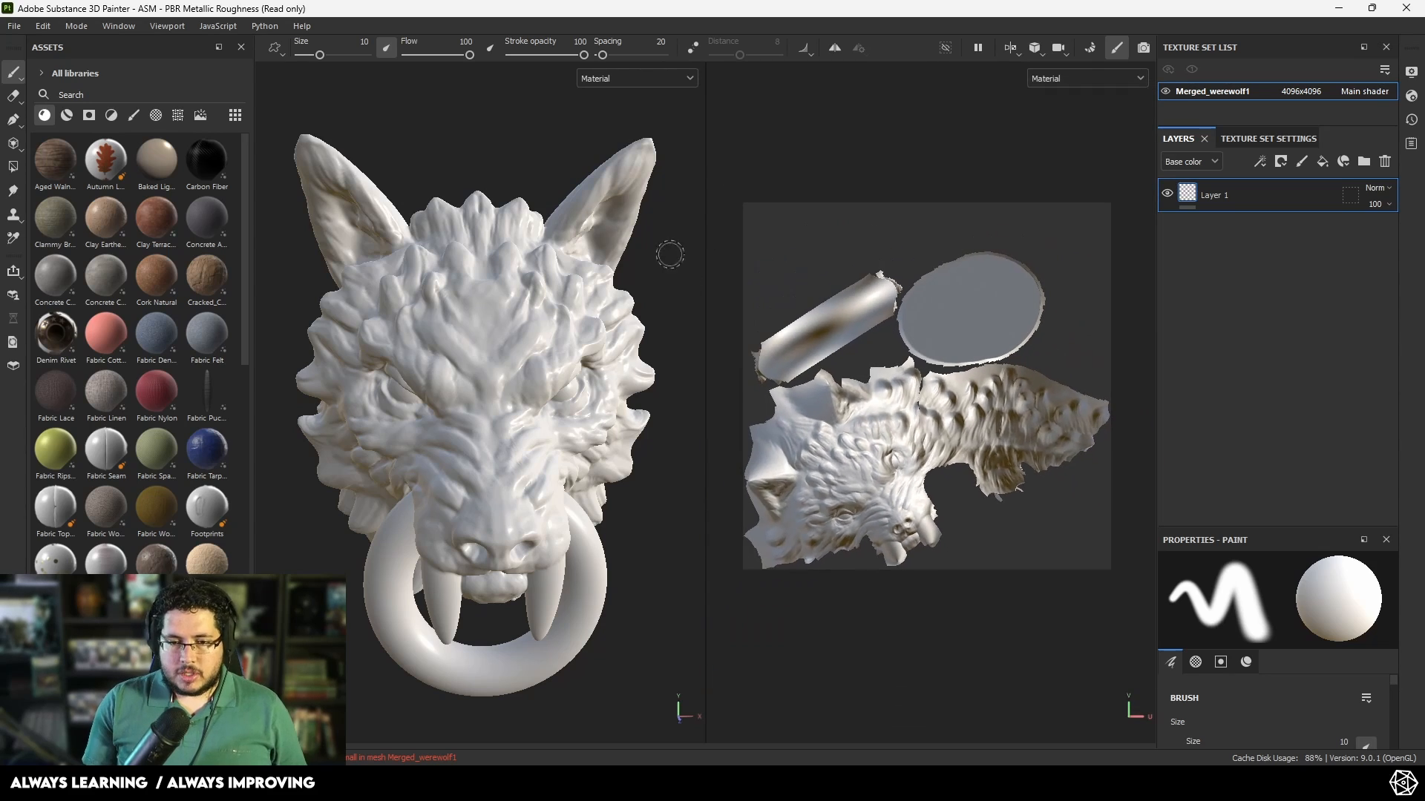
Step: Inspect the imported low-poly werewolf head and ring from the side, front and below
{"action": "left_click_drag", "start_coordinate": [388, 658], "coordinate": [482, 616], "text": "alt"}
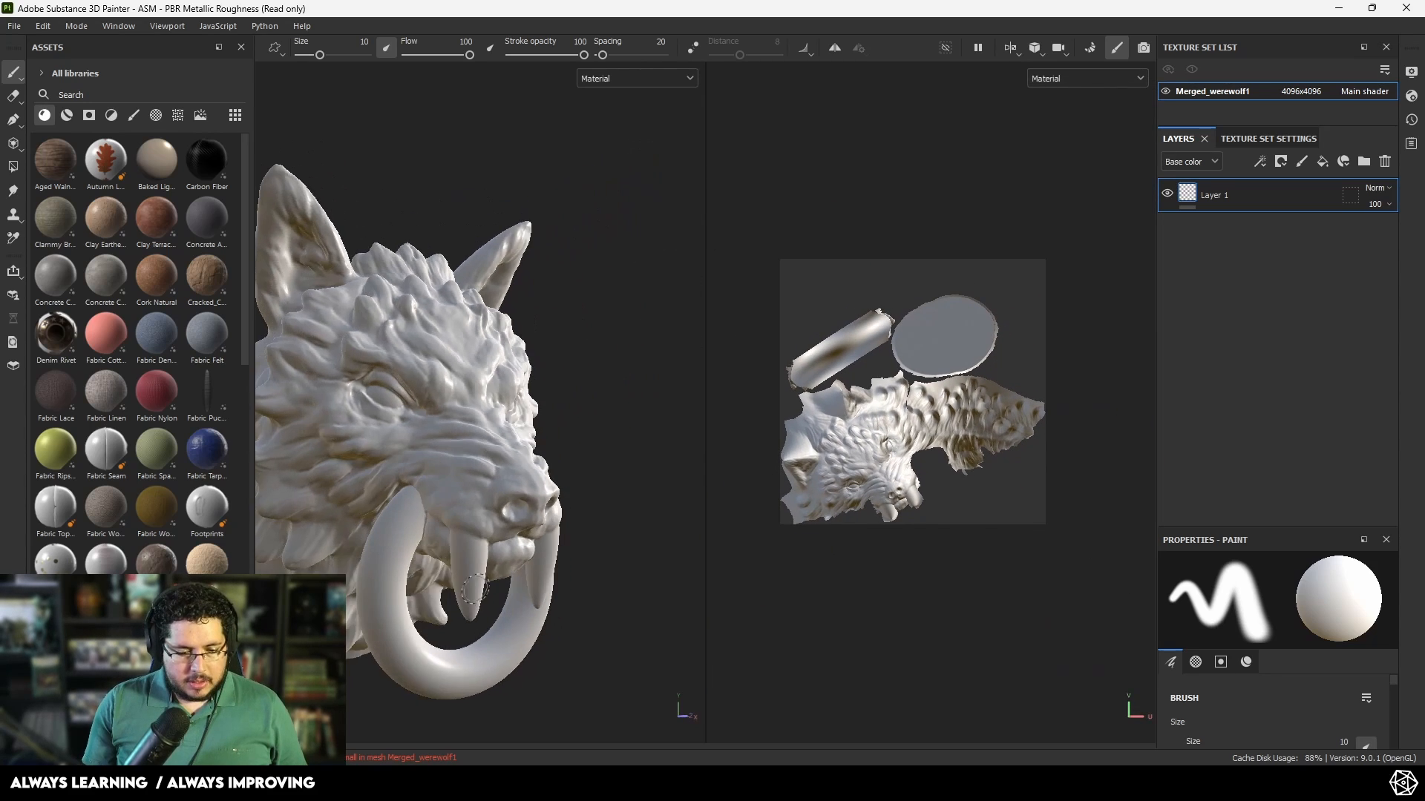
{"action": "middle_click_drag", "start_coordinate": [482, 616], "coordinate": [564, 542], "text": "alt"}
{"action": "right_click_drag", "start_coordinate": [512, 475], "coordinate": [579, 505], "text": "alt"}
{"action": "mouse_move", "coordinate": [512, 490]}
{"action": "left_mouse_down", "text": "alt"}
{"action": "mouse_move", "coordinate": [594, 483]}
{"action": "mouse_move", "coordinate": [497, 483]}
{"action": "left_mouse_up", "text": "alt"}
{"action": "right_click_drag", "start_coordinate": [497, 484], "coordinate": [322, 388], "text": "alt"}
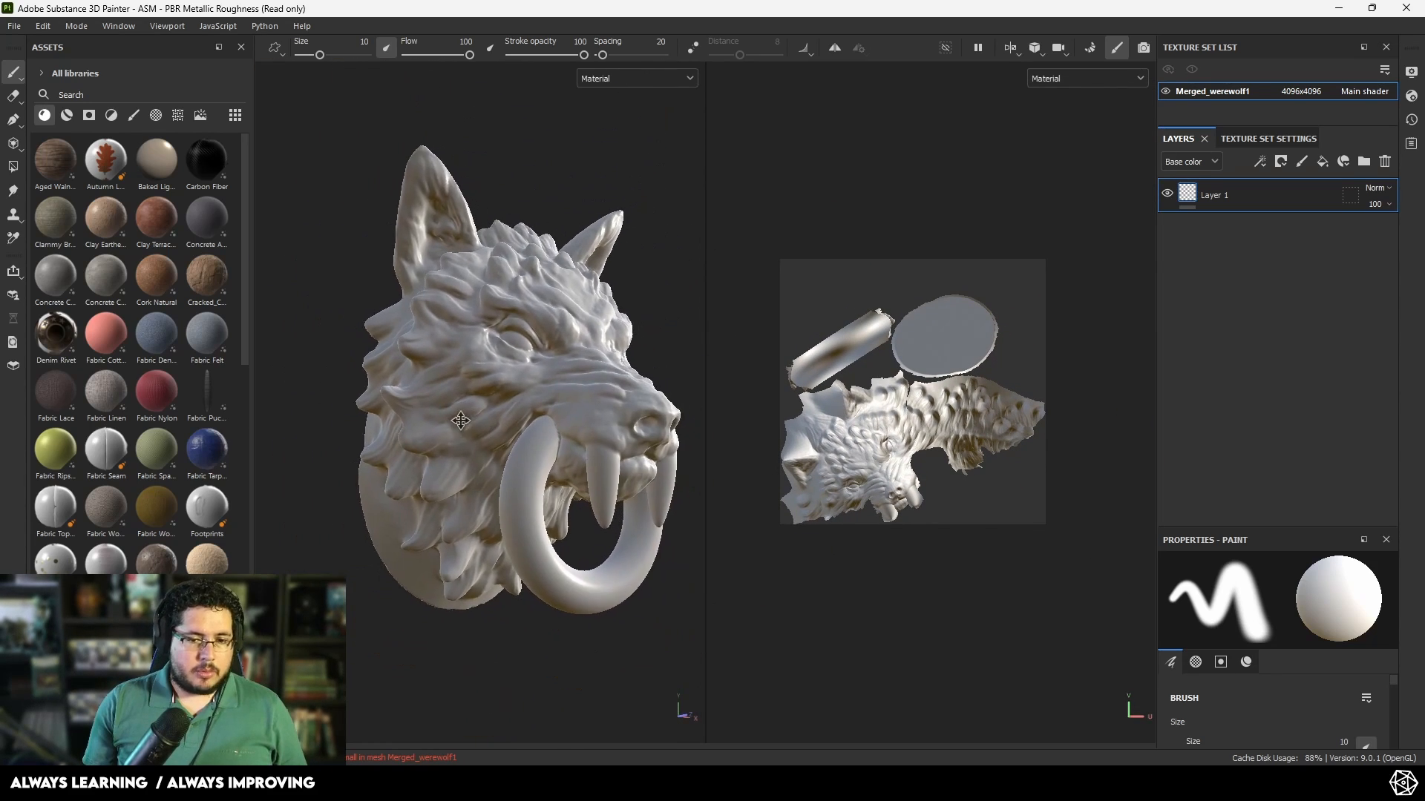
{"action": "left_click_drag", "start_coordinate": [421, 420], "coordinate": [371, 416], "text": "alt"}
{"action": "right_click_drag", "start_coordinate": [421, 420], "coordinate": [376, 334], "text": "alt"}
{"action": "left_click_drag", "start_coordinate": [512, 371], "coordinate": [552, 393], "text": "alt"}
{"action": "mouse_move", "coordinate": [553, 394]}
{"action": "right_mouse_down", "text": "alt"}
{"action": "mouse_move", "coordinate": [537, 389]}
{"action": "mouse_move", "coordinate": [557, 391]}
{"action": "right_mouse_up", "text": "alt"}
{"action": "middle_click_drag", "start_coordinate": [558, 391], "coordinate": [529, 389], "text": "alt"}
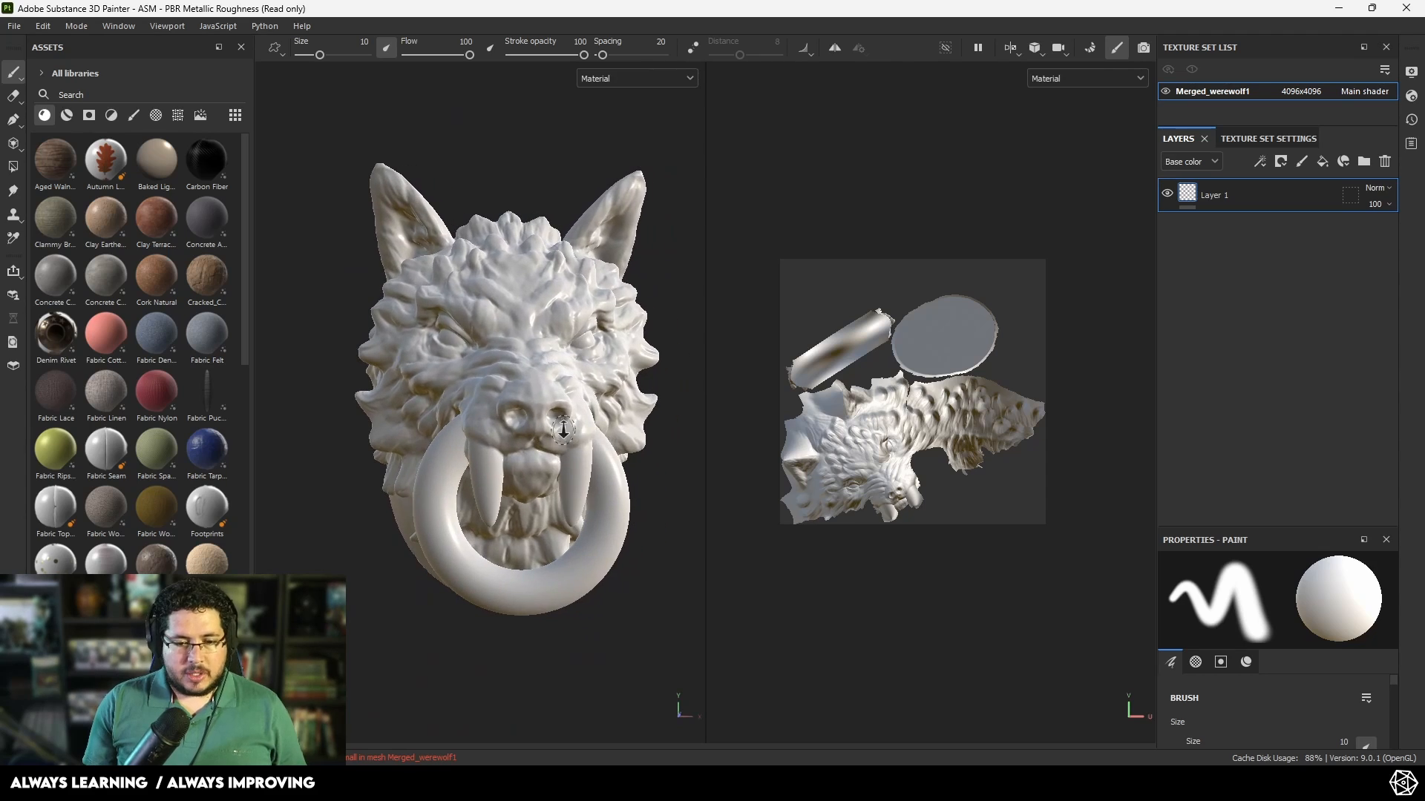
{"action": "right_click_drag", "start_coordinate": [528, 390], "coordinate": [607, 452], "text": "alt"}
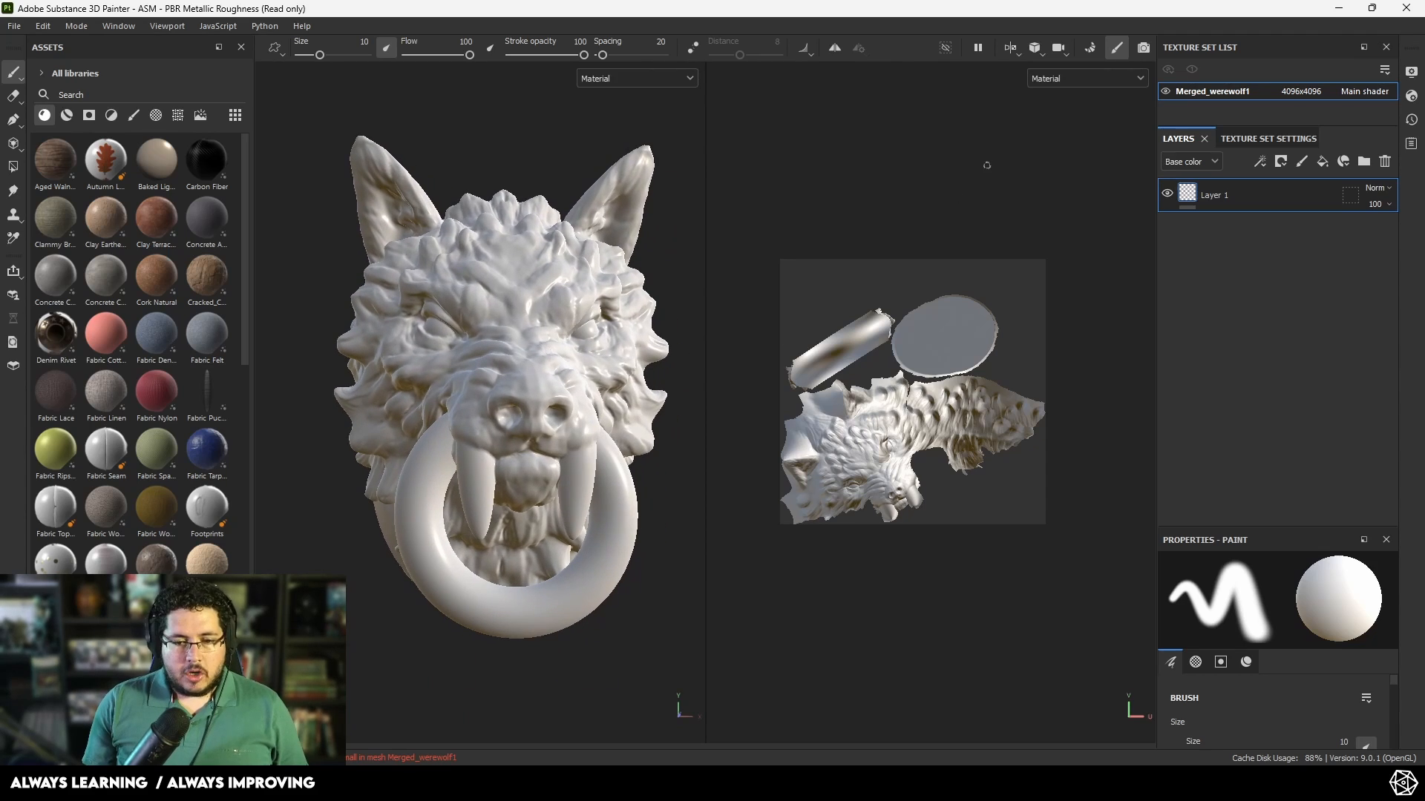
Step: Bake the mesh maps at 4096 output size using Werewolf_Nanite.fbx as the high-definition mesh
{"action": "left_click", "coordinate": [1092, 47]}
{"action": "left_click", "coordinate": [343, 97]}
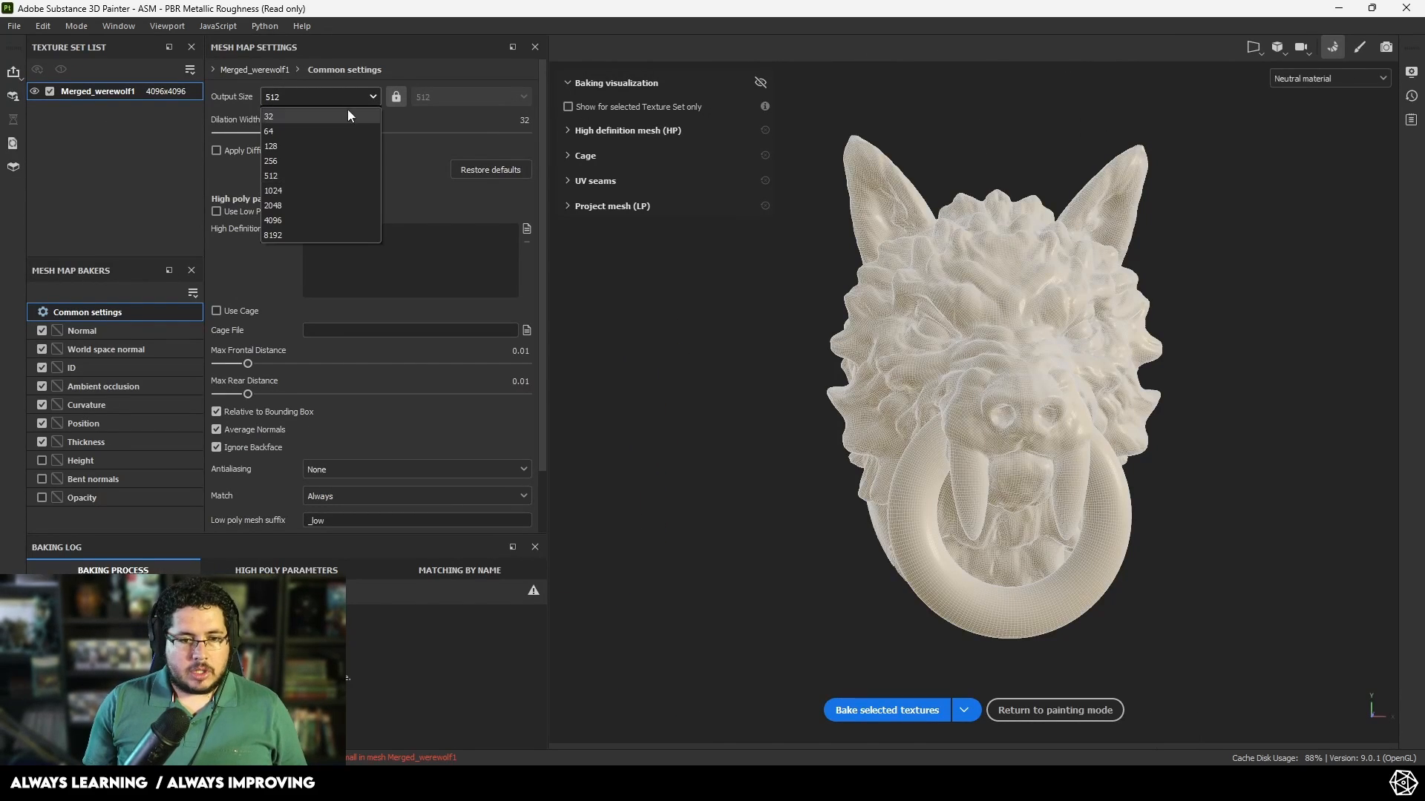
{"action": "left_click", "coordinate": [279, 221]}
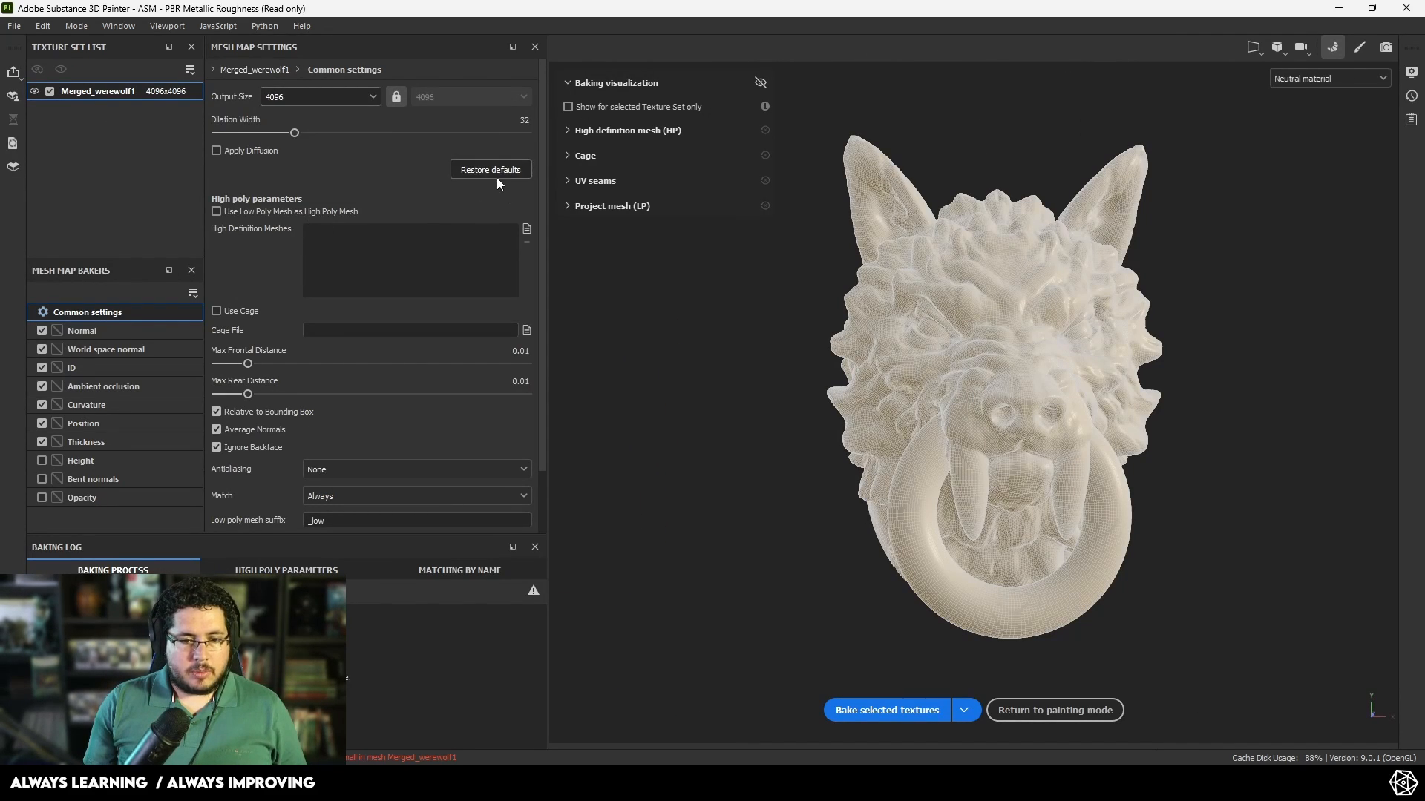
{"action": "left_click", "coordinate": [526, 229]}
{"action": "left_click", "coordinate": [338, 159]}
{"action": "left_click", "coordinate": [586, 393]}
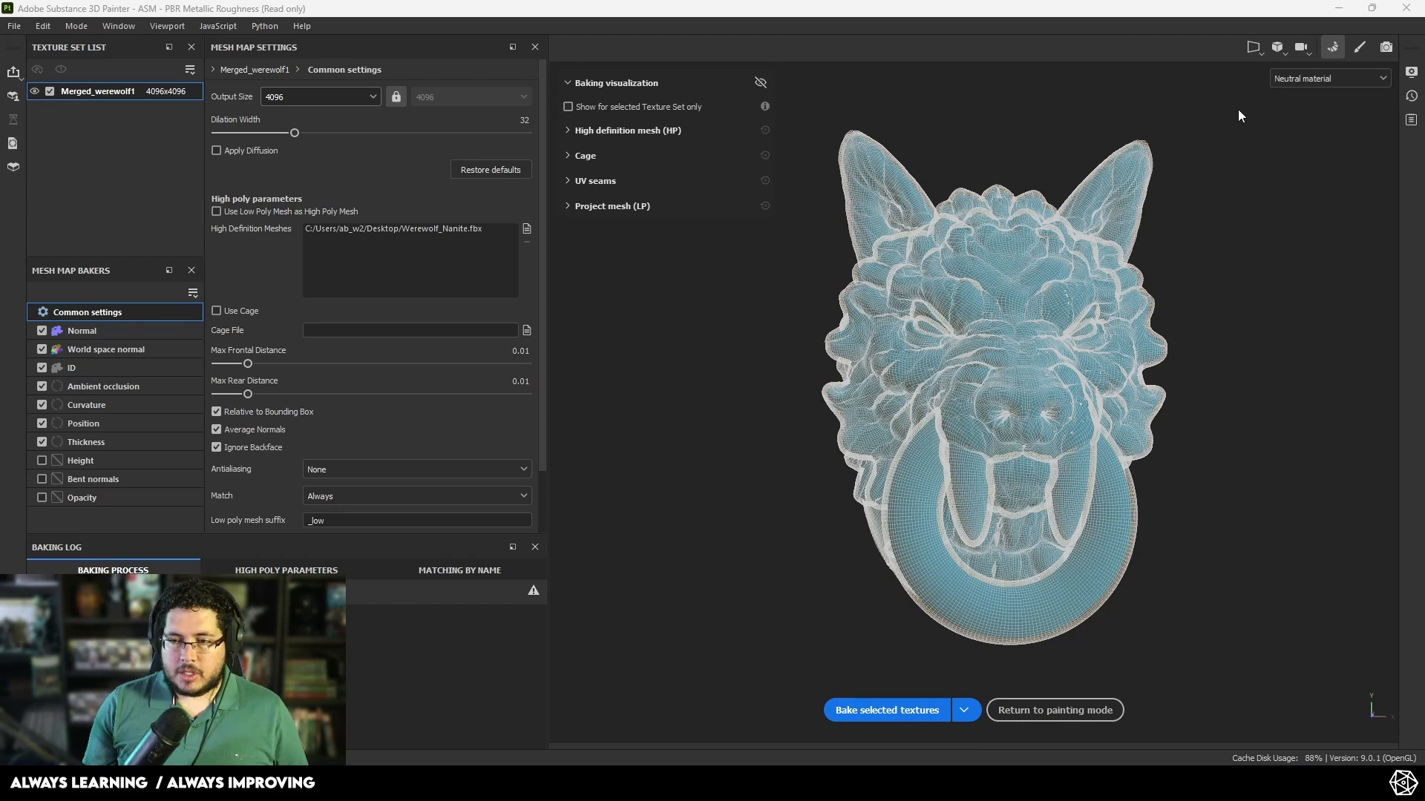
Step: Return to painting mode and apply the Bronze Armor smart material above Layer 1
{"action": "left_click", "coordinate": [1353, 47]}
{"action": "mouse_move", "coordinate": [623, 354]}
{"action": "left_mouse_down", "text": "alt"}
{"action": "mouse_move", "coordinate": [638, 413]}
{"action": "mouse_move", "coordinate": [598, 466]}
{"action": "mouse_move", "coordinate": [505, 445]}
{"action": "left_mouse_up", "text": "alt"}
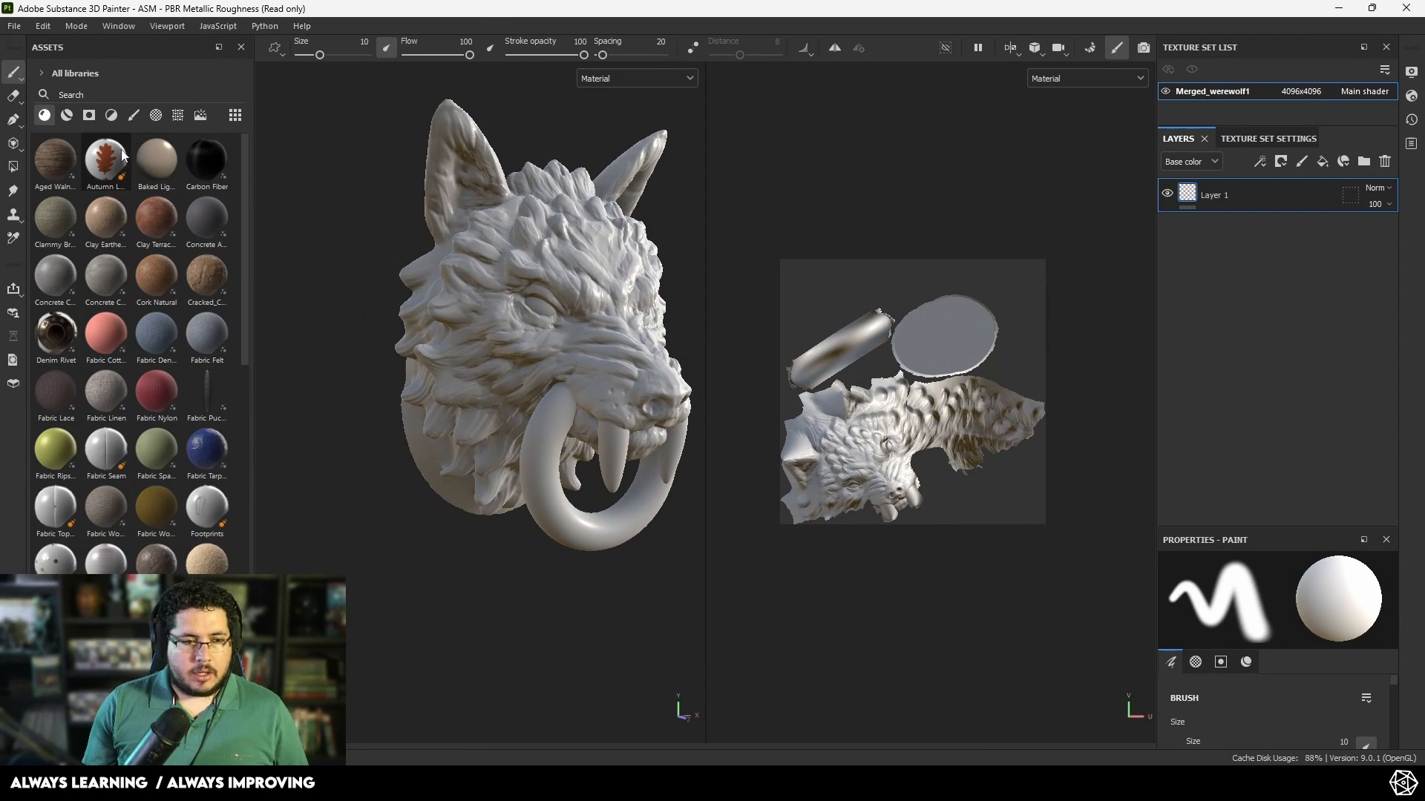
{"action": "left_click", "coordinate": [66, 115]}
{"action": "left_click_drag", "start_coordinate": [56, 216], "coordinate": [1266, 191]}
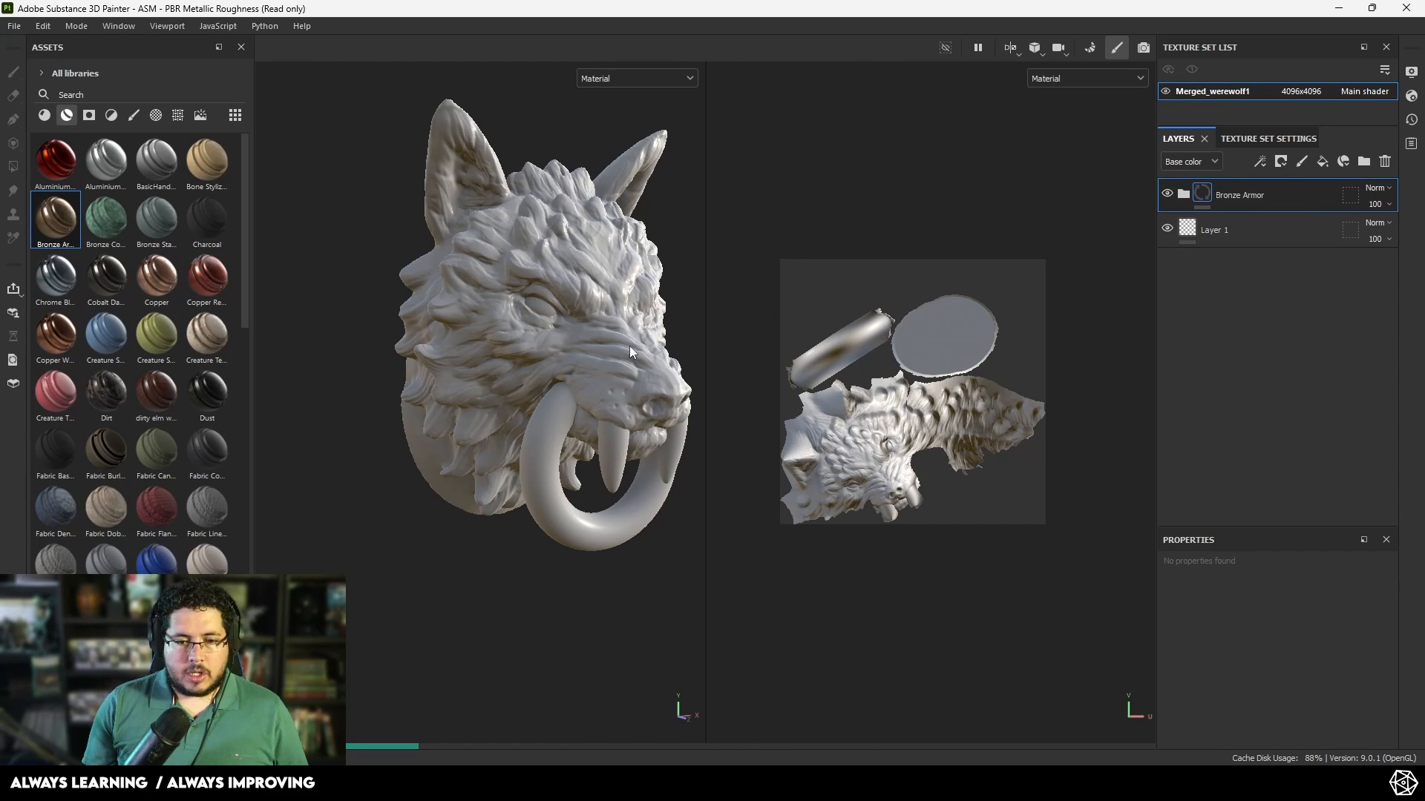
{"action": "left_click_drag", "start_coordinate": [611, 336], "coordinate": [605, 375], "text": "alt"}
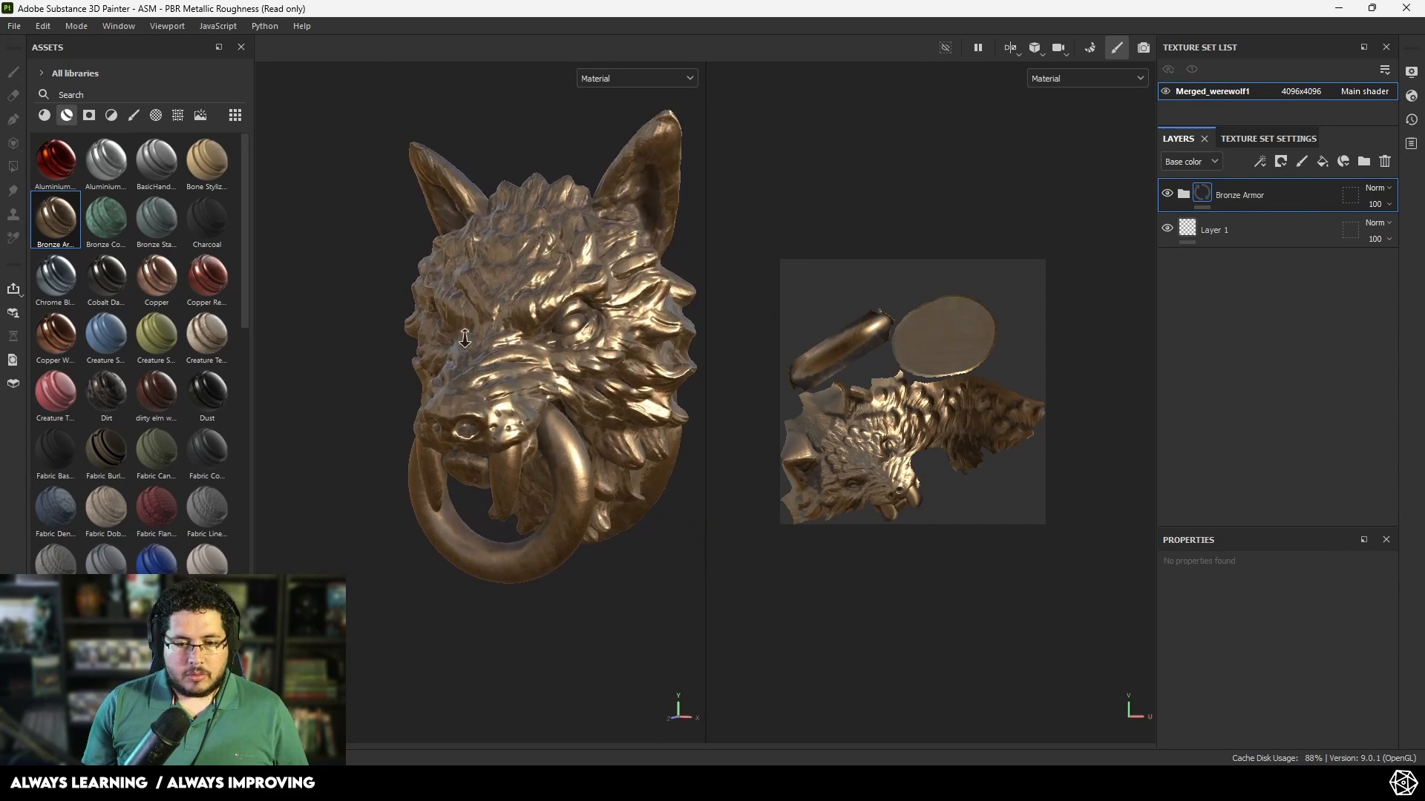
{"action": "scroll", "coordinate": [610, 387], "scroll_direction": "up", "scroll_amount": 5}
{"action": "scroll", "coordinate": [610, 388], "scroll_direction": "down", "scroll_amount": 6}
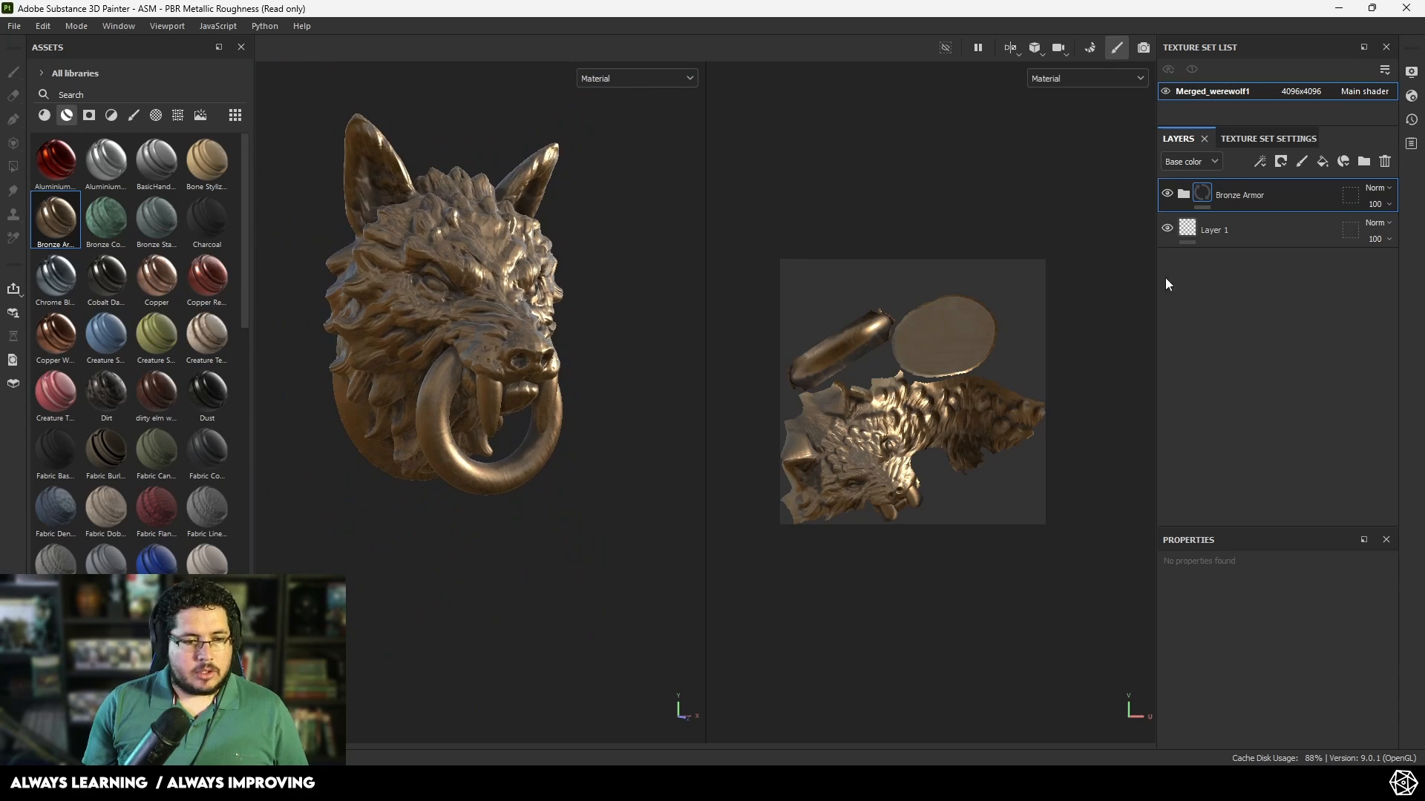
Step: Add the Bronze Corroded smart material above Bronze Armor and give it a black mask
{"action": "left_click_drag", "start_coordinate": [87, 223], "coordinate": [1201, 192]}
{"action": "right_click", "coordinate": [1201, 193]}
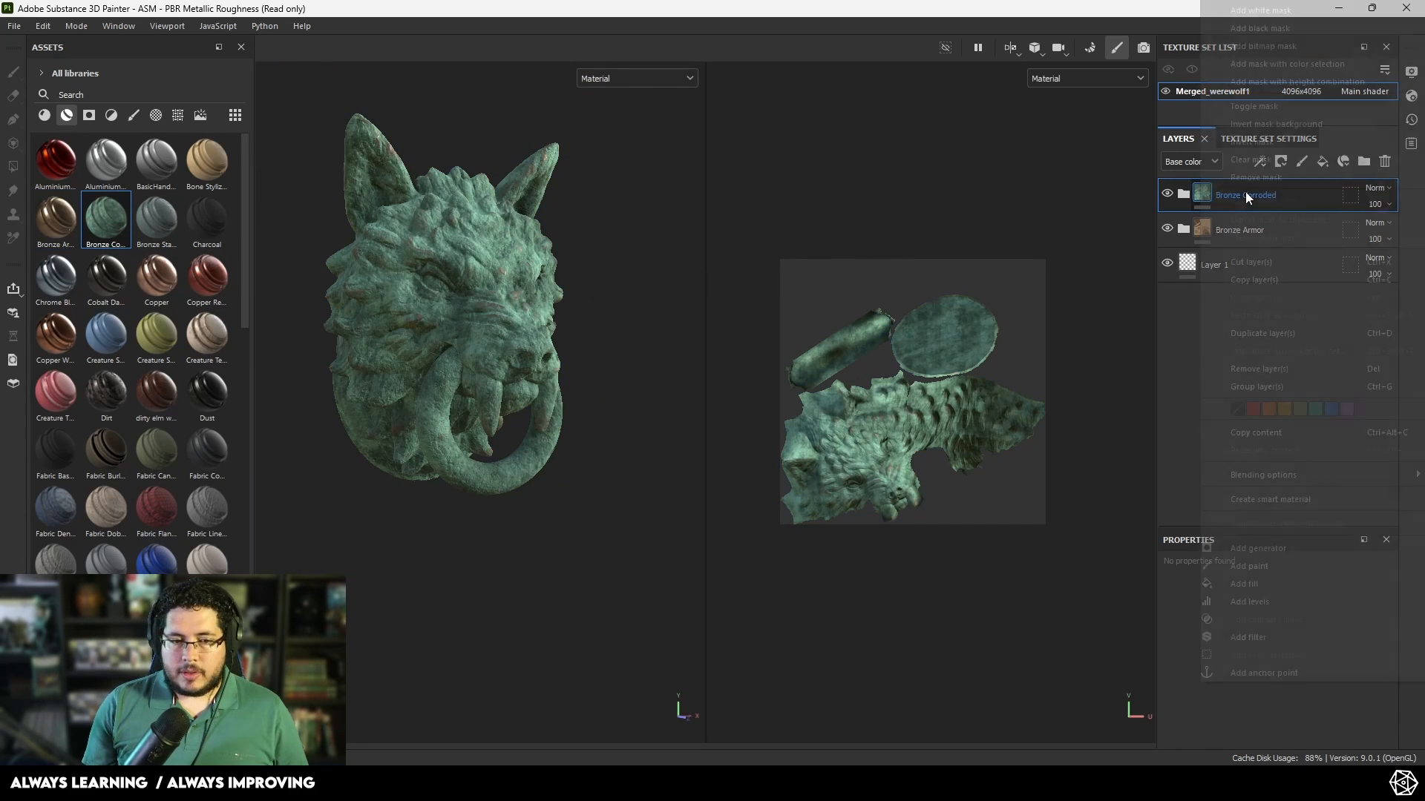
{"action": "left_click", "coordinate": [1281, 33]}
Step: Add a Dirt generator to the Bronze Corroded mask
{"action": "right_click", "coordinate": [1201, 190]}
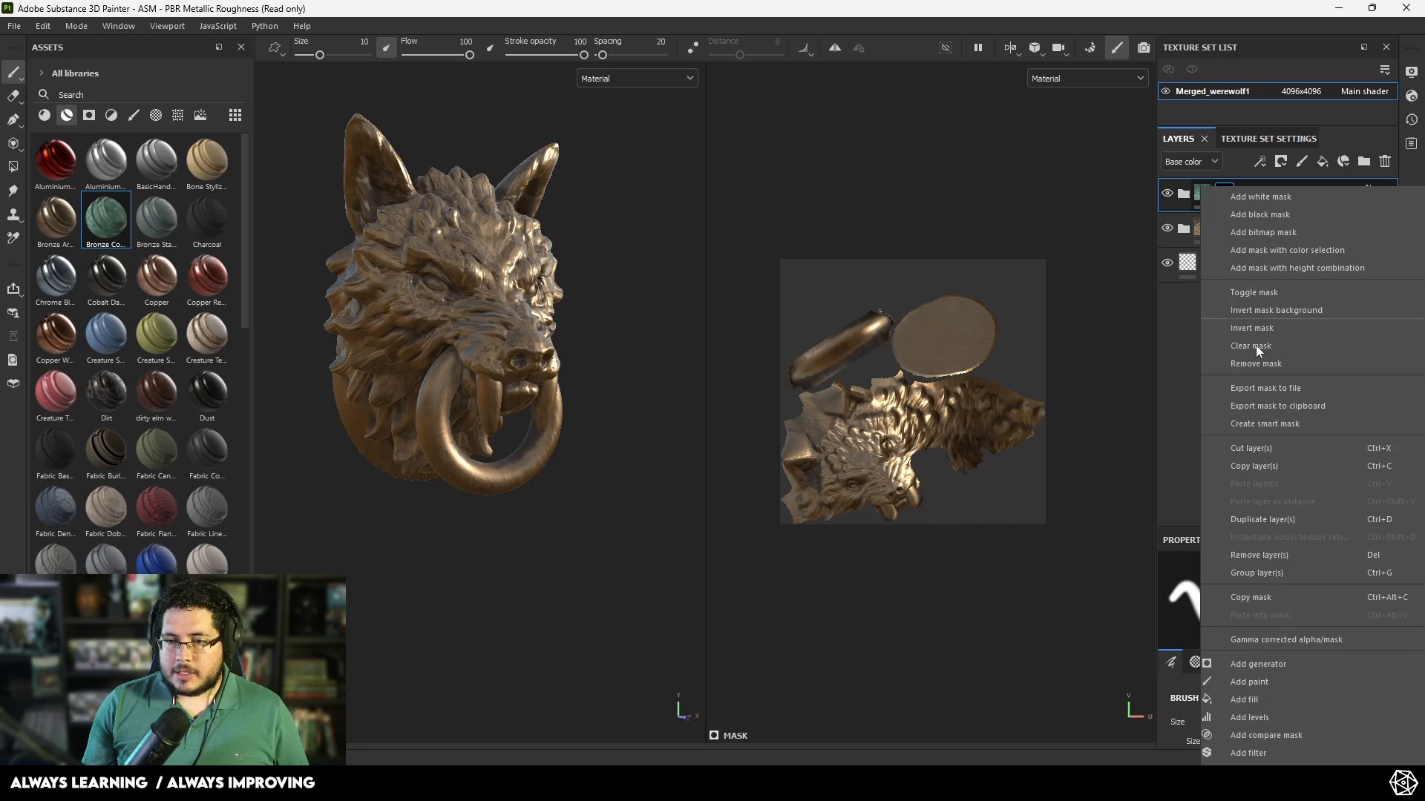
{"action": "left_click", "coordinate": [1276, 670]}
{"action": "left_click", "coordinate": [1275, 610]}
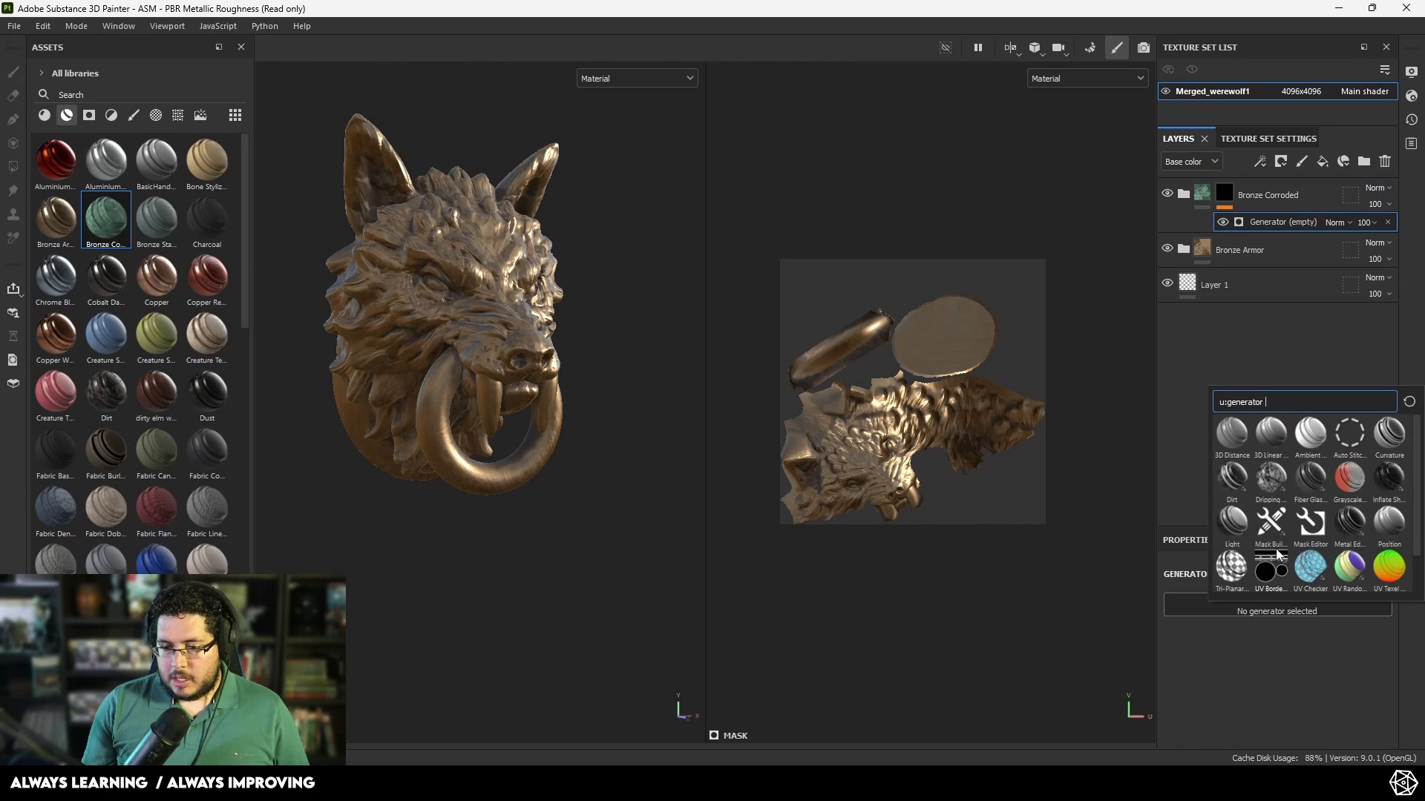
{"action": "left_click", "coordinate": [1232, 478]}
{"action": "scroll", "coordinate": [438, 294], "scroll_direction": "up", "scroll_amount": 6}
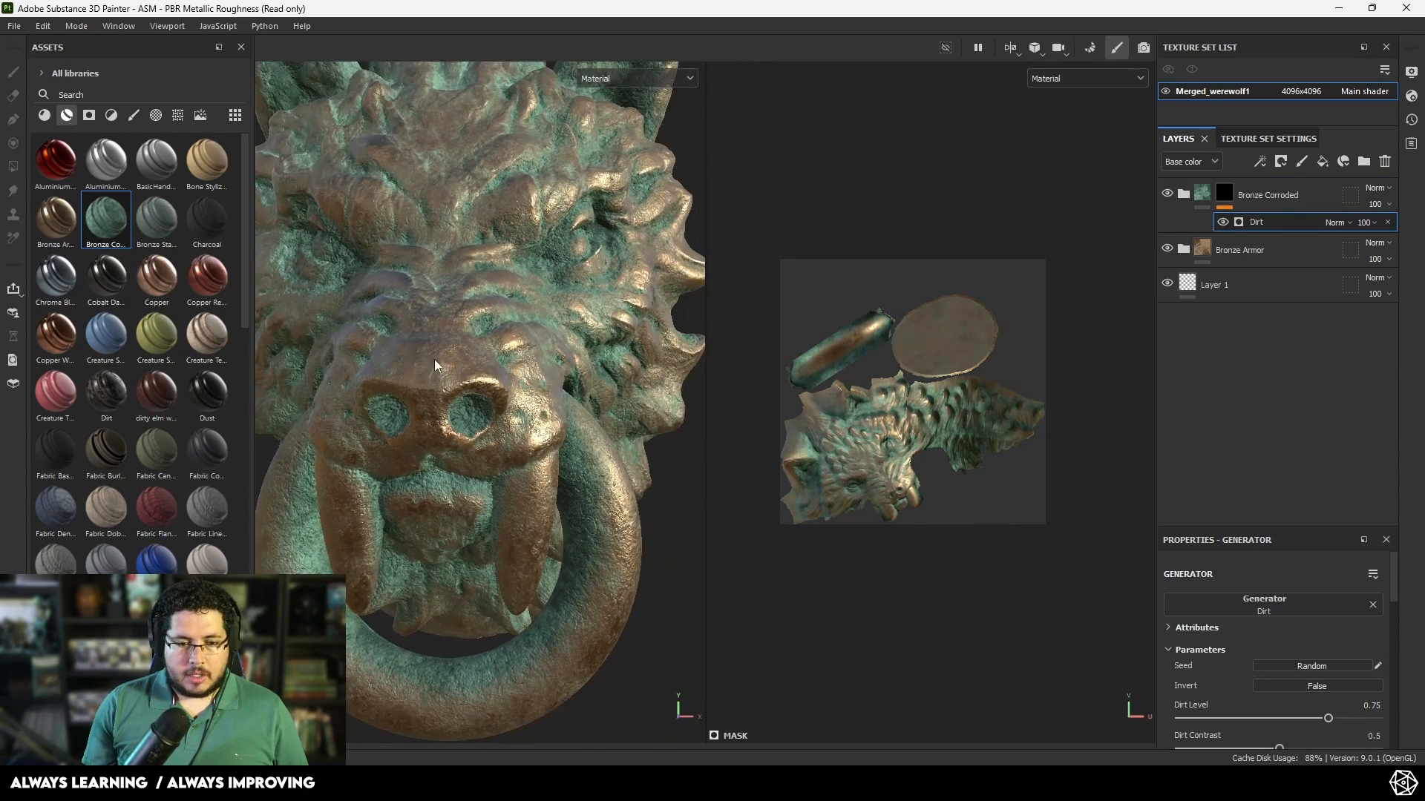
Step: Set the Bronze Corroded layer's blending mode to Overlay and its opacity to 69
{"action": "left_click", "coordinate": [1377, 187]}
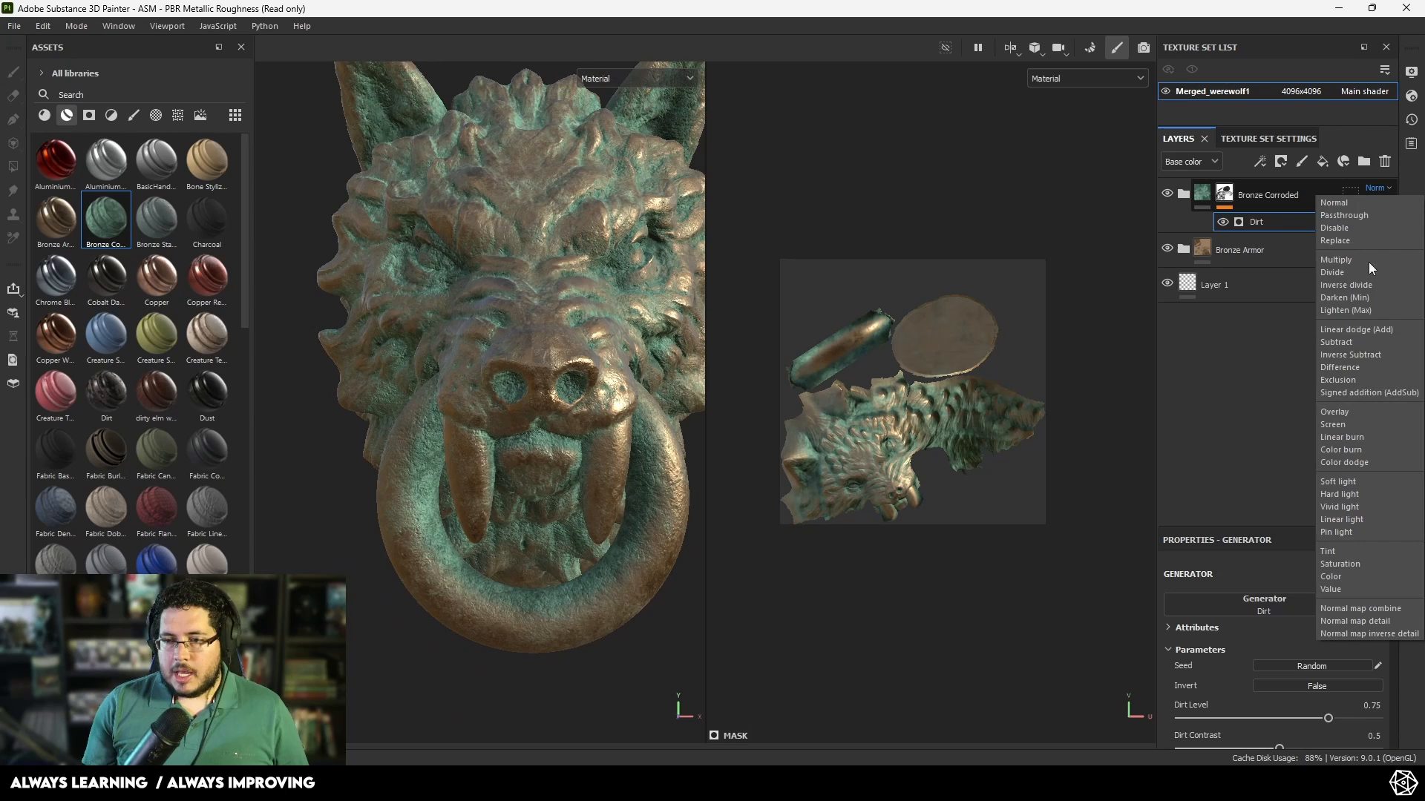
{"action": "left_click", "coordinate": [1358, 329]}
{"action": "left_click", "coordinate": [1375, 187]}
{"action": "left_click", "coordinate": [1343, 412]}
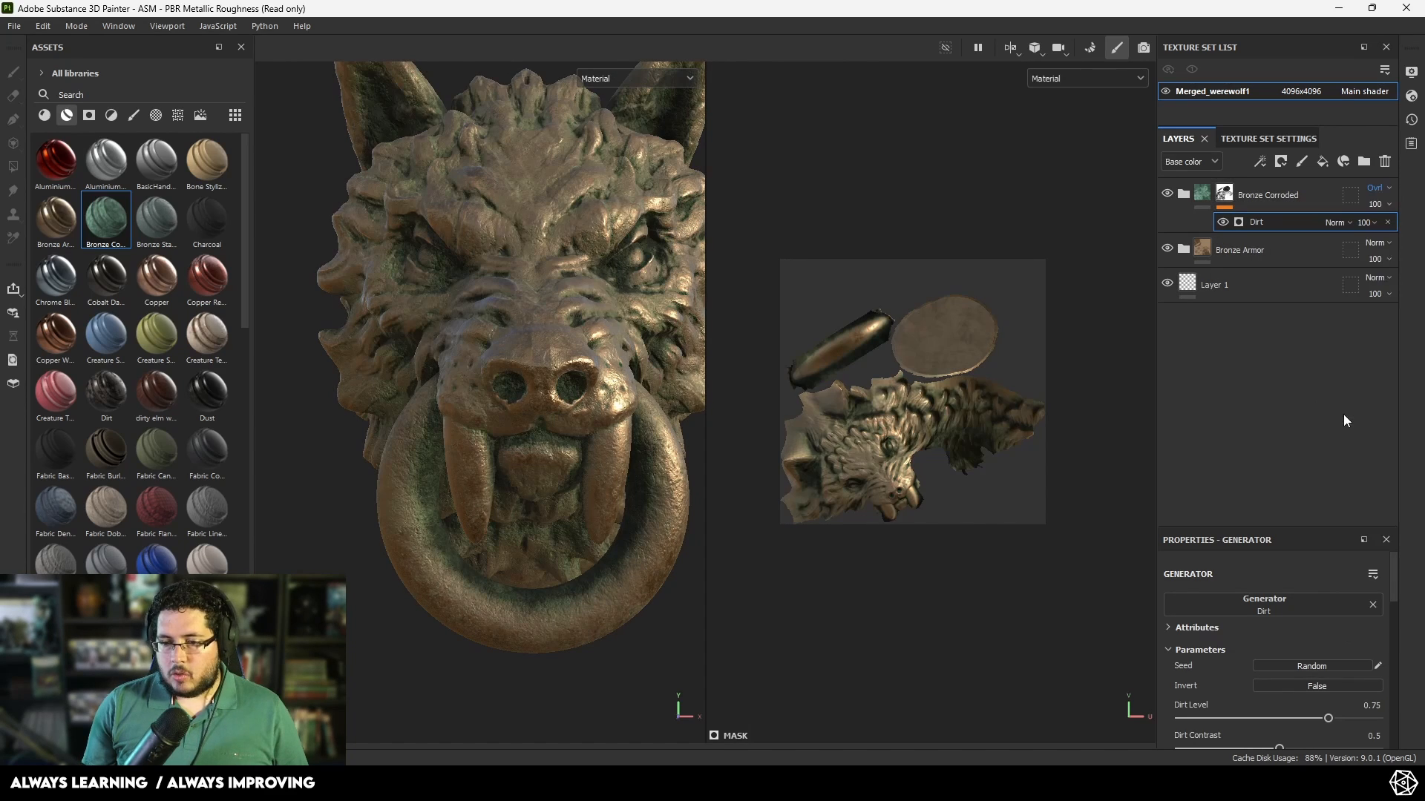
{"action": "left_click", "coordinate": [1375, 205]}
{"action": "mouse_move", "coordinate": [1400, 232]}
{"action": "left_mouse_down"}
{"action": "mouse_move", "coordinate": [1364, 234]}
{"action": "mouse_move", "coordinate": [1396, 234]}
{"action": "left_mouse_up"}
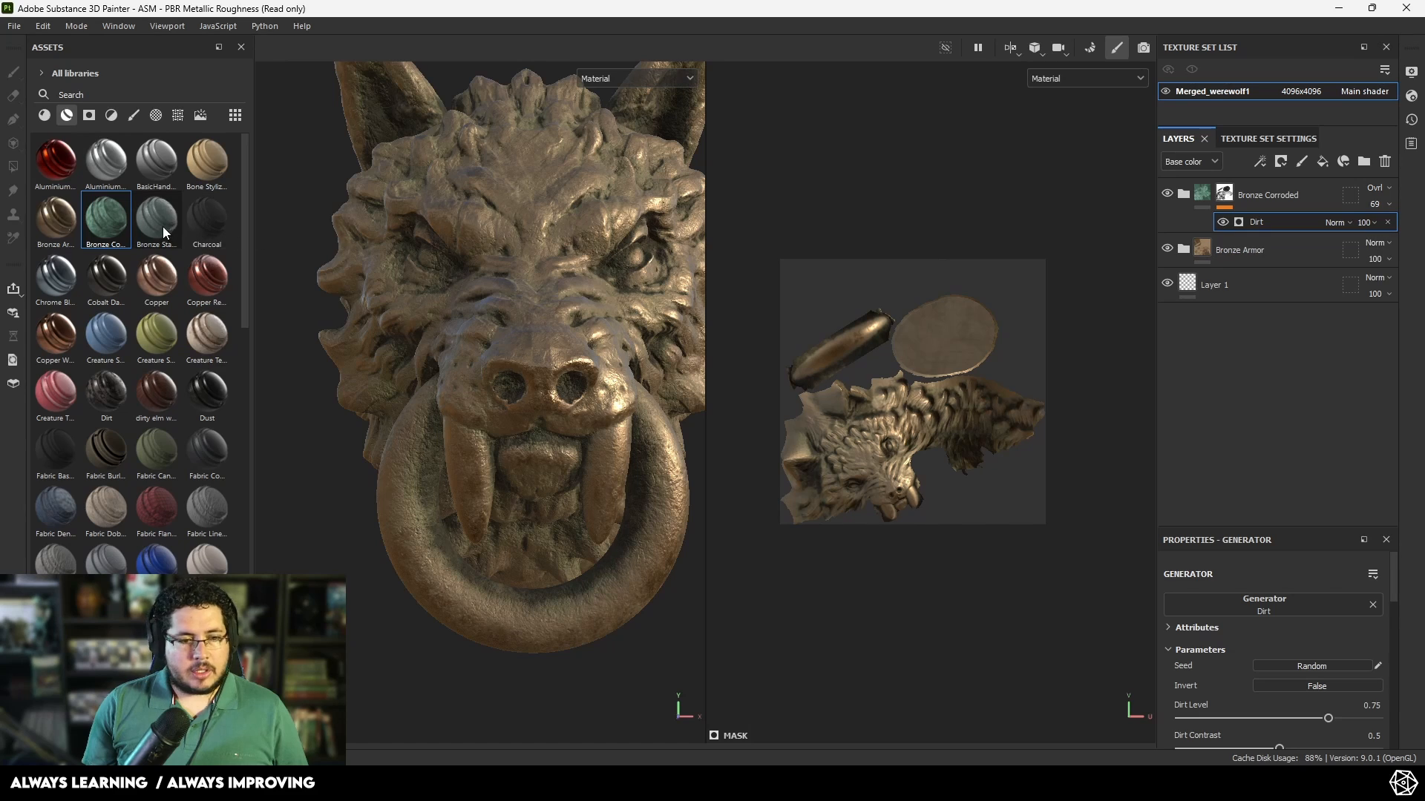
Step: Add the Bronze Statue smart material above Bronze Corroded and give it a black mask
{"action": "left_click_drag", "start_coordinate": [156, 219], "coordinate": [1325, 187]}
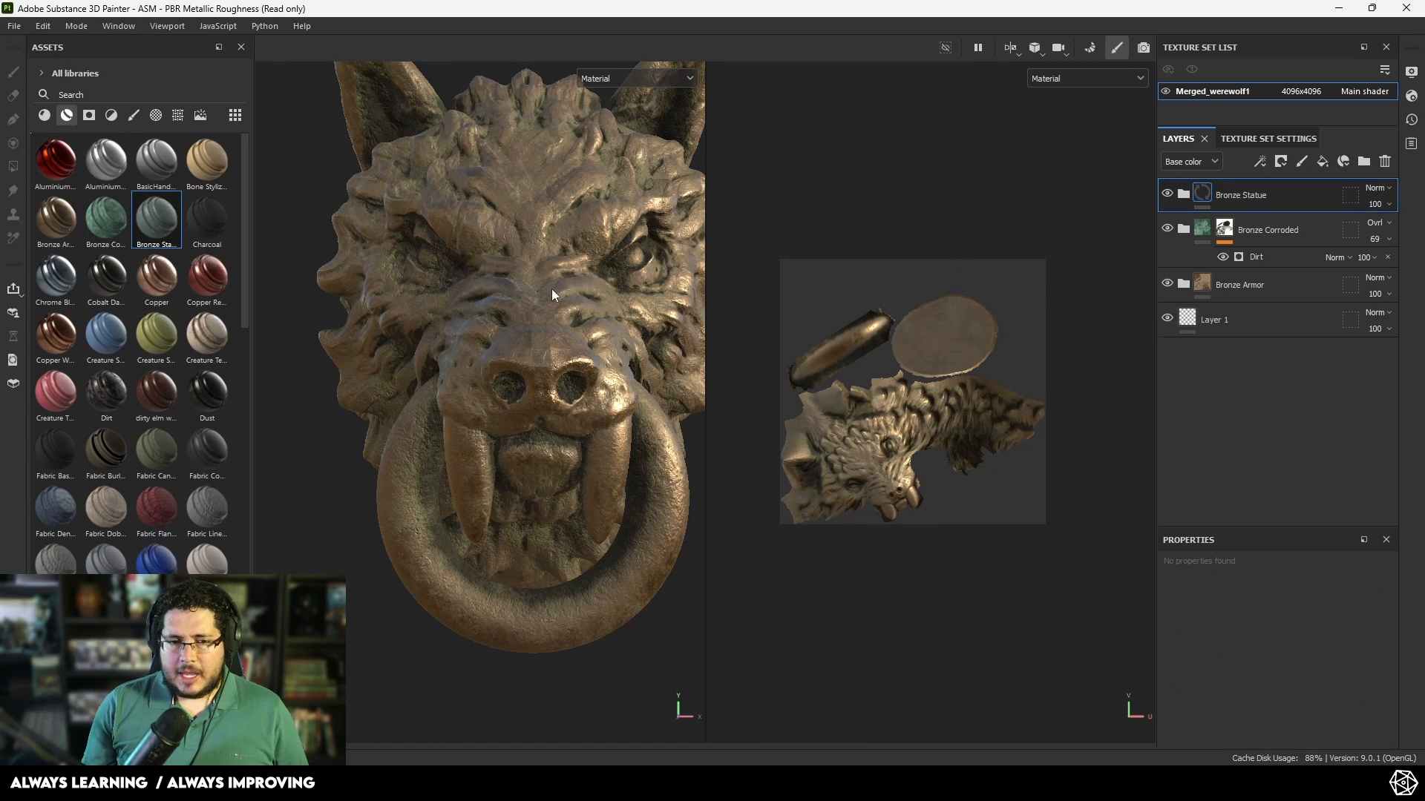
{"action": "right_click_drag", "start_coordinate": [625, 322], "coordinate": [372, 246], "text": "alt"}
{"action": "left_click_drag", "start_coordinate": [372, 246], "coordinate": [490, 249], "text": "alt"}
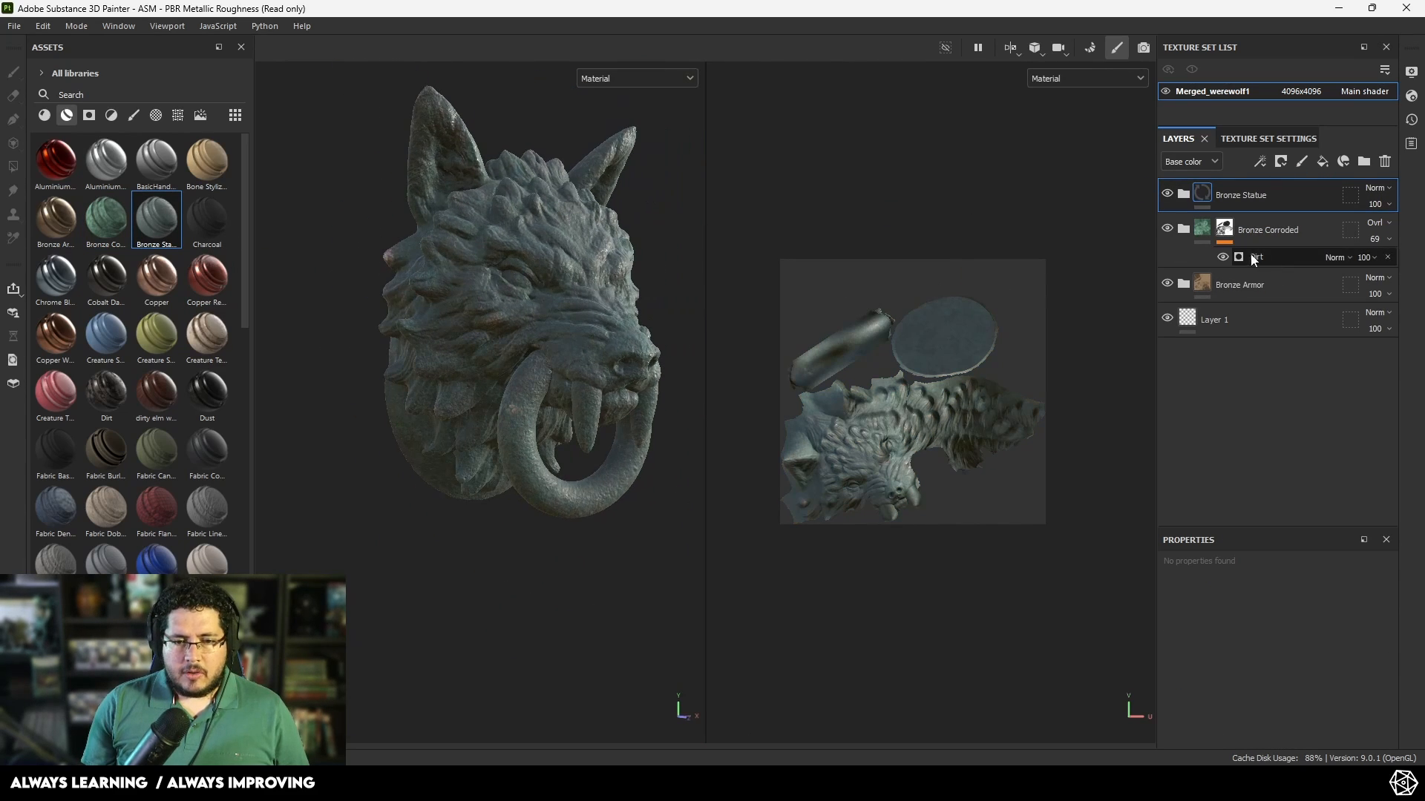
{"action": "right_click", "coordinate": [1228, 200]}
{"action": "left_click", "coordinate": [1275, 30]}
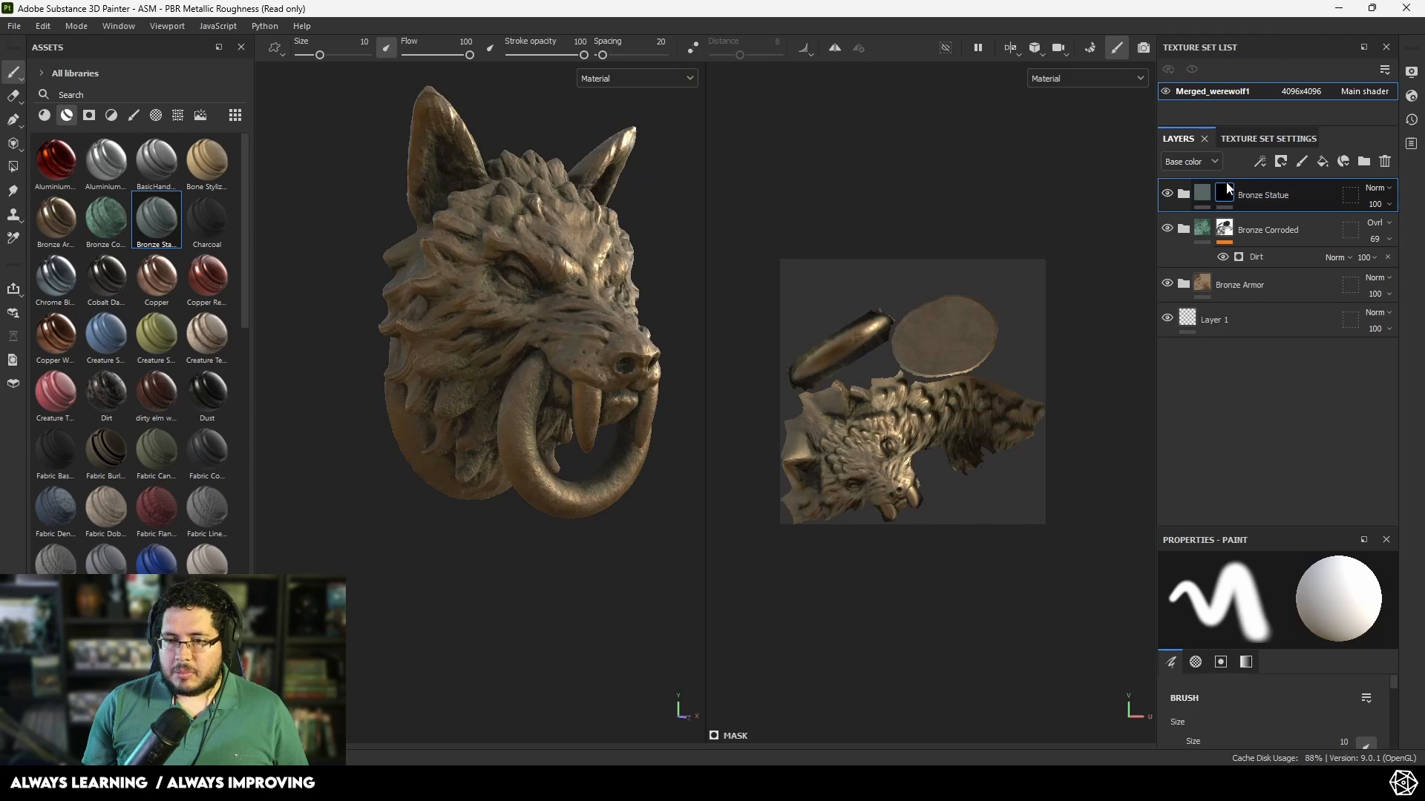
Step: Add a Light generator to the Bronze Statue mask and set its vertical angle to 264
{"action": "right_click", "coordinate": [1225, 194]}
{"action": "left_click", "coordinate": [1285, 670]}
{"action": "left_click", "coordinate": [1277, 605]}
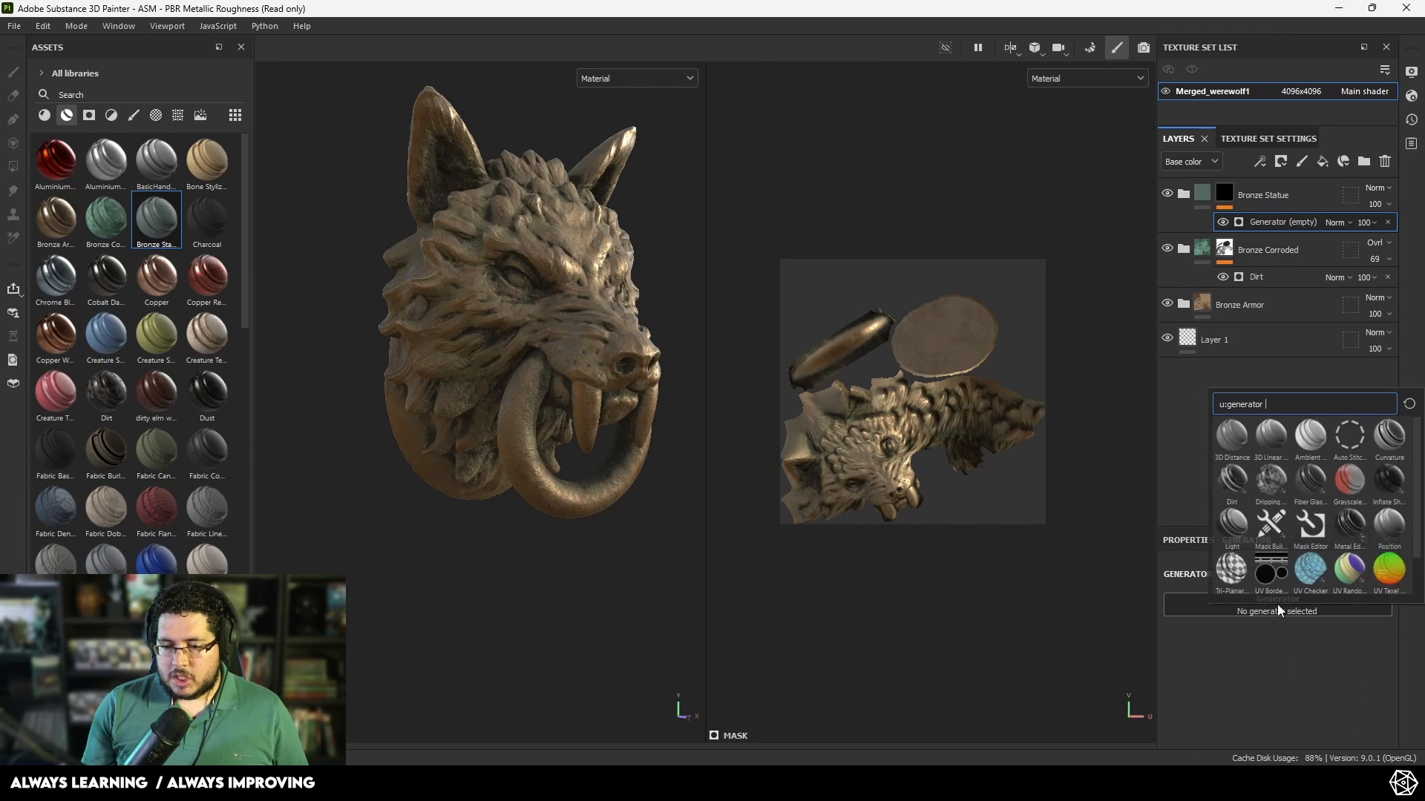
{"action": "left_click", "coordinate": [1233, 525]}
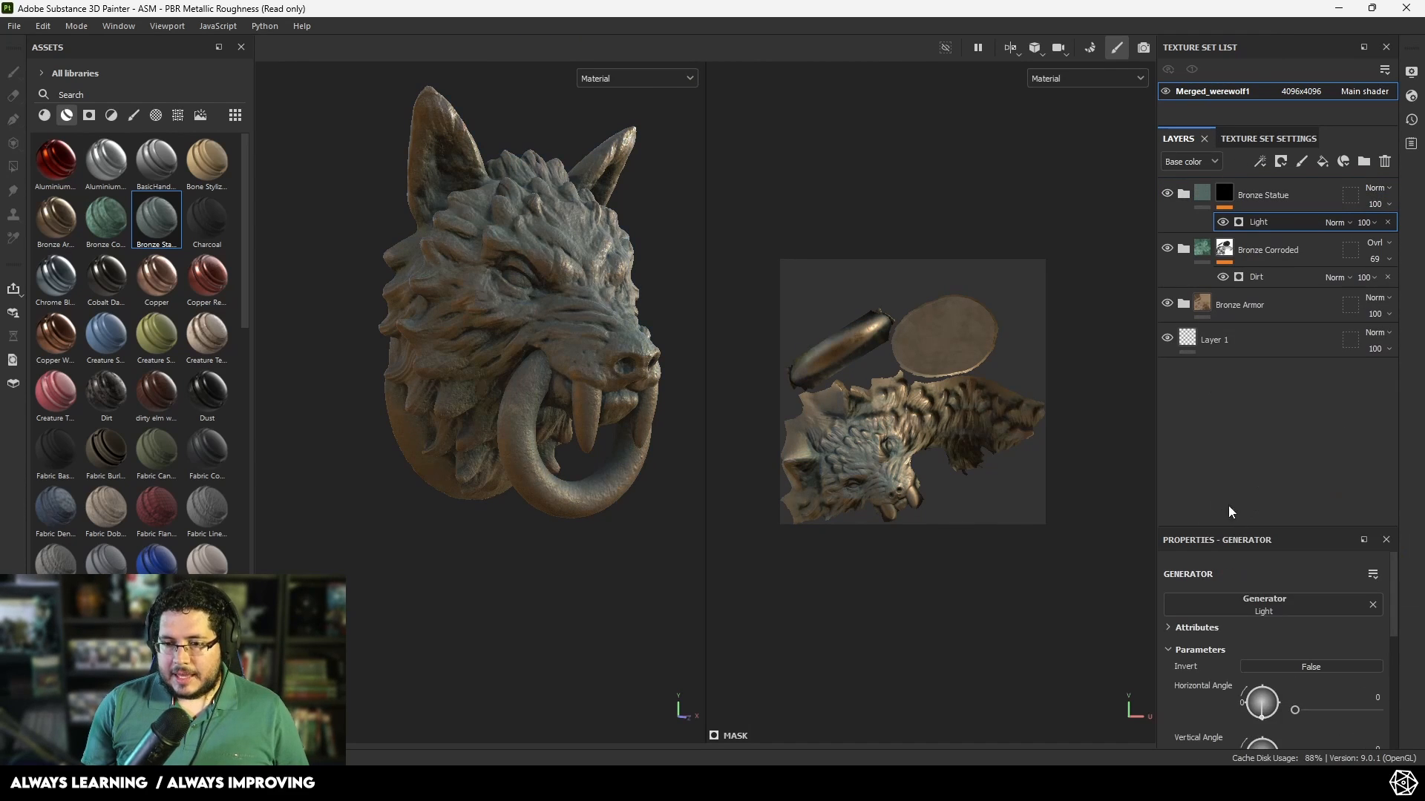
{"action": "scroll", "coordinate": [1263, 710], "scroll_direction": "down", "scroll_amount": 2}
{"action": "left_click", "coordinate": [1260, 681]}
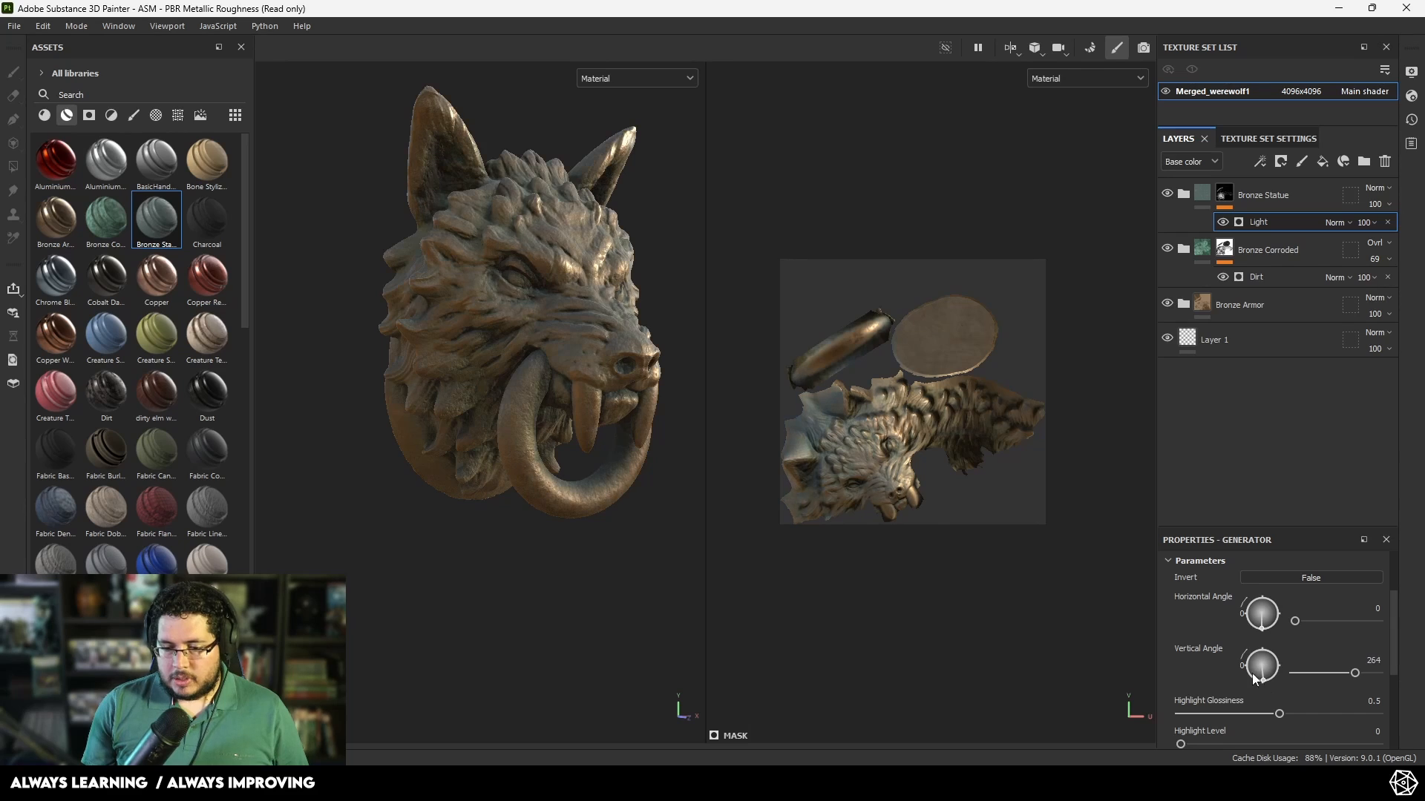
Step: Set the Light generator's highlight glossiness to 0.39 and its highlight level to 0.75
{"action": "left_click_drag", "start_coordinate": [534, 319], "coordinate": [477, 321], "text": "alt"}
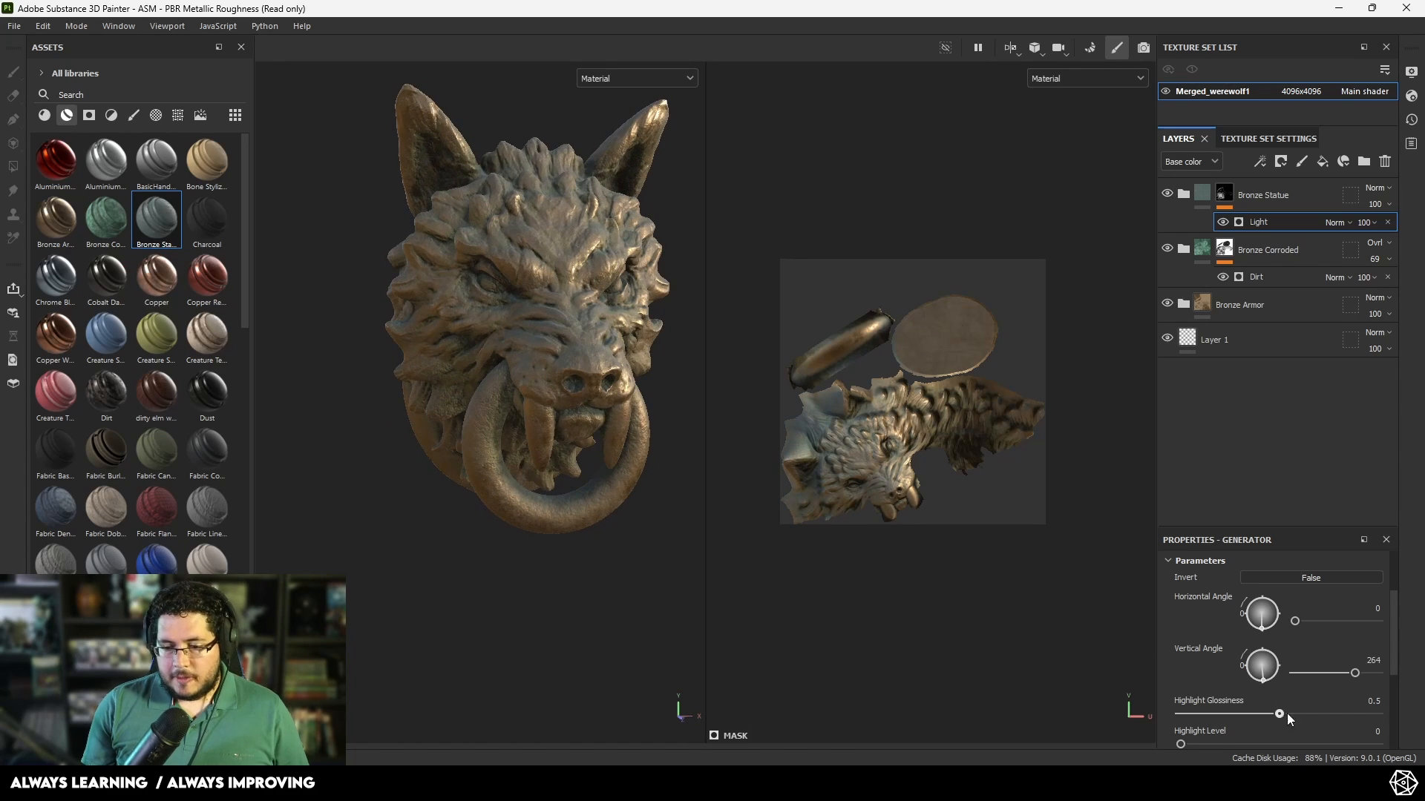
{"action": "left_click_drag", "start_coordinate": [1288, 717], "coordinate": [1267, 717]}
{"action": "left_click_drag", "start_coordinate": [1183, 745], "coordinate": [1196, 747]}
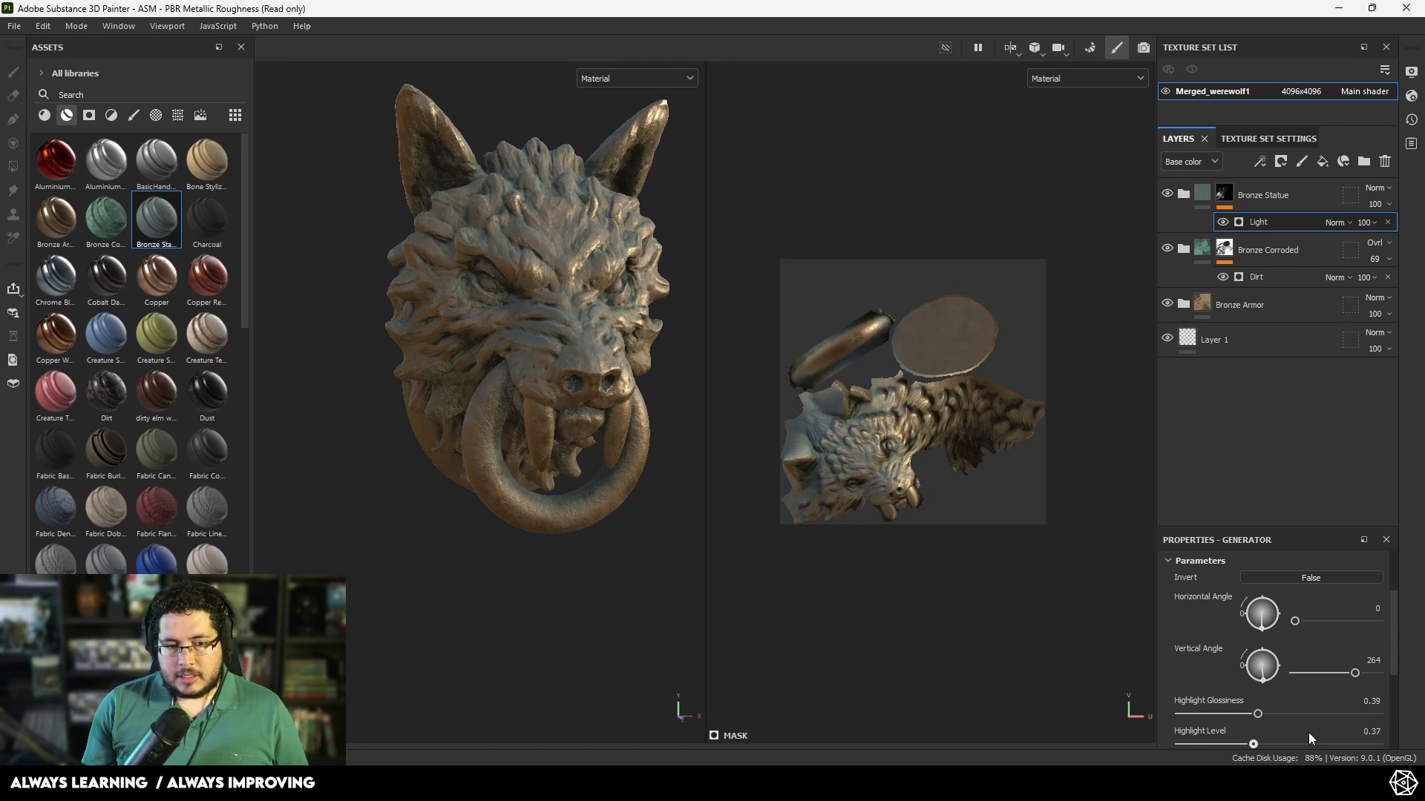
{"action": "left_click_drag", "start_coordinate": [1310, 738], "coordinate": [1329, 741]}
Step: Examine how the Bronze Statue patina covers the snout, fangs and ring from several angles, and review the generator's remaining parameters
{"action": "right_click_drag", "start_coordinate": [580, 349], "coordinate": [623, 349], "text": "alt"}
{"action": "left_click_drag", "start_coordinate": [579, 349], "coordinate": [425, 349], "text": "alt"}
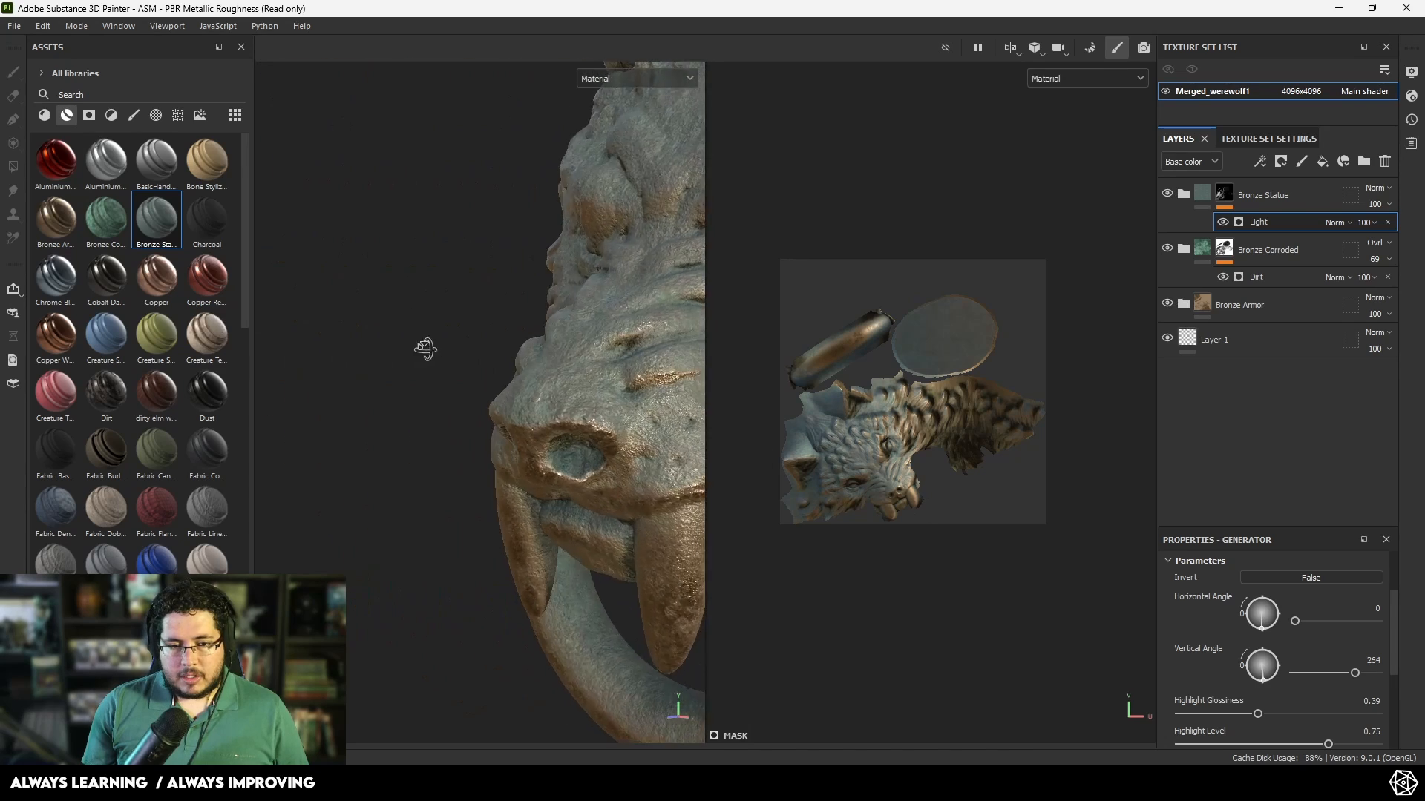
{"action": "right_click_drag", "start_coordinate": [425, 350], "coordinate": [321, 254], "text": "alt"}
{"action": "middle_click_drag", "start_coordinate": [620, 308], "coordinate": [452, 256], "text": "alt"}
{"action": "right_click_drag", "start_coordinate": [452, 256], "coordinate": [369, 243], "text": "alt"}
{"action": "left_click_drag", "start_coordinate": [437, 282], "coordinate": [554, 265], "text": "alt"}
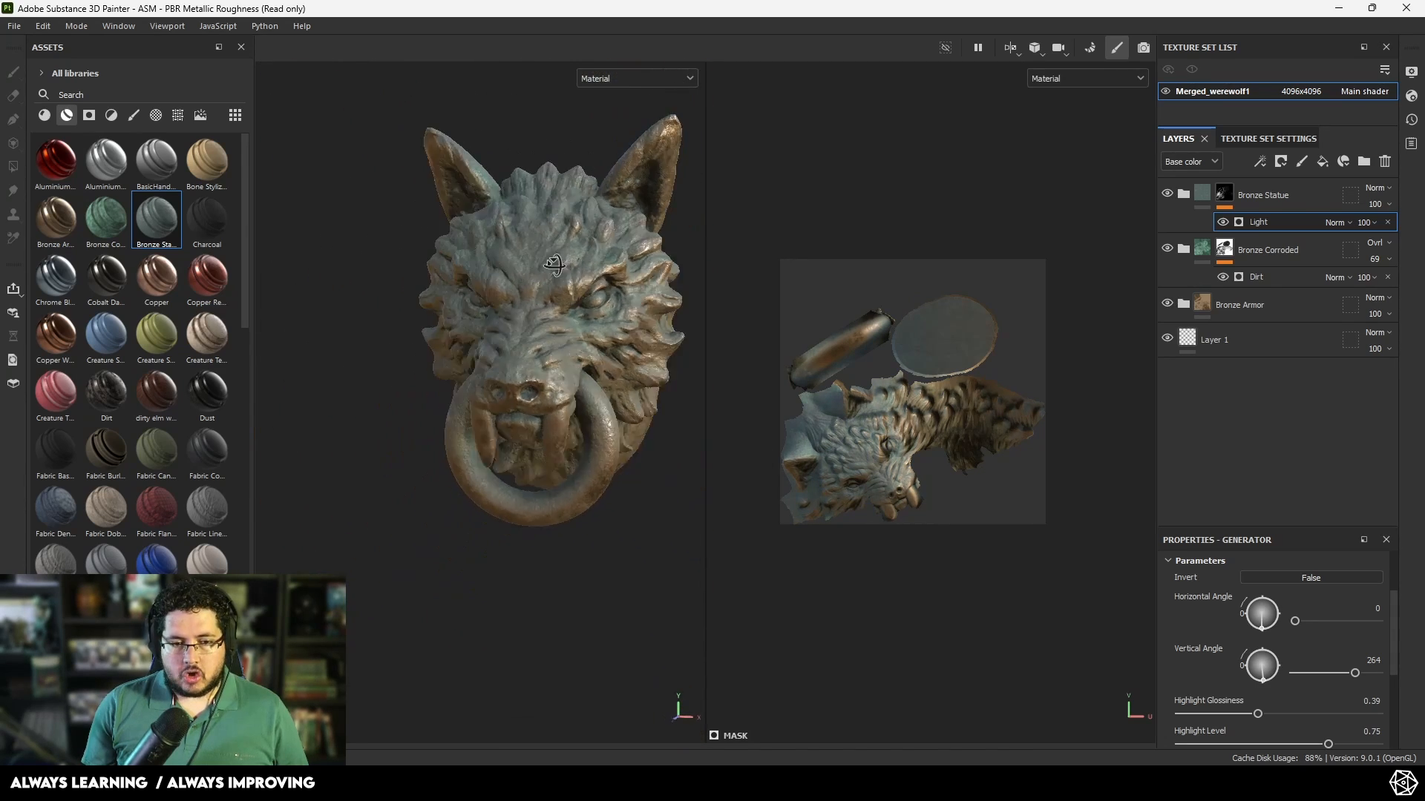
{"action": "middle_click_drag", "start_coordinate": [554, 265], "coordinate": [486, 311], "text": "alt"}
{"action": "right_click_drag", "start_coordinate": [487, 311], "coordinate": [534, 289], "text": "alt"}
{"action": "left_click_drag", "start_coordinate": [534, 289], "coordinate": [618, 319], "text": "alt"}
{"action": "scroll", "coordinate": [1263, 671], "scroll_direction": "down", "scroll_amount": 5}
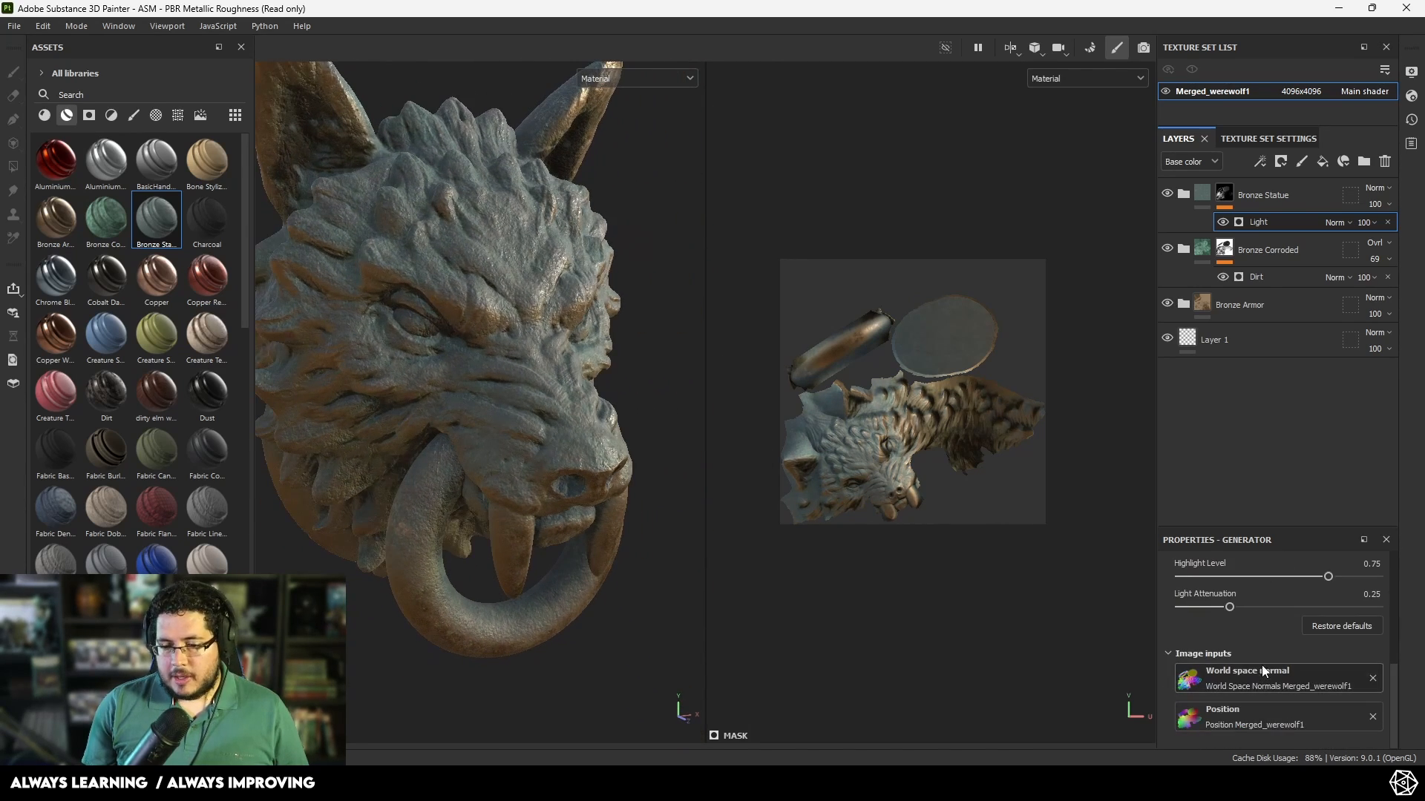
Step: Add a Dirt generator to the Bronze Statue mask with a dirt level of 0.85 and a dirt contrast of 0.88
{"action": "left_click", "coordinate": [1225, 248]}
{"action": "right_click", "coordinate": [1232, 249]}
{"action": "left_click", "coordinate": [1245, 478]}
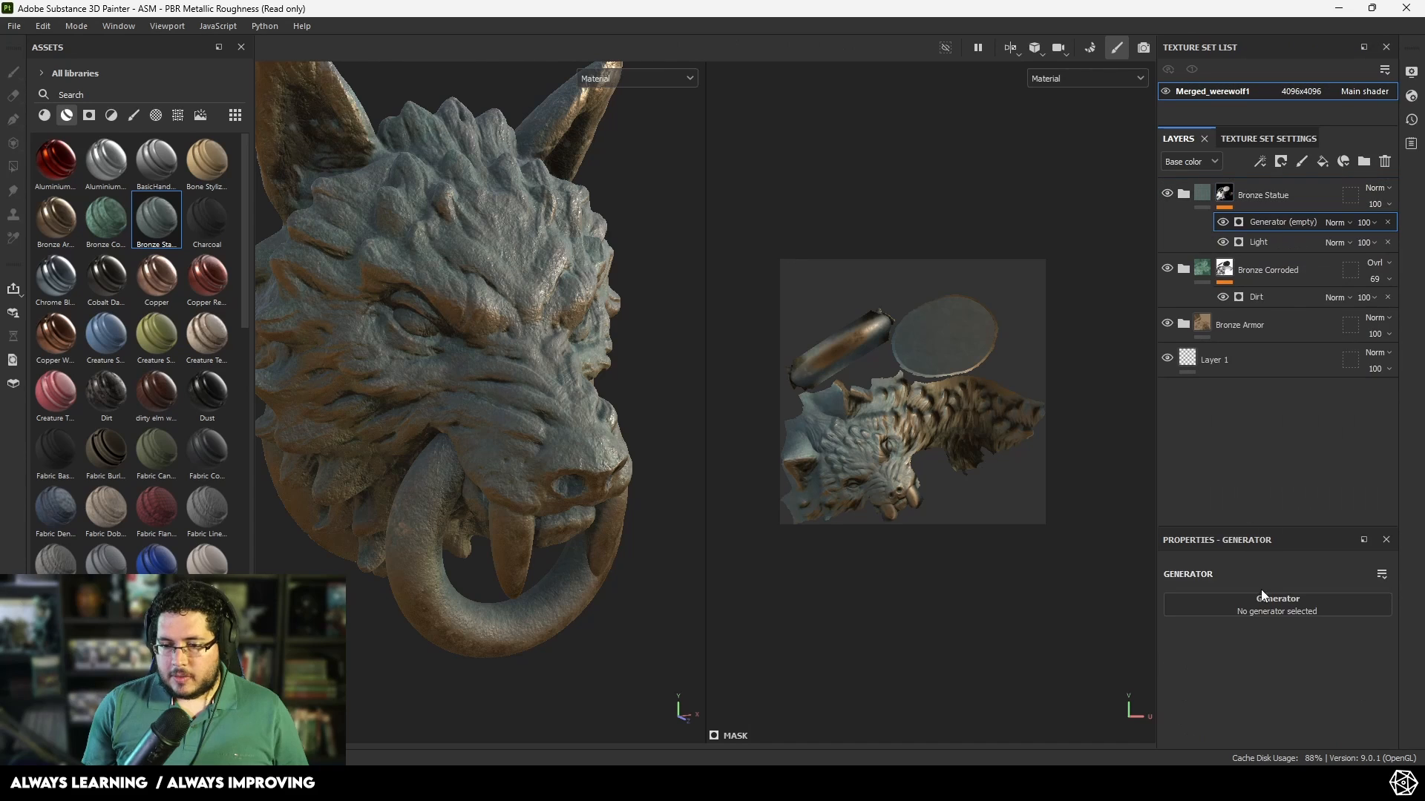
{"action": "left_click", "coordinate": [1235, 492]}
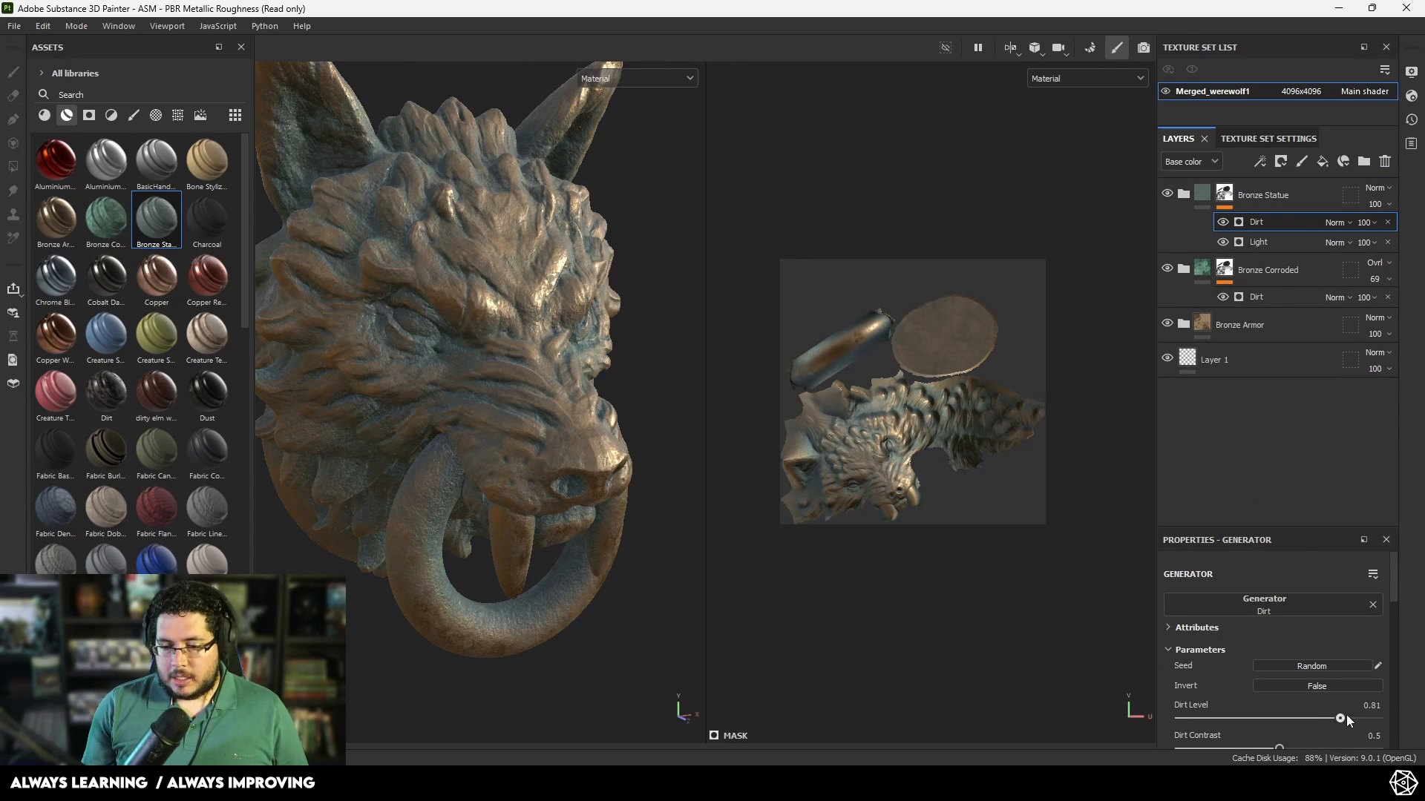
{"action": "left_click_drag", "start_coordinate": [1346, 714], "coordinate": [1349, 717]}
{"action": "left_click_drag", "start_coordinate": [1273, 742], "coordinate": [1351, 736]}
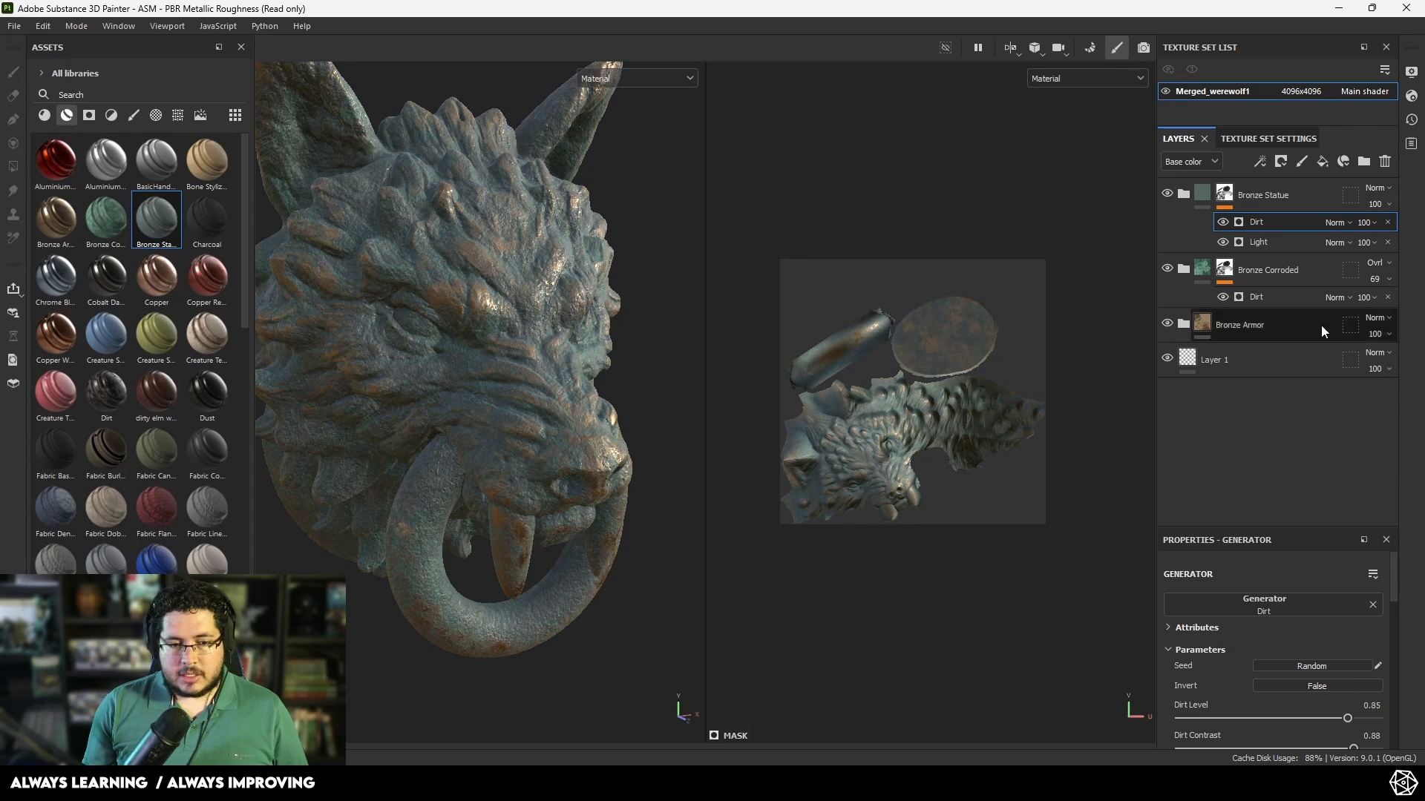
Step: Show only the Bronze Statue mask on the model and set the Dirt generator's level to 0.76
{"action": "left_click", "coordinate": [1224, 194], "text": "alt"}
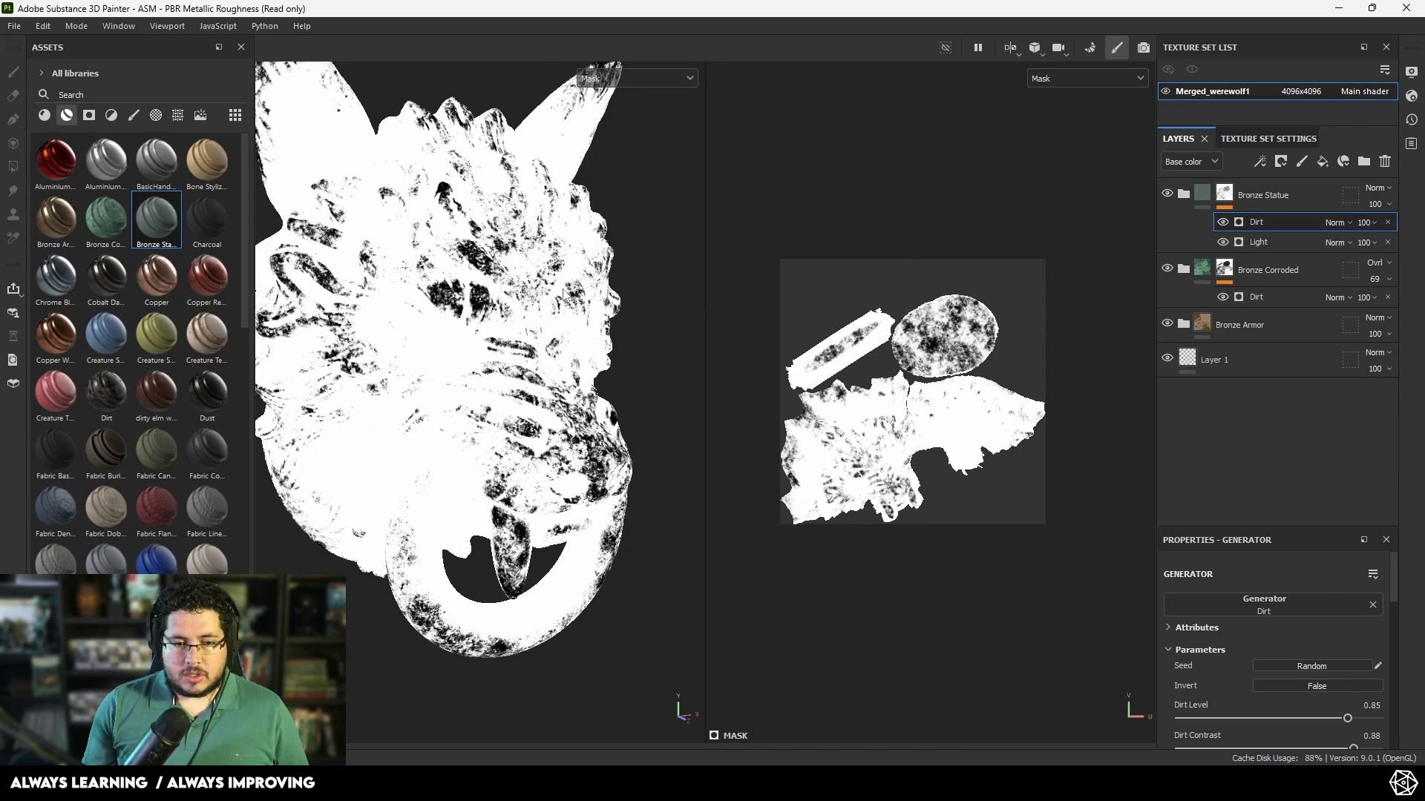
{"action": "scroll", "coordinate": [1313, 710], "scroll_direction": "down", "scroll_amount": 1}
{"action": "mouse_move", "coordinate": [1344, 681]}
{"action": "left_mouse_down"}
{"action": "mouse_move", "coordinate": [1284, 679]}
{"action": "mouse_move", "coordinate": [1333, 682]}
{"action": "left_mouse_up"}
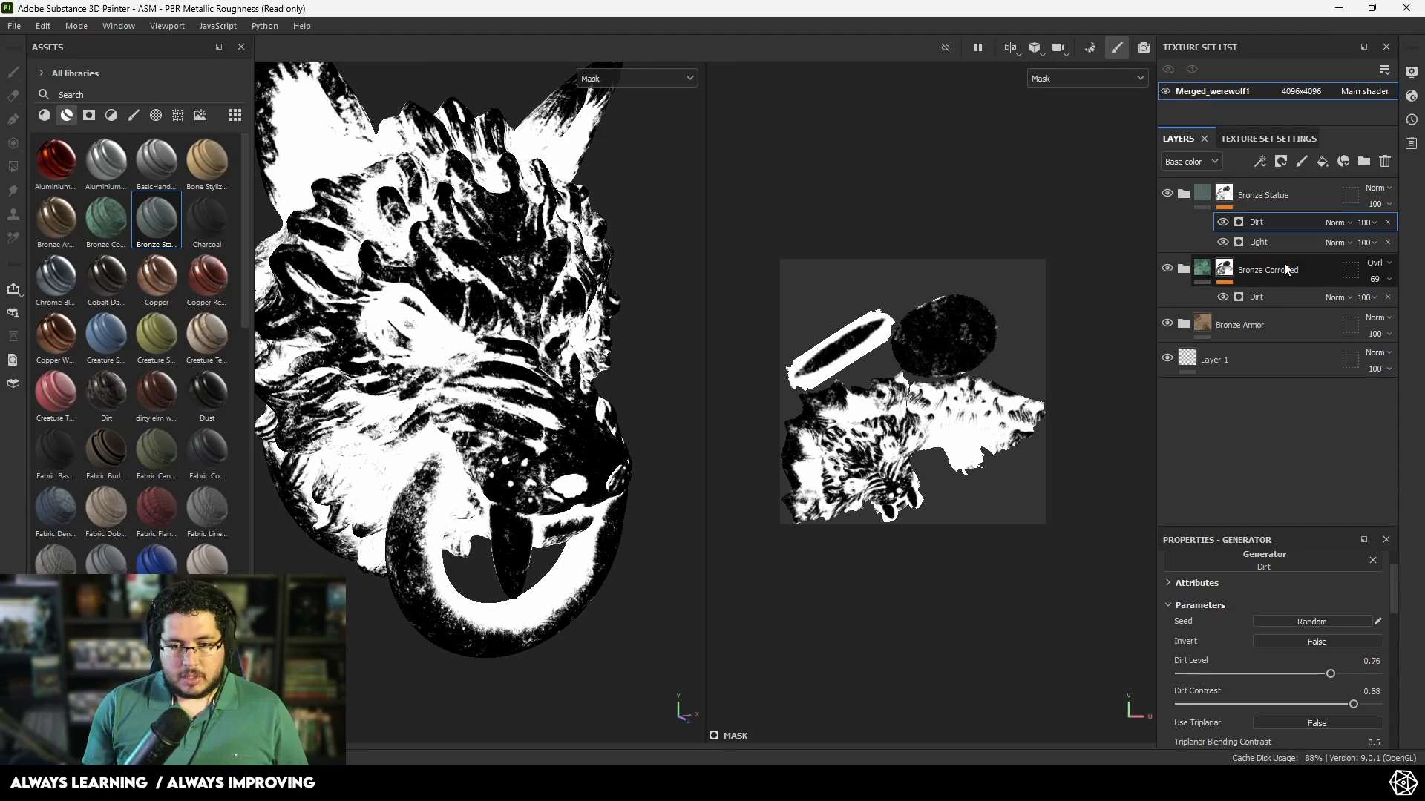
Step: Set the Bronze Statue mask's Dirt generator to Multiply, invert it, and compare the mask with and without it
{"action": "left_click", "coordinate": [1336, 223]}
{"action": "left_click", "coordinate": [1332, 296]}
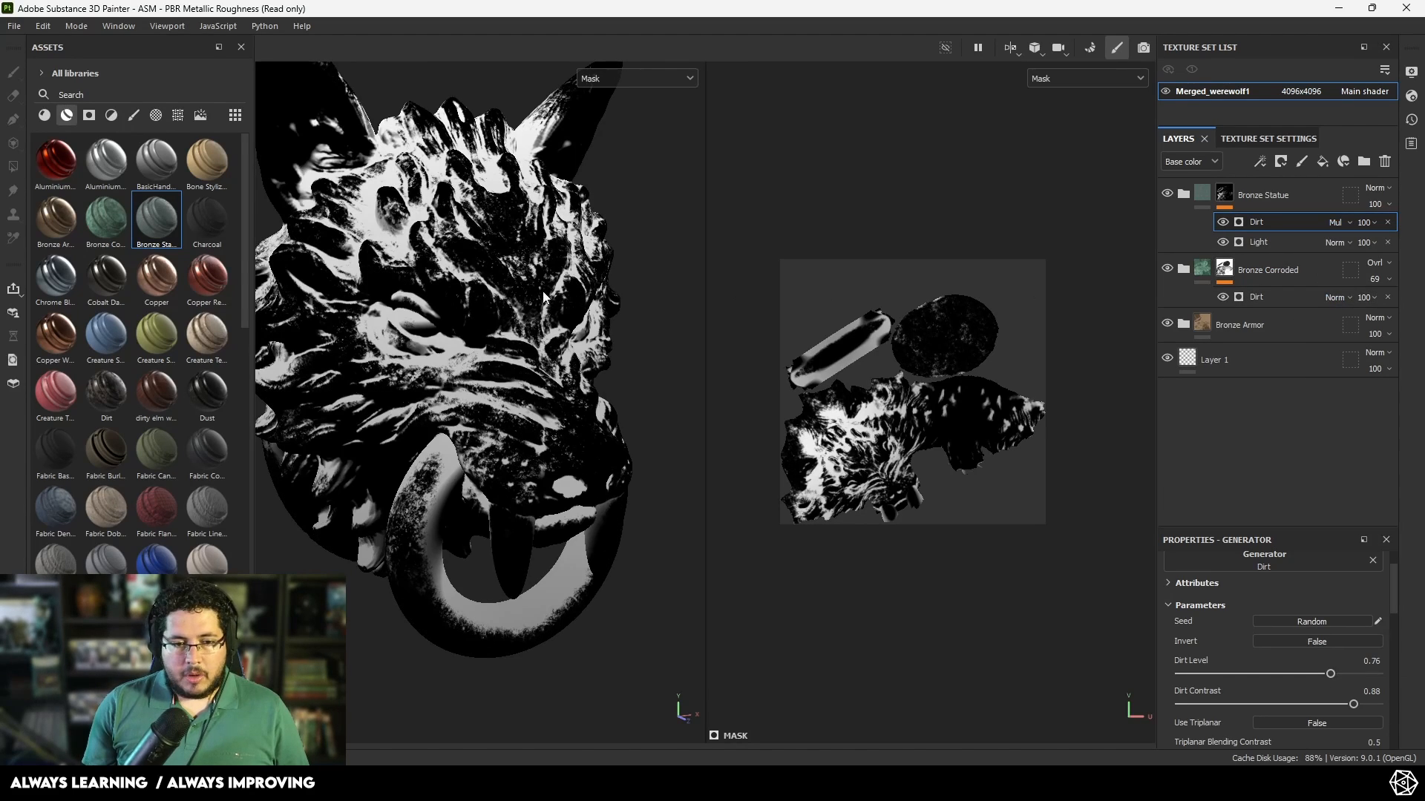
{"action": "key", "text": "f"}
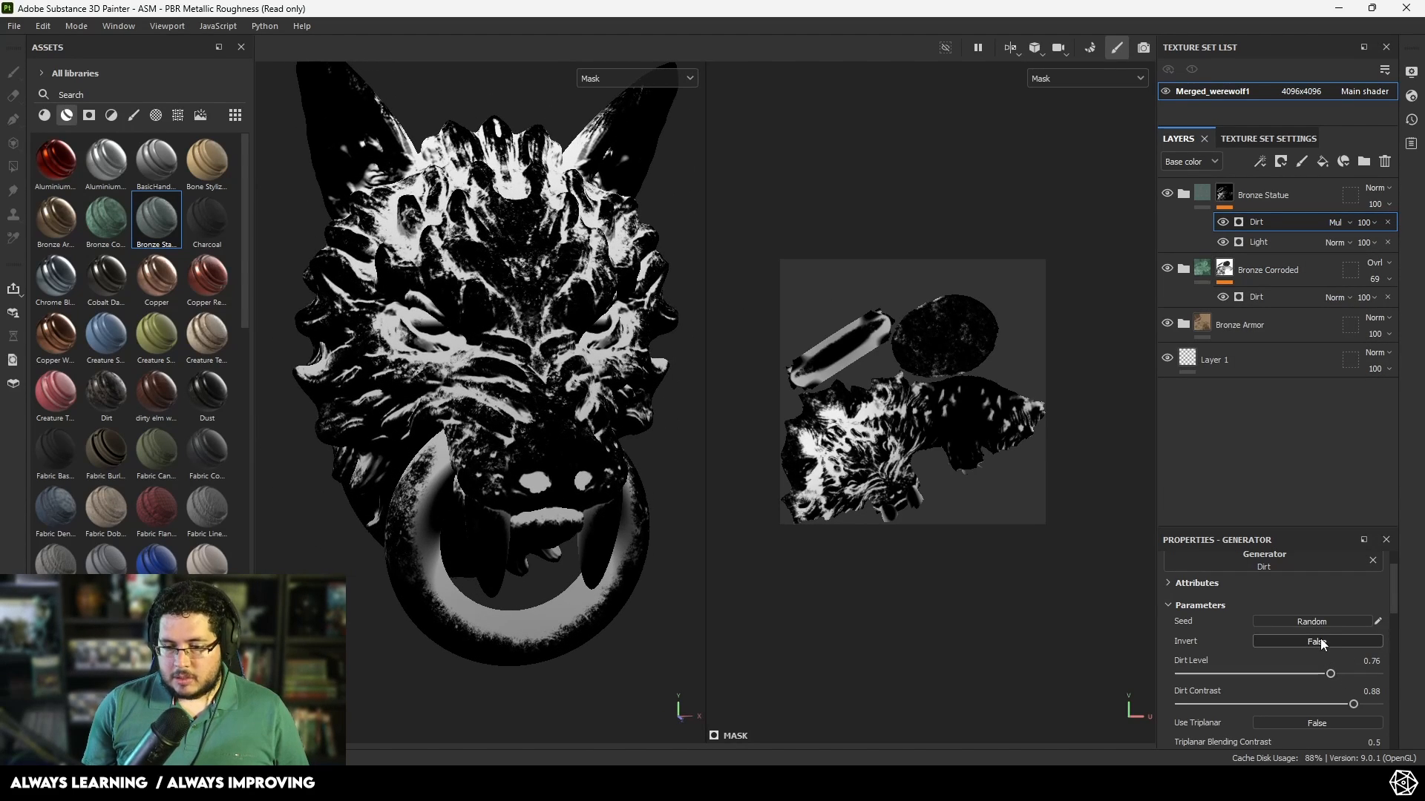
{"action": "left_click", "coordinate": [1317, 641]}
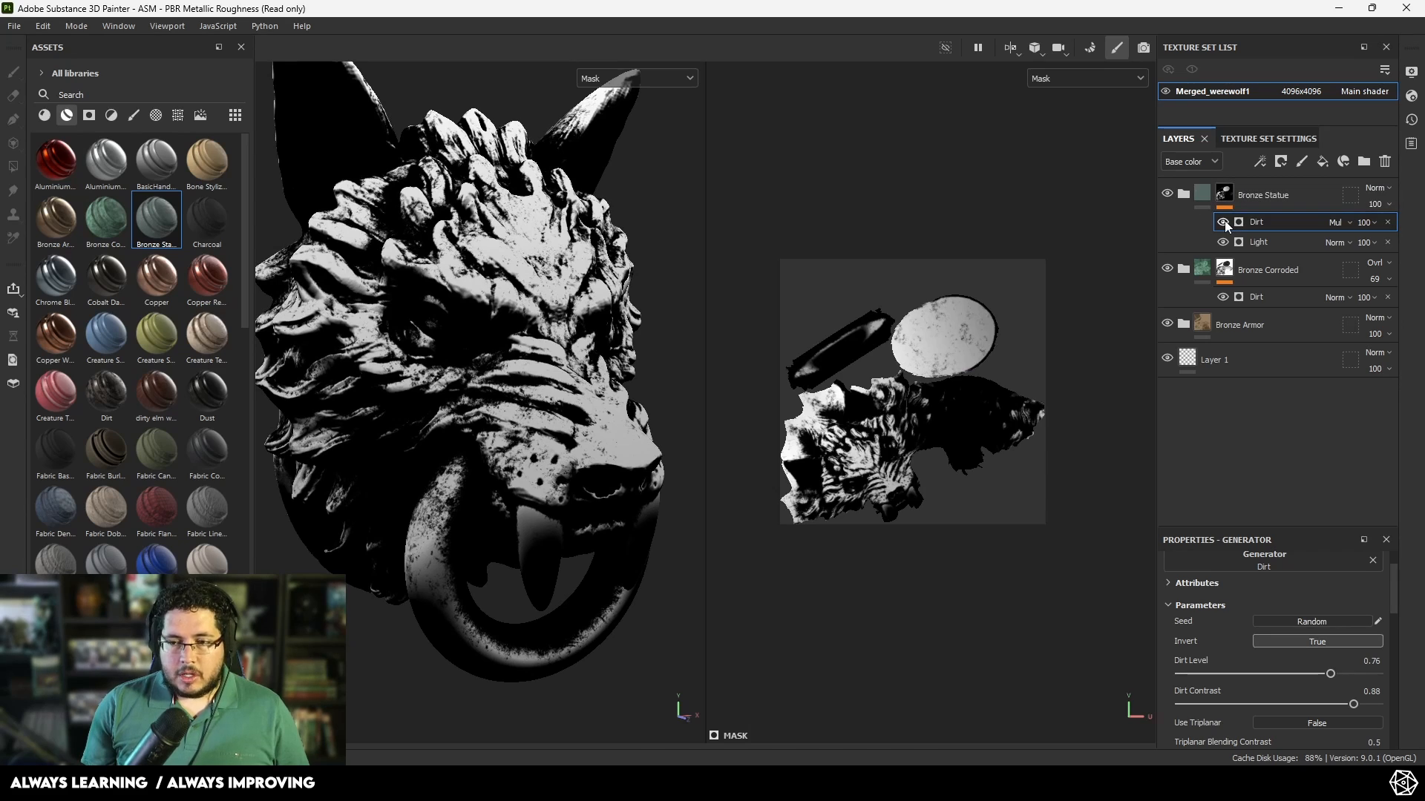
{"action": "left_click", "coordinate": [1223, 222]}
{"action": "left_click", "coordinate": [1223, 223]}
{"action": "left_click", "coordinate": [1223, 223]}
{"action": "left_click", "coordinate": [1222, 223]}
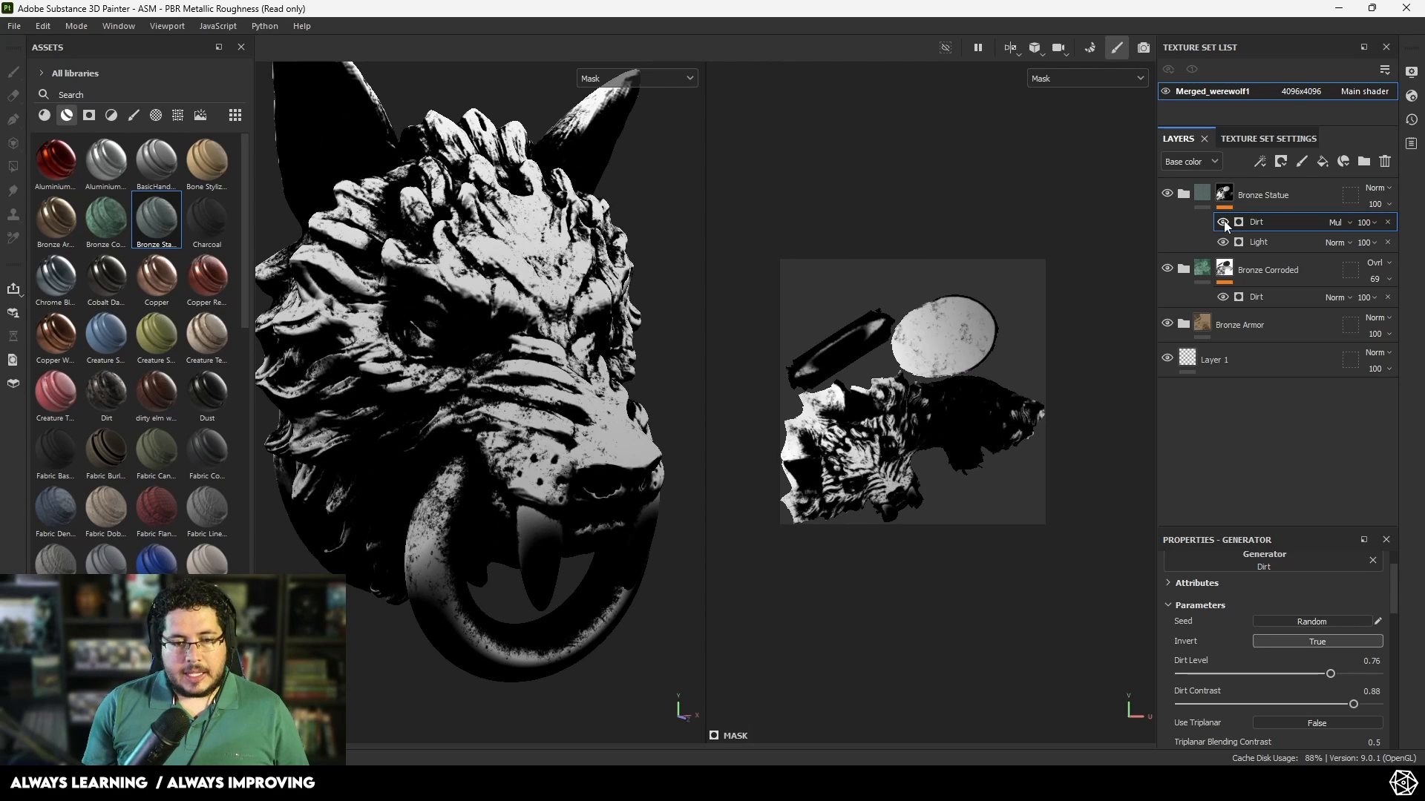
{"action": "left_click", "coordinate": [1222, 223]}
{"action": "left_click", "coordinate": [1223, 222]}
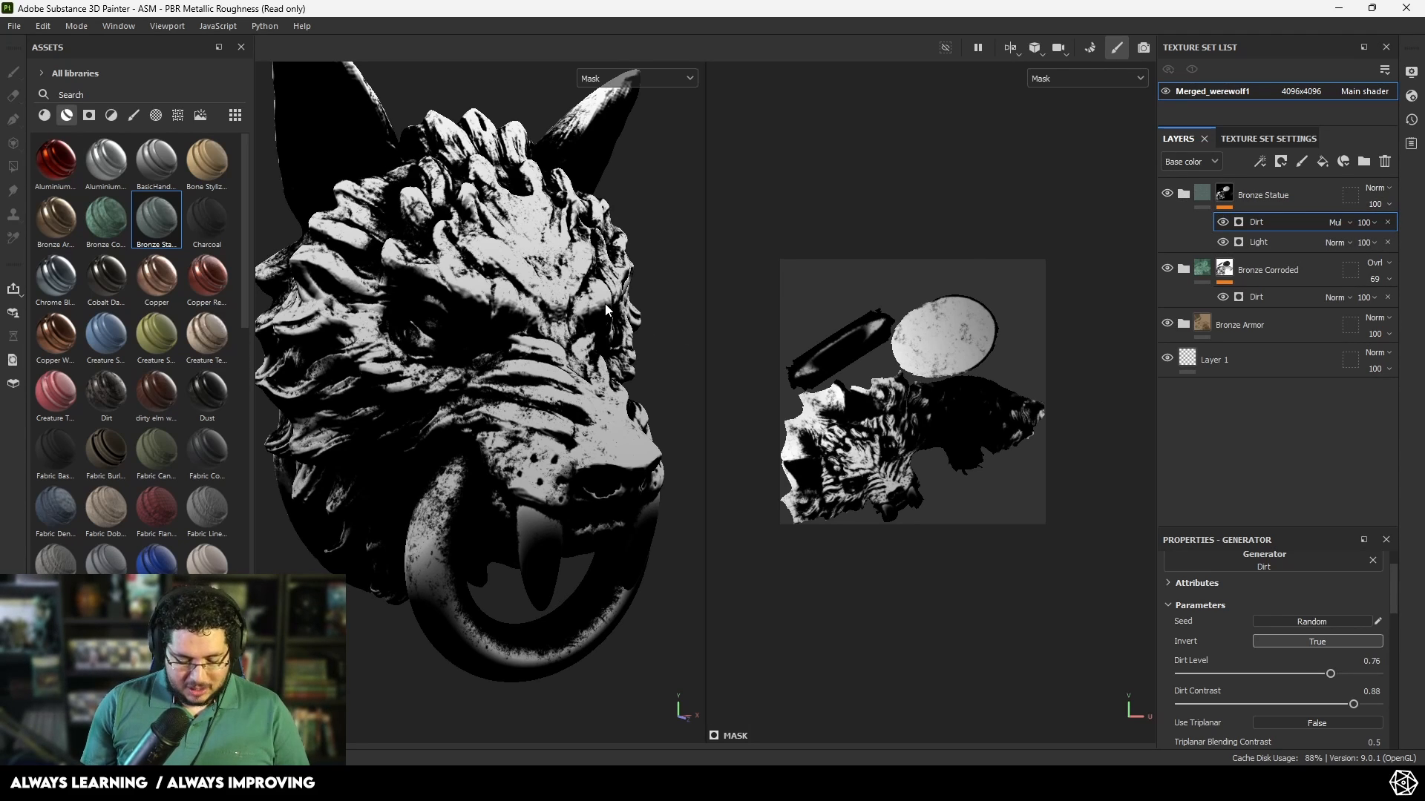
Step: Return to the material view and set the Bronze Statue folder's blending mode to Linear dodge (Add)
{"action": "key", "text": "m"}
{"action": "left_click_drag", "start_coordinate": [670, 367], "coordinate": [468, 312], "text": "alt"}
{"action": "left_click", "coordinate": [1378, 187]}
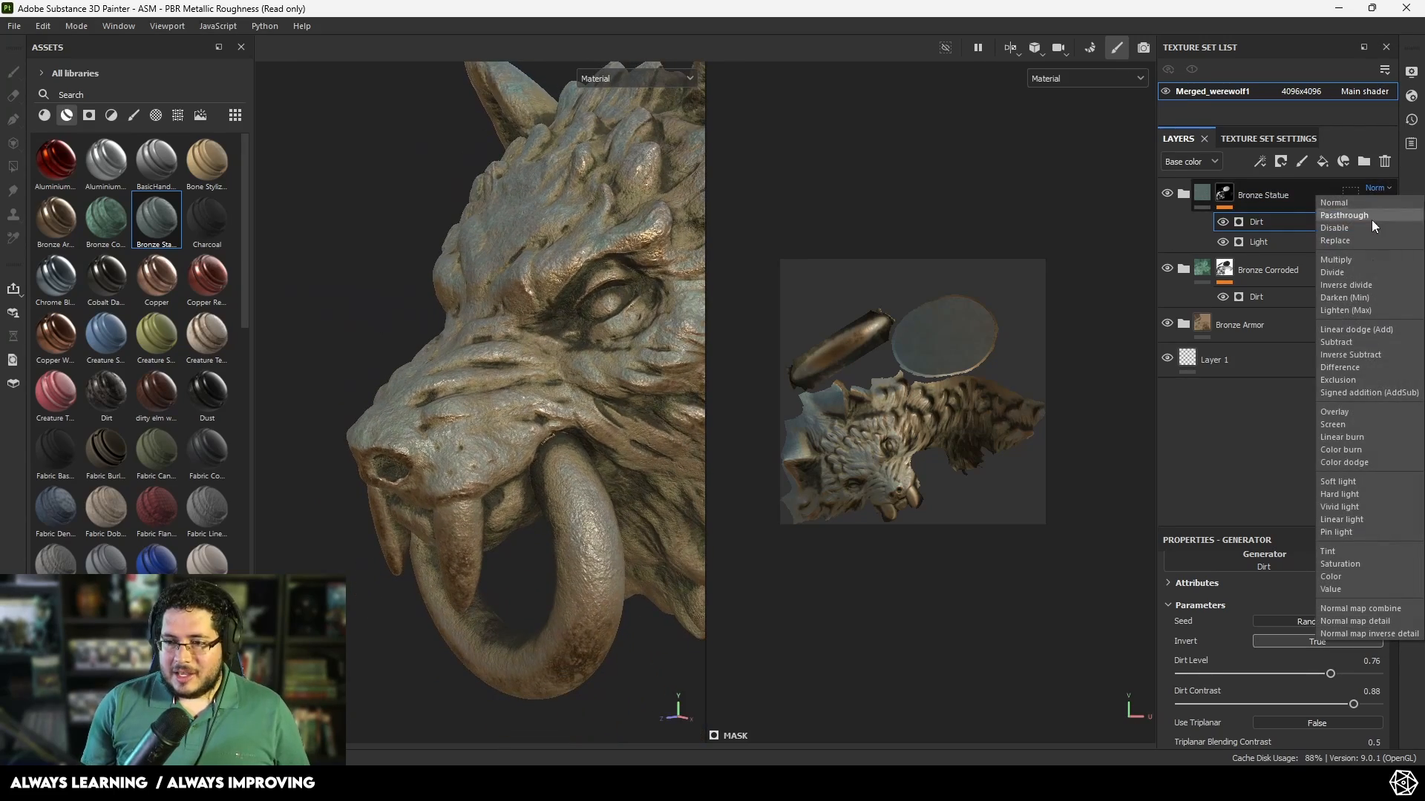
{"action": "left_click", "coordinate": [1369, 331]}
Step: Check the patina around the eye and snout, and set the Bronze Statue folder's opacity to 42
{"action": "left_click_drag", "start_coordinate": [328, 321], "coordinate": [620, 292], "text": "alt"}
{"action": "right_click_drag", "start_coordinate": [621, 292], "coordinate": [655, 391], "text": "alt"}
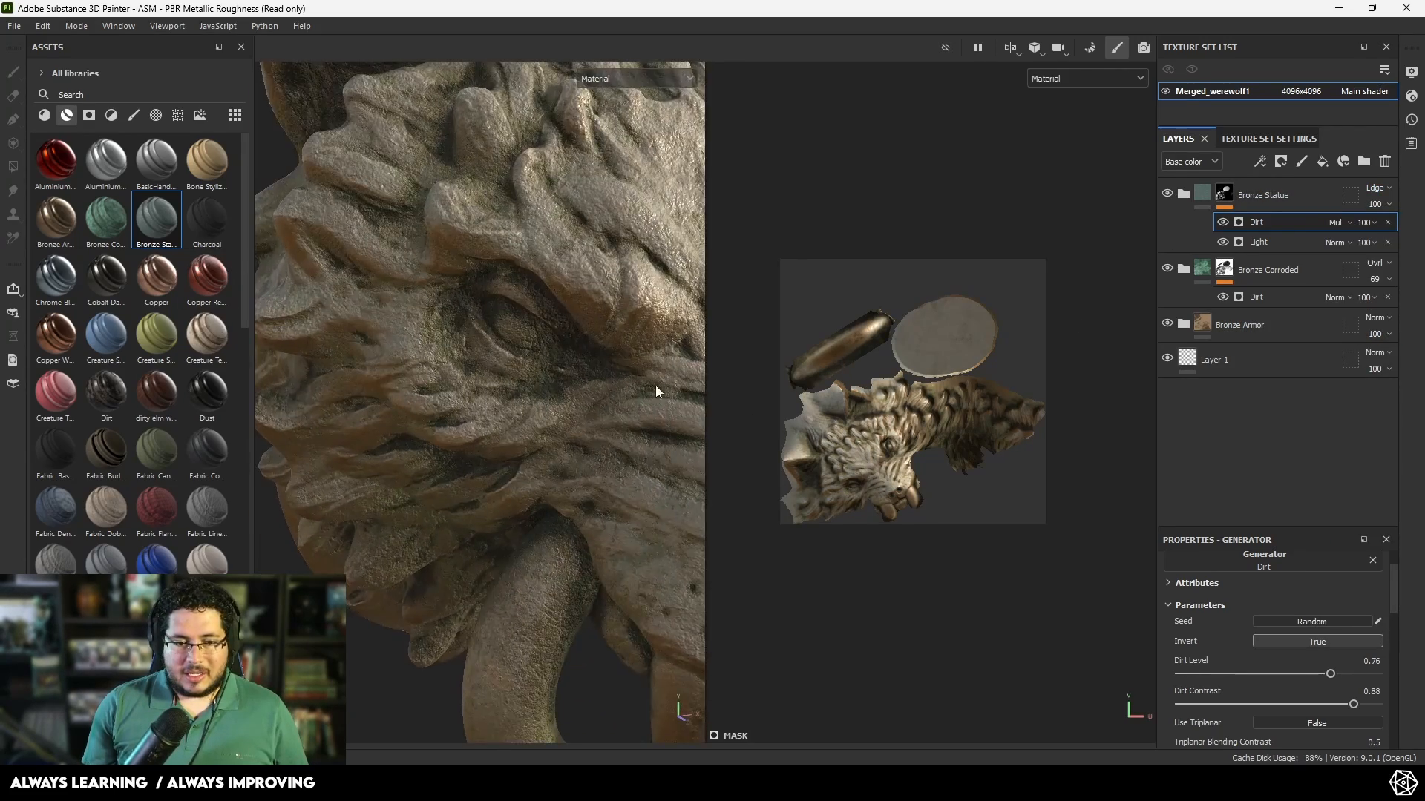
{"action": "left_click_drag", "start_coordinate": [655, 391], "coordinate": [472, 359], "text": "alt"}
{"action": "right_click_drag", "start_coordinate": [473, 363], "coordinate": [445, 334], "text": "alt"}
{"action": "left_click_drag", "start_coordinate": [445, 334], "coordinate": [608, 334], "text": "alt"}
{"action": "left_click", "coordinate": [1374, 205]}
{"action": "mouse_move", "coordinate": [1406, 233]}
{"action": "left_mouse_down"}
{"action": "mouse_move", "coordinate": [1355, 235]}
{"action": "mouse_move", "coordinate": [1381, 232]}
{"action": "left_mouse_up"}
Step: Add the Dirt smart material to the model and place it between Bronze Corroded and Bronze Armor
{"action": "right_click_drag", "start_coordinate": [593, 290], "coordinate": [521, 337], "text": "alt"}
{"action": "middle_click_drag", "start_coordinate": [522, 337], "coordinate": [479, 245], "text": "alt"}
{"action": "left_click_drag", "start_coordinate": [479, 259], "coordinate": [667, 322], "text": "alt"}
{"action": "right_click_drag", "start_coordinate": [594, 289], "coordinate": [394, 278], "text": "alt"}
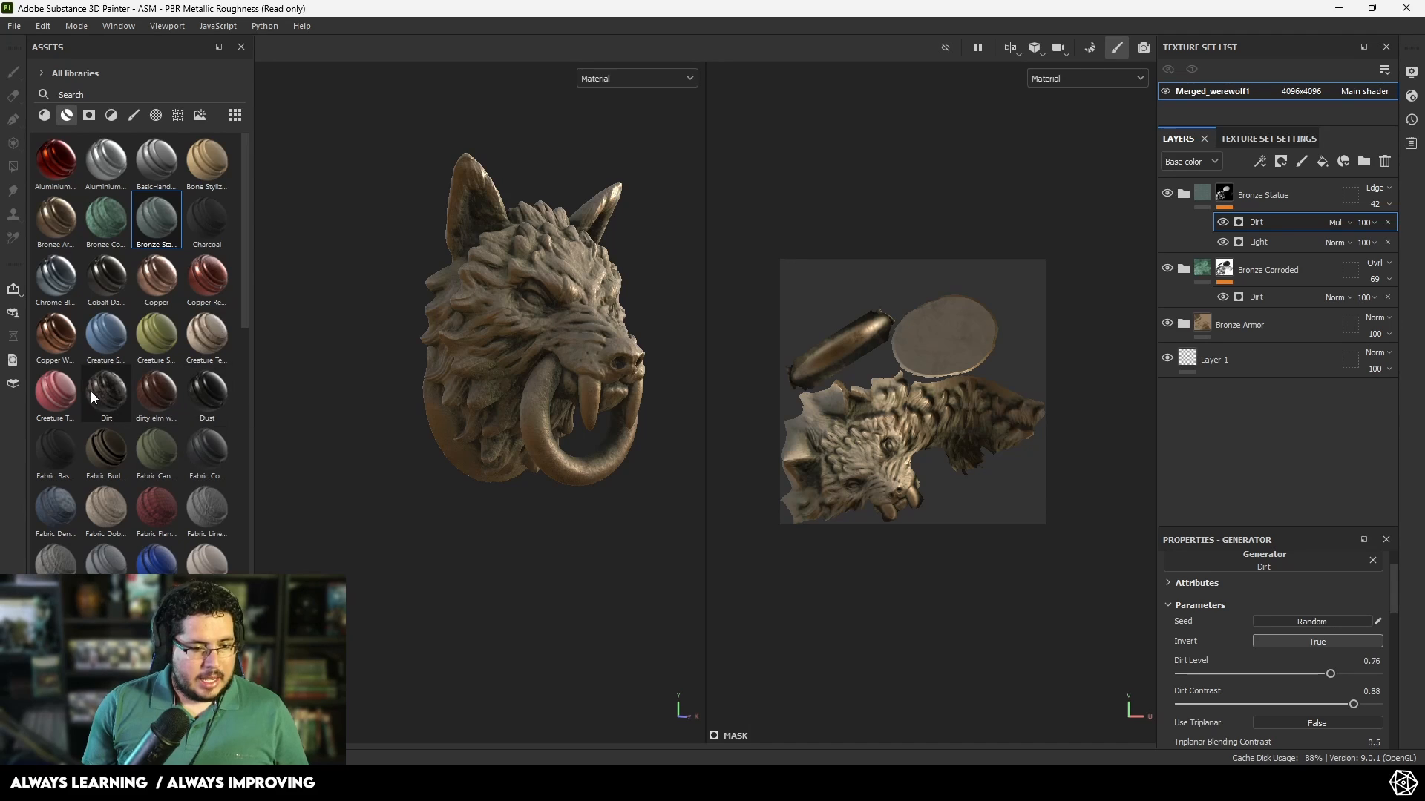
{"action": "left_click_drag", "start_coordinate": [91, 390], "coordinate": [670, 251]}
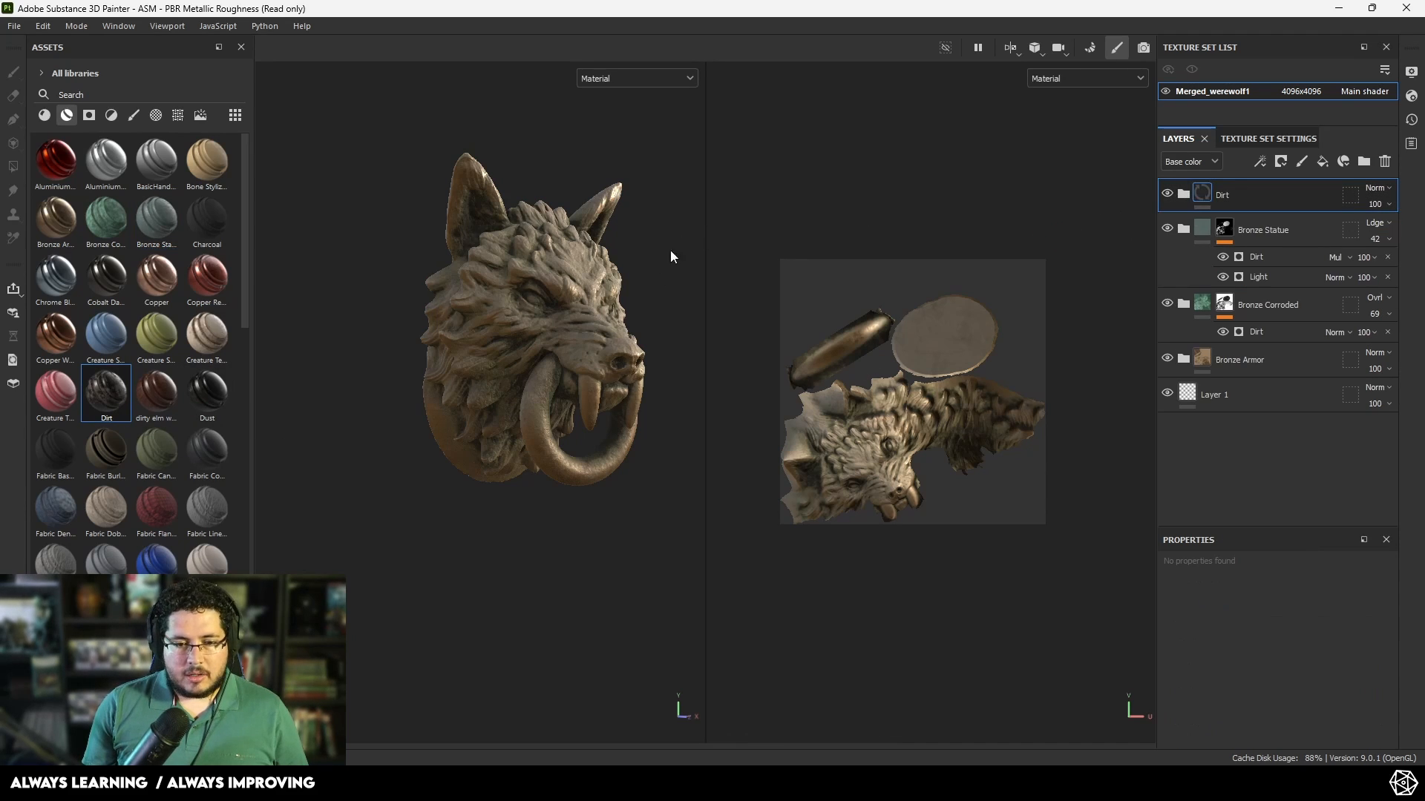
{"action": "left_click_drag", "start_coordinate": [601, 352], "coordinate": [590, 391], "text": "alt"}
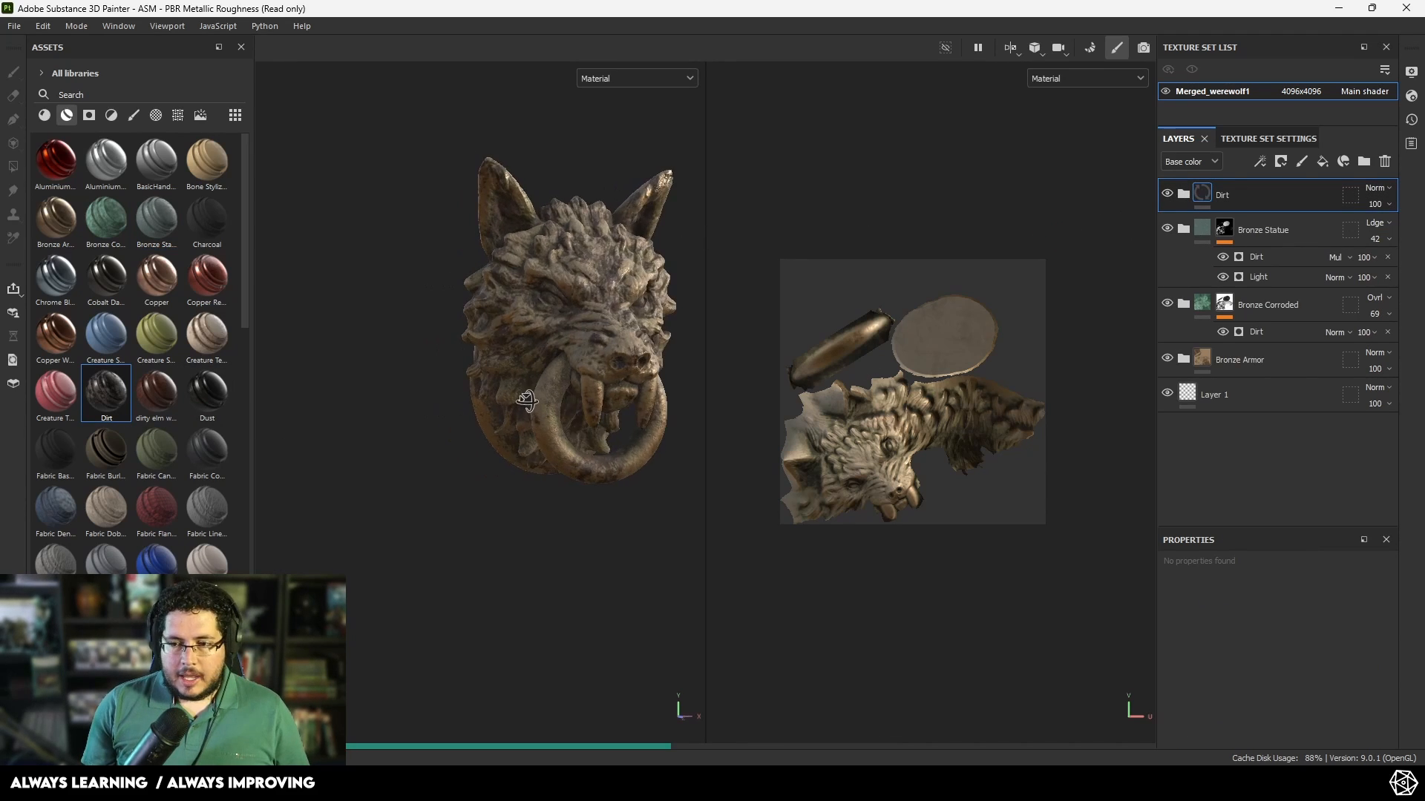
{"action": "right_click_drag", "start_coordinate": [590, 392], "coordinate": [581, 362], "text": "alt"}
{"action": "middle_click_drag", "start_coordinate": [504, 385], "coordinate": [505, 379], "text": "alt"}
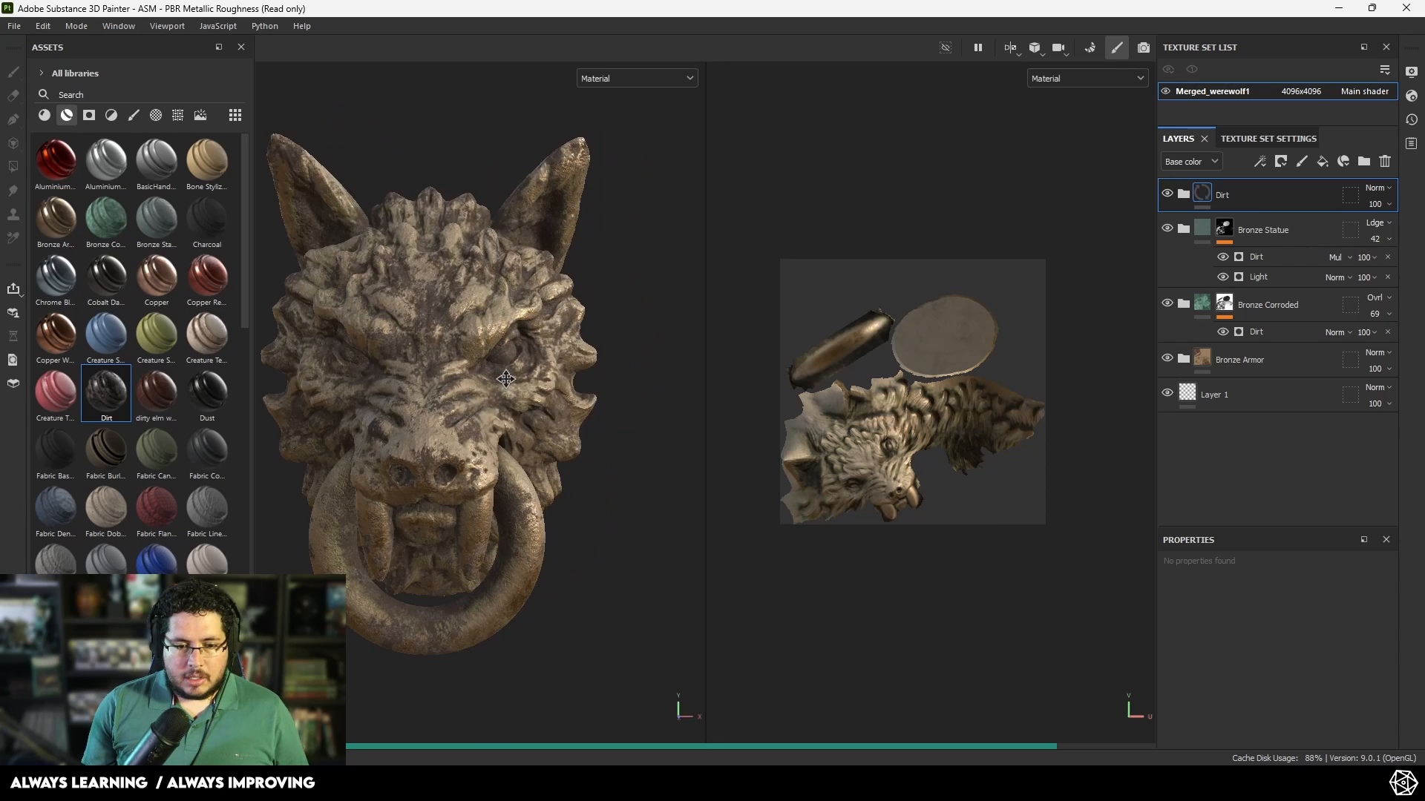
{"action": "left_click_drag", "start_coordinate": [1232, 195], "coordinate": [1268, 335]}
Step: Set the Dirt smart material folder's base color blending mode to Overlay
{"action": "left_click", "coordinate": [1377, 188]}
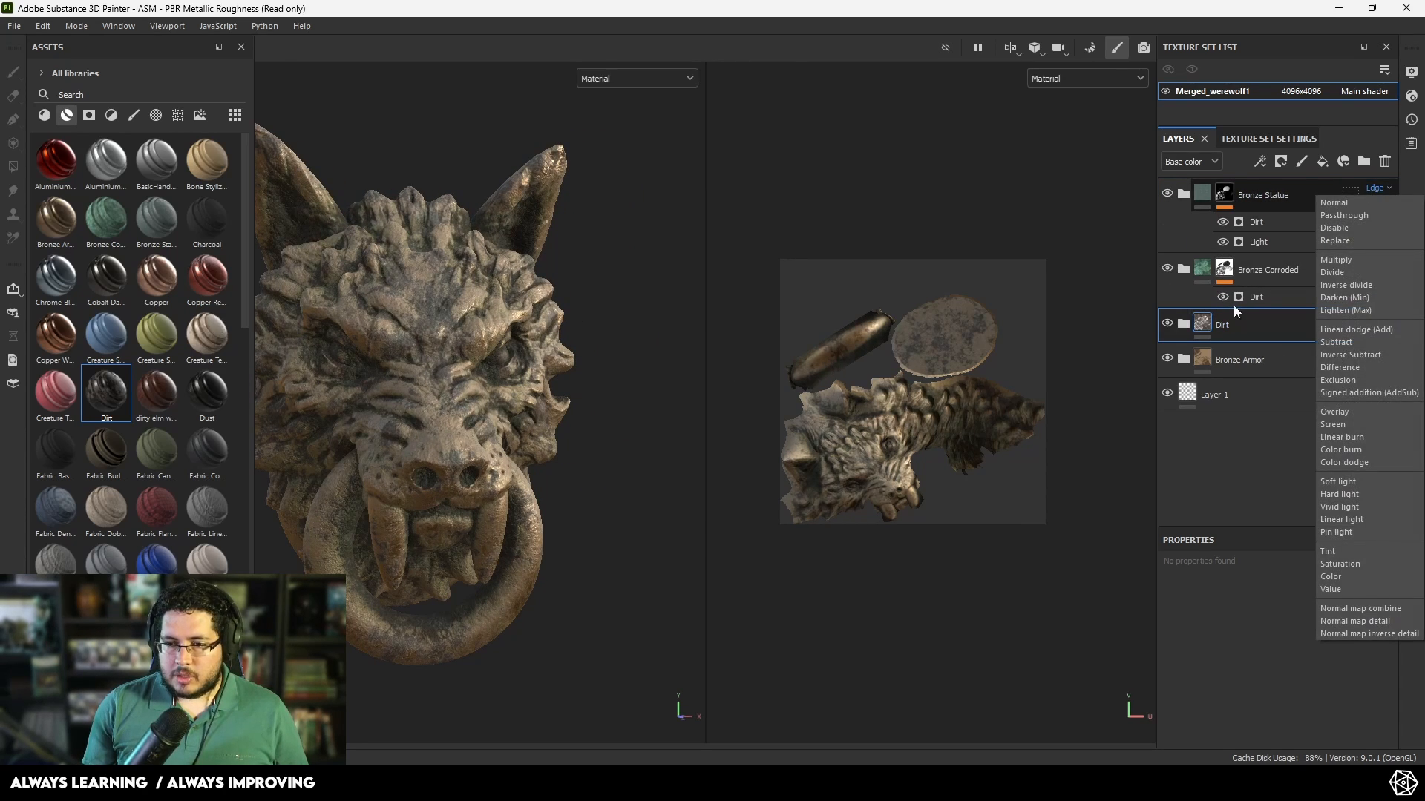
{"action": "left_click", "coordinate": [1373, 331]}
{"action": "left_click", "coordinate": [1374, 319]}
{"action": "left_click", "coordinate": [1344, 220]}
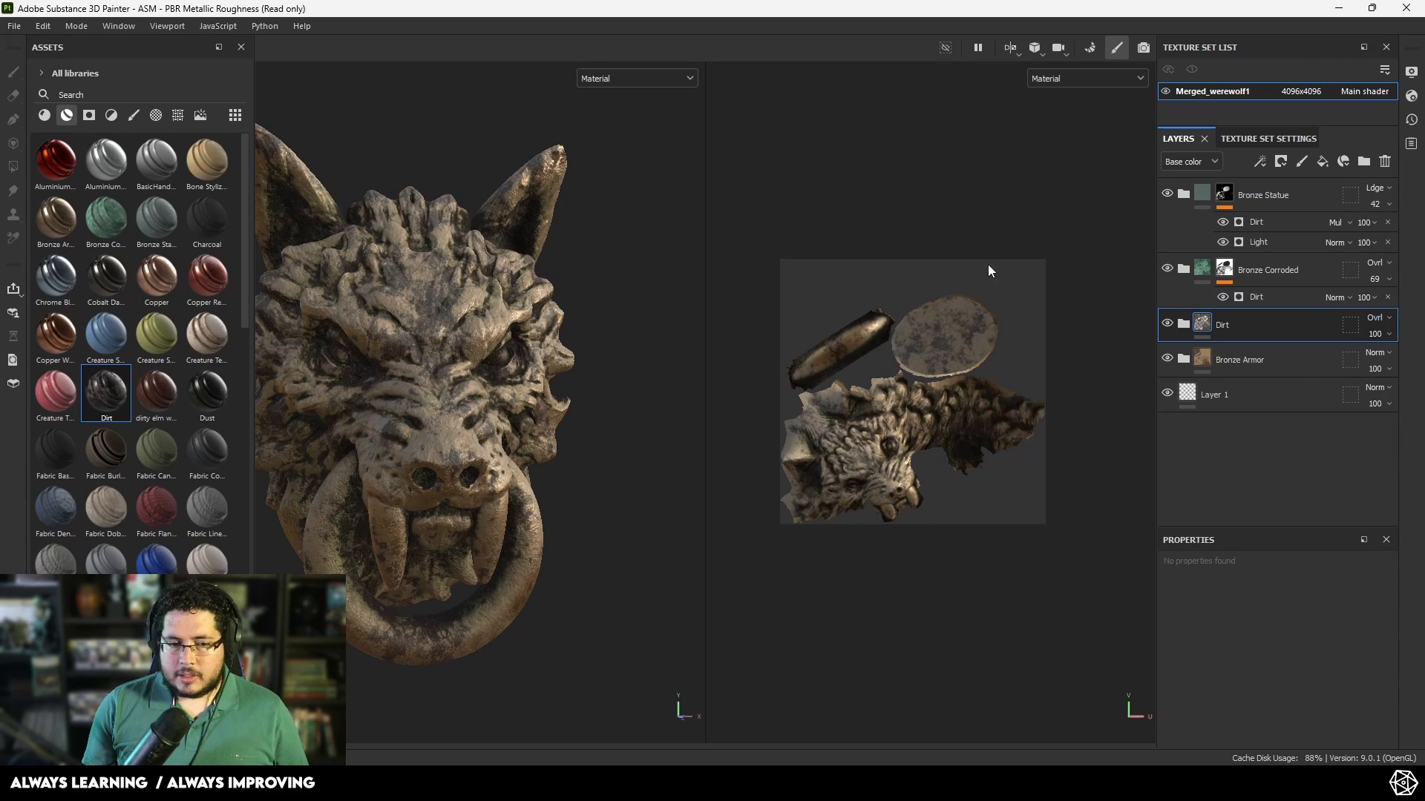
Step: Set the Dirt smart material's opacity to 64 and compare the model with the folder hidden and shown
{"action": "left_click_drag", "start_coordinate": [564, 245], "coordinate": [641, 245], "text": "alt"}
{"action": "scroll", "coordinate": [641, 245], "scroll_direction": "up", "scroll_amount": 3}
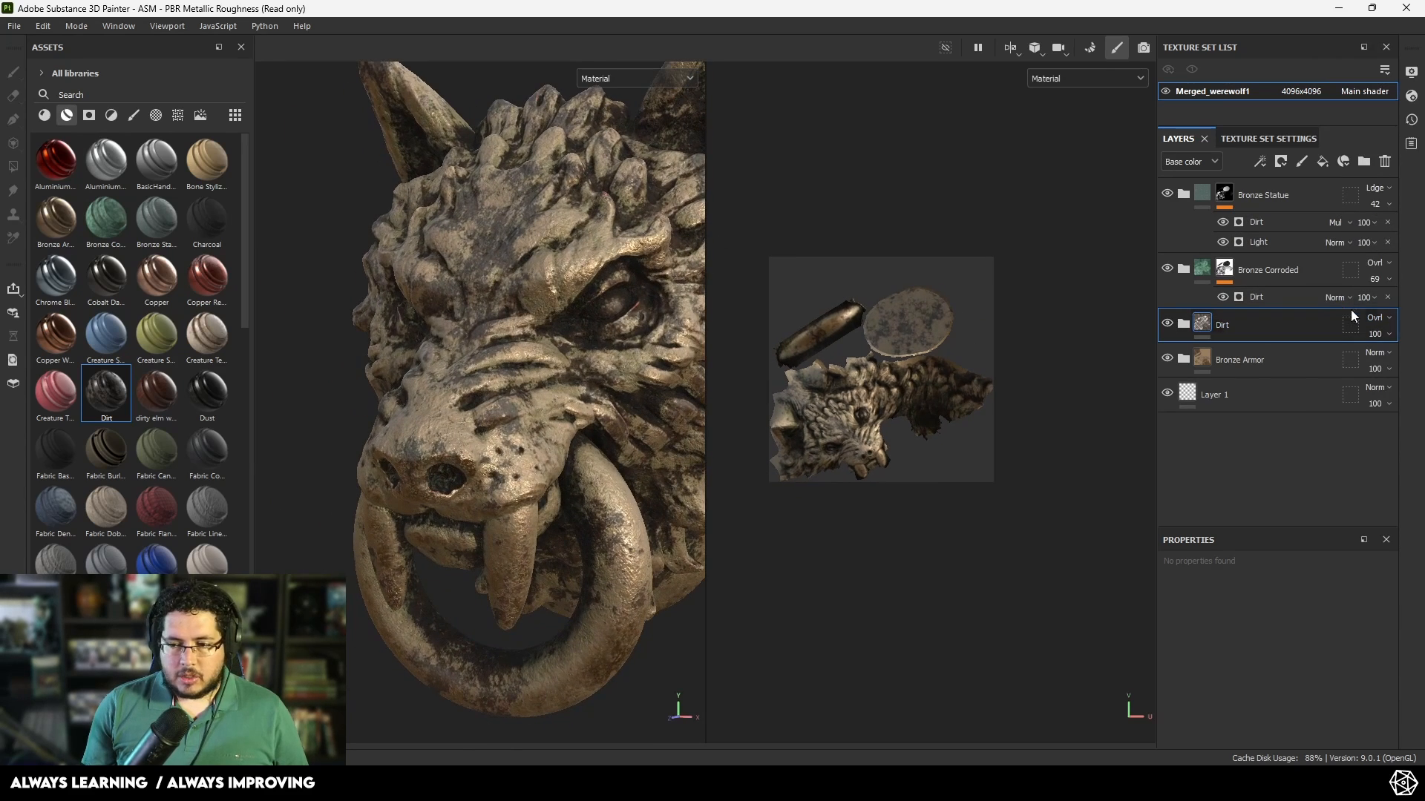
{"action": "left_click", "coordinate": [1375, 334]}
{"action": "mouse_move", "coordinate": [1402, 361]}
{"action": "left_mouse_down"}
{"action": "mouse_move", "coordinate": [1381, 361]}
{"action": "mouse_move", "coordinate": [1395, 361]}
{"action": "left_mouse_up"}
{"action": "left_click", "coordinate": [1167, 325]}
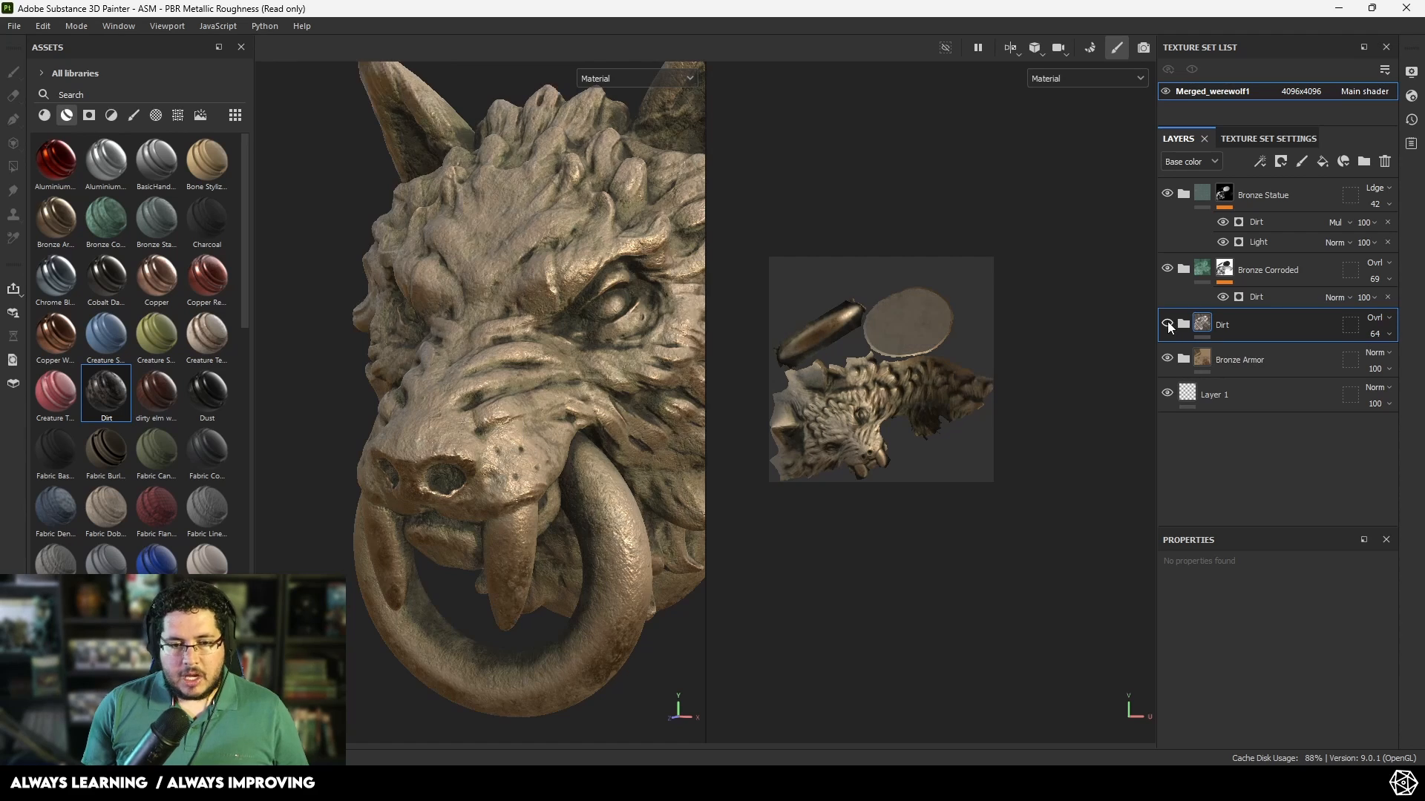
{"action": "left_click", "coordinate": [1167, 324]}
Step: Examine the layered bronze and dirt on the whole door knocker from several angles and distances
{"action": "scroll", "coordinate": [477, 334], "scroll_direction": "down", "scroll_amount": 3}
{"action": "left_click_drag", "start_coordinate": [478, 334], "coordinate": [636, 331], "text": "alt"}
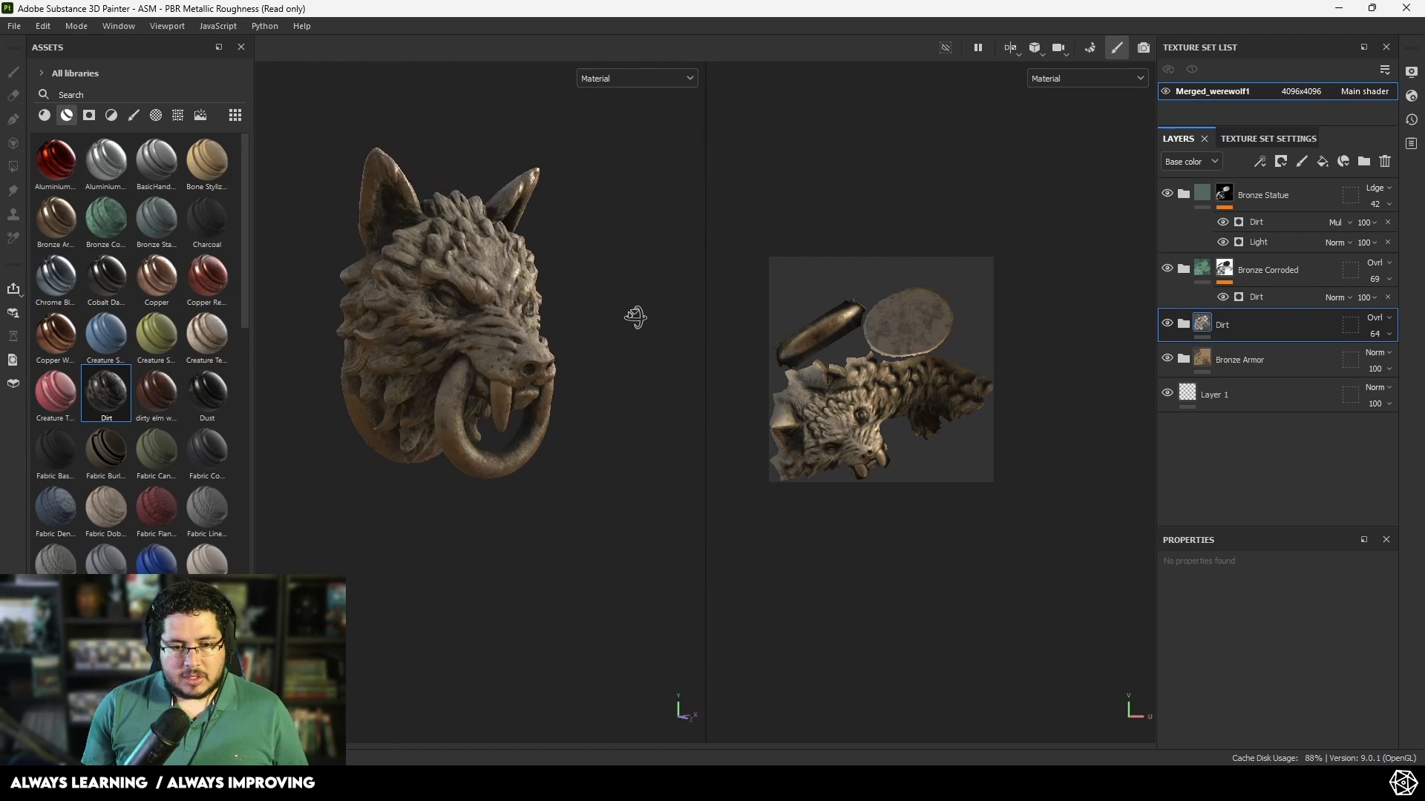
{"action": "scroll", "coordinate": [468, 338], "scroll_direction": "up", "scroll_amount": 3}
{"action": "left_click_drag", "start_coordinate": [467, 338], "coordinate": [408, 341], "text": "alt"}
{"action": "scroll", "coordinate": [554, 355], "scroll_direction": "down", "scroll_amount": 2}
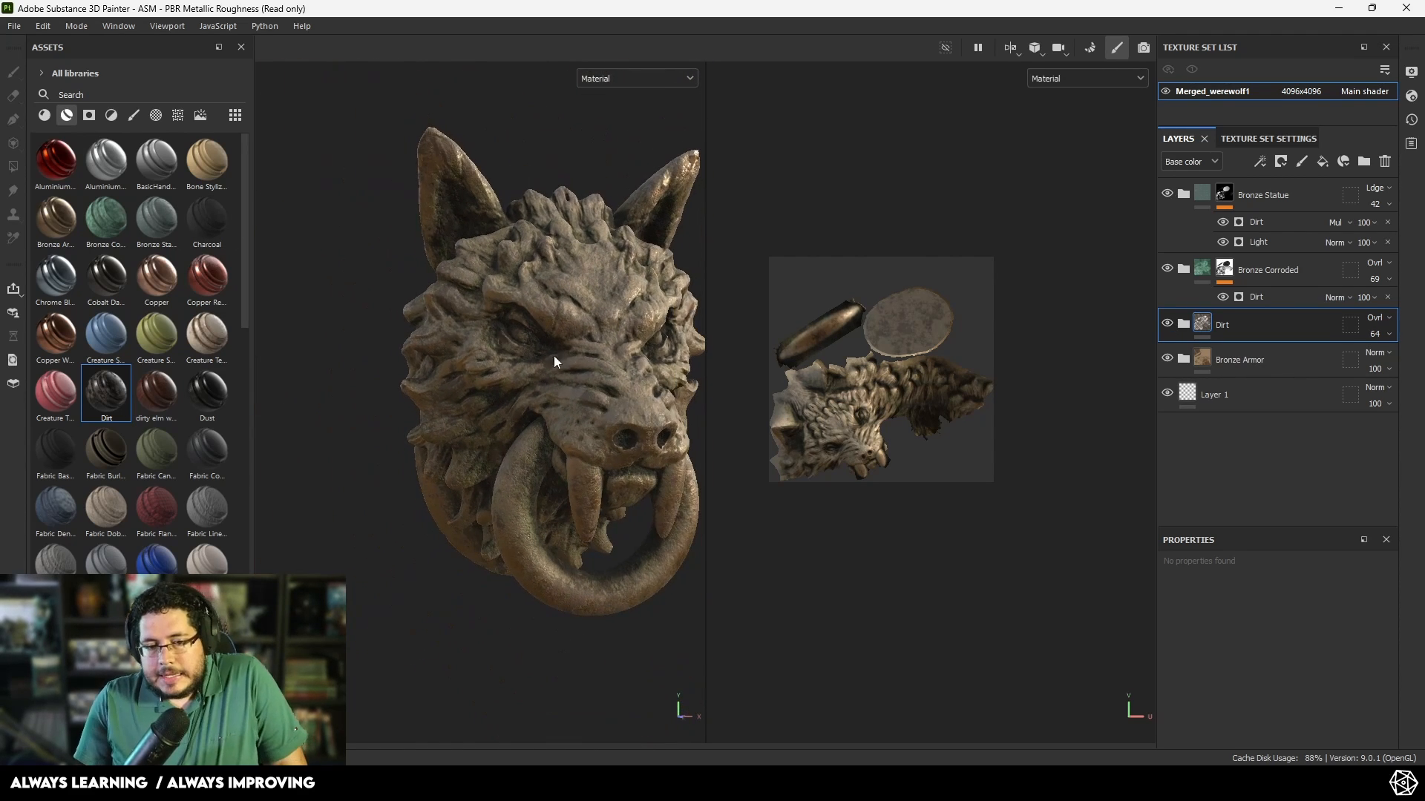
{"action": "scroll", "coordinate": [532, 309], "scroll_direction": "up", "scroll_amount": 2}
{"action": "left_click_drag", "start_coordinate": [532, 308], "coordinate": [565, 337], "text": "alt"}
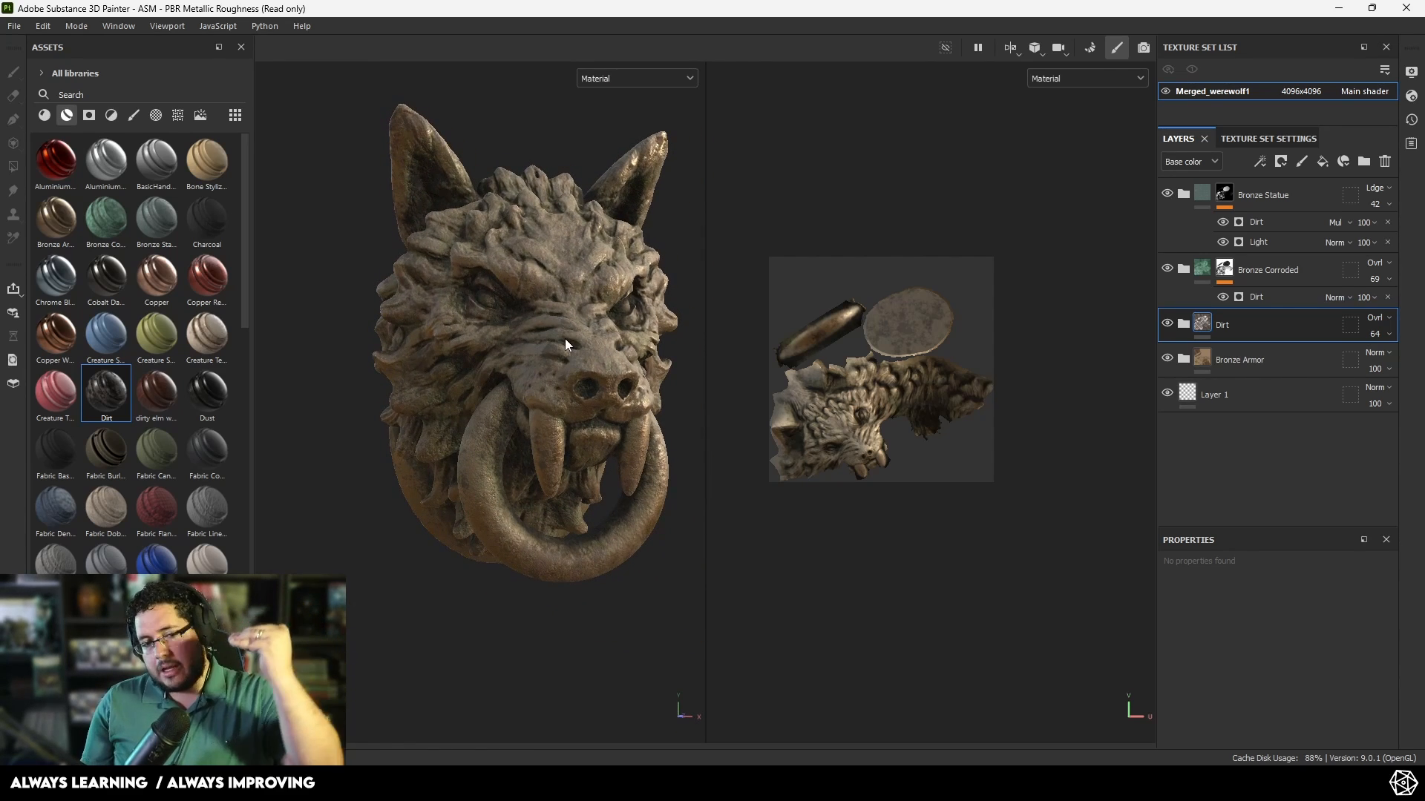
{"action": "scroll", "coordinate": [562, 334], "scroll_direction": "up", "scroll_amount": 5}
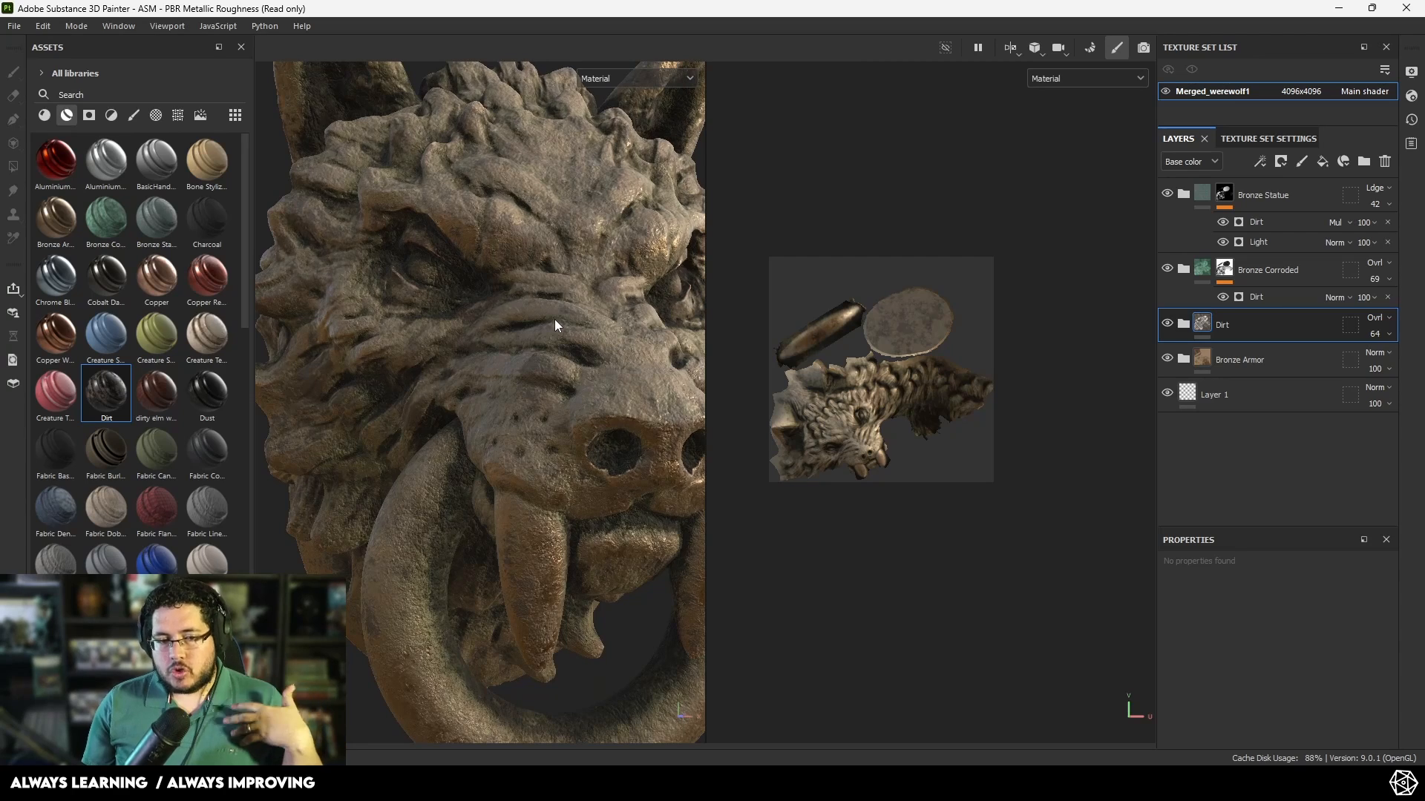
{"action": "scroll", "coordinate": [555, 319], "scroll_direction": "down", "scroll_amount": 3}
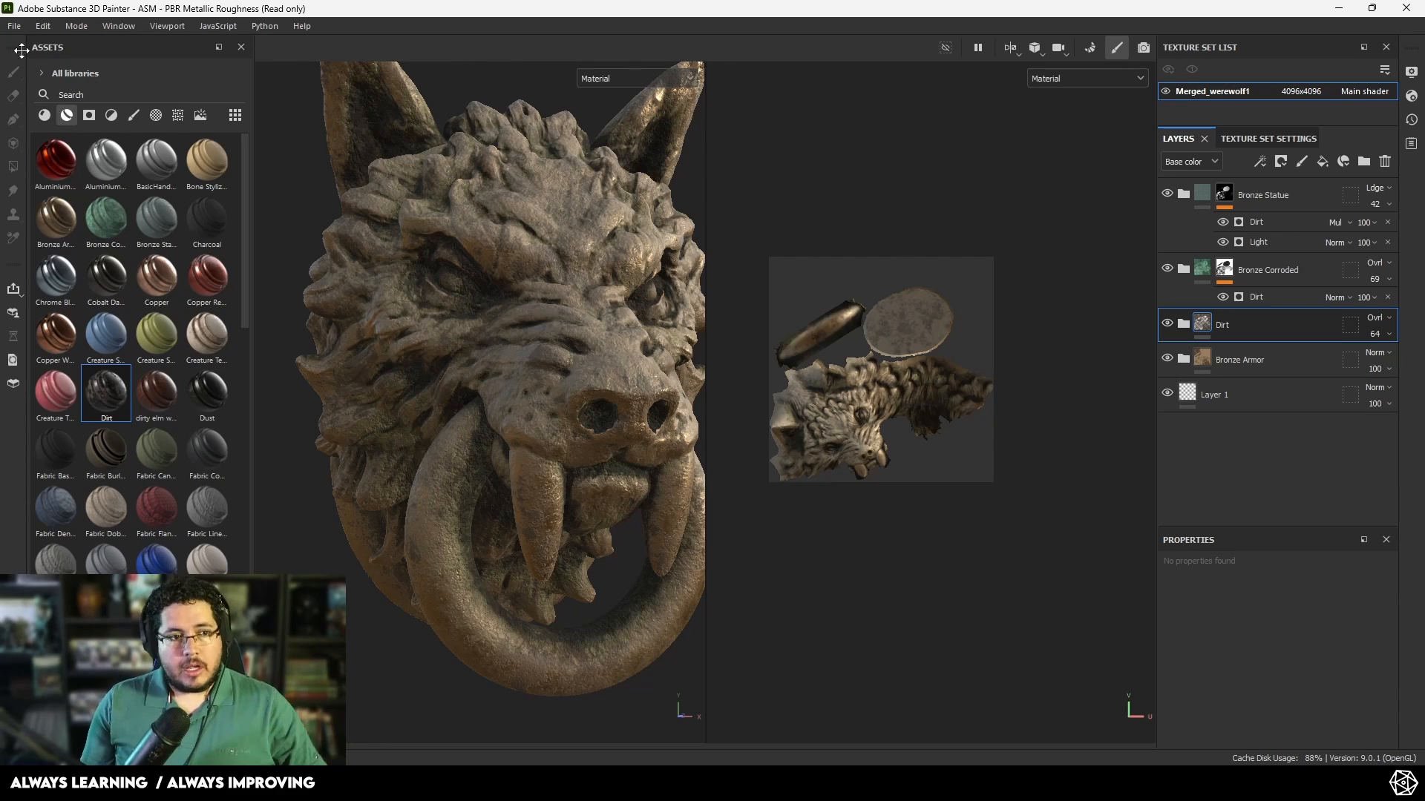
Step: Open the texture export settings and choose the Desktop as the output directory
{"action": "left_click", "coordinate": [14, 26]}
{"action": "left_click", "coordinate": [111, 236]}
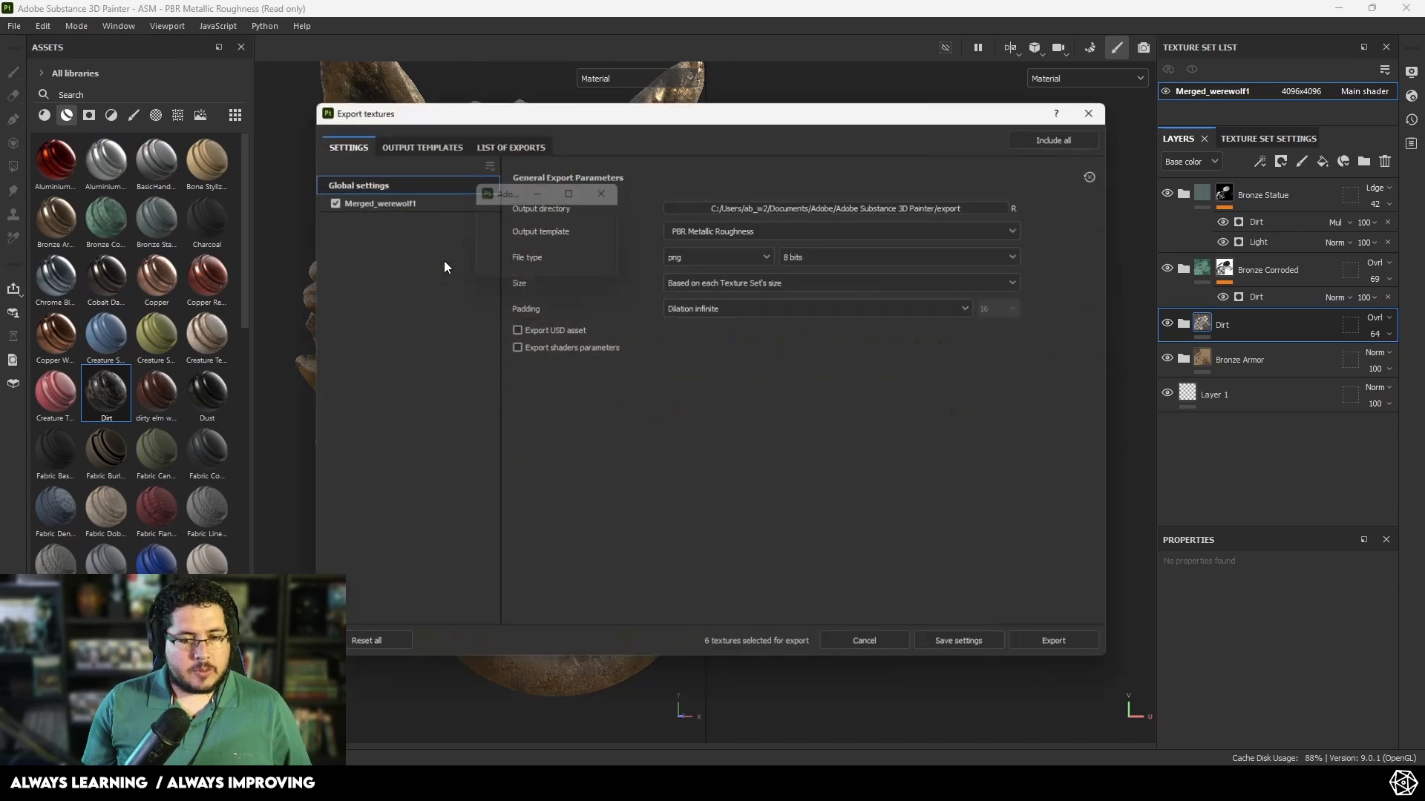
{"action": "left_click", "coordinate": [788, 208]}
{"action": "left_click", "coordinate": [371, 264]}
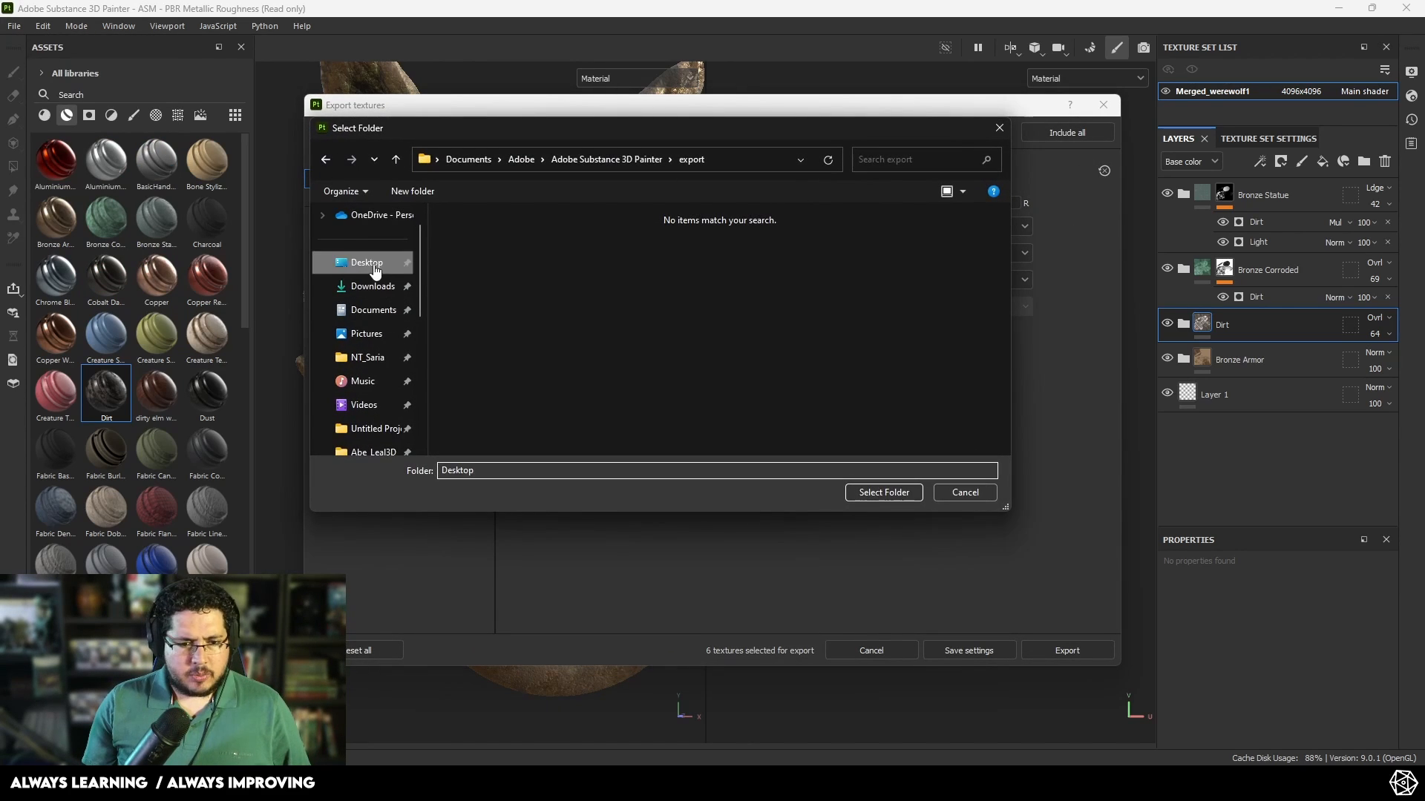
{"action": "left_click", "coordinate": [893, 492]}
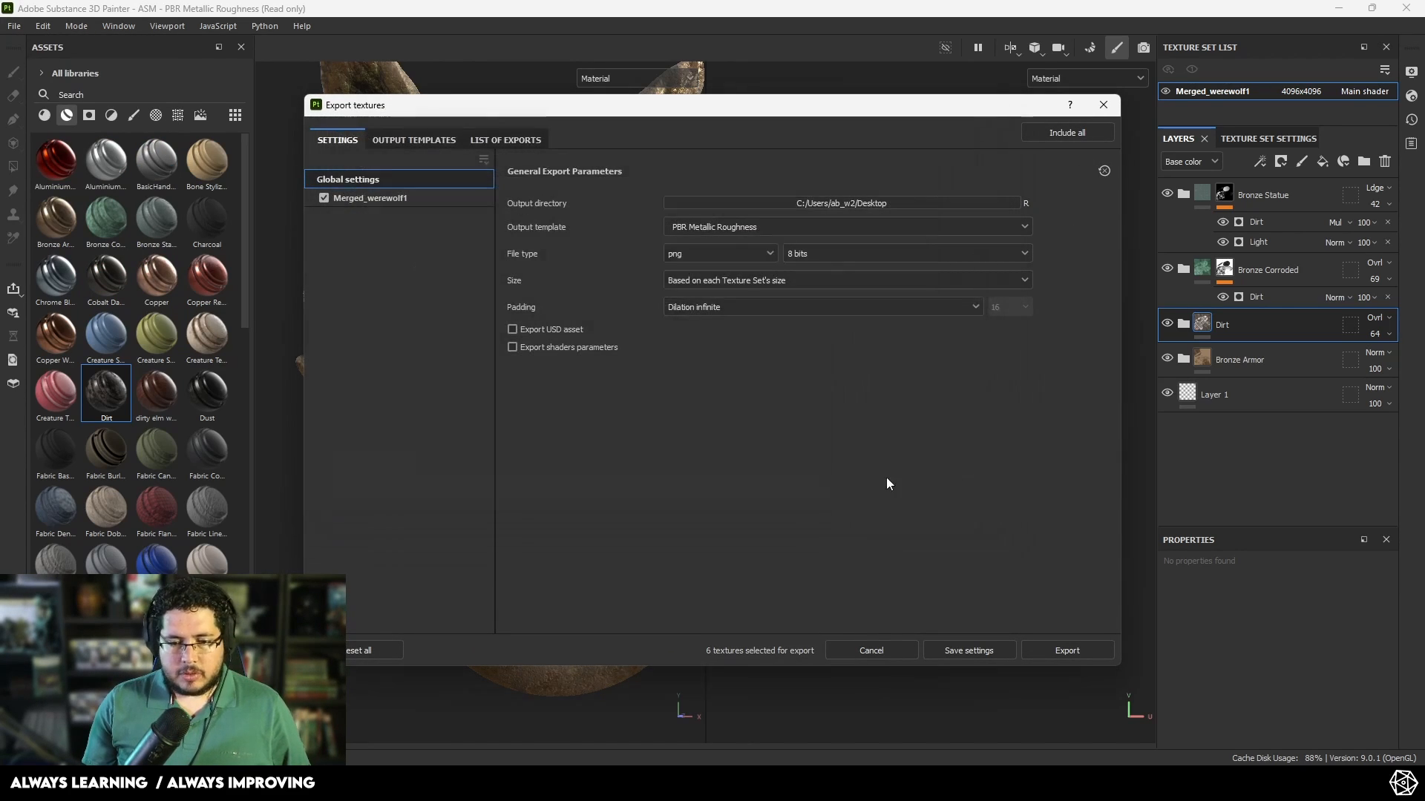
Step: Keep png as the file type, choose the Unreal Engine 4 (Packed) output template, export the textures, and close the export dialog
{"action": "left_click", "coordinate": [711, 256]}
{"action": "left_click", "coordinate": [745, 252]}
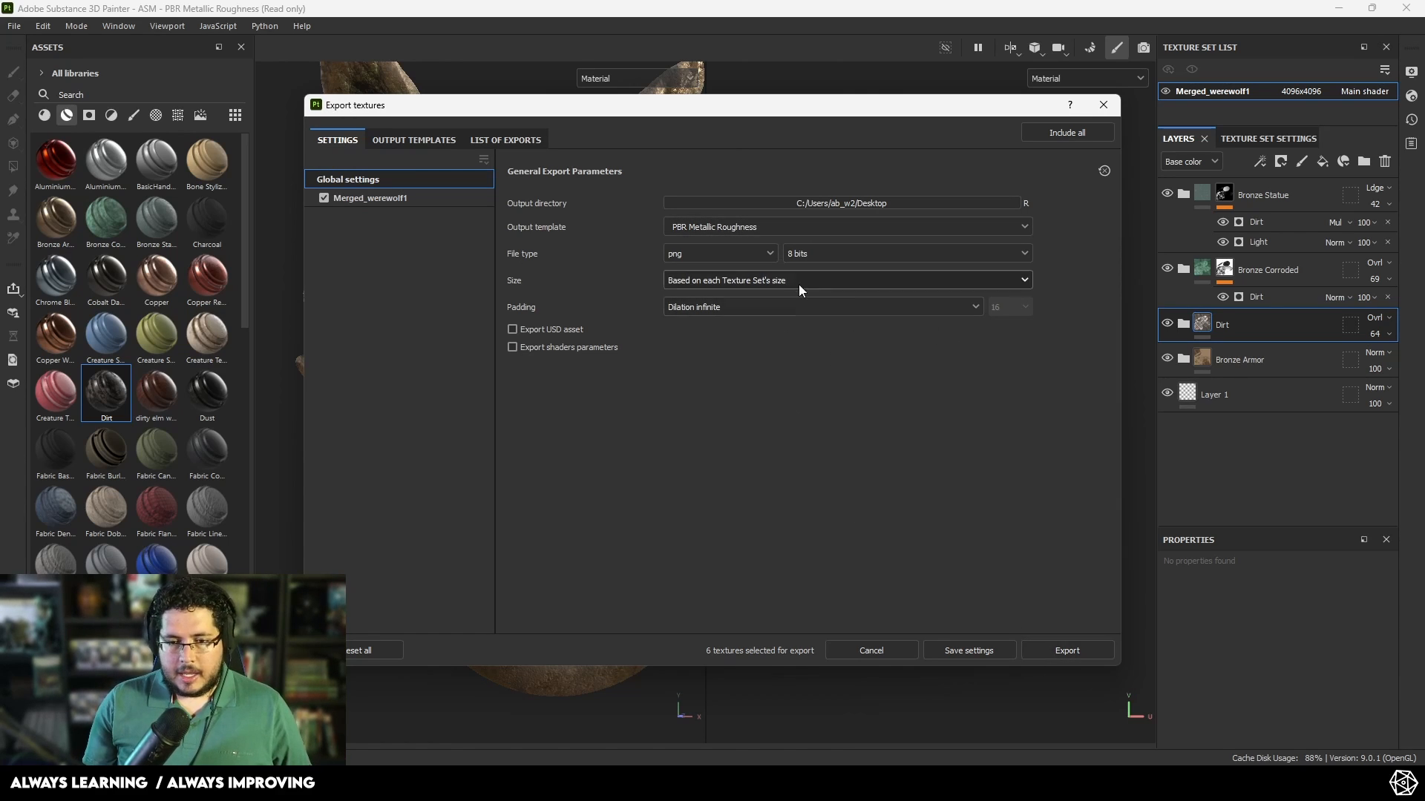
{"action": "left_click", "coordinate": [786, 227]}
{"action": "scroll", "coordinate": [727, 327], "scroll_direction": "down", "scroll_amount": 3}
{"action": "scroll", "coordinate": [713, 317], "scroll_direction": "up", "scroll_amount": 5}
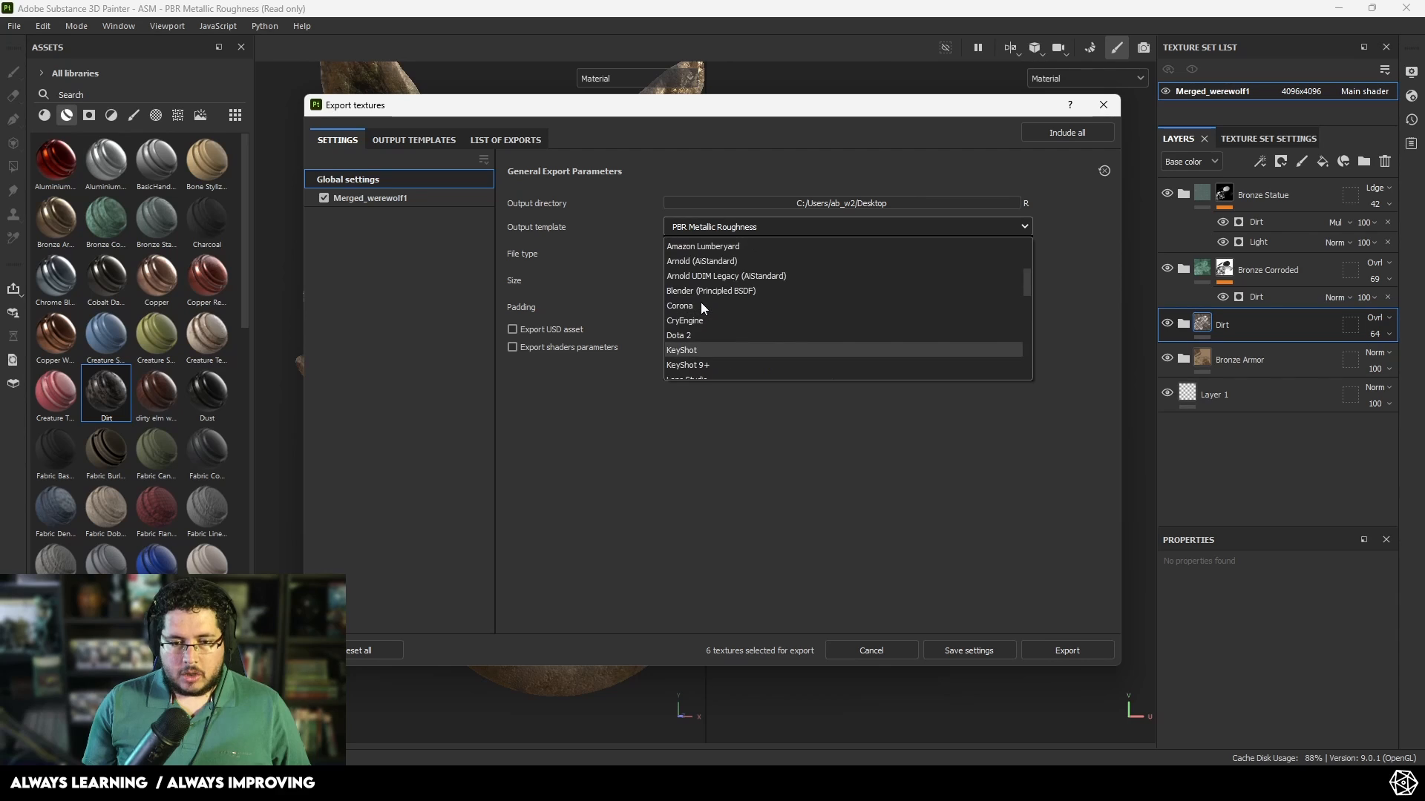
{"action": "scroll", "coordinate": [705, 311], "scroll_direction": "down", "scroll_amount": 8}
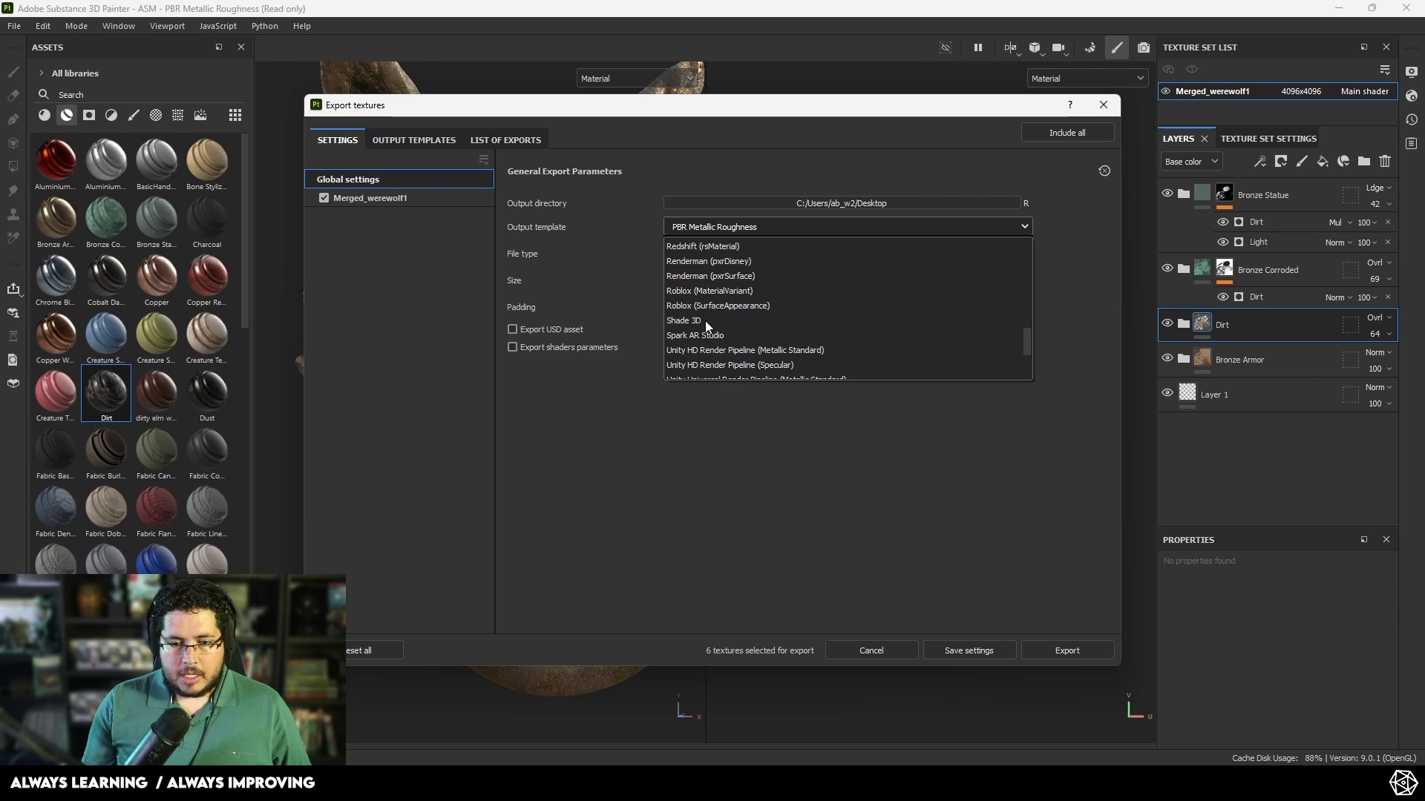
{"action": "scroll", "coordinate": [707, 316], "scroll_direction": "down", "scroll_amount": 3}
{"action": "left_click", "coordinate": [757, 306]}
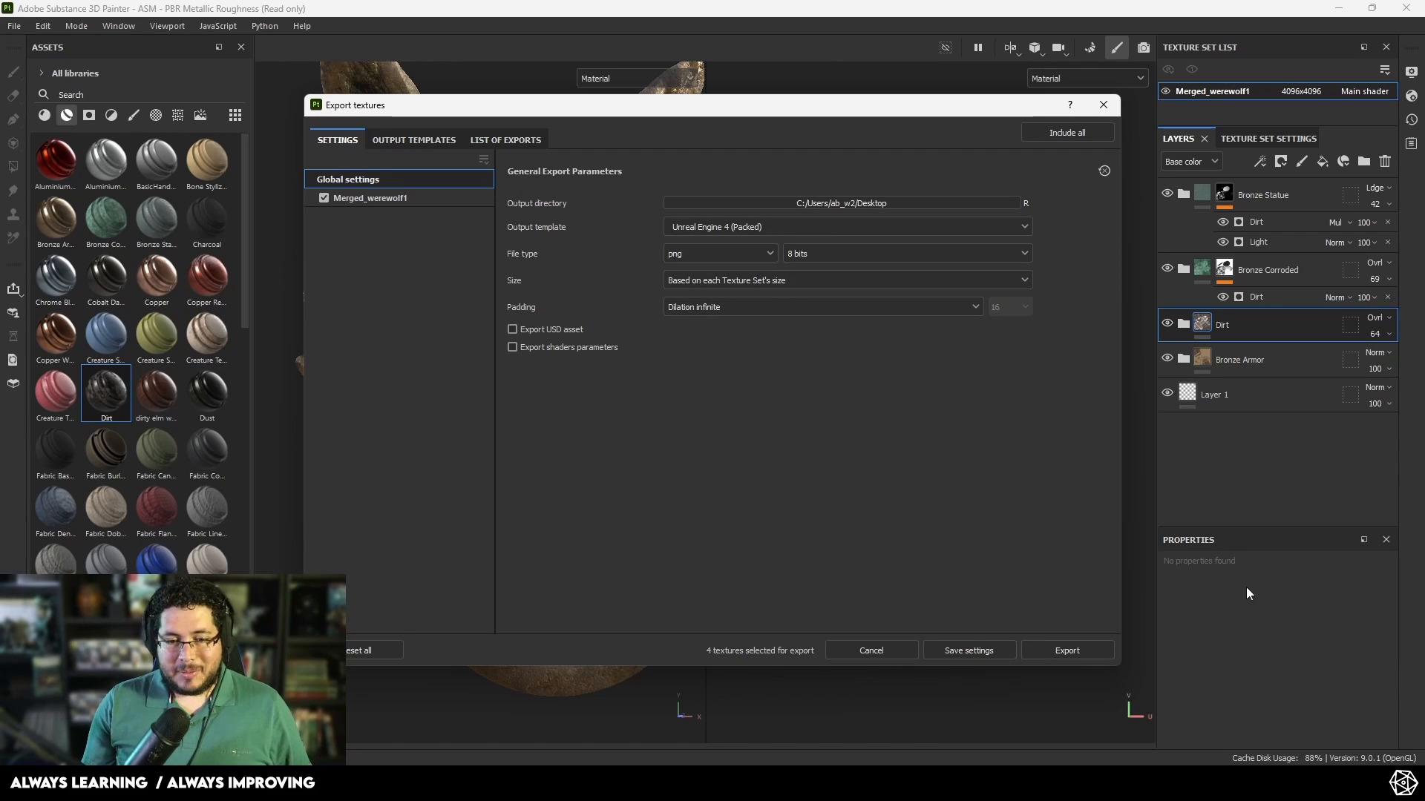
{"action": "left_click", "coordinate": [1059, 652]}
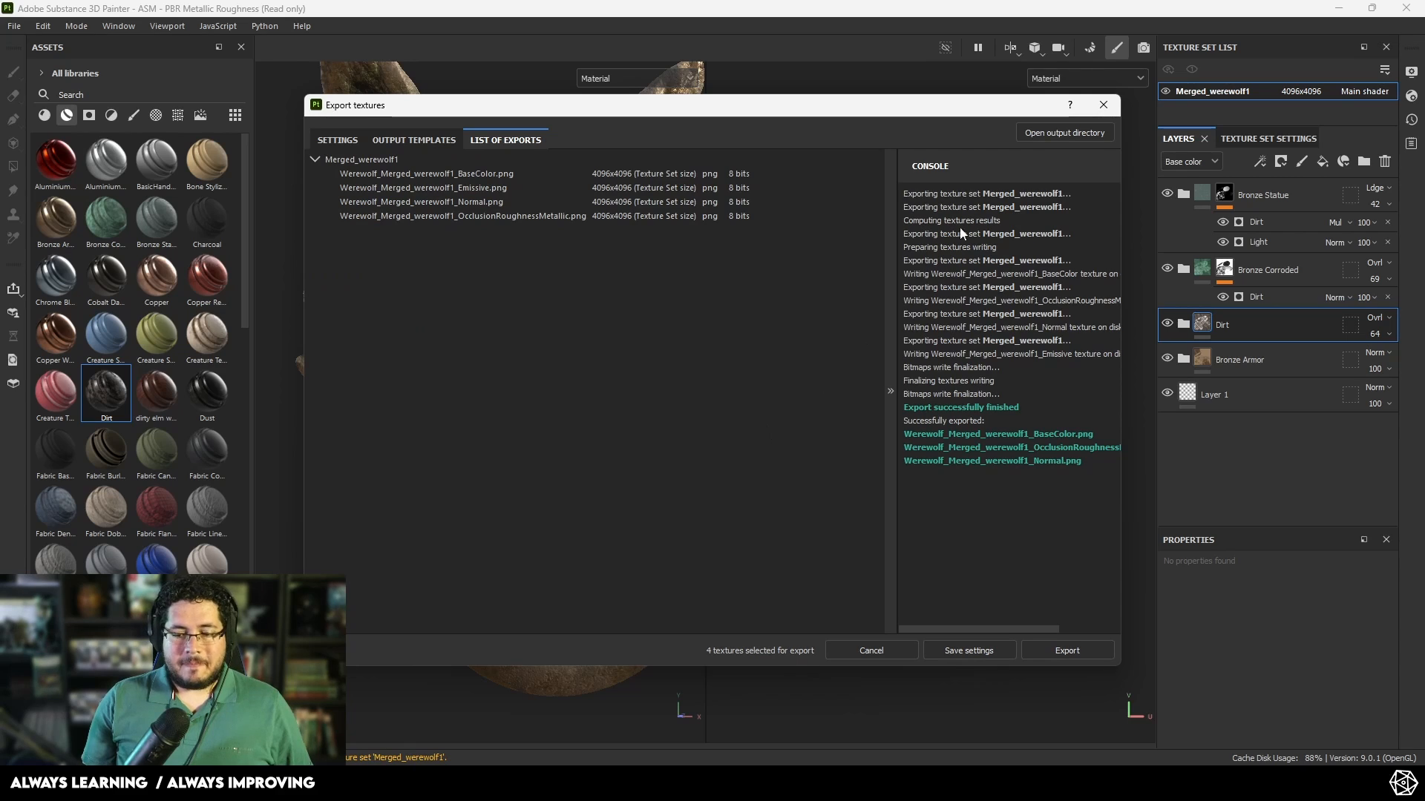
{"action": "left_click", "coordinate": [1103, 105]}
Step: Save the Painter project to the Desktop under the file name Wolf
{"action": "left_click", "coordinate": [14, 26]}
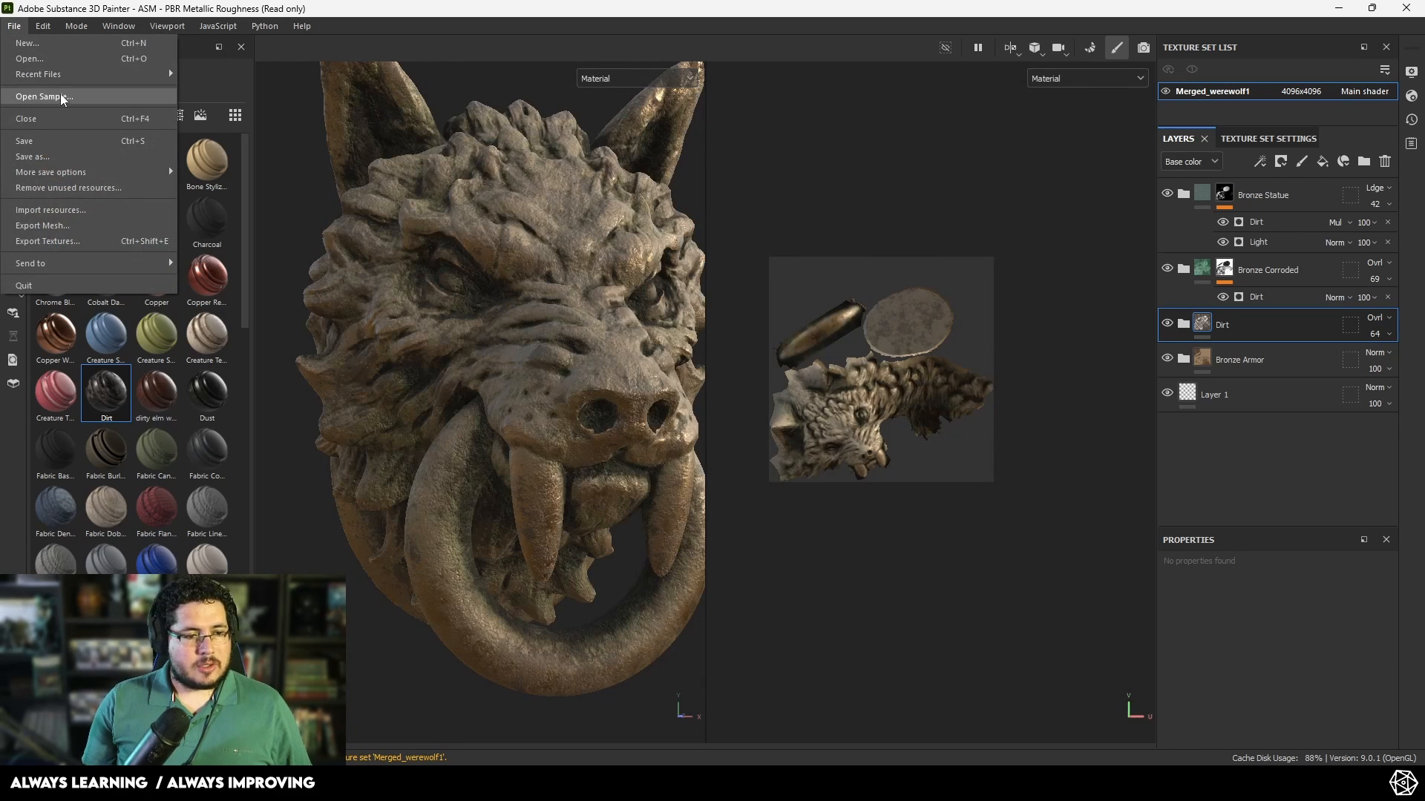
{"action": "left_click", "coordinate": [79, 142]}
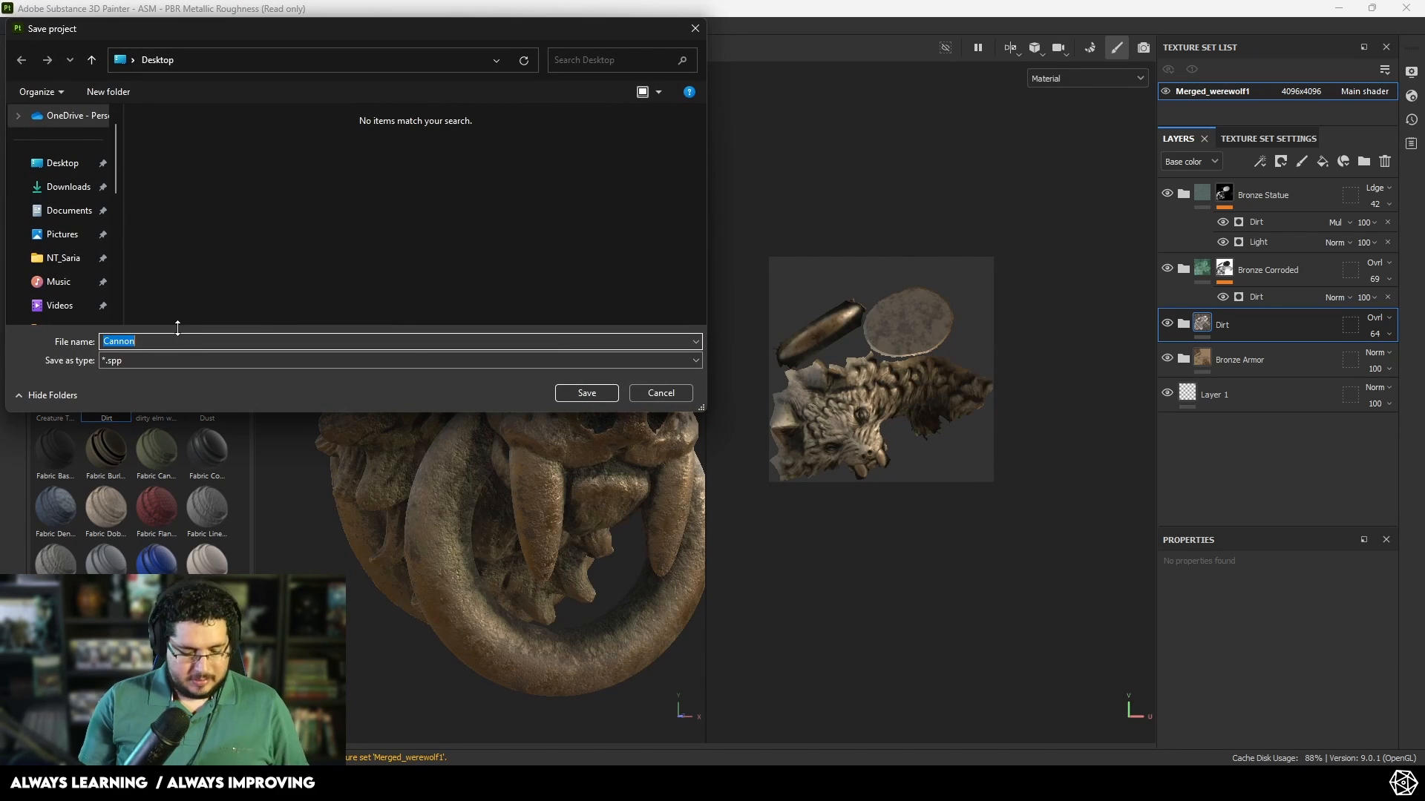
{"action": "type", "text": "Werewolf"}
{"action": "key", "text": "Return"}
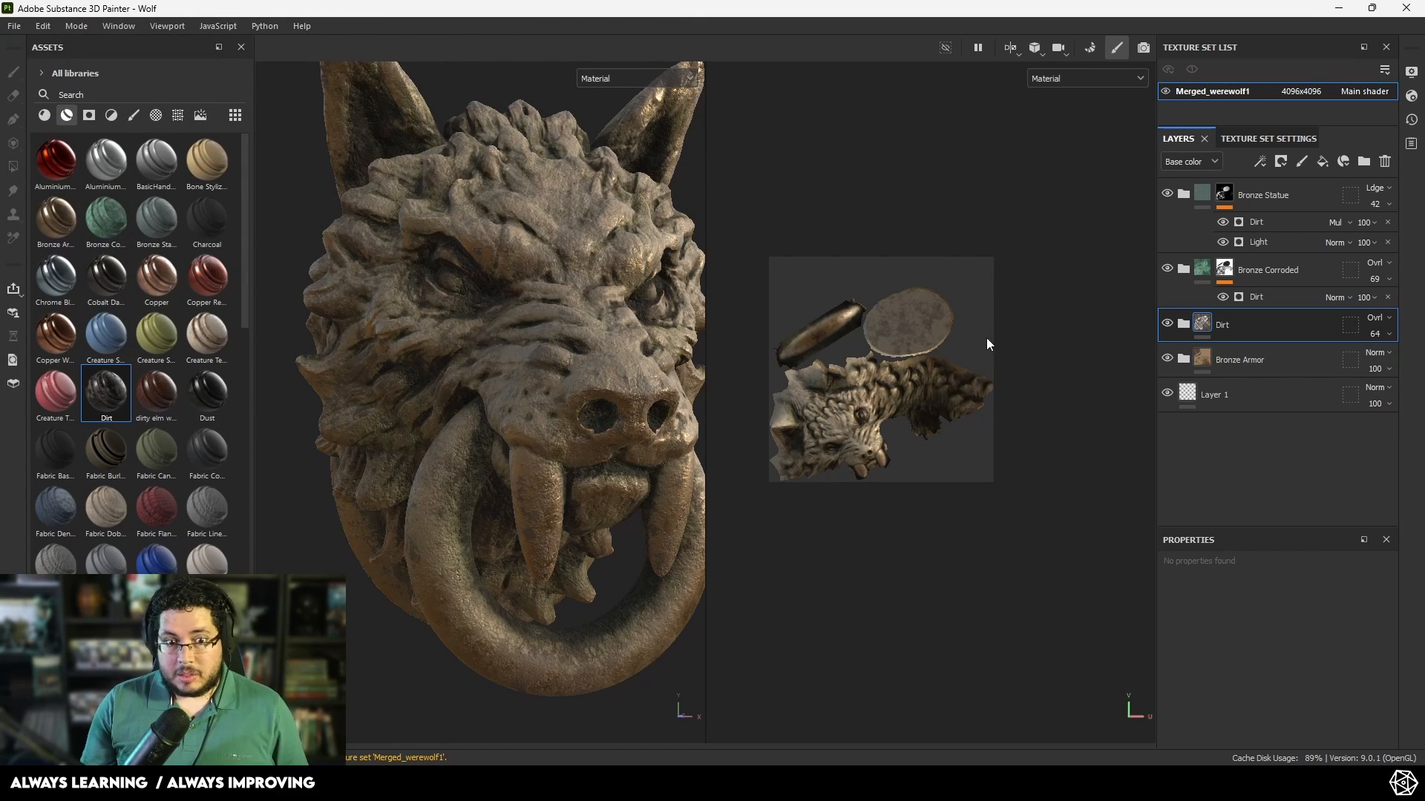
Step: View the whole door knocker once more, then close Substance 3D Painter and save the project changes
{"action": "right_click_drag", "start_coordinate": [638, 348], "coordinate": [621, 432], "text": "alt"}
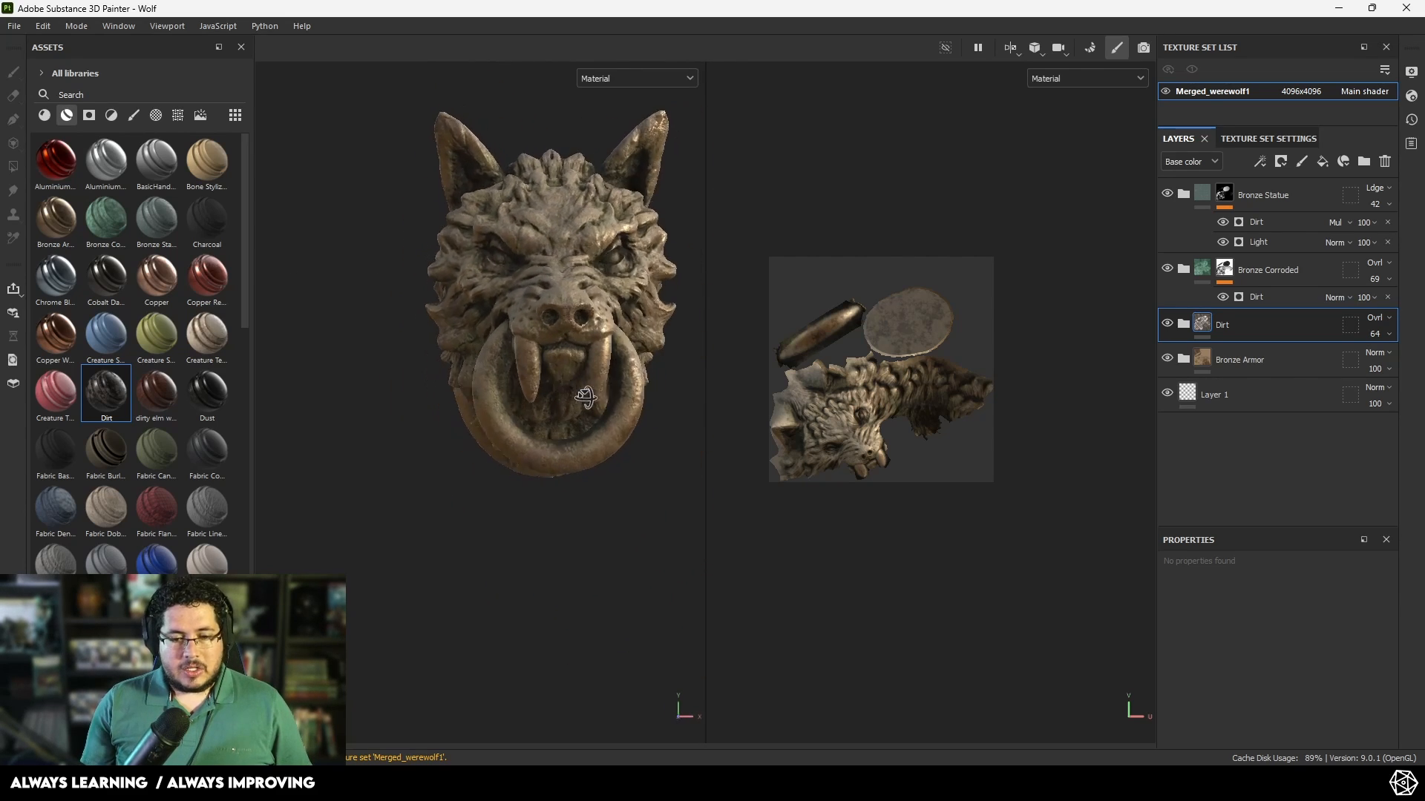
{"action": "left_click_drag", "start_coordinate": [621, 431], "coordinate": [652, 428], "text": "alt"}
{"action": "left_click", "coordinate": [1406, 9]}
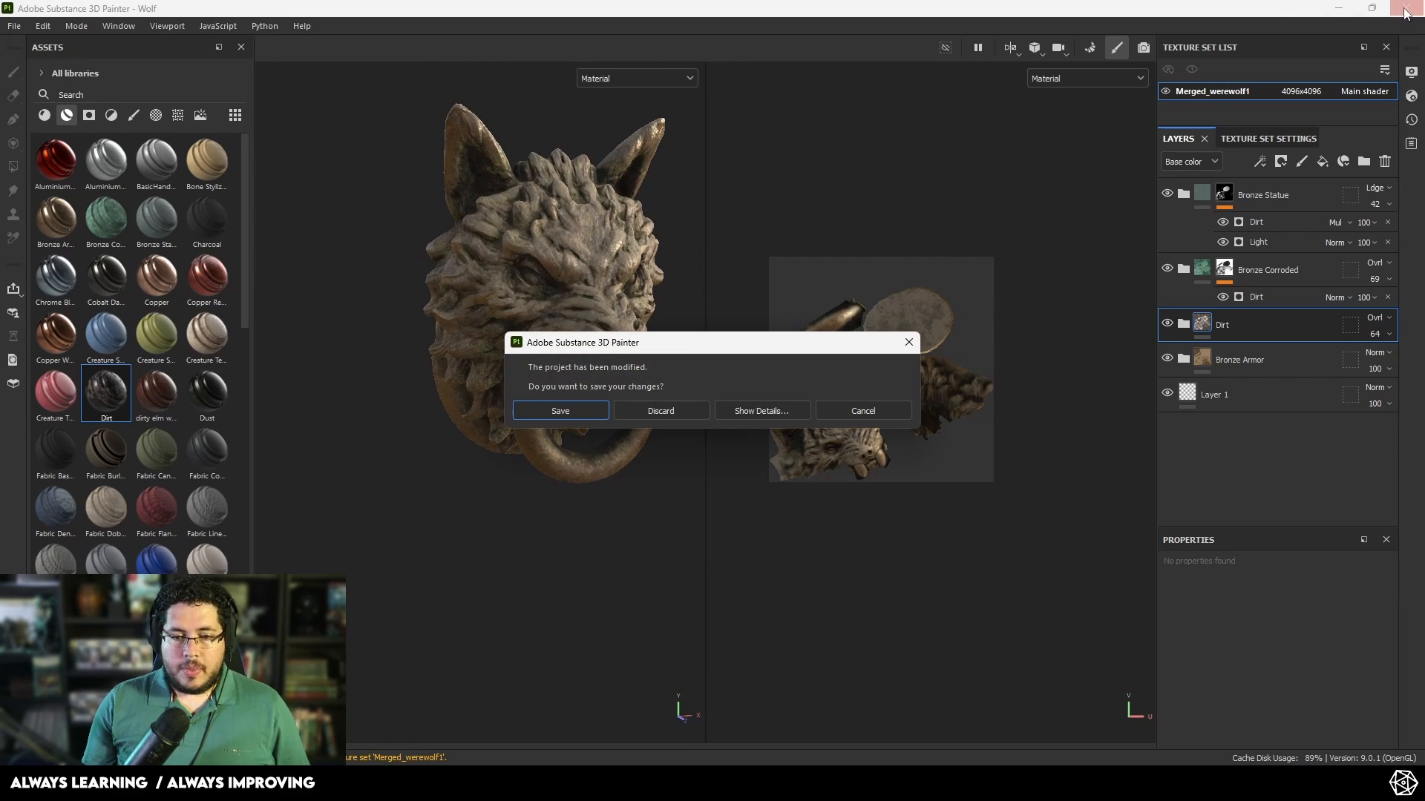
{"action": "left_click", "coordinate": [564, 410]}
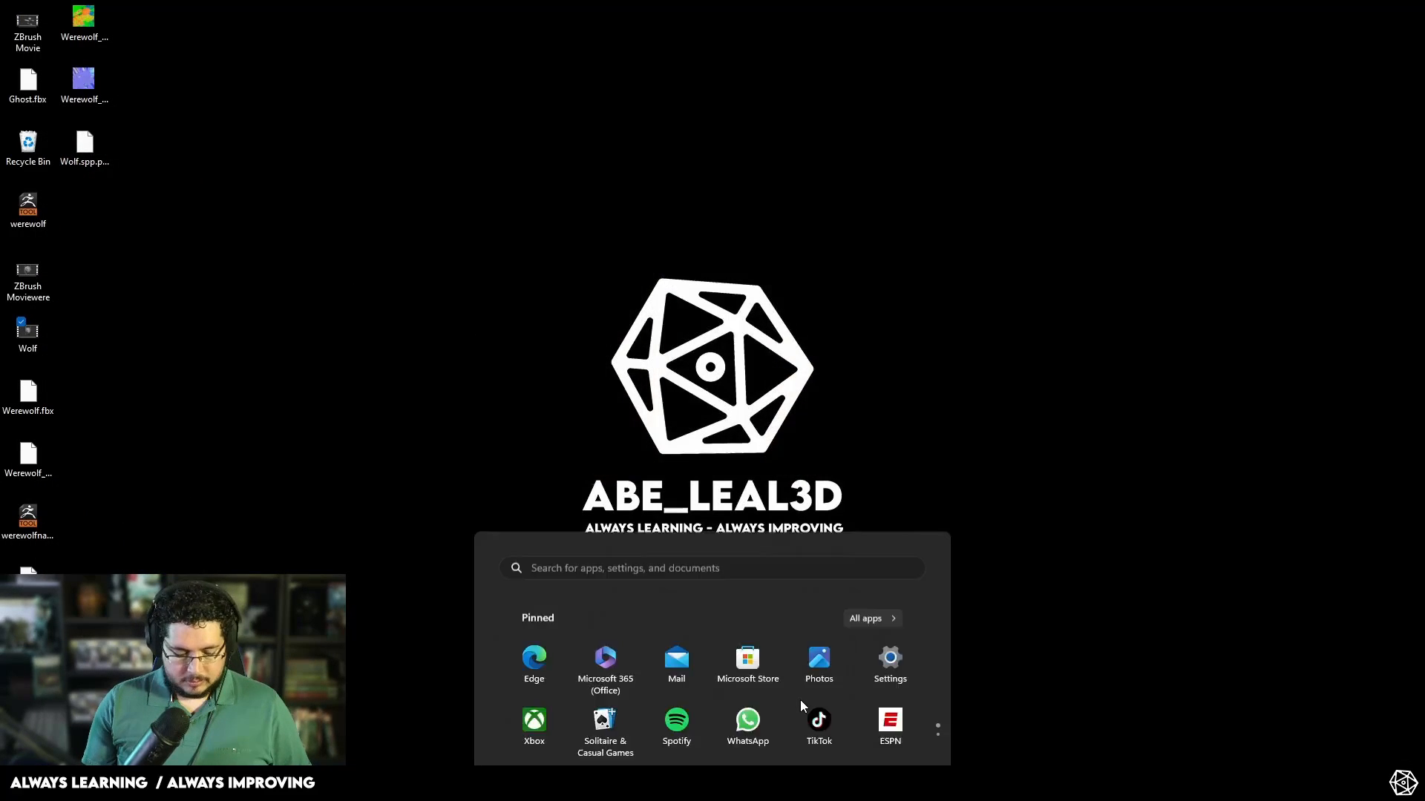
Step: Launch Unreal Engine through the Epic Games launcher and open the Imaginarum project from the library
{"action": "type", "text": "unrel"}
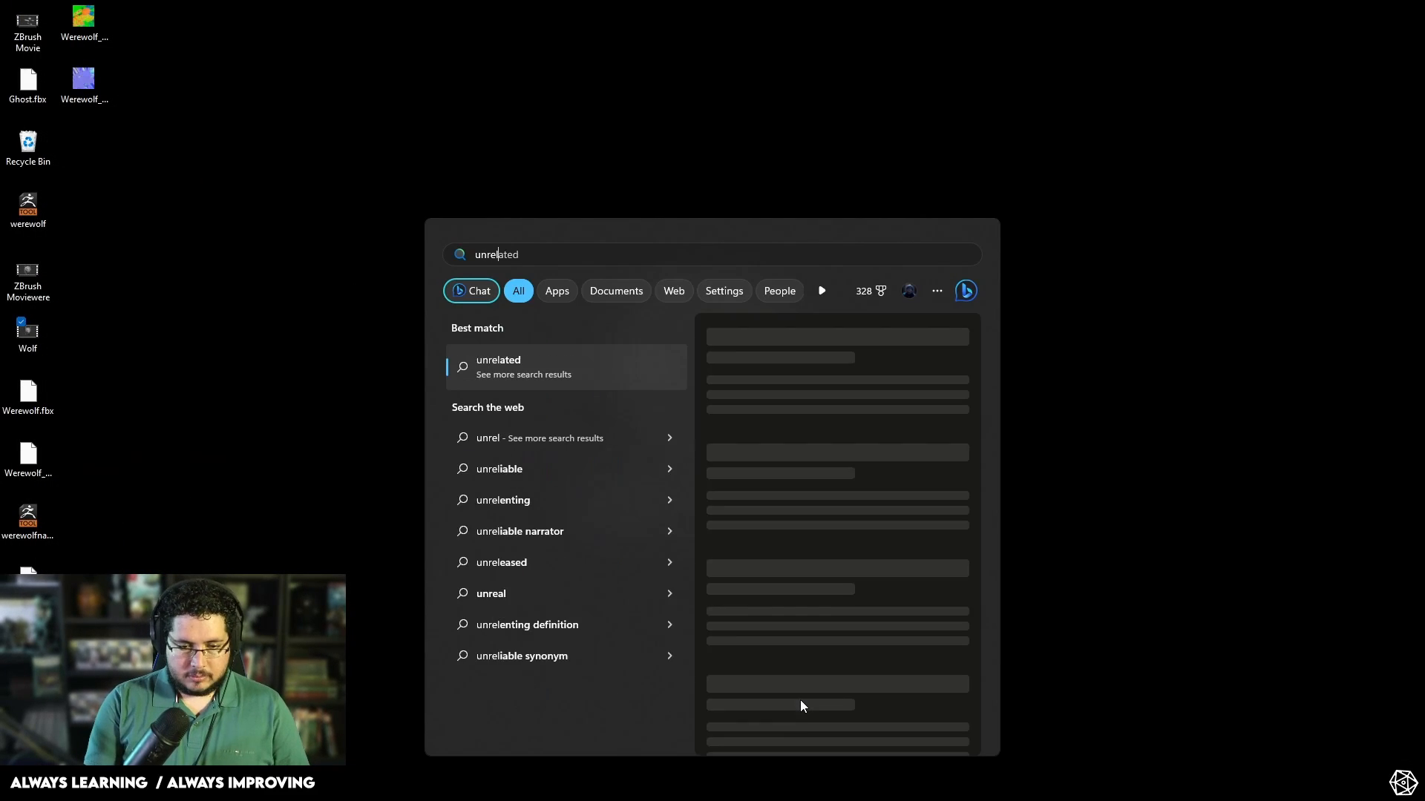
{"action": "key", "text": "Return"}
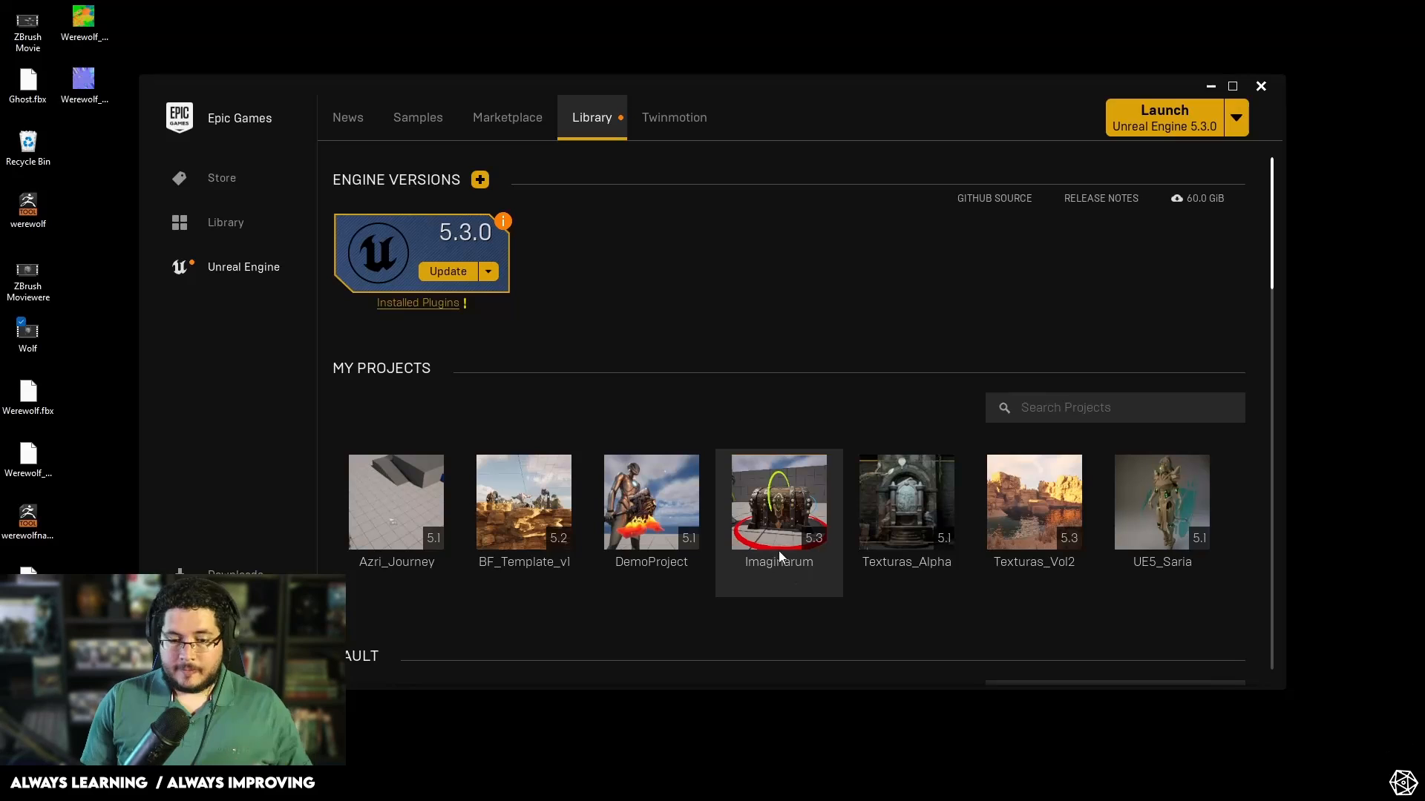
{"action": "double_click", "coordinate": [776, 542]}
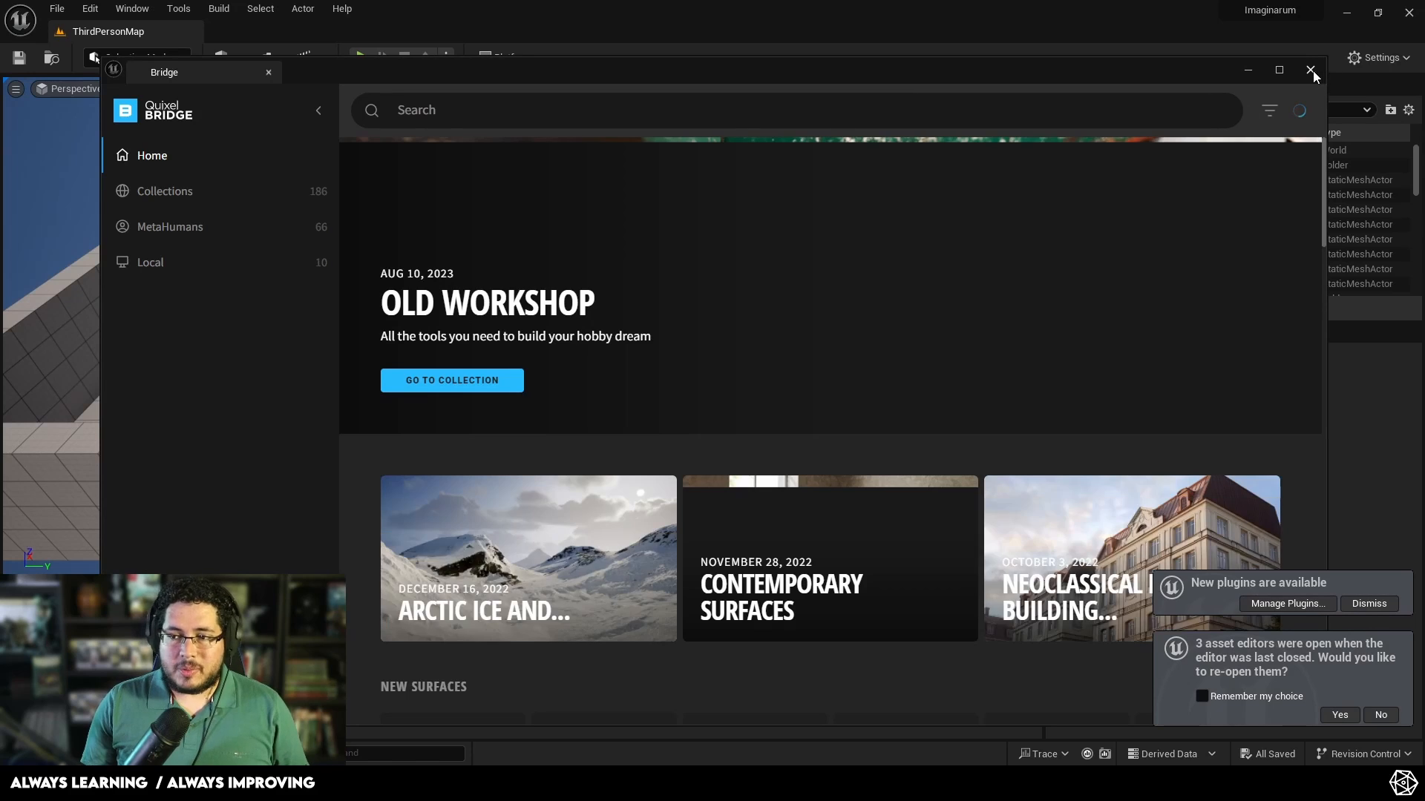
Step: Close the Quixel Bridge window, set the viewport camera speed to 1, and fly in to the mannequin and chest
{"action": "left_click", "coordinate": [1310, 70]}
{"action": "right_click_drag", "start_coordinate": [591, 381], "coordinate": [854, 152]}
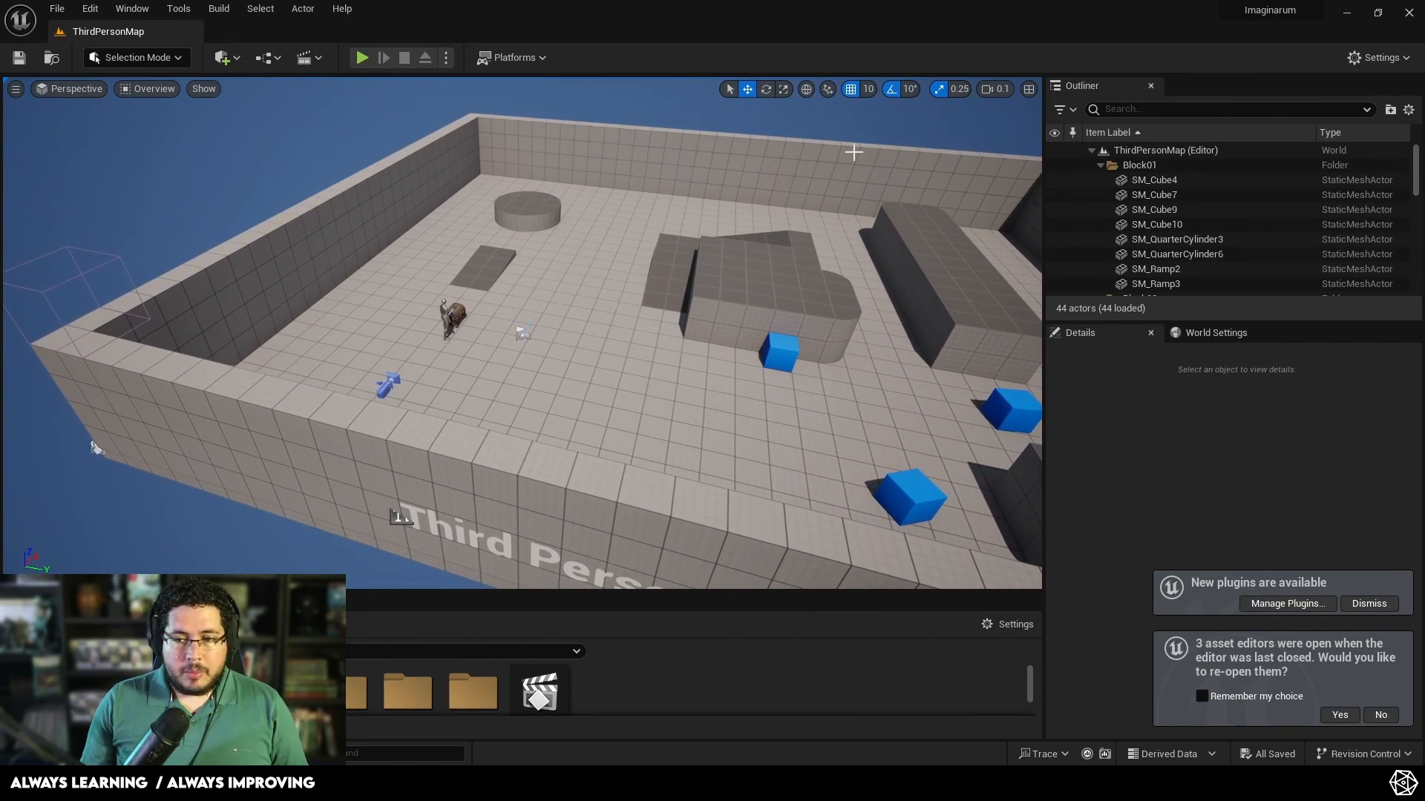
{"action": "left_click", "coordinate": [996, 89]}
{"action": "left_click_drag", "start_coordinate": [1010, 125], "coordinate": [1032, 124]}
{"action": "mouse_move", "coordinate": [574, 373]}
{"action": "right_mouse_down"}
{"action": "mouse_move", "coordinate": [567, 423]}
{"action": "mouse_move", "coordinate": [549, 371]}
{"action": "mouse_move", "coordinate": [574, 341]}
{"action": "mouse_move", "coordinate": [573, 396]}
{"action": "right_mouse_up"}
{"action": "key", "text": "w"}
{"action": "mouse_move", "coordinate": [454, 438]}
{"action": "right_mouse_down"}
{"action": "mouse_move", "coordinate": [424, 417]}
{"action": "mouse_move", "coordinate": [454, 438]}
{"action": "right_mouse_up"}
{"action": "key", "text": "w"}
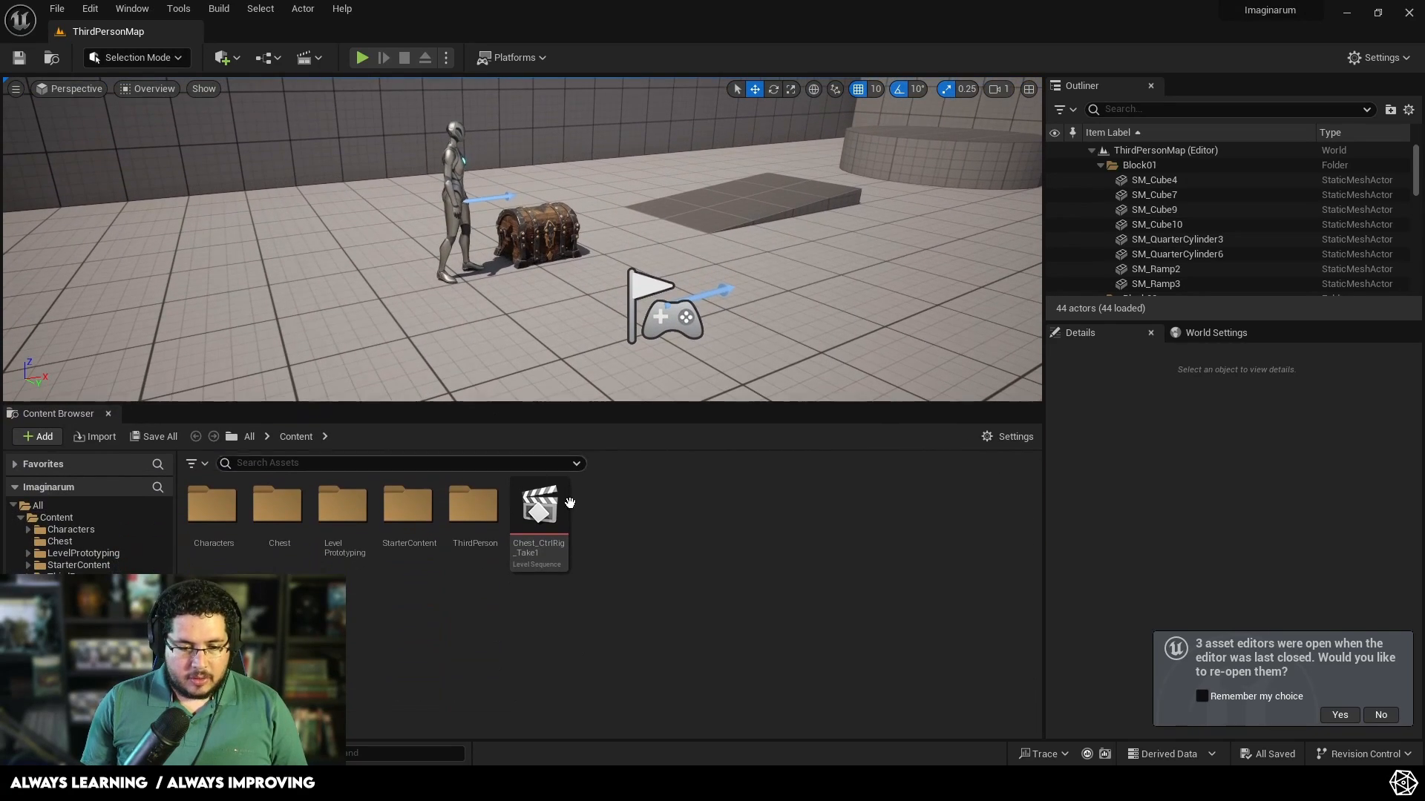
Step: Create a new folder called Assets in the project's Content folder and open it
{"action": "right_click", "coordinate": [659, 556]}
{"action": "mouse_move", "coordinate": [661, 555]}
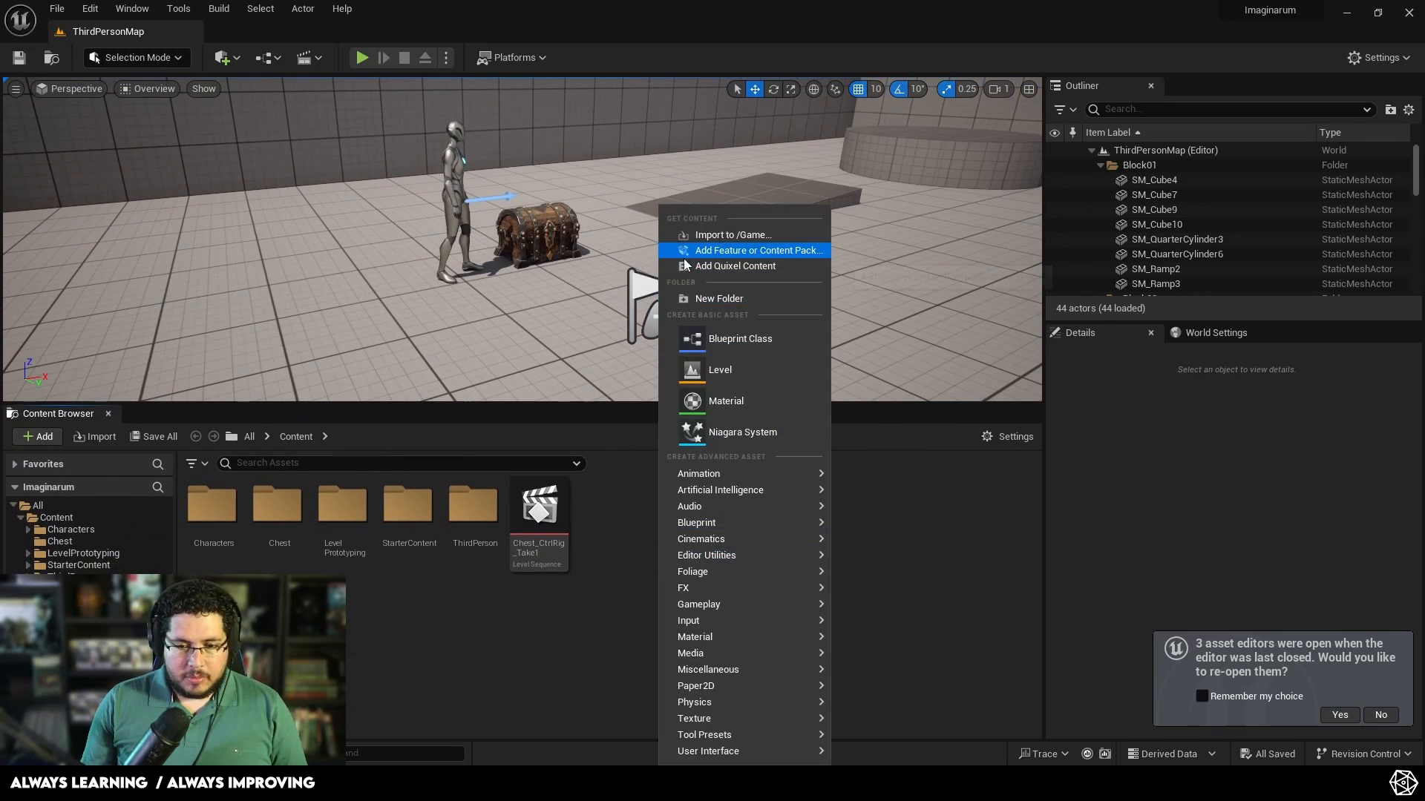
{"action": "left_click", "coordinate": [731, 300]}
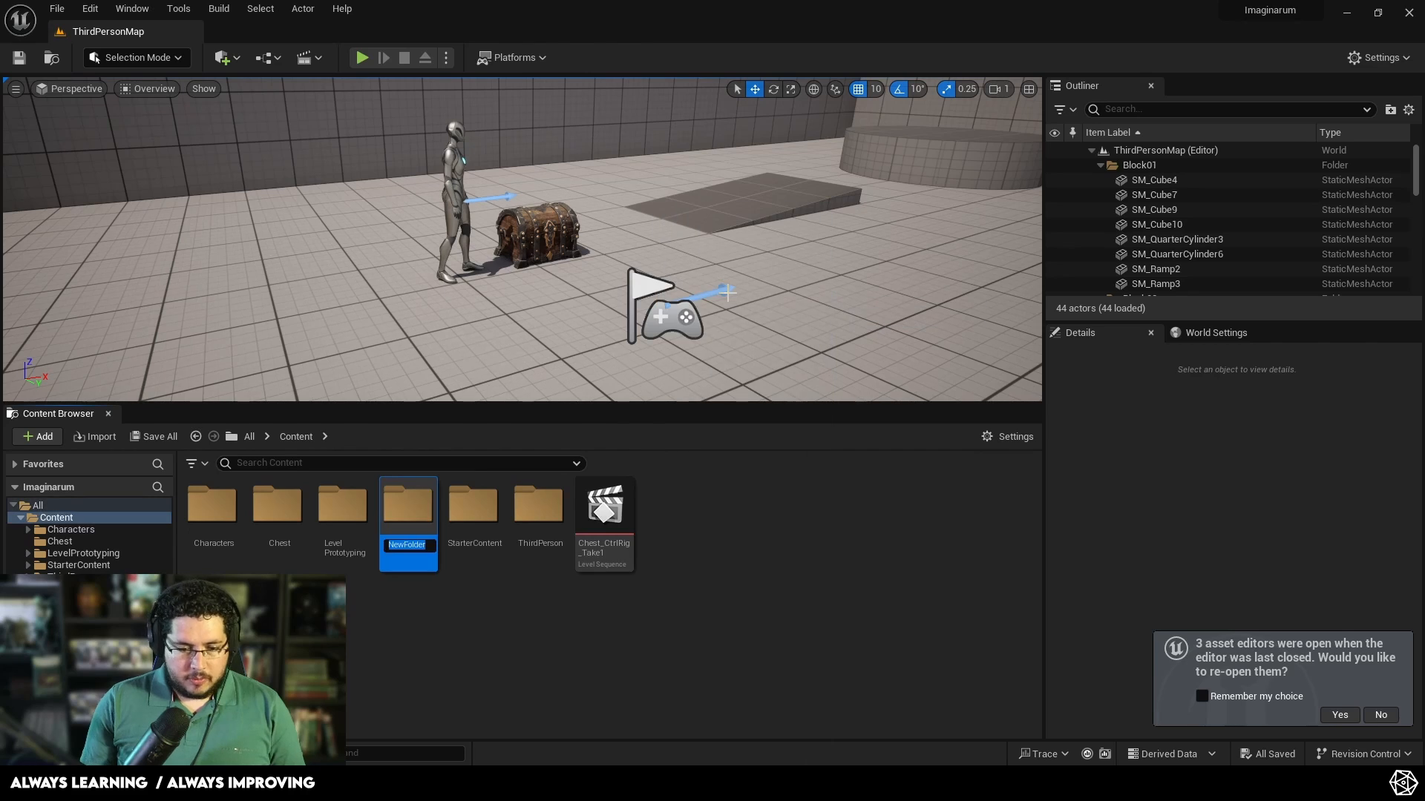
{"action": "type", "text": "Assets"}
{"action": "key", "text": "Return"}
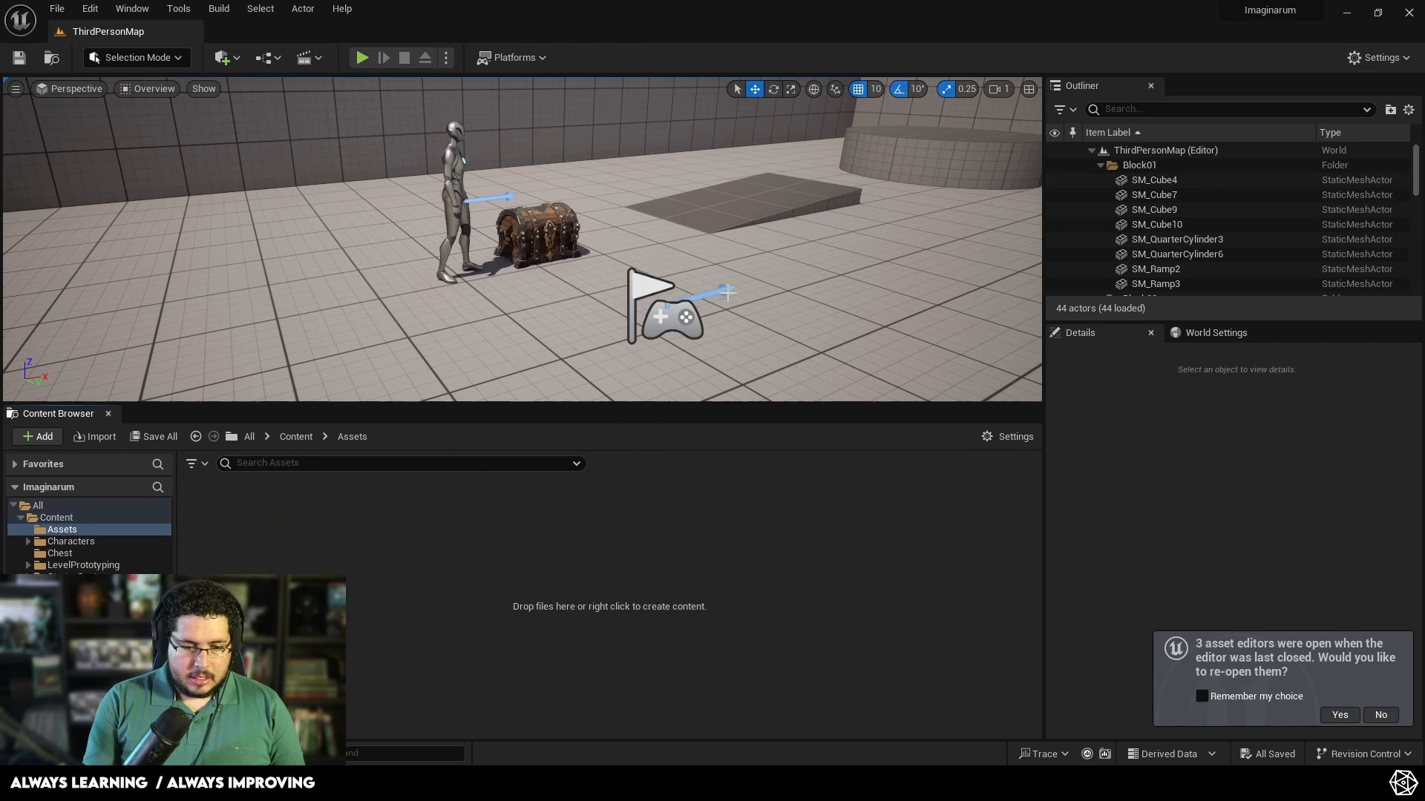
Step: Create a subfolder called Werewolf inside the Assets folder and open it
{"action": "right_click", "coordinate": [461, 635]}
{"action": "left_click", "coordinate": [503, 135]}
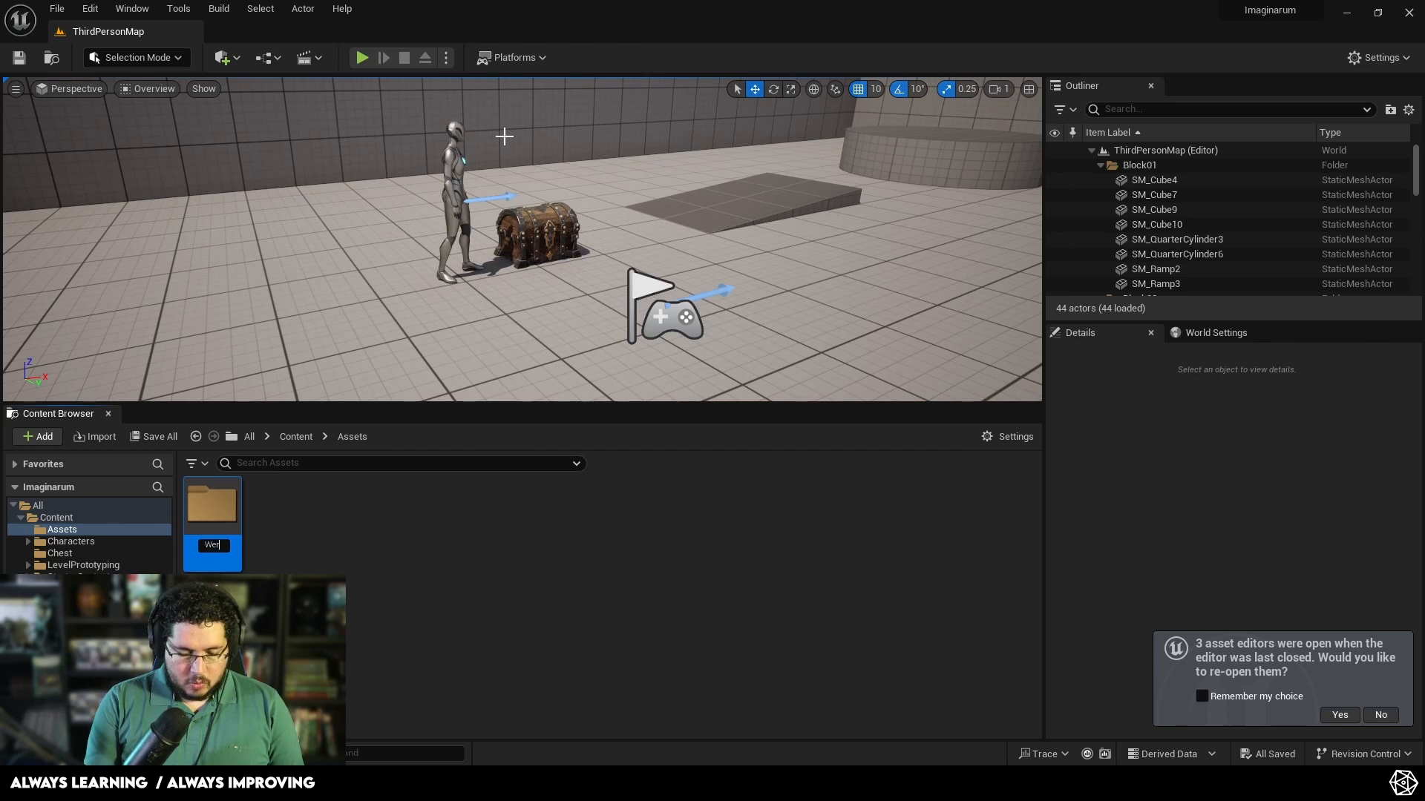
{"action": "key", "text": "Return"}
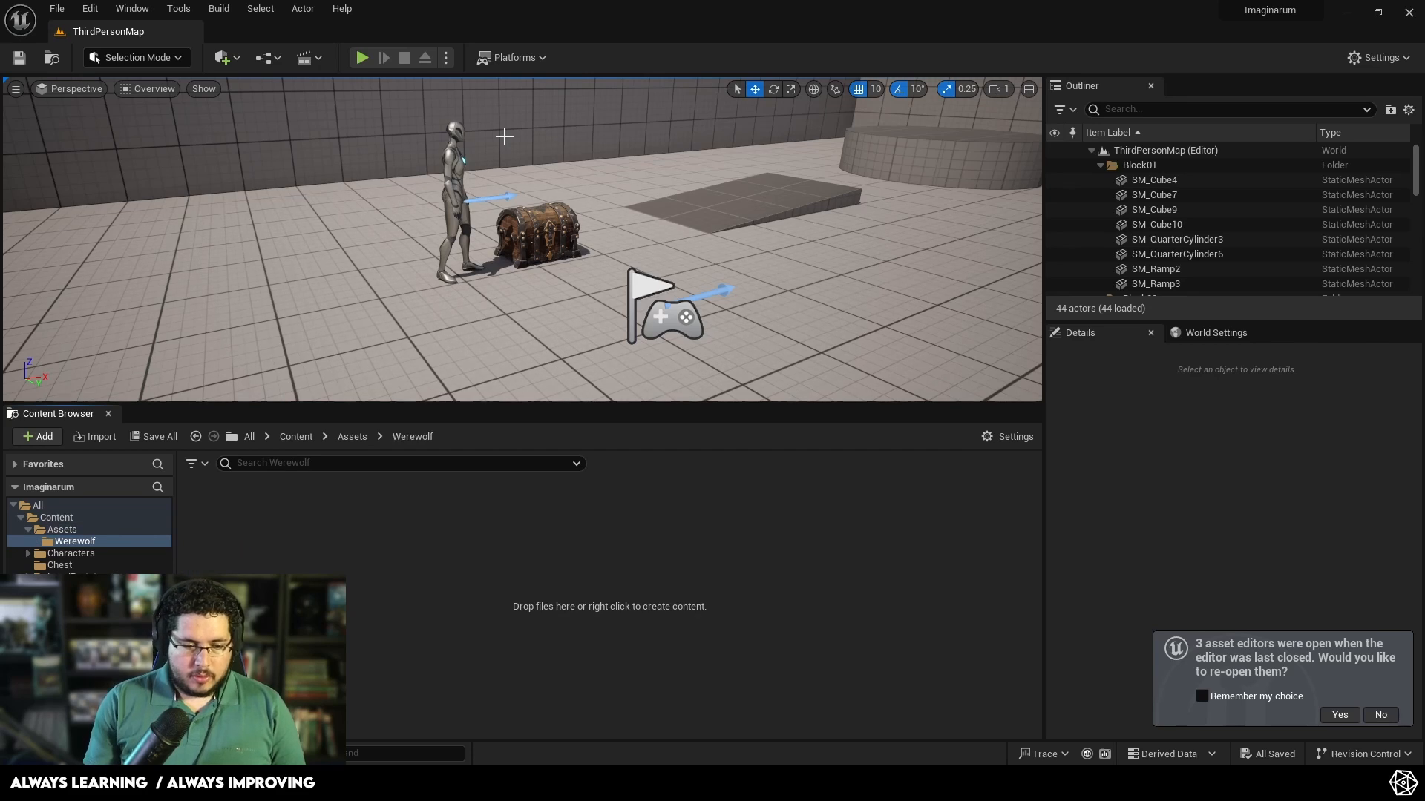
Step: Import the werewolf BaseColor, Normal and OcclusionRoughnessMetallic textures from the Desktop into the Werewolf folder
{"action": "right_click", "coordinate": [381, 655]}
{"action": "left_click", "coordinate": [444, 117]}
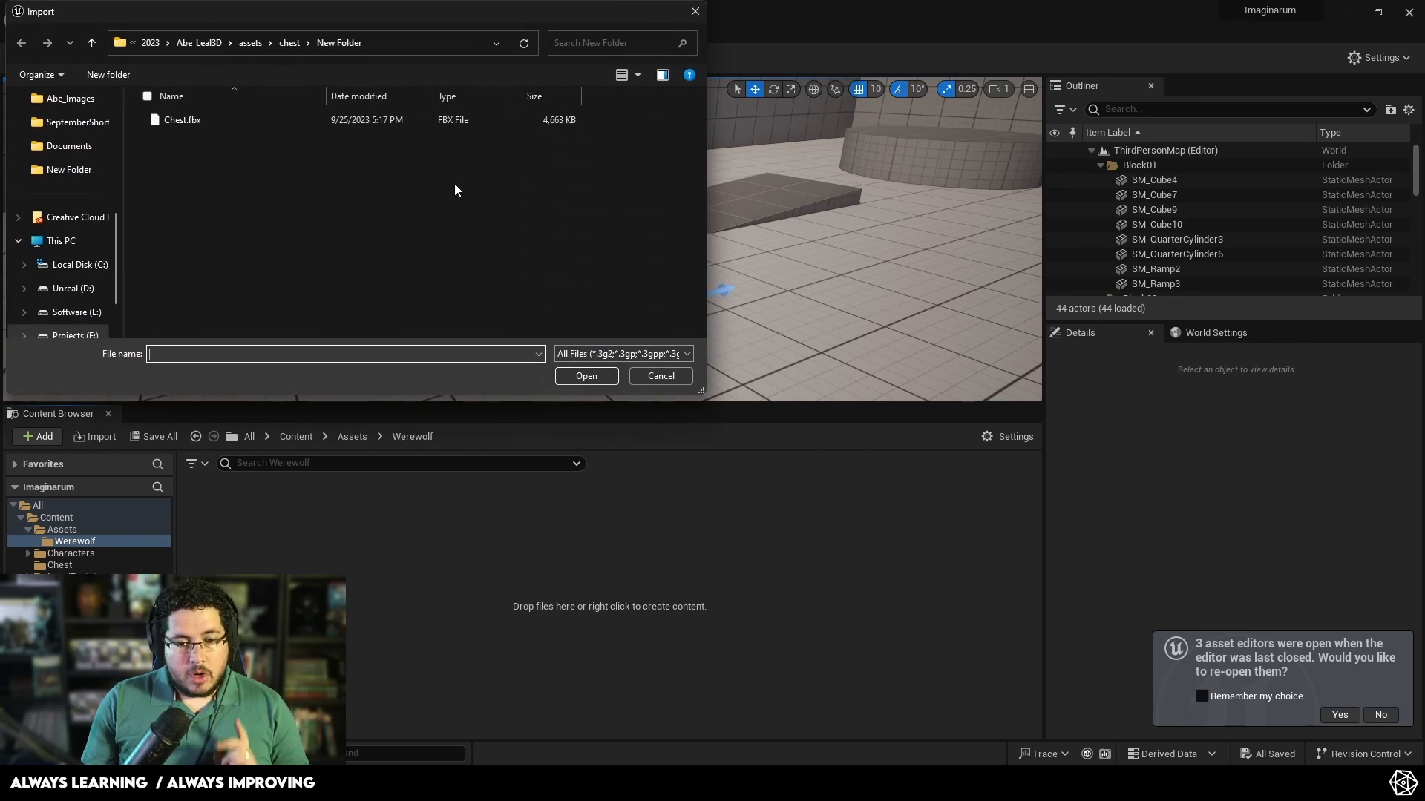
{"action": "scroll", "coordinate": [35, 135], "scroll_direction": "up", "scroll_amount": 8}
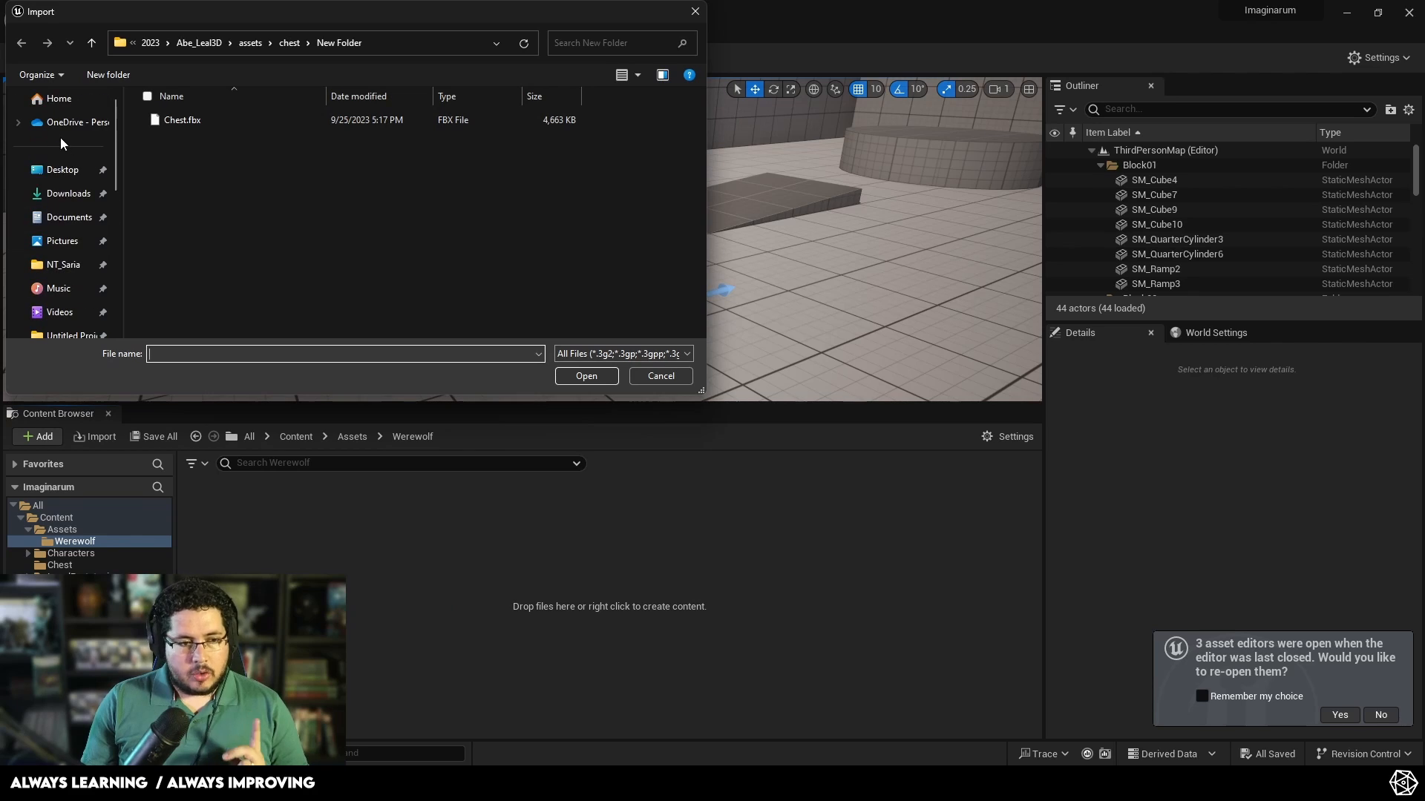
{"action": "left_click", "coordinate": [63, 169]}
{"action": "left_click", "coordinate": [337, 137]}
{"action": "left_click", "coordinate": [418, 137], "text": "ctrl"}
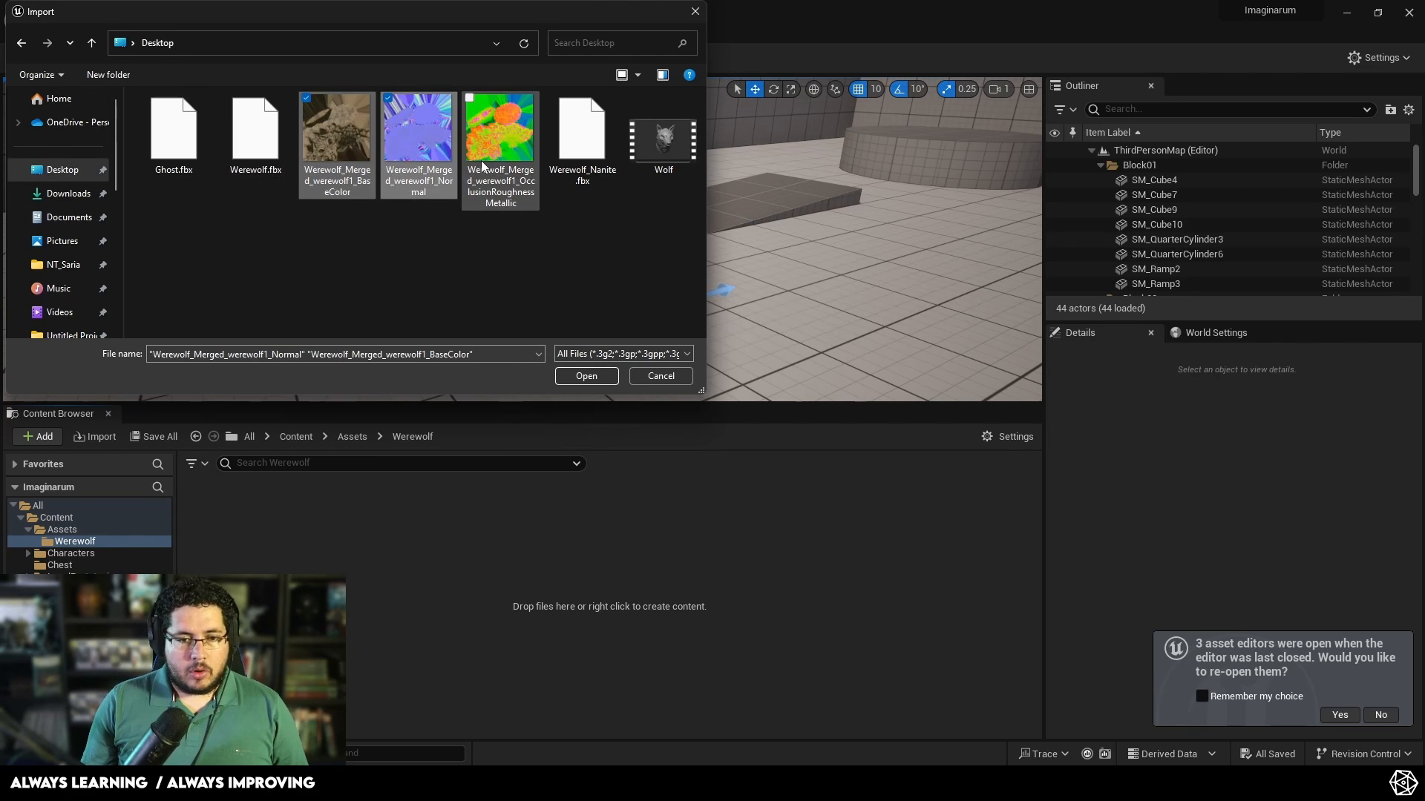
{"action": "left_click", "coordinate": [483, 164], "text": "ctrl"}
{"action": "left_click", "coordinate": [586, 376]}
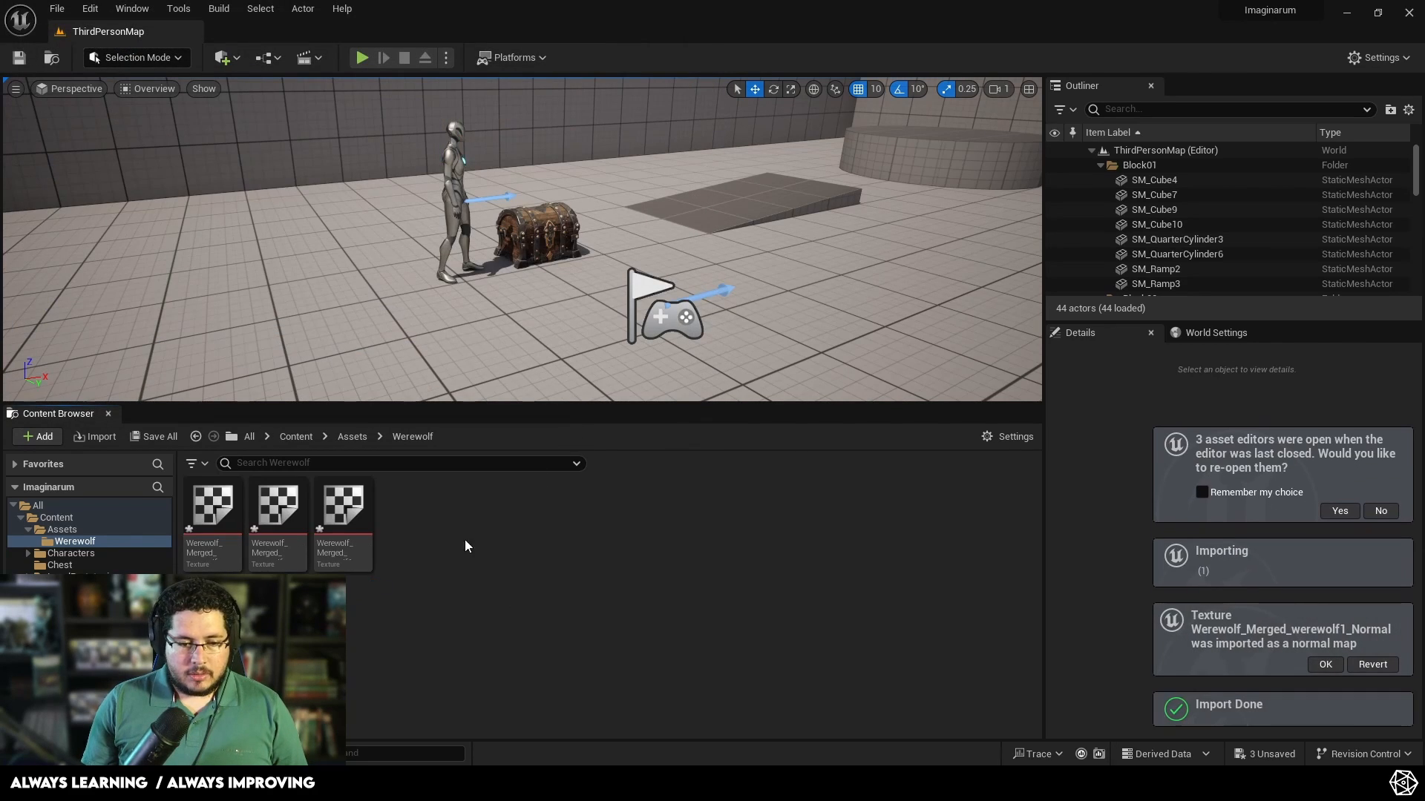
Step: Import Werewolf_Nanite.fbx from the Desktop as a static mesh with Build Nanite enabled and new materials created
{"action": "right_click", "coordinate": [450, 545]}
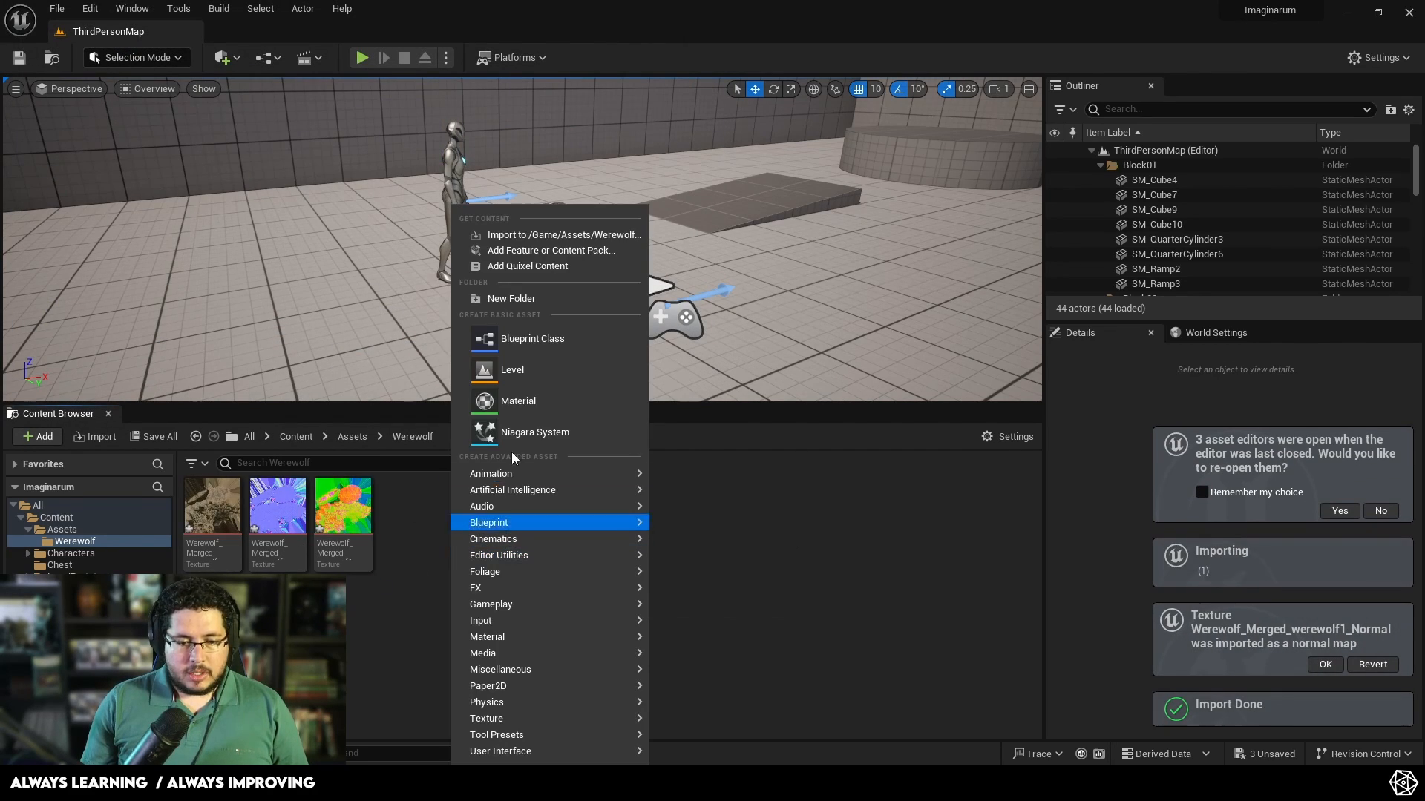
{"action": "left_click", "coordinate": [533, 239]}
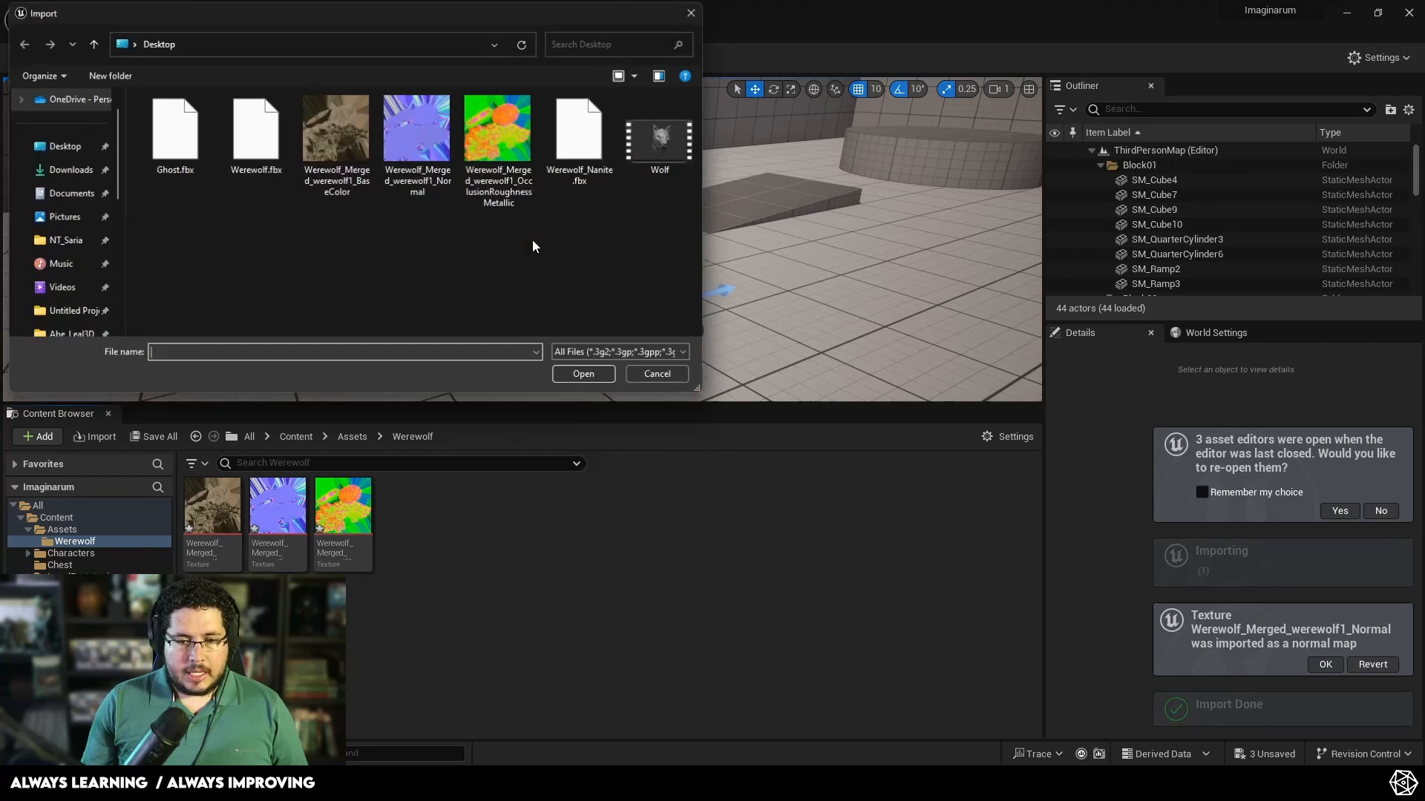
{"action": "left_click", "coordinate": [586, 376]}
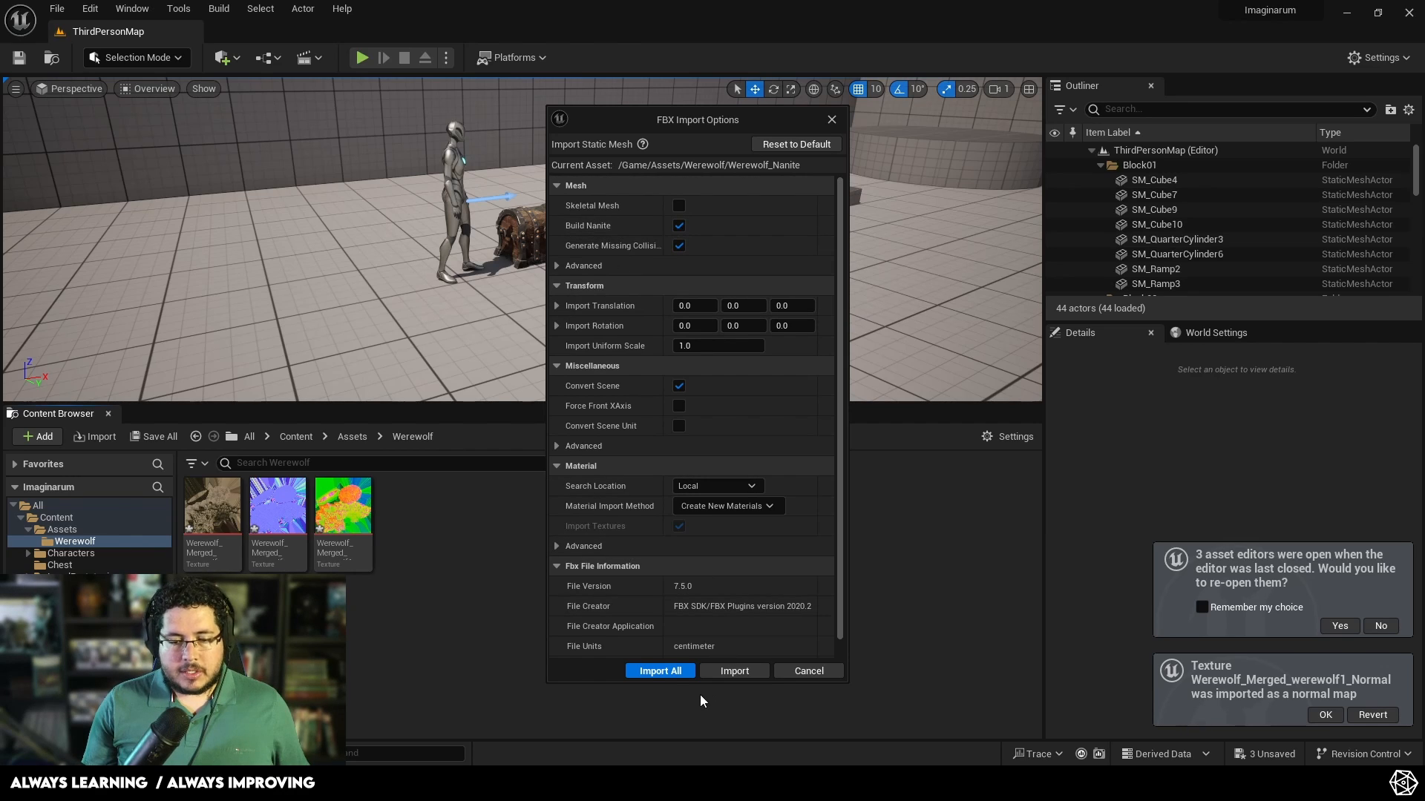
{"action": "left_click", "coordinate": [719, 674]}
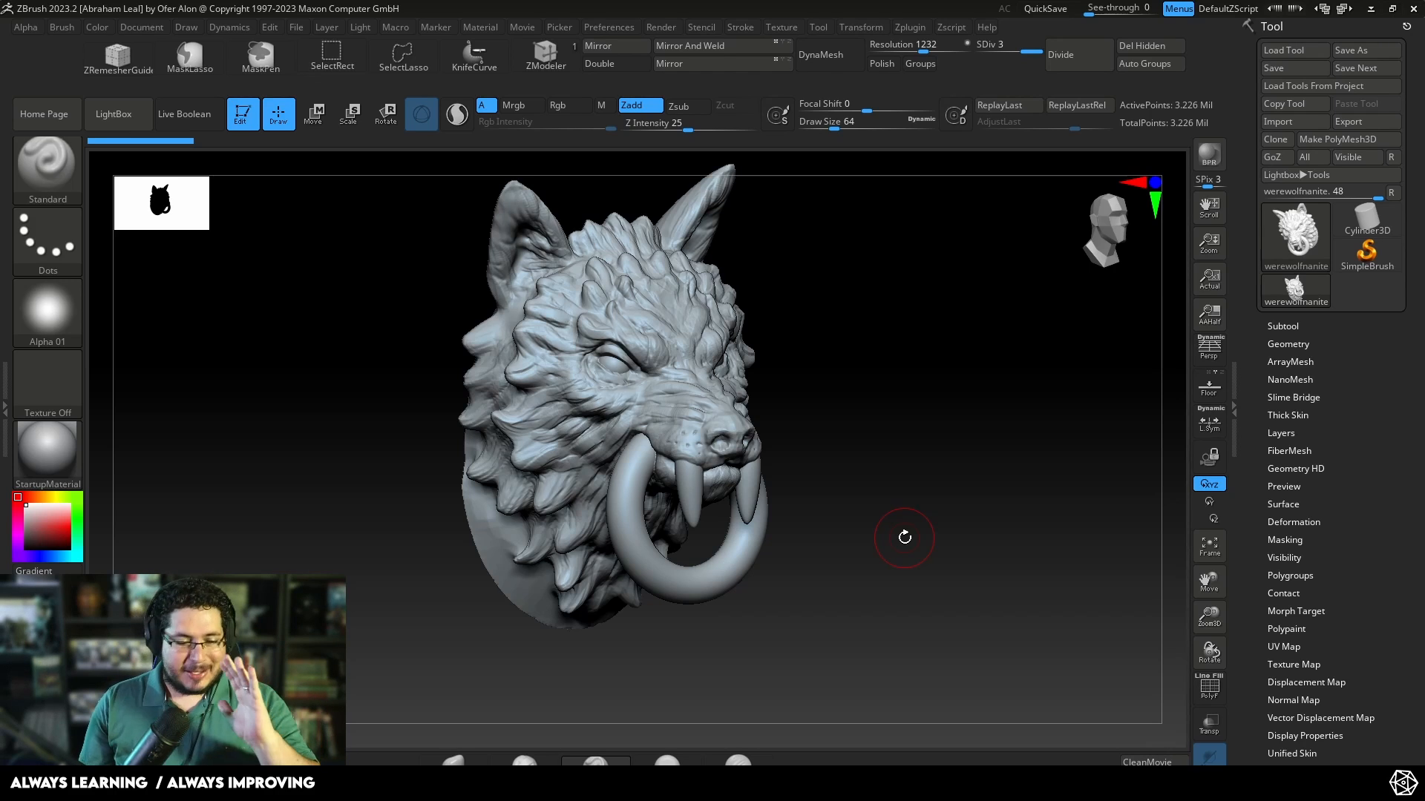
Step: In ZBrush, enable Keep UVs and Freeze borders in Decimation Master and pre-process the current werewolf mesh
{"action": "left_click_drag", "start_coordinate": [812, 496], "coordinate": [891, 409]}
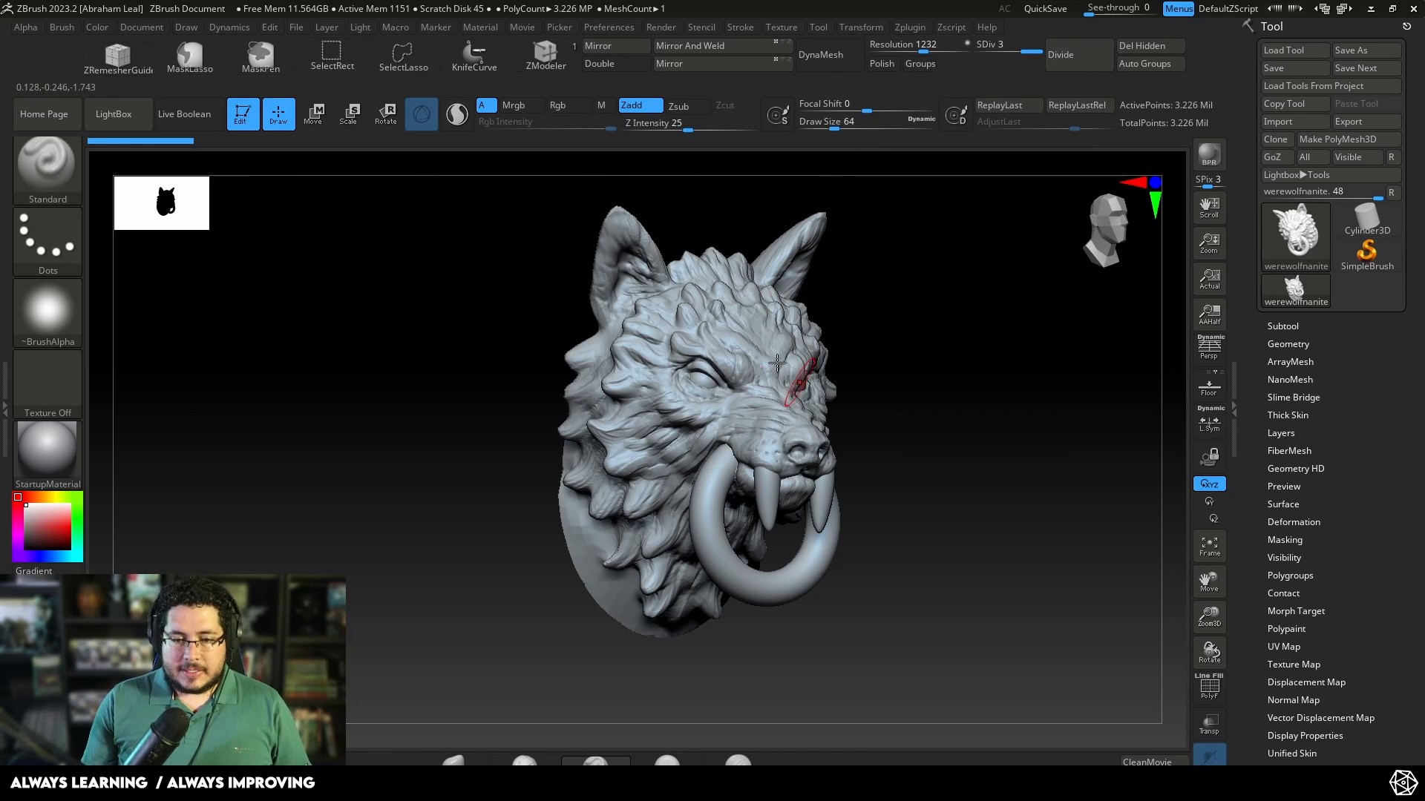
{"action": "mouse_move", "coordinate": [909, 34]}
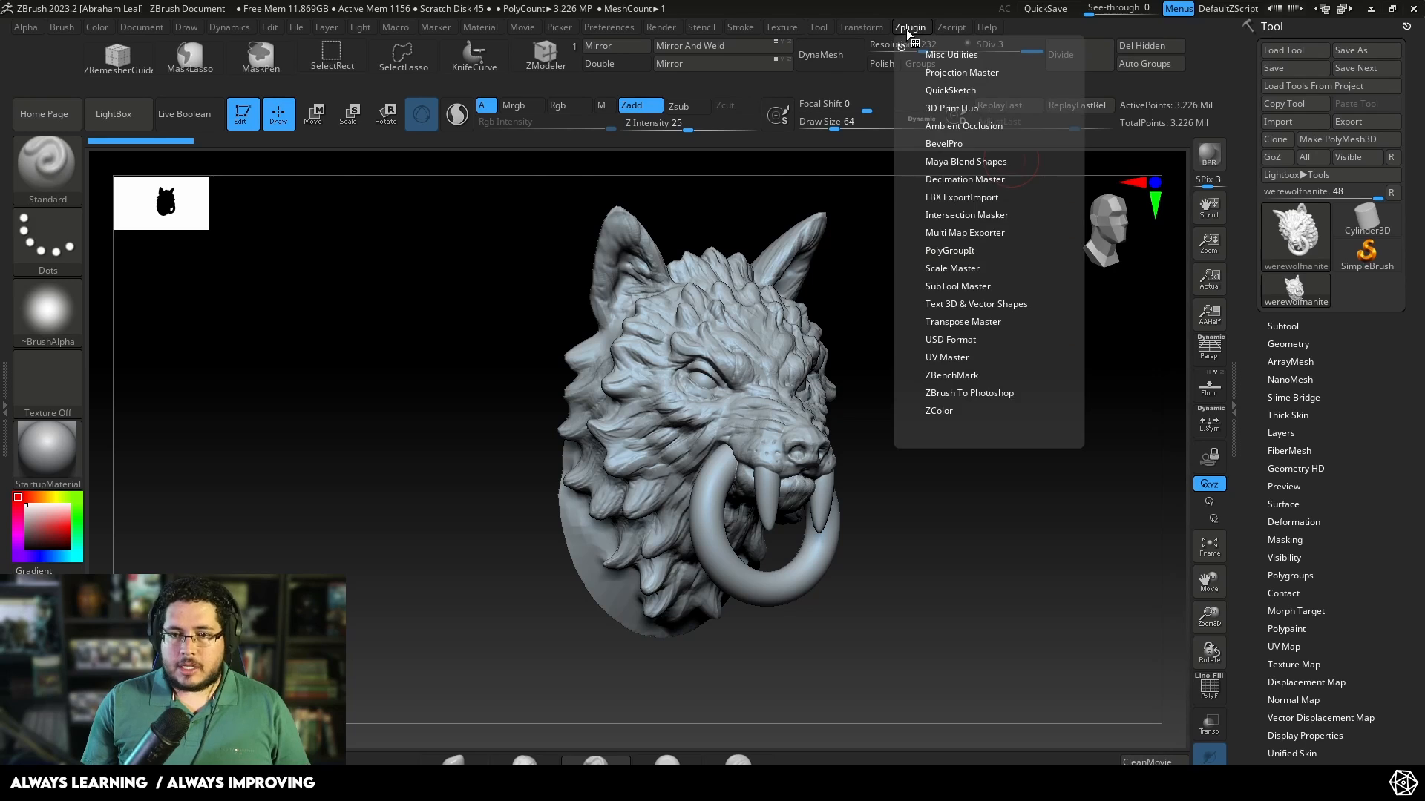
{"action": "left_click", "coordinate": [952, 181]}
{"action": "left_click", "coordinate": [957, 232]}
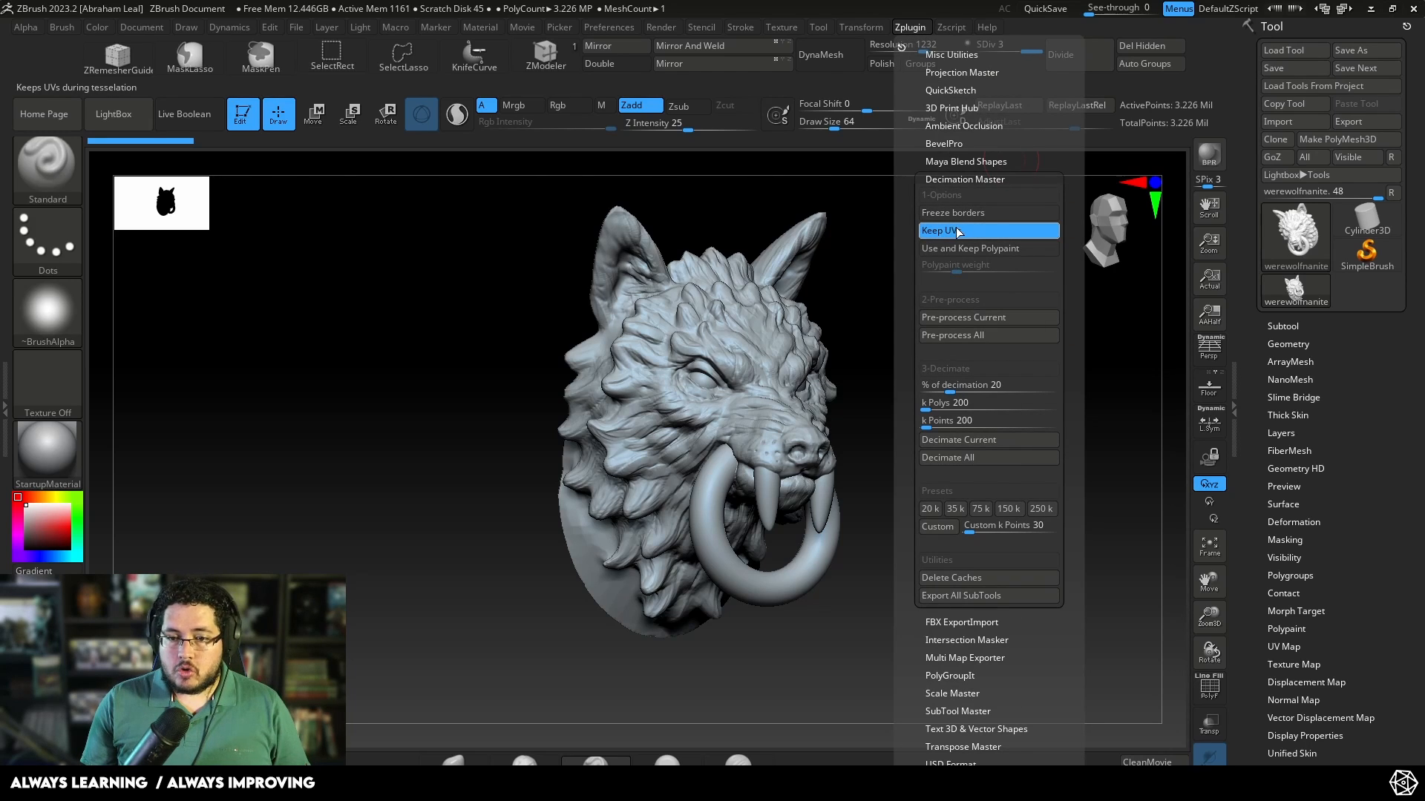
{"action": "left_click", "coordinate": [955, 214]}
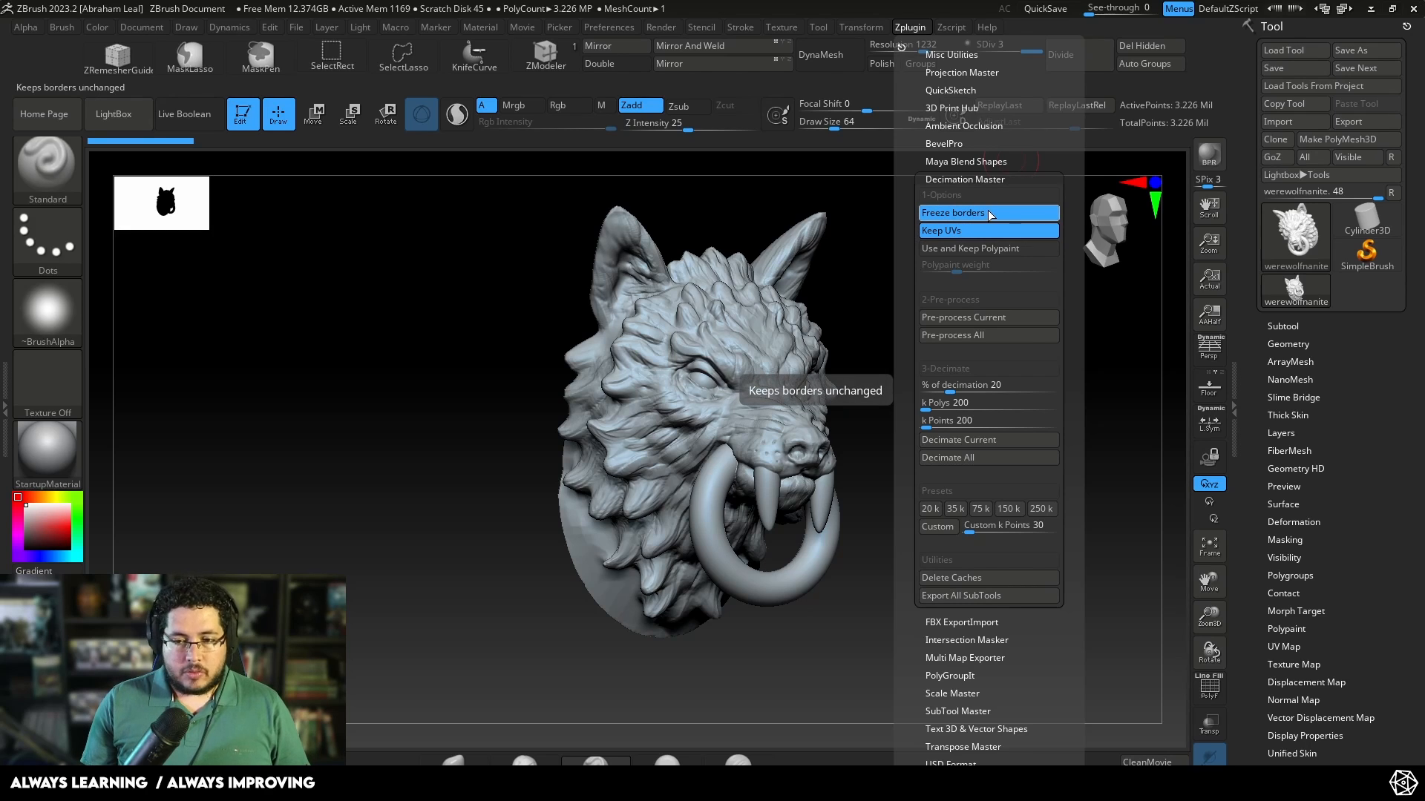
{"action": "left_click", "coordinate": [995, 403]}
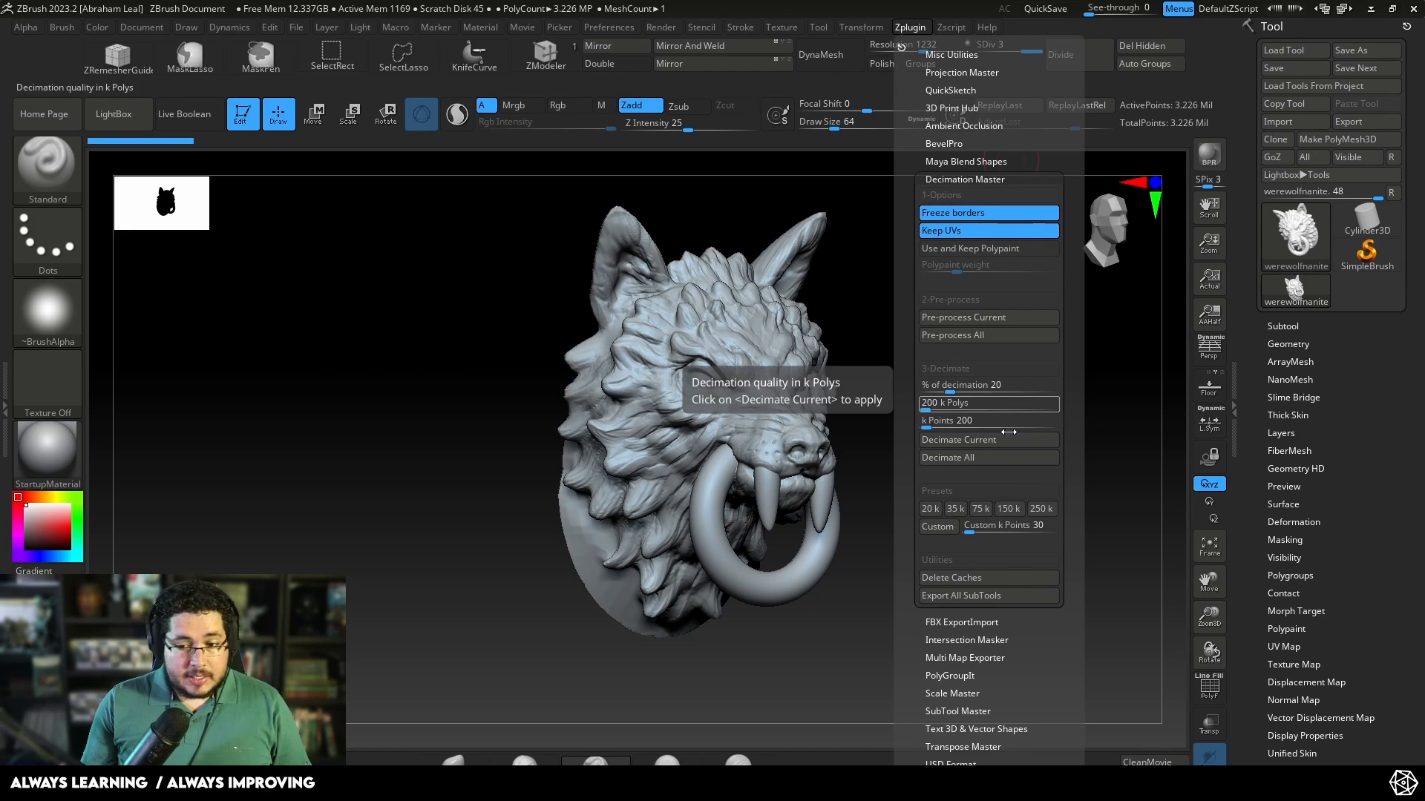
{"action": "left_click", "coordinate": [969, 320]}
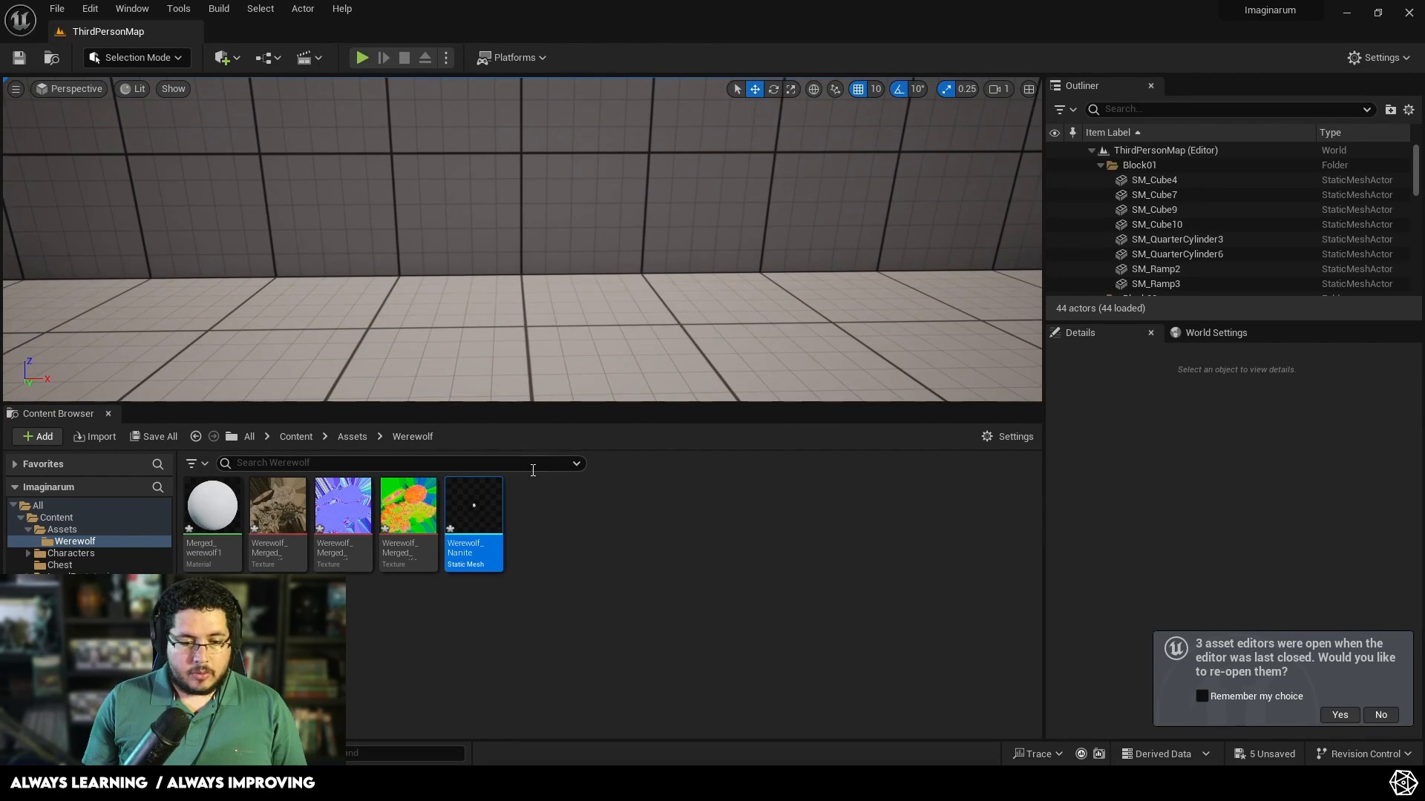
Step: In Unreal Engine, place the Werewolf_Nanite mesh in front of the level wall and scale it uniformly to 32.5
{"action": "left_click_drag", "start_coordinate": [479, 509], "coordinate": [489, 196]}
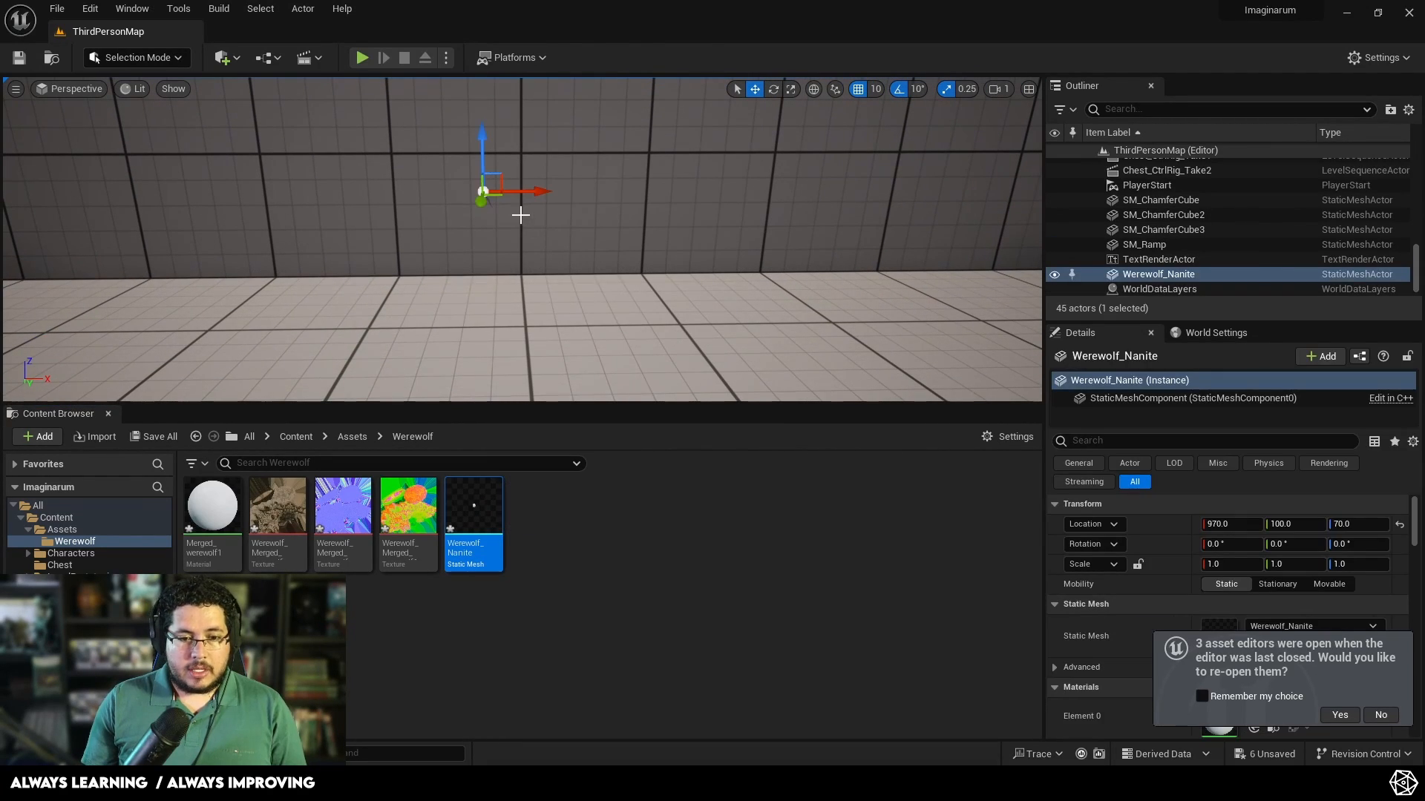
{"action": "key", "text": "r"}
{"action": "left_click", "coordinate": [483, 193]}
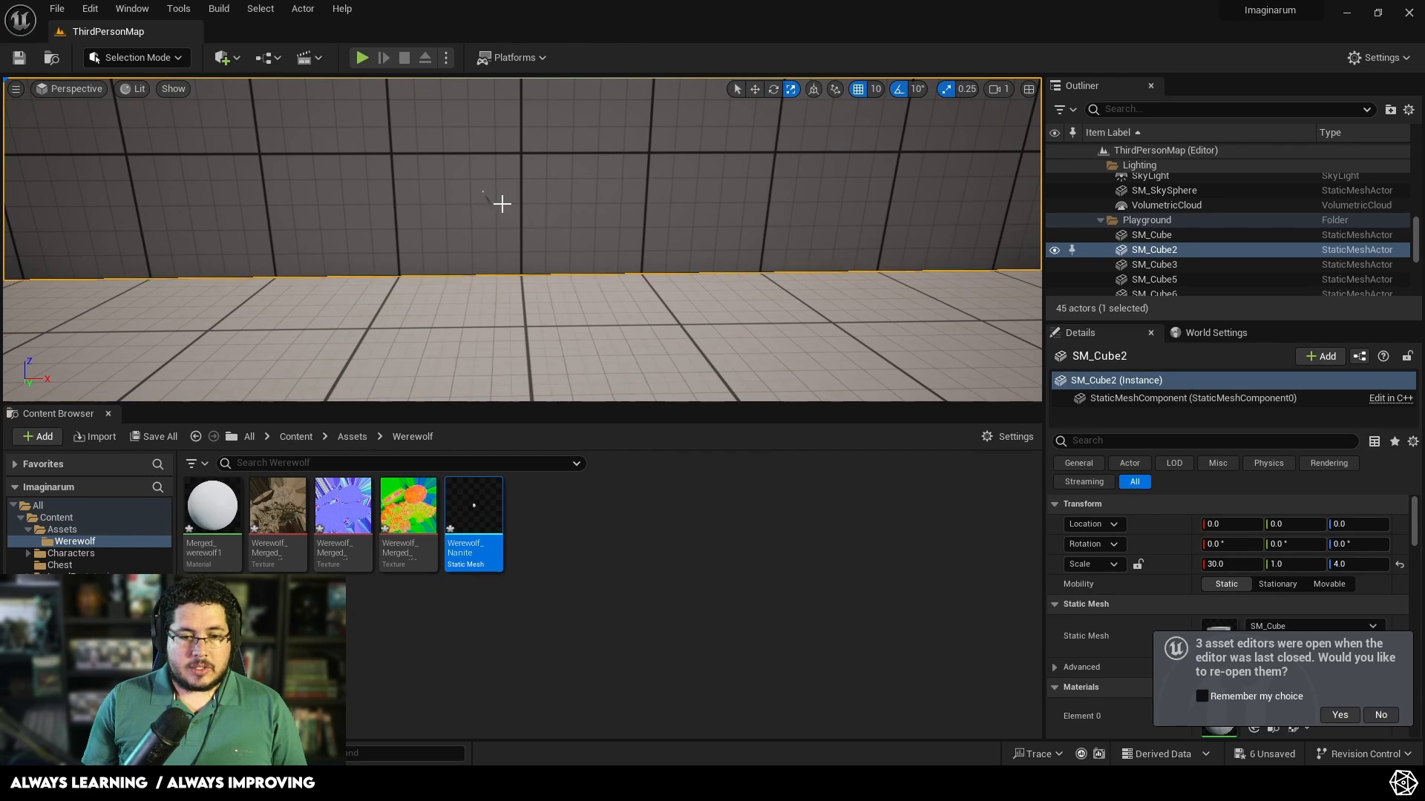
{"action": "right_click_drag", "start_coordinate": [499, 203], "coordinate": [493, 238]}
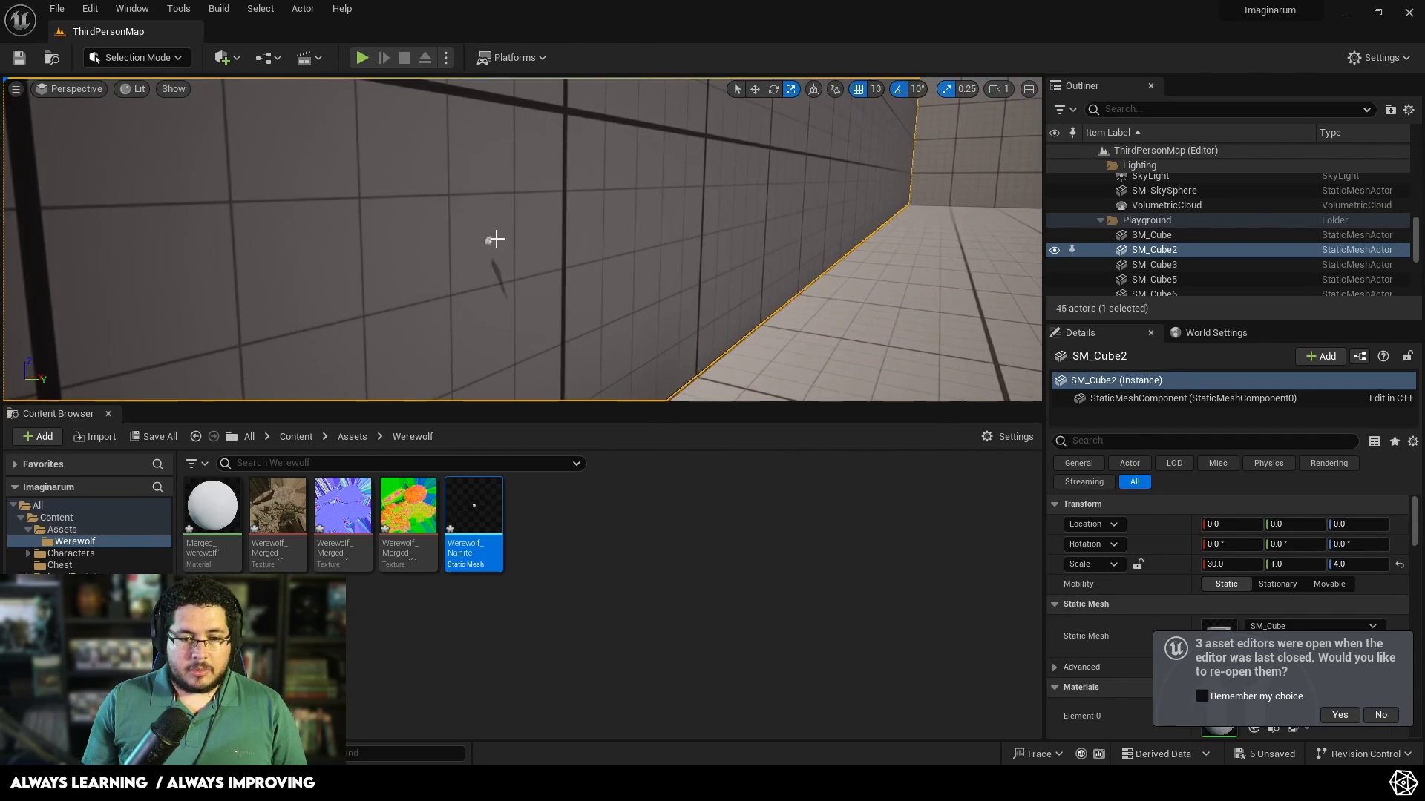
{"action": "left_click", "coordinate": [484, 240]}
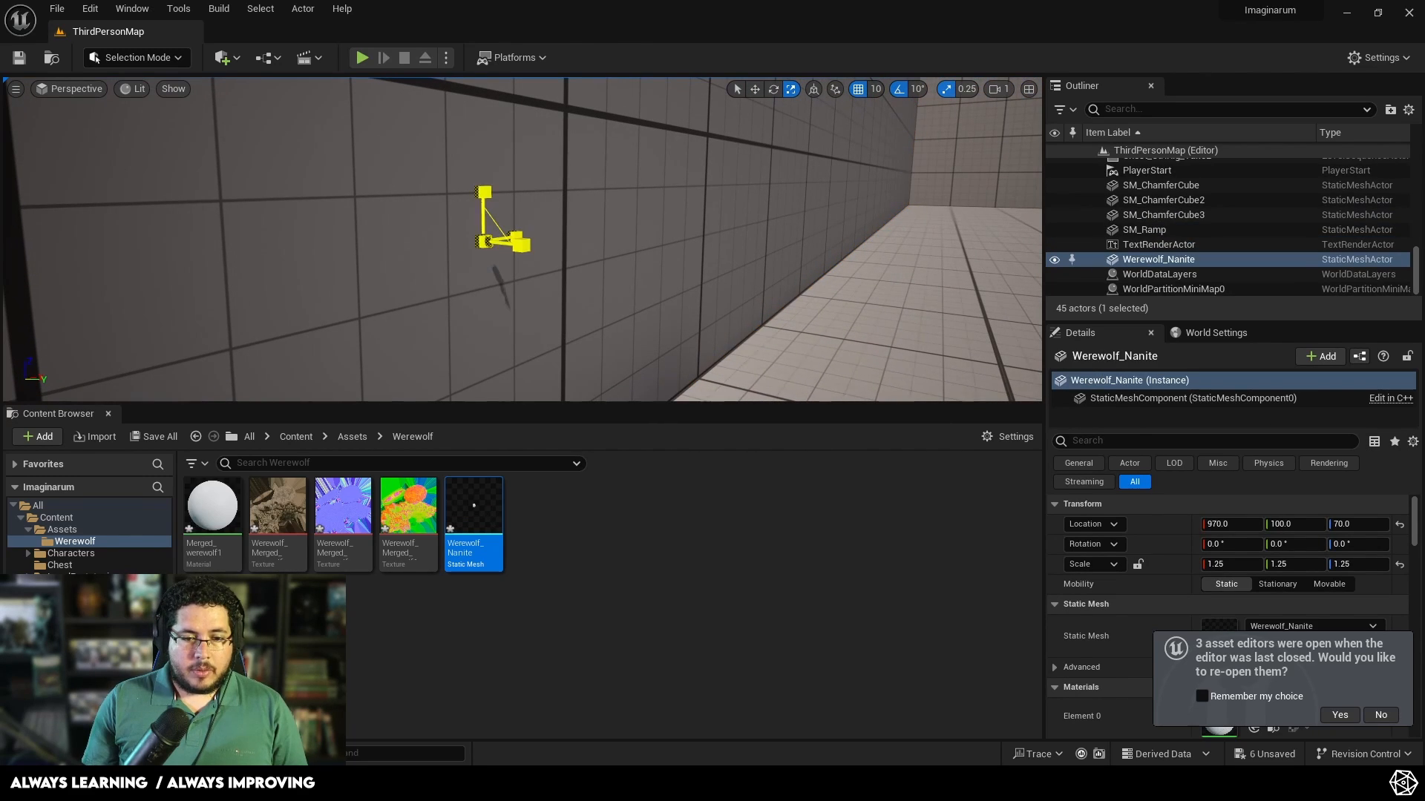
{"action": "left_click_drag", "start_coordinate": [484, 194], "coordinate": [489, 197]}
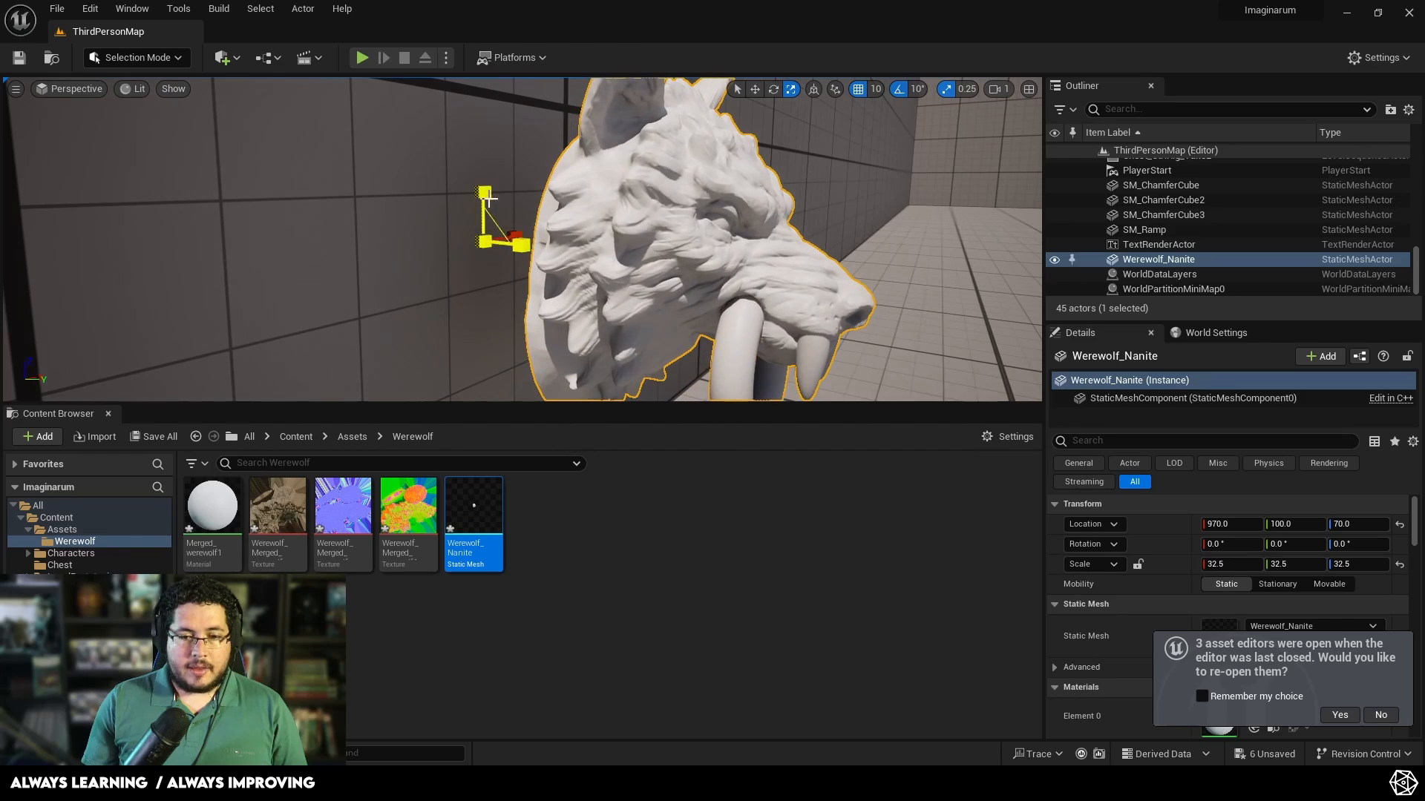
Step: Raise the Werewolf_Nanite mesh to Z 130 and move it against the wall at Y 70
{"action": "right_click_drag", "start_coordinate": [489, 199], "coordinate": [493, 189]}
{"action": "key", "text": "w"}
{"action": "left_click_drag", "start_coordinate": [546, 184], "coordinate": [559, 126]}
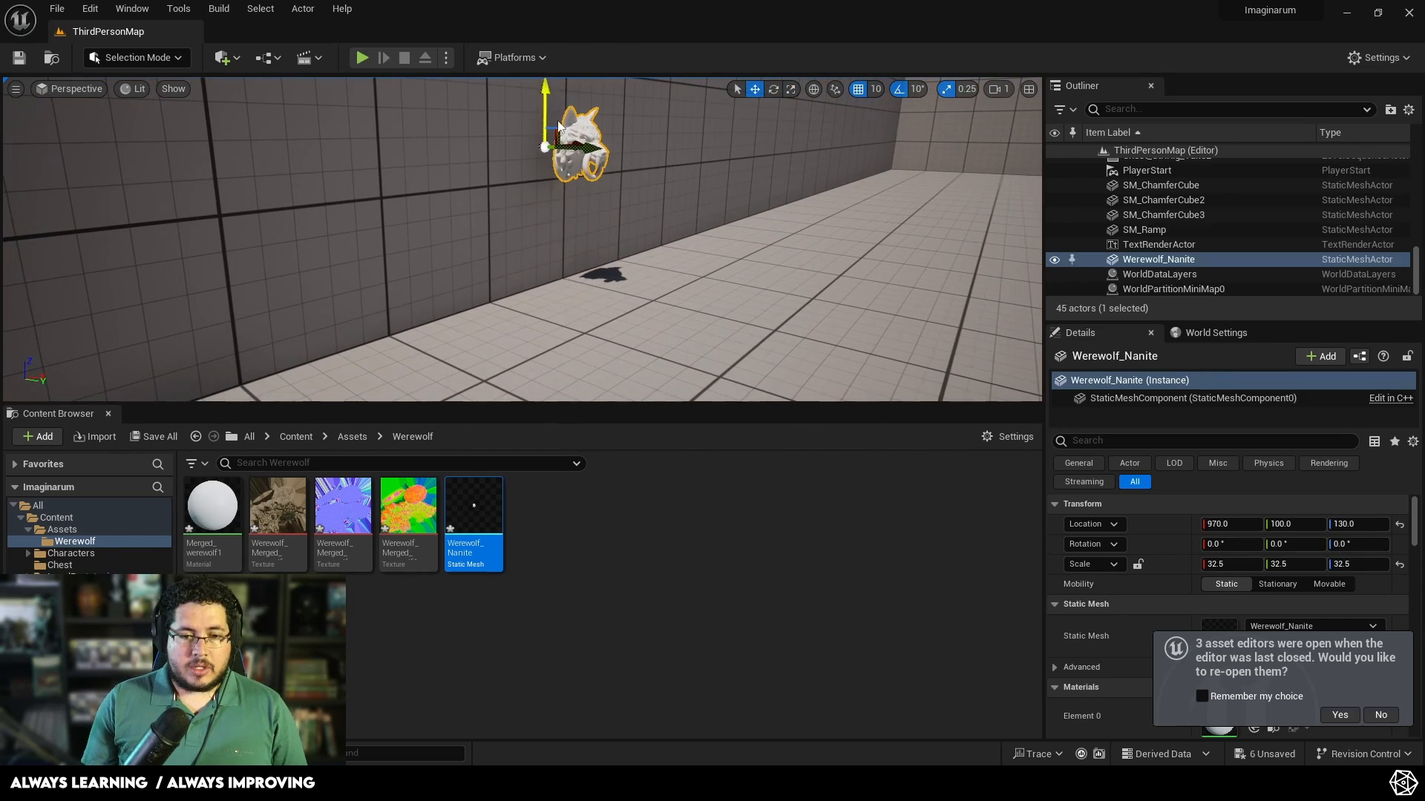
{"action": "right_click_drag", "start_coordinate": [559, 126], "coordinate": [557, 297]}
{"action": "left_click_drag", "start_coordinate": [575, 313], "coordinate": [568, 308]}
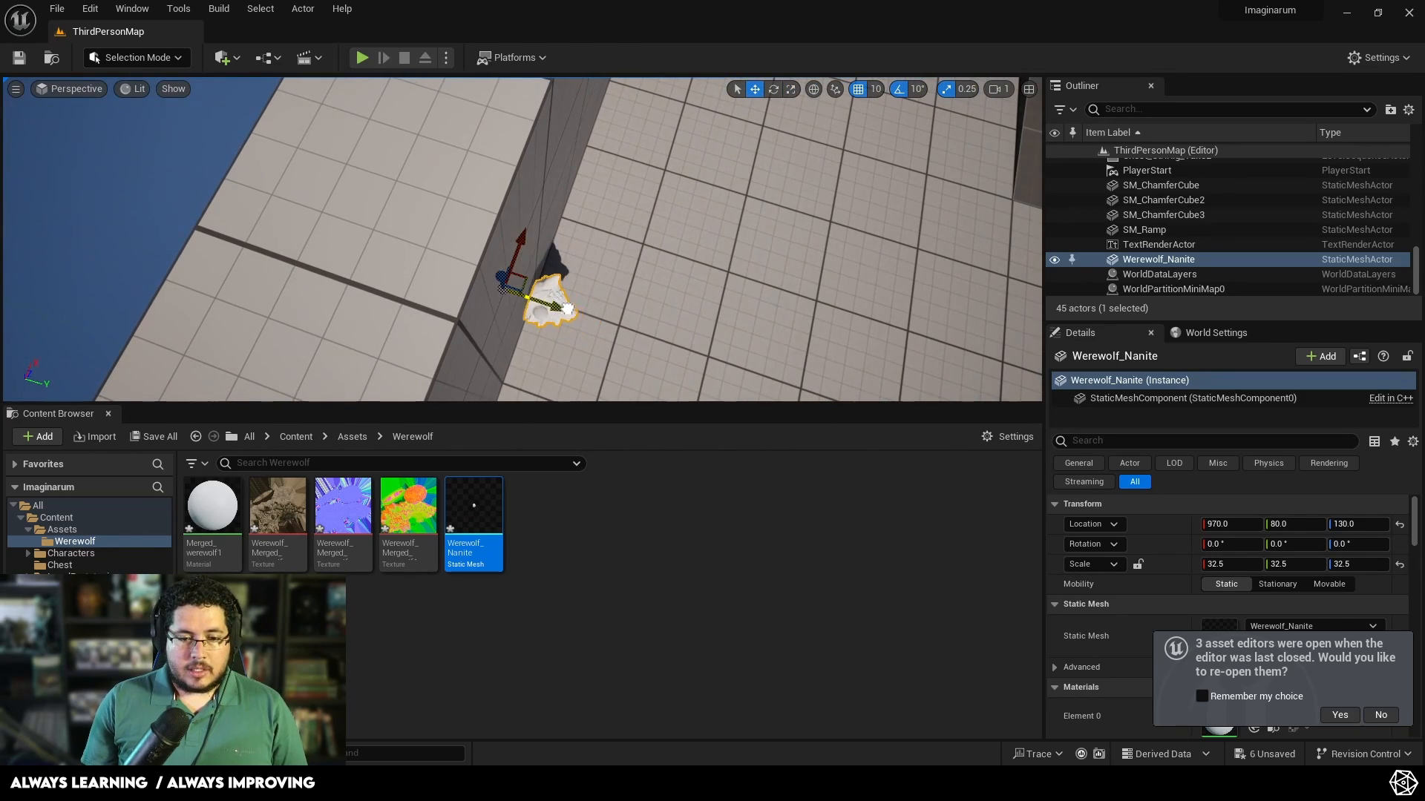
{"action": "mouse_move", "coordinate": [552, 304]}
{"action": "right_mouse_down"}
{"action": "mouse_move", "coordinate": [552, 326]}
{"action": "mouse_move", "coordinate": [552, 311]}
{"action": "right_mouse_up"}
{"action": "mouse_move", "coordinate": [543, 227]}
{"action": "right_mouse_down"}
{"action": "mouse_move", "coordinate": [586, 215]}
{"action": "mouse_move", "coordinate": [544, 228]}
{"action": "right_mouse_up"}
Step: Duplicate the werewolf head eight times along the wall to form an evenly spaced row ending at X 1470
{"action": "right_click_drag", "start_coordinate": [620, 273], "coordinate": [487, 222]}
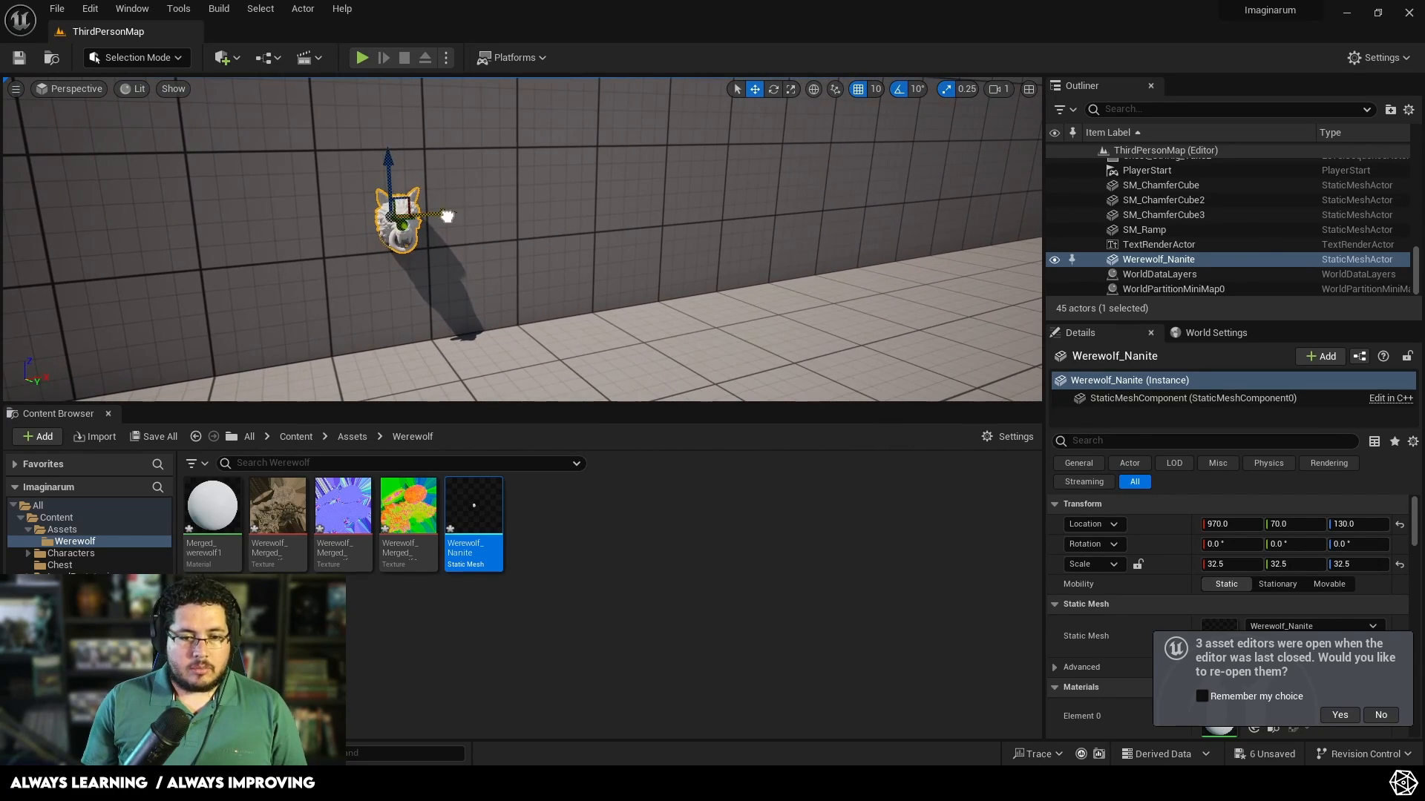
{"action": "left_click_drag", "start_coordinate": [445, 216], "coordinate": [696, 192], "text": "alt"}
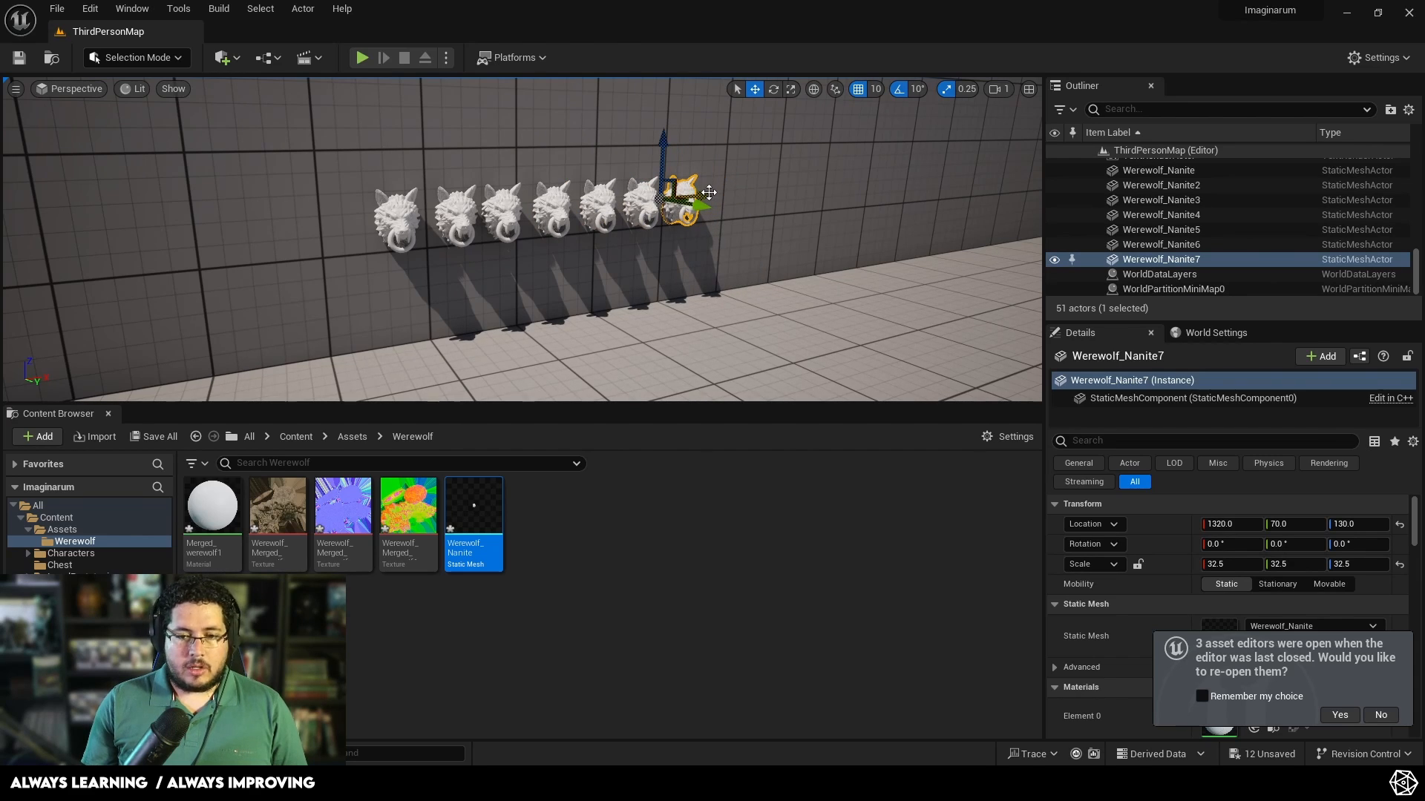
{"action": "left_click_drag", "start_coordinate": [708, 193], "coordinate": [797, 190], "text": "alt"}
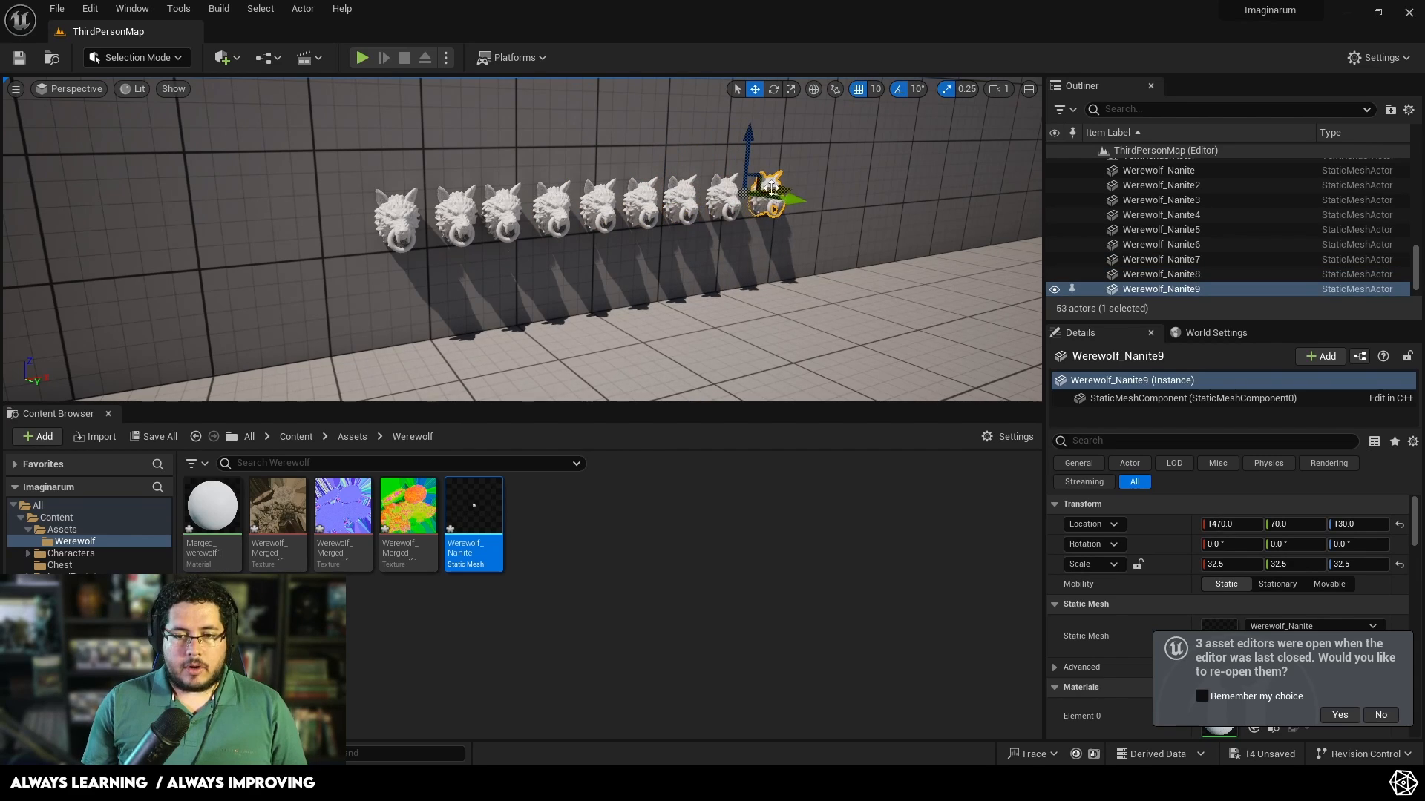
Step: Play-test the level by running past the row of werewolf heads, and check the Werewolf_Nanite asset's mesh statistics
{"action": "left_click", "coordinate": [362, 57]}
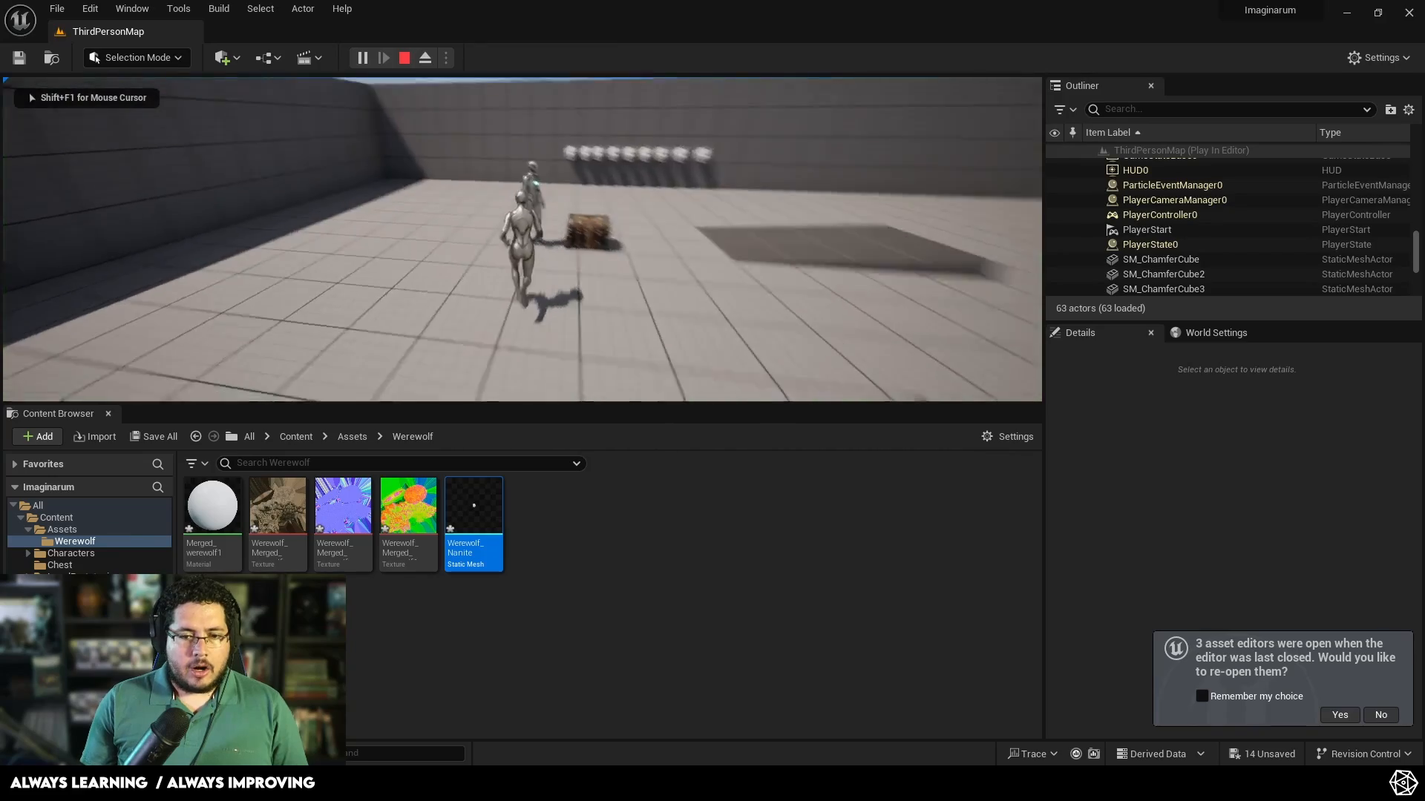
{"action": "key", "text": "w"}
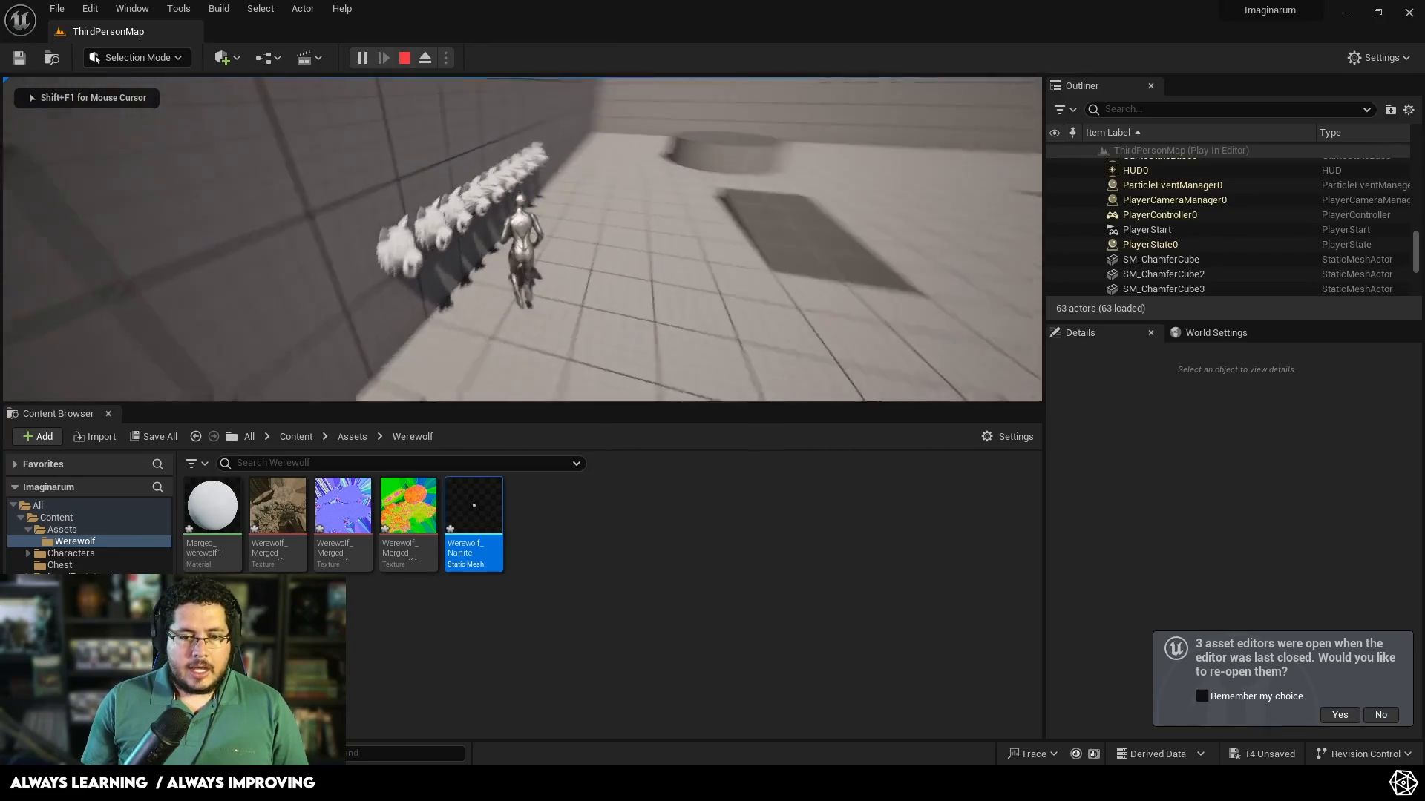
{"action": "key", "text": "w"}
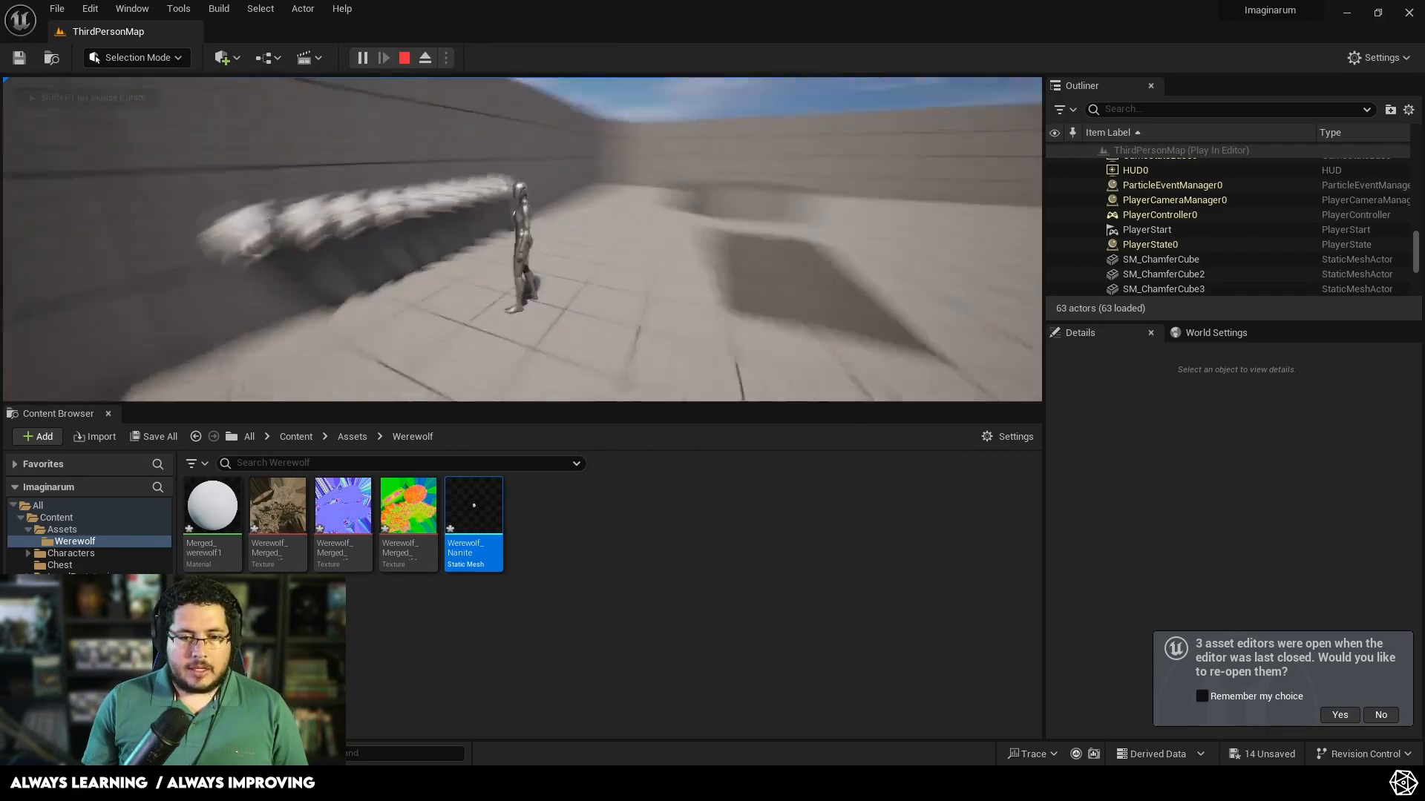
{"action": "key", "text": "s"}
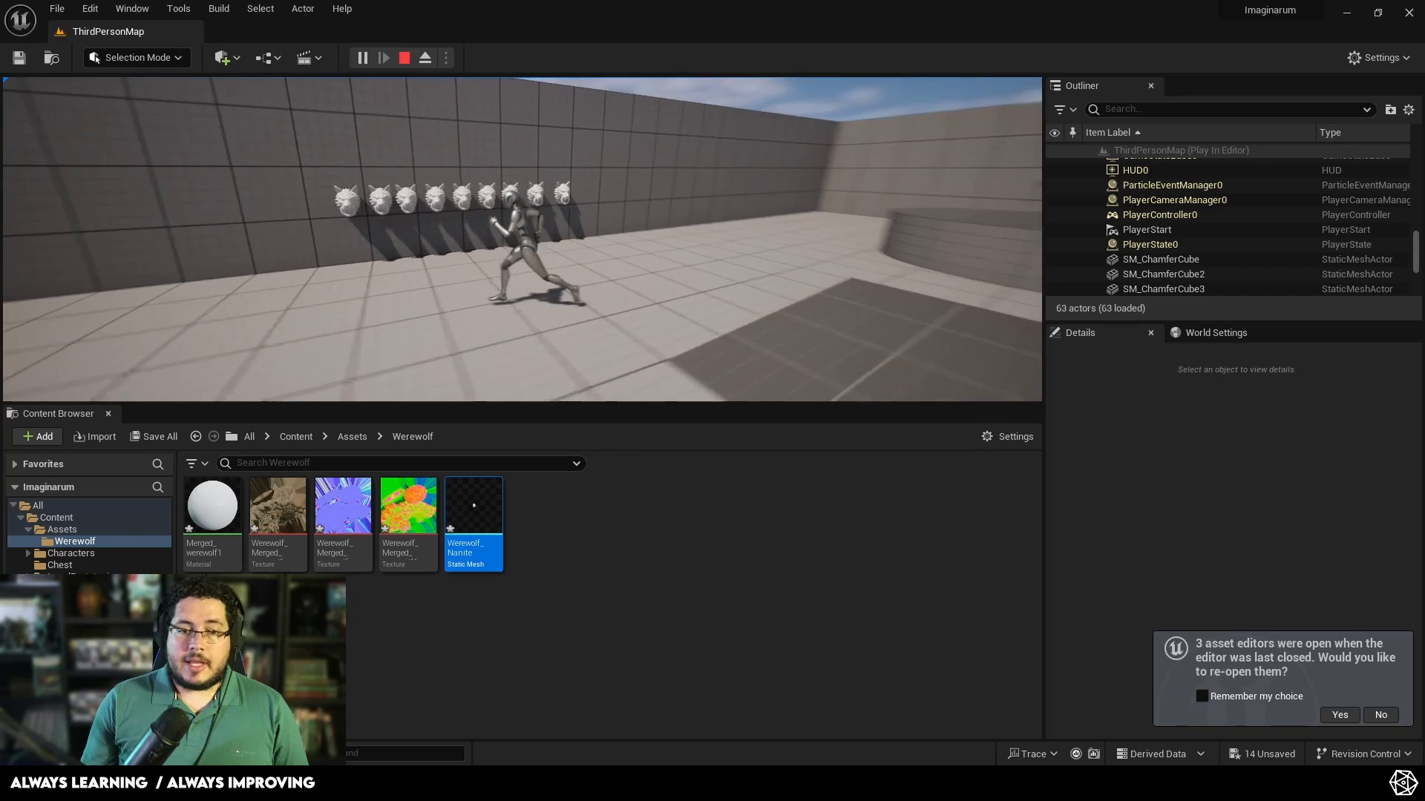
{"action": "key", "text": "Escape"}
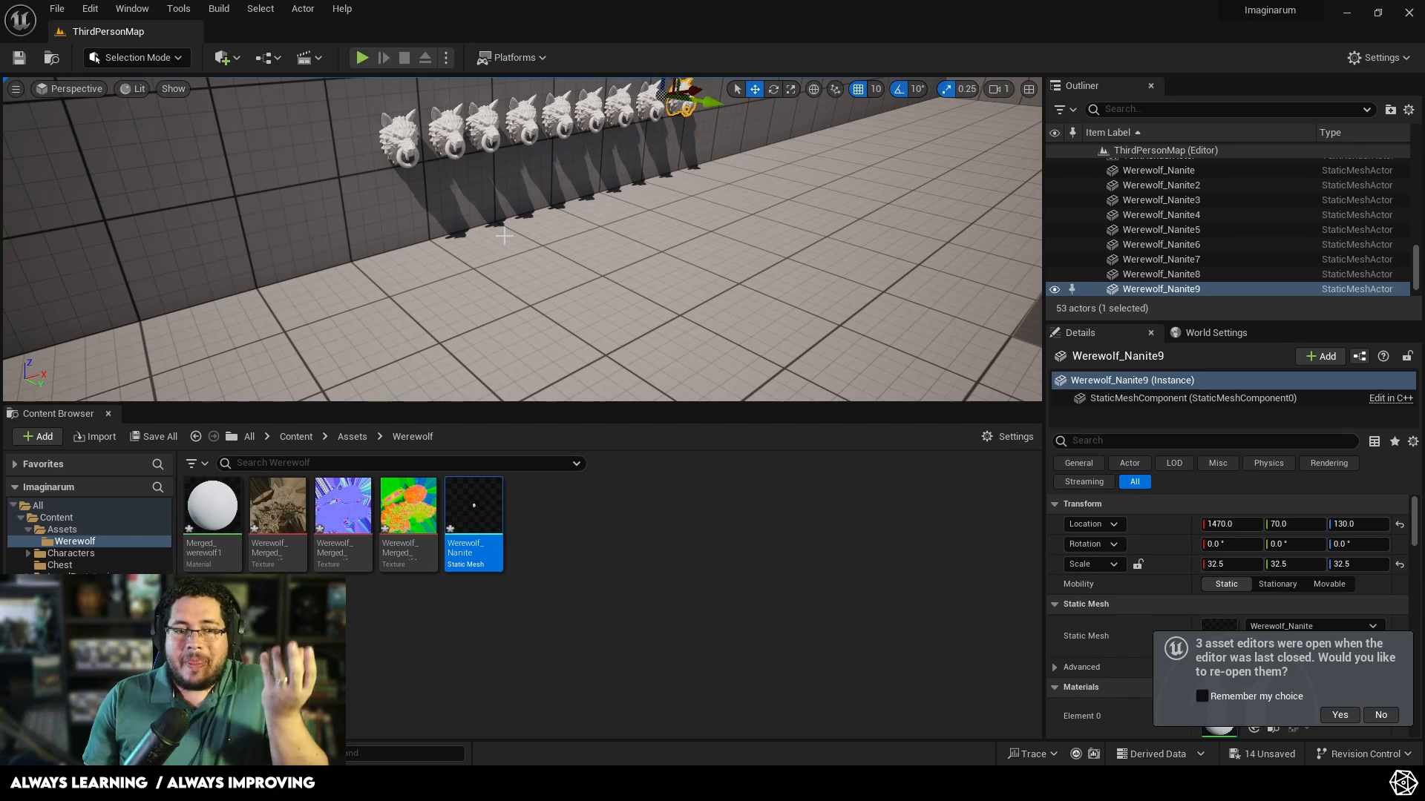
{"action": "mouse_move", "coordinate": [481, 527]}
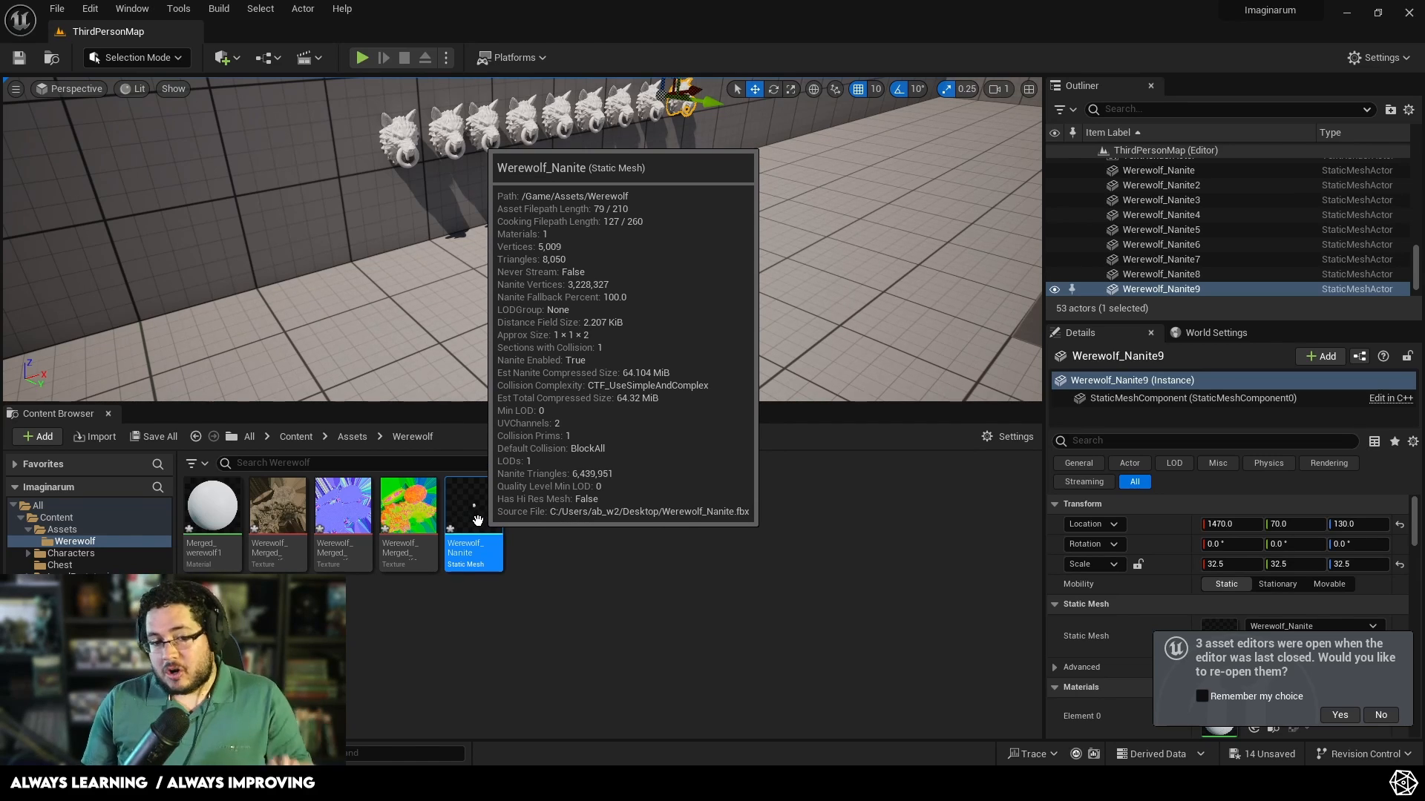
{"action": "right_click_drag", "start_coordinate": [542, 320], "coordinate": [518, 293]}
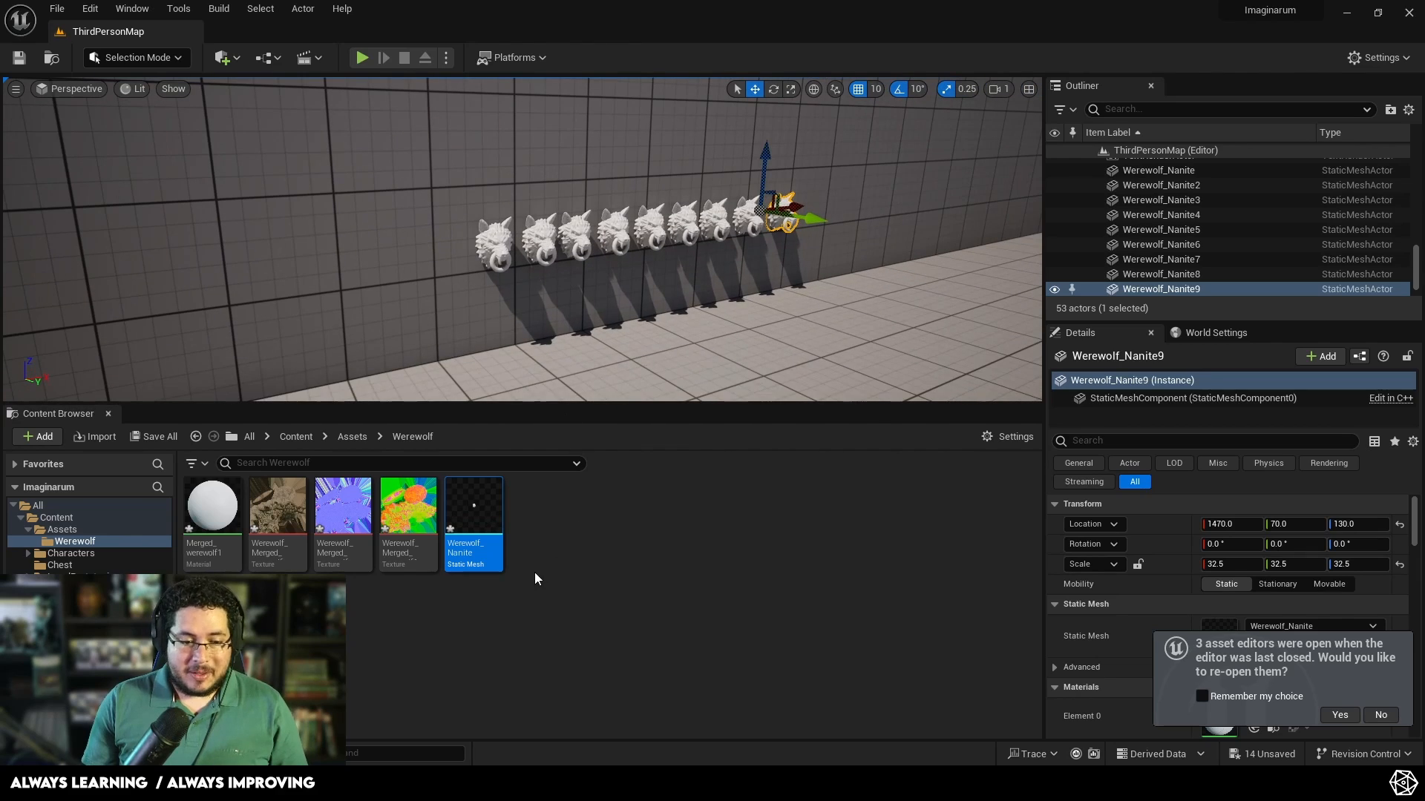
Step: Rename the imported werewolf material as M_Werewolf
{"action": "left_click", "coordinate": [200, 514]}
{"action": "key", "text": "F2"}
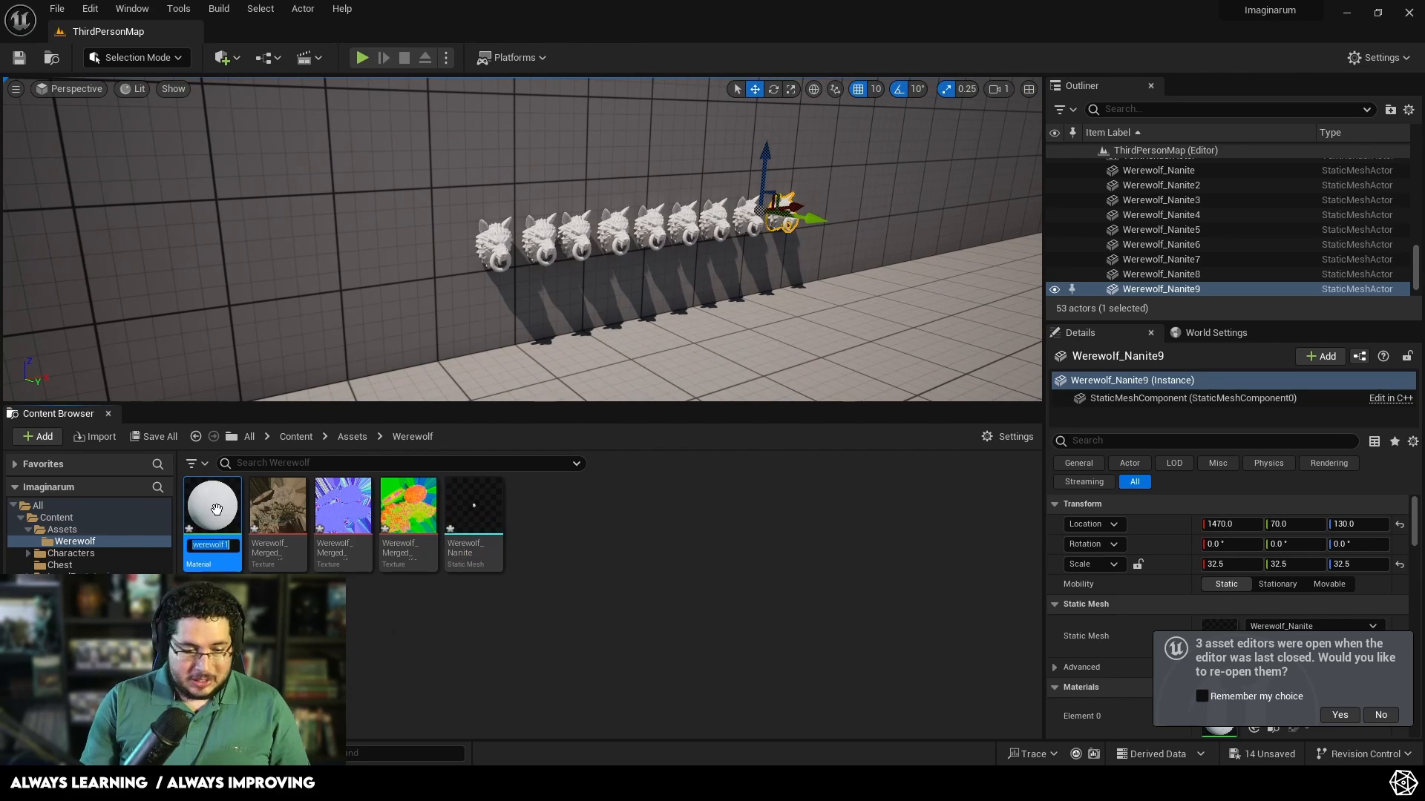
{"action": "type", "text": "M_Wwe"}
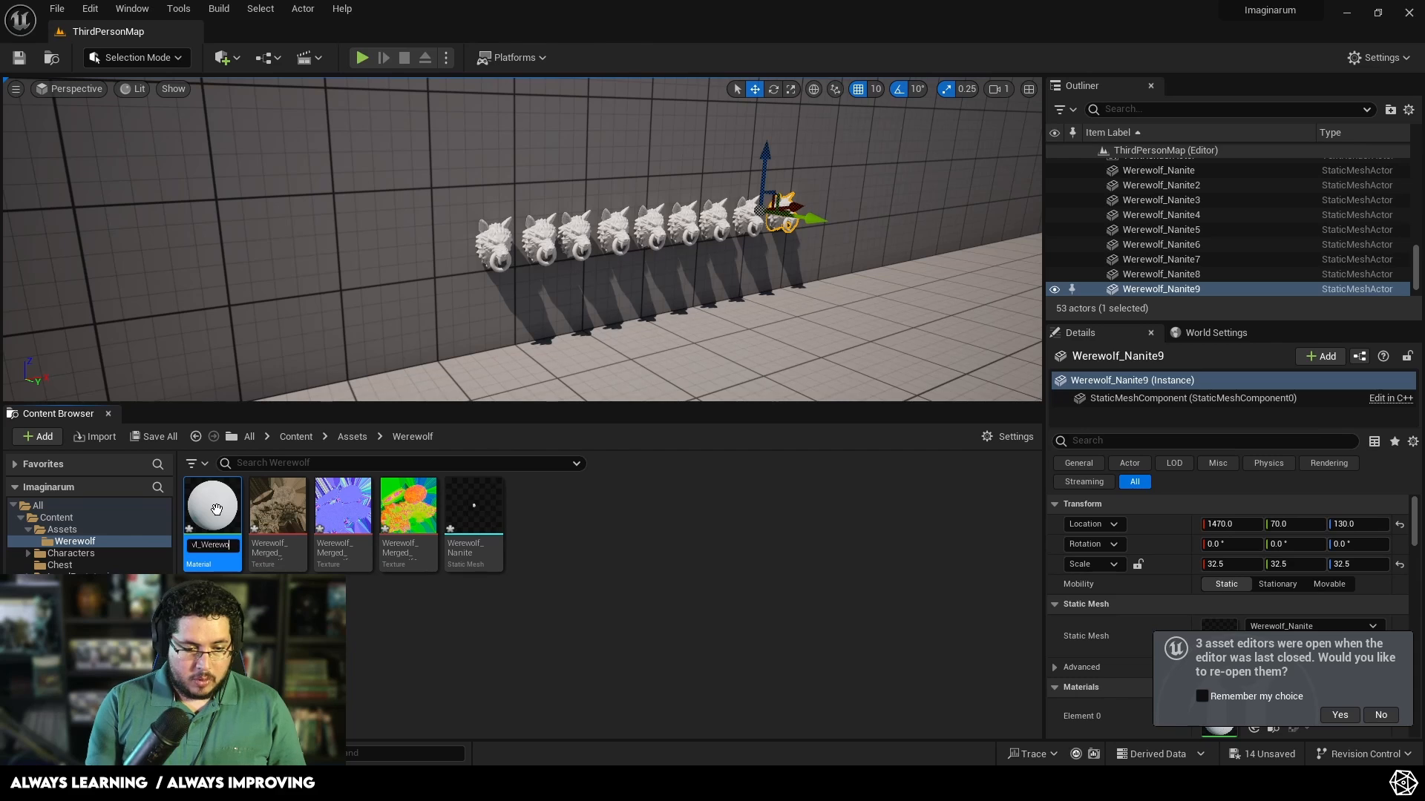
{"action": "key", "text": "Return"}
Step: Disable sRGB on the werewolf OcclusionRoughnessMetallic texture and save it
{"action": "double_click", "coordinate": [392, 524]}
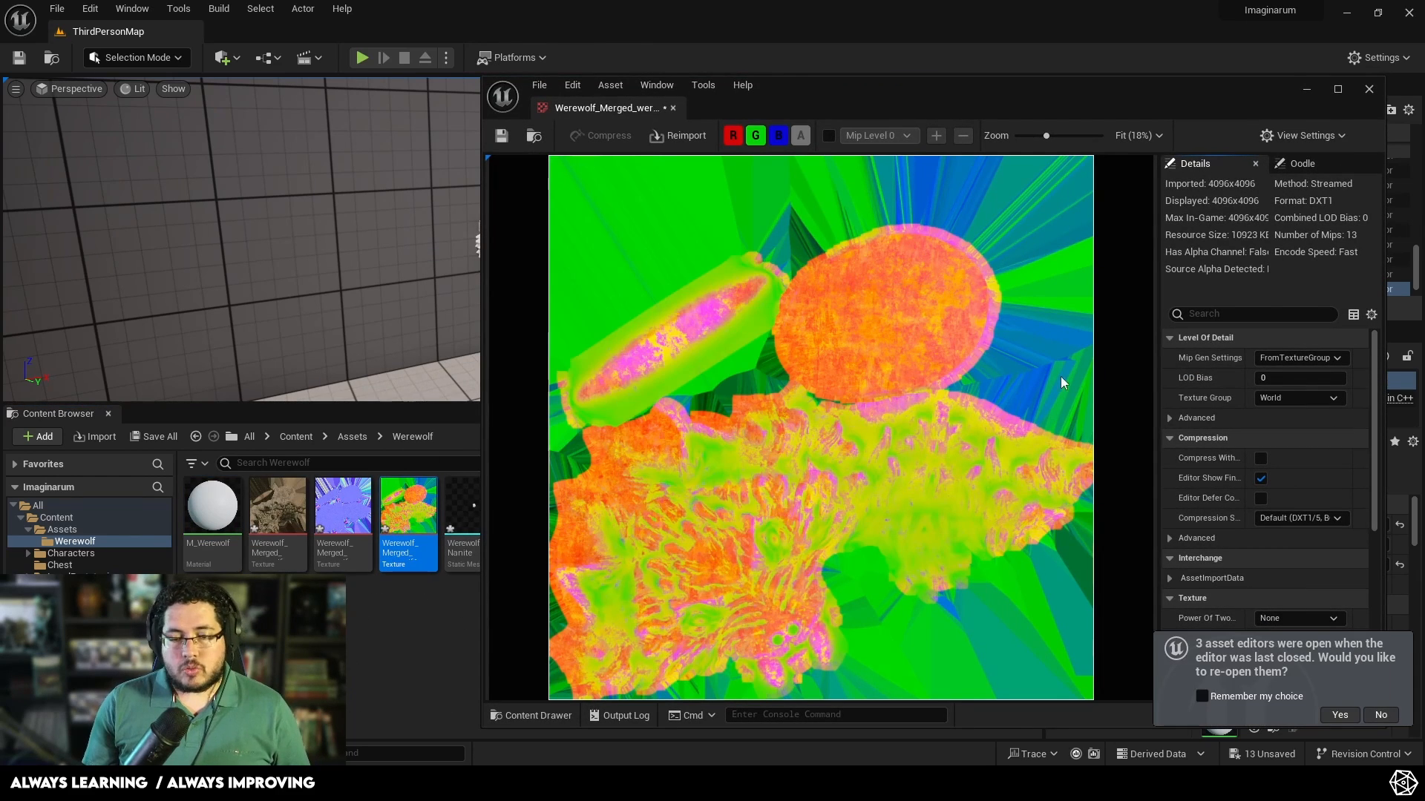
{"action": "scroll", "coordinate": [1203, 533], "scroll_direction": "down", "scroll_amount": 4}
{"action": "left_click", "coordinate": [1259, 541]}
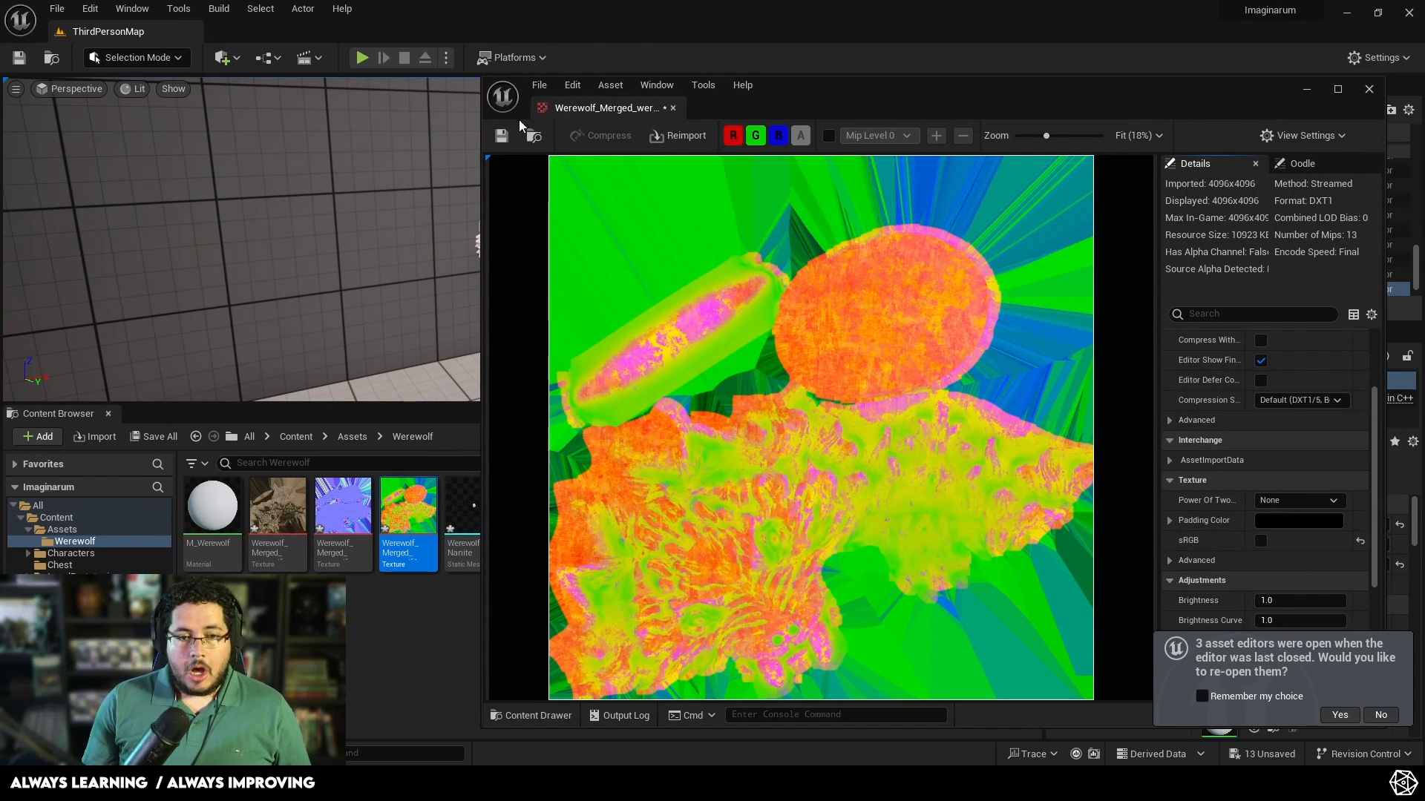
{"action": "left_click", "coordinate": [503, 137]}
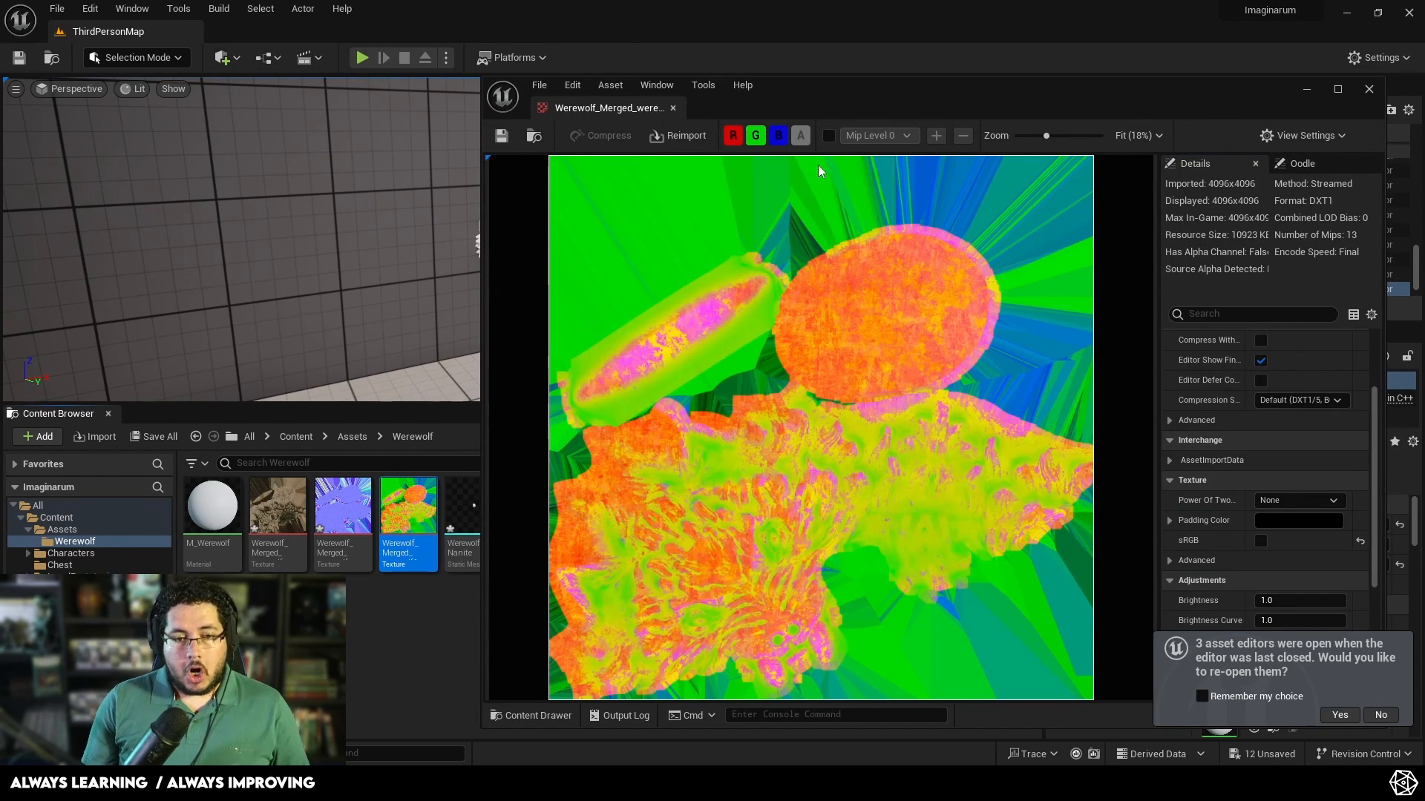
{"action": "left_click", "coordinate": [1365, 87]}
Step: Add the three werewolf textures to the M_Werewolf material graph and delete the default Param colour node
{"action": "double_click", "coordinate": [213, 508]}
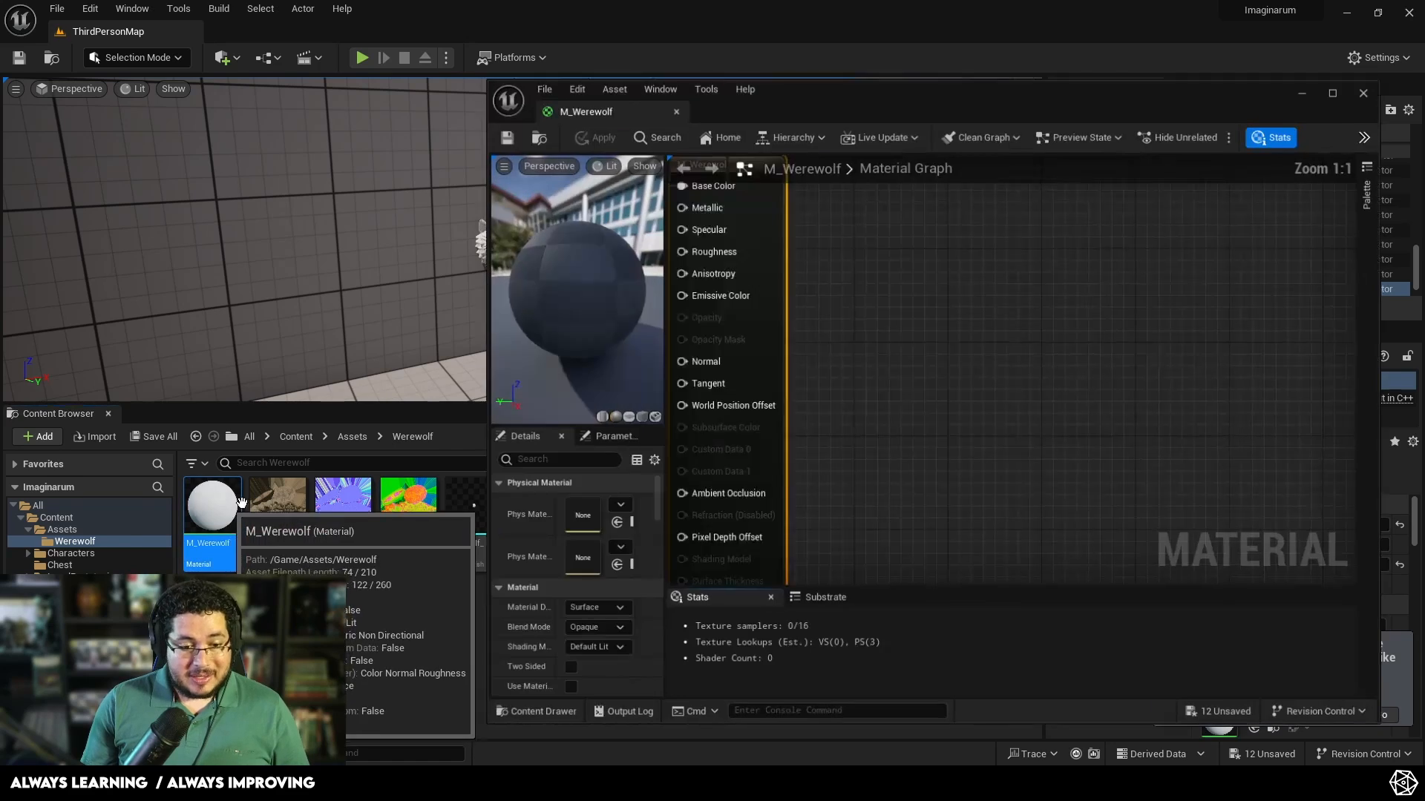
{"action": "left_click", "coordinate": [410, 533]}
{"action": "left_click", "coordinate": [297, 553], "text": "shift"}
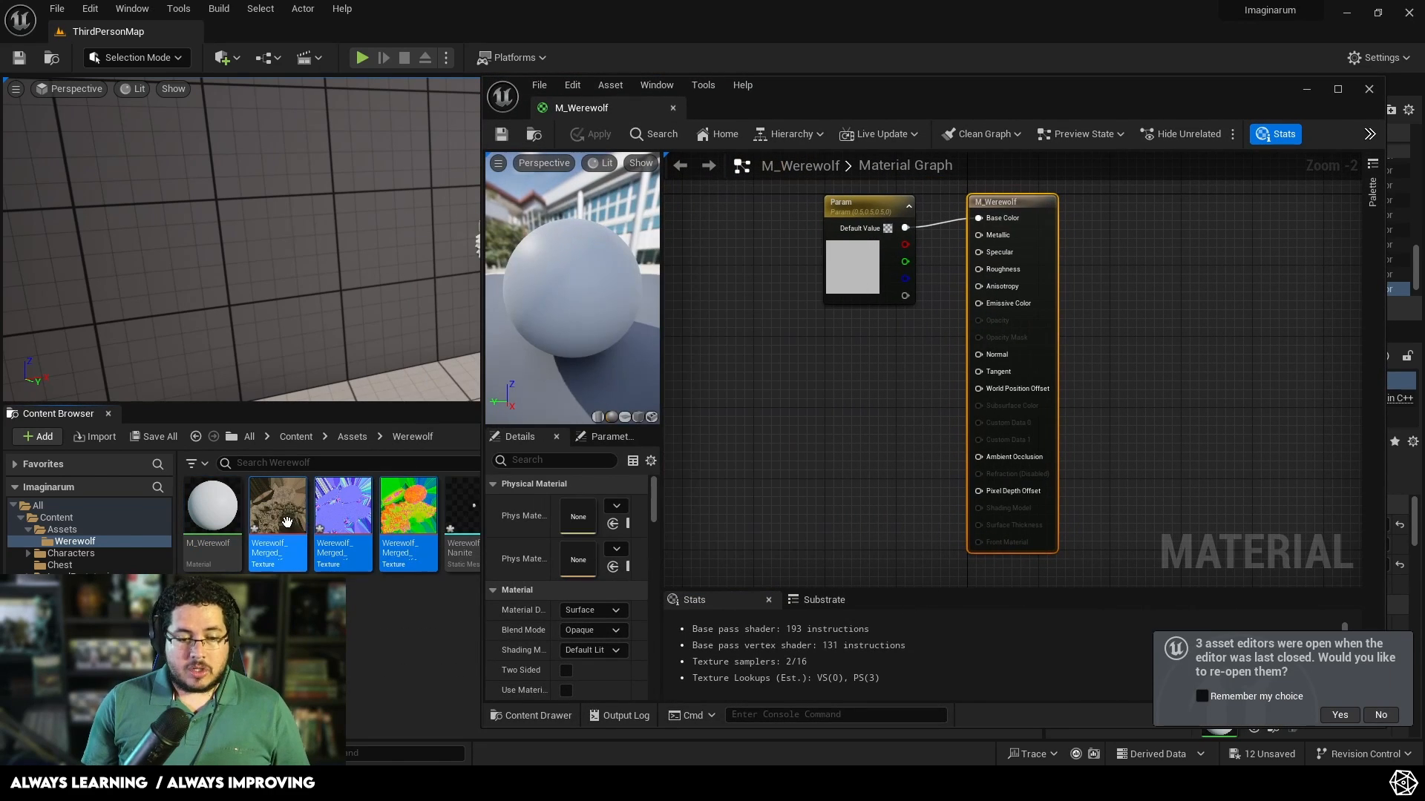
{"action": "left_click_drag", "start_coordinate": [297, 553], "coordinate": [803, 213]}
{"action": "left_click", "coordinate": [826, 274]}
{"action": "key", "text": "Delete"}
Step: Wire the textures to Normal and Base Color, with red to Ambient Occlusion, green to Roughness and blue to Metallic, and save M_Werewolf
{"action": "left_click_drag", "start_coordinate": [886, 236], "coordinate": [978, 355]}
{"action": "left_click_drag", "start_coordinate": [822, 399], "coordinate": [978, 217]}
{"action": "left_click_drag", "start_coordinate": [858, 452], "coordinate": [978, 270]}
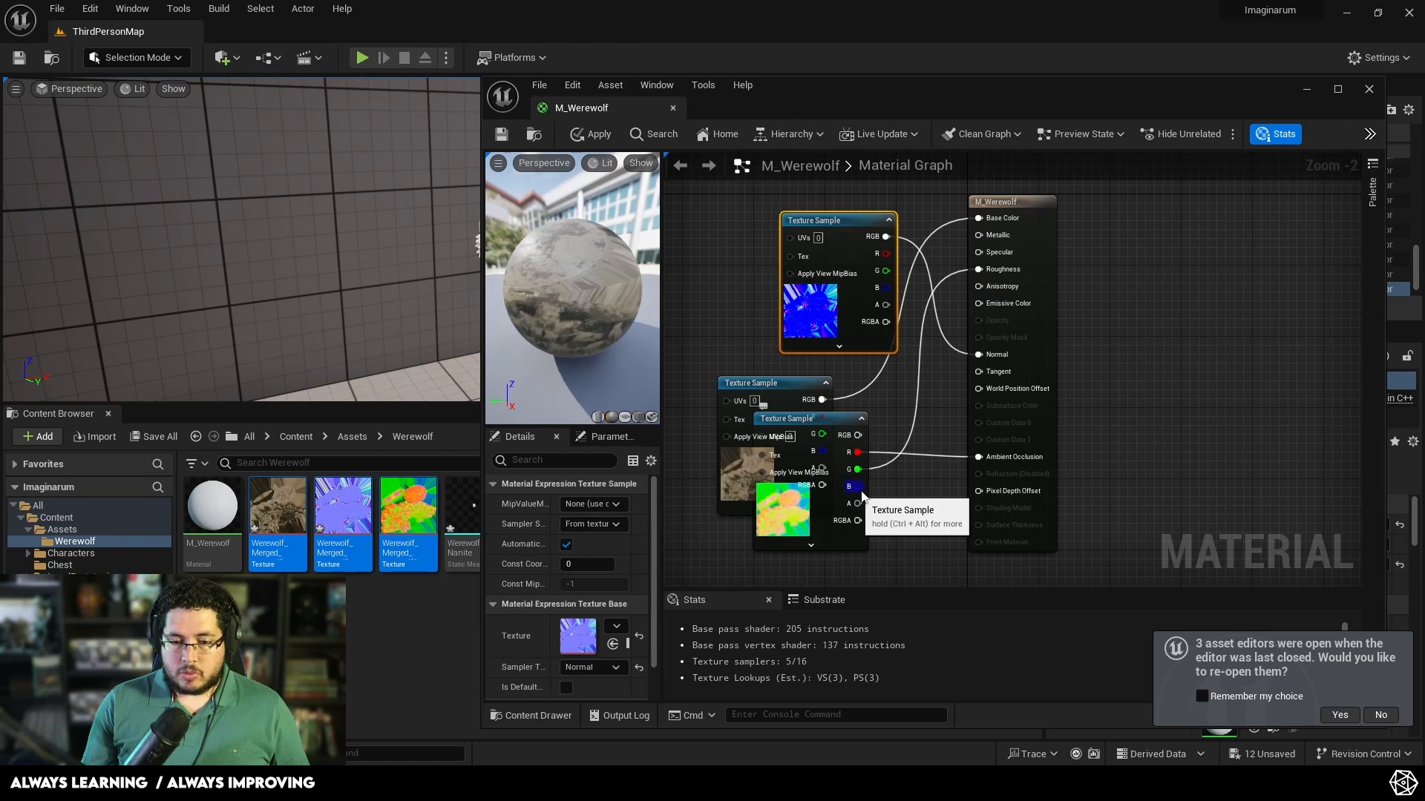
{"action": "left_click_drag", "start_coordinate": [858, 486], "coordinate": [978, 235]}
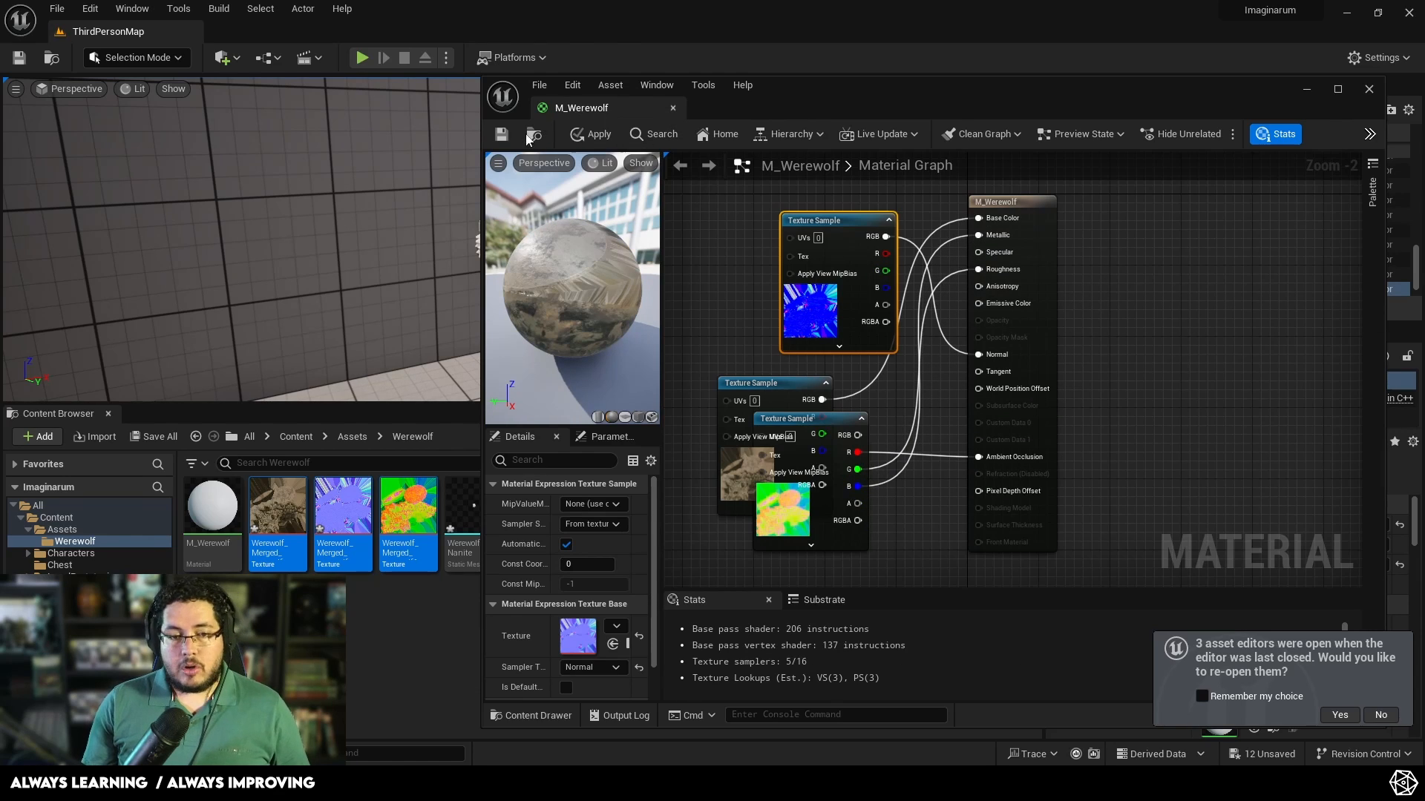
{"action": "left_click", "coordinate": [503, 135]}
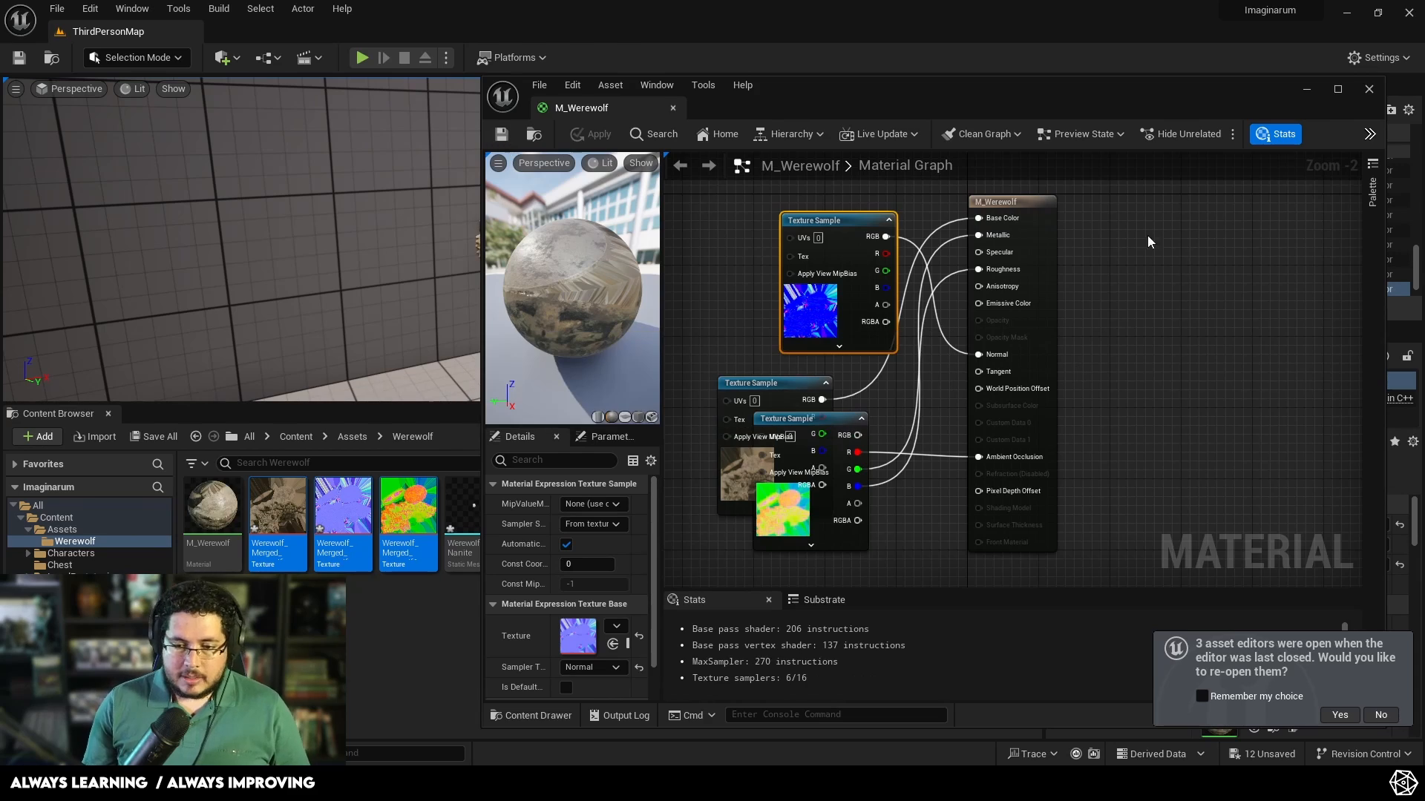
{"action": "left_click", "coordinate": [1369, 89]}
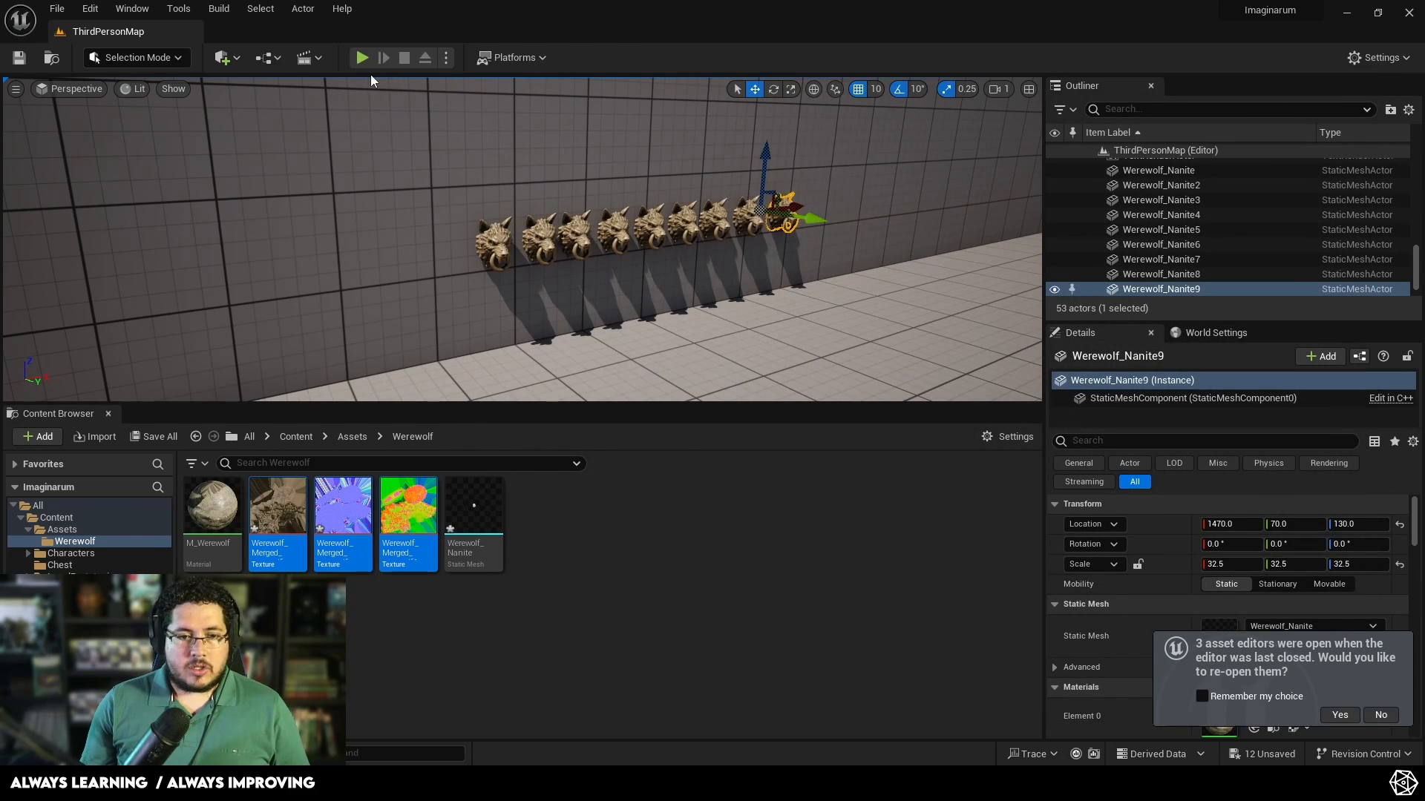
Step: Play-test the level and inspect the textured werewolf heads up close and from a distance
{"action": "left_click", "coordinate": [362, 57]}
{"action": "key", "text": "w"}
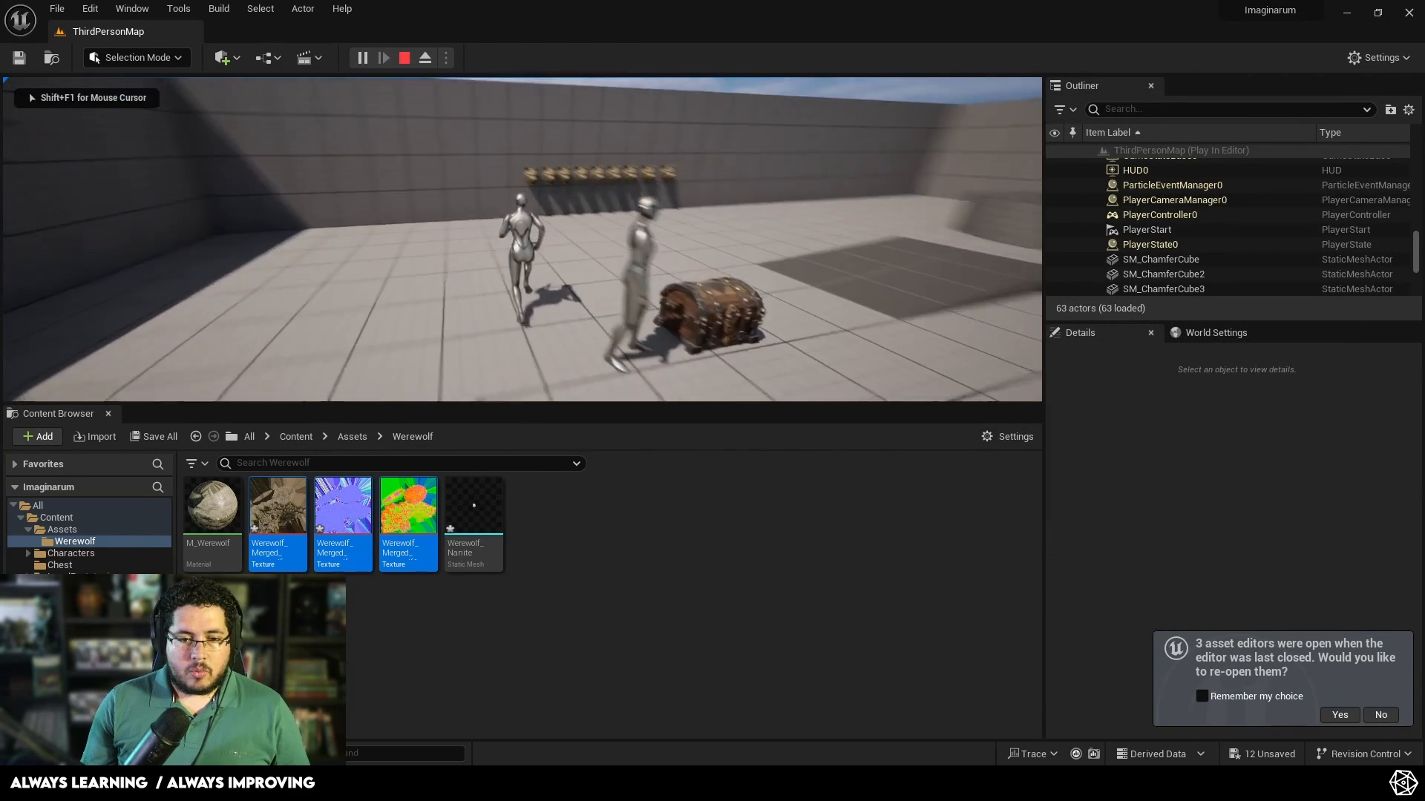
{"action": "key", "text": "w"}
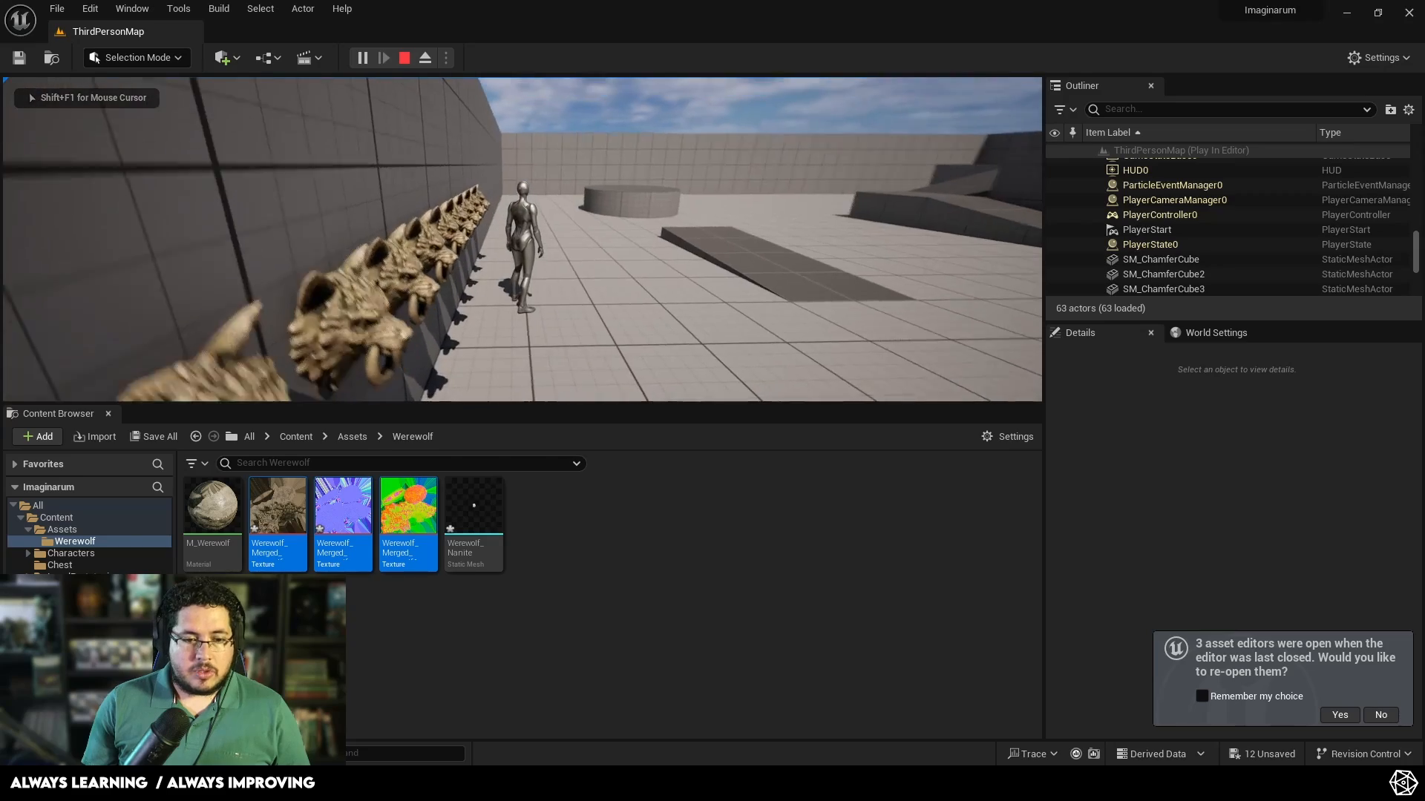
{"action": "key", "text": "w"}
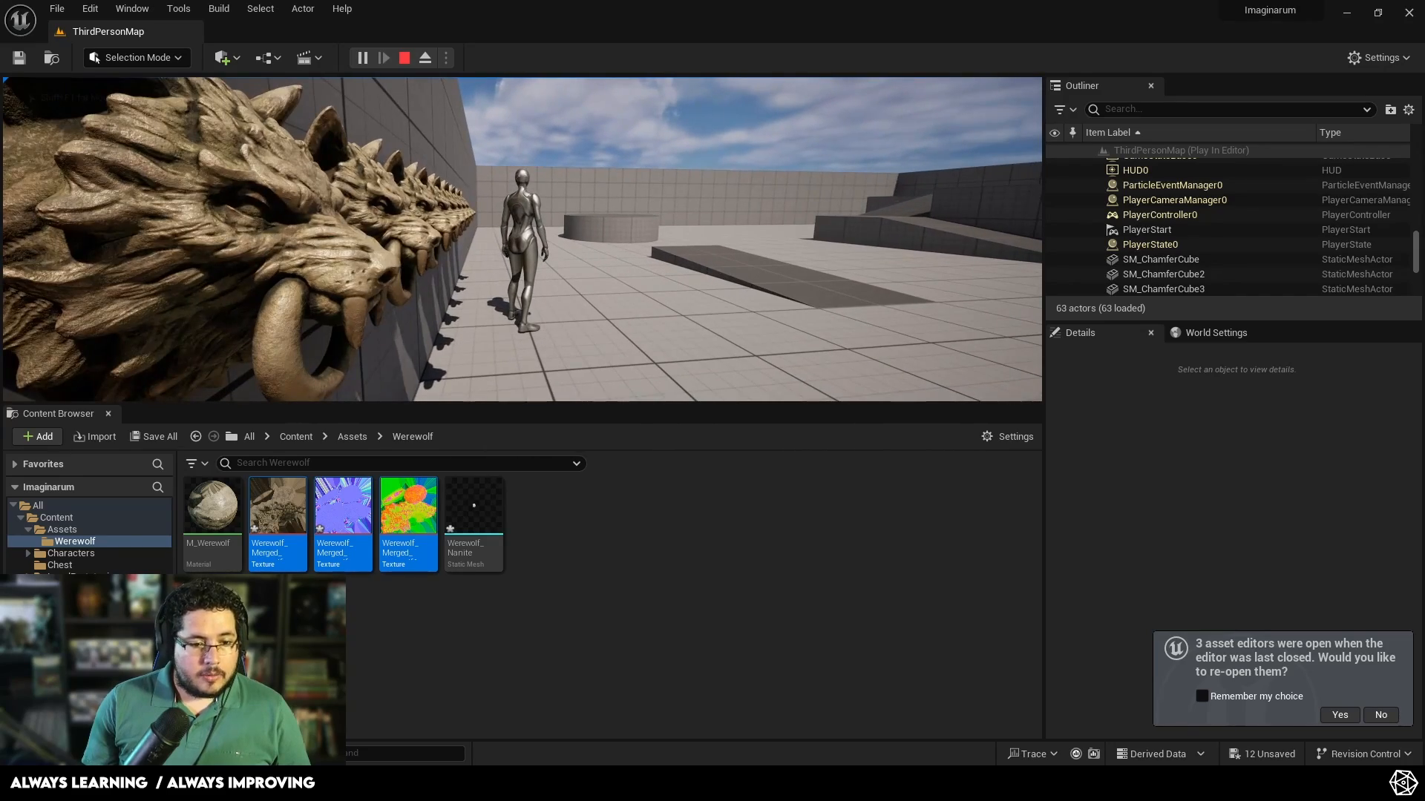
{"action": "key", "text": "w"}
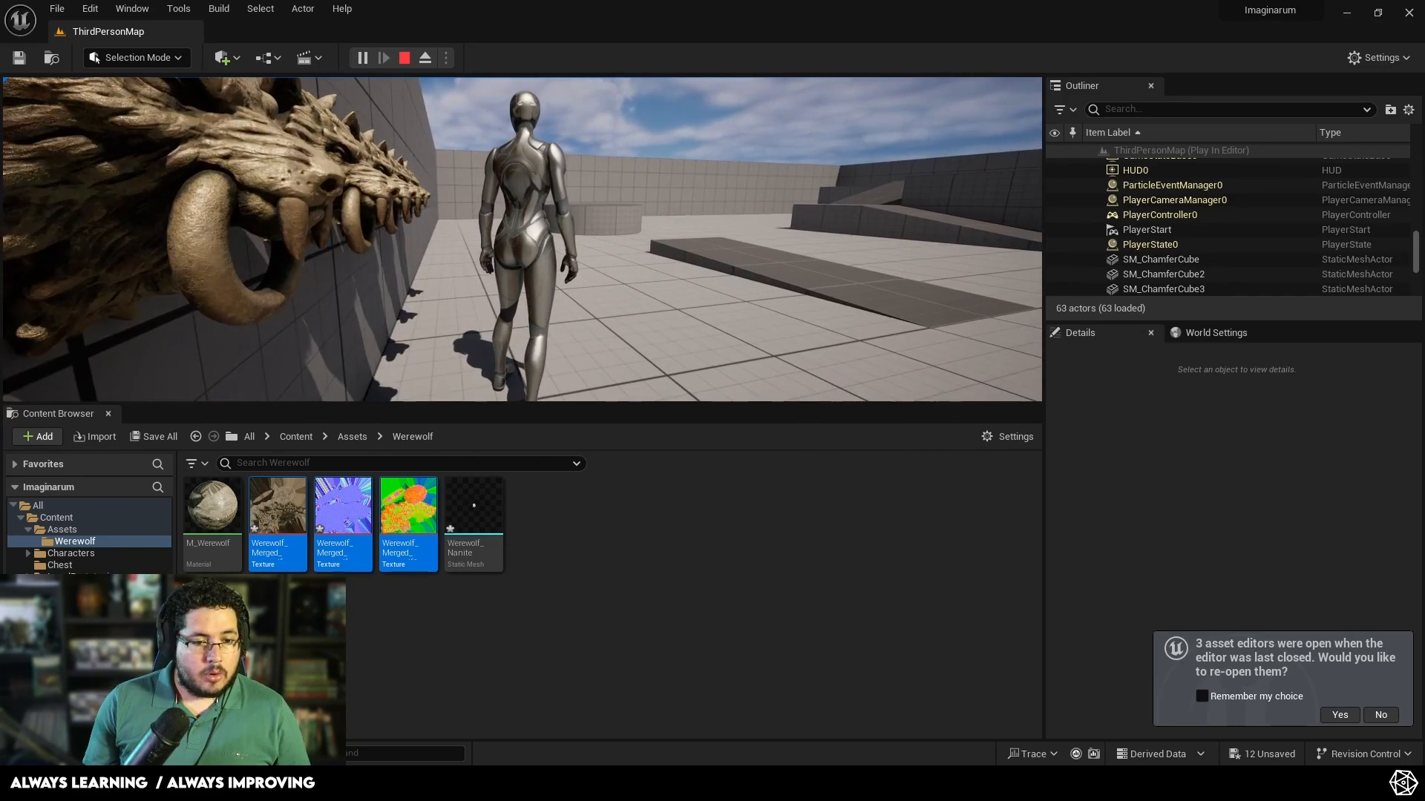
{"action": "key", "text": "w"}
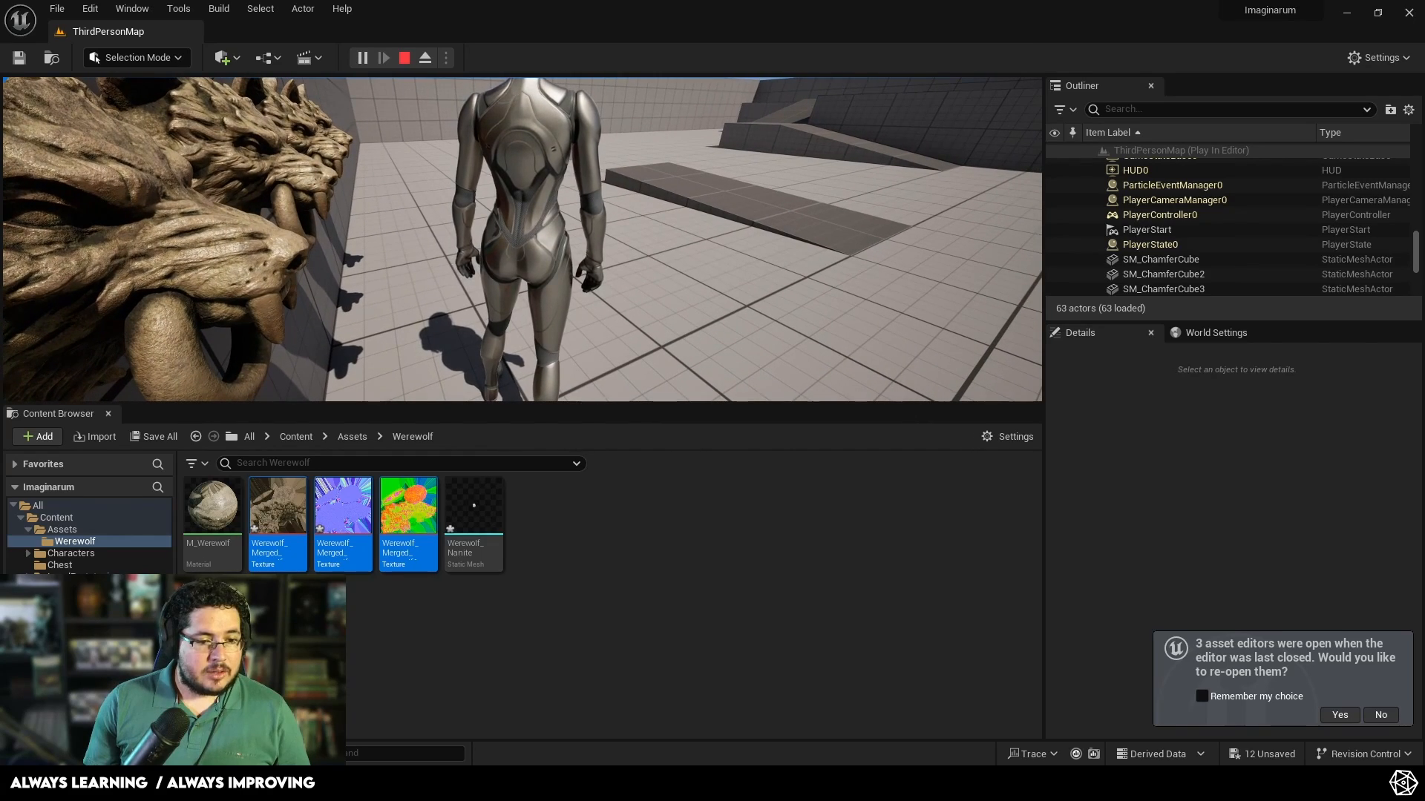
{"action": "key", "text": "w"}
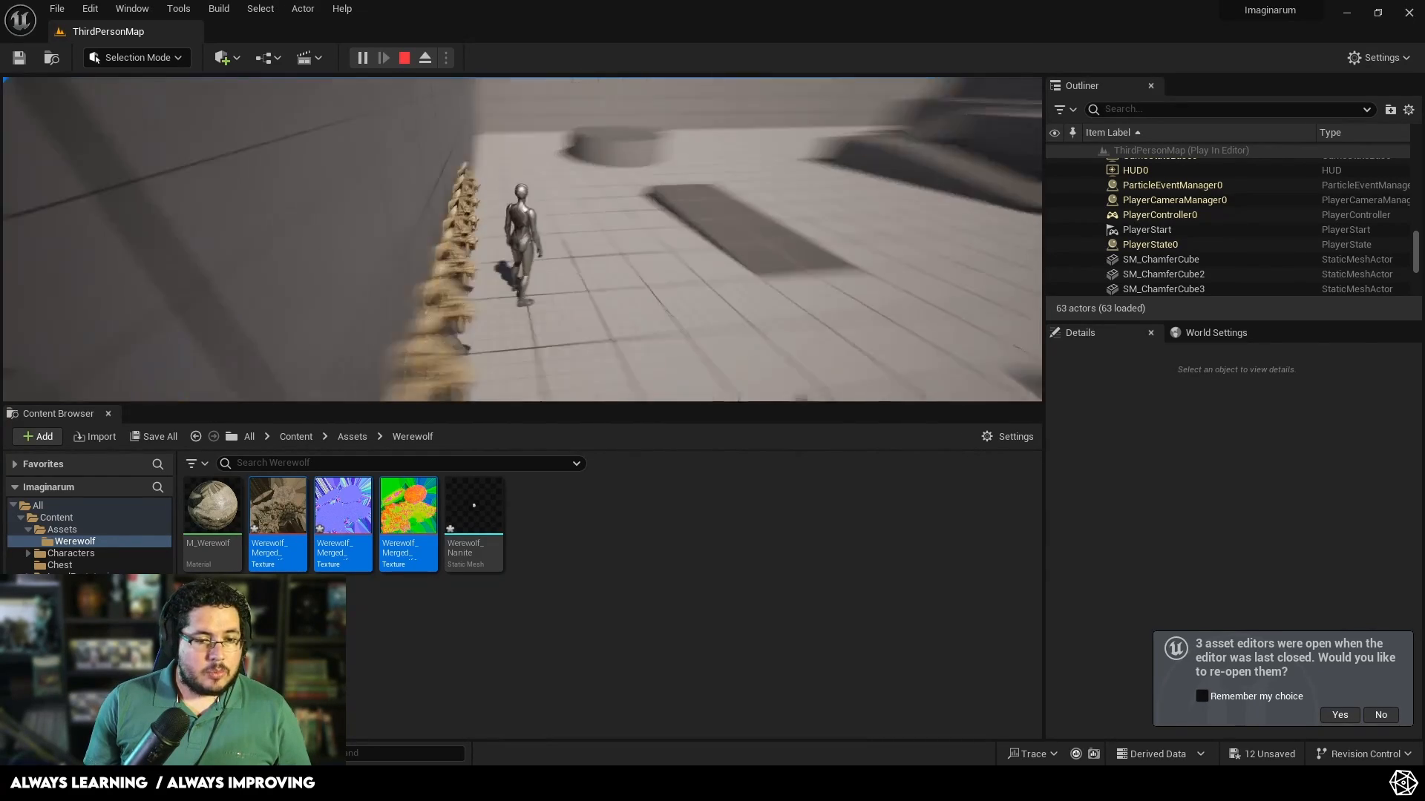
{"action": "key", "text": "w"}
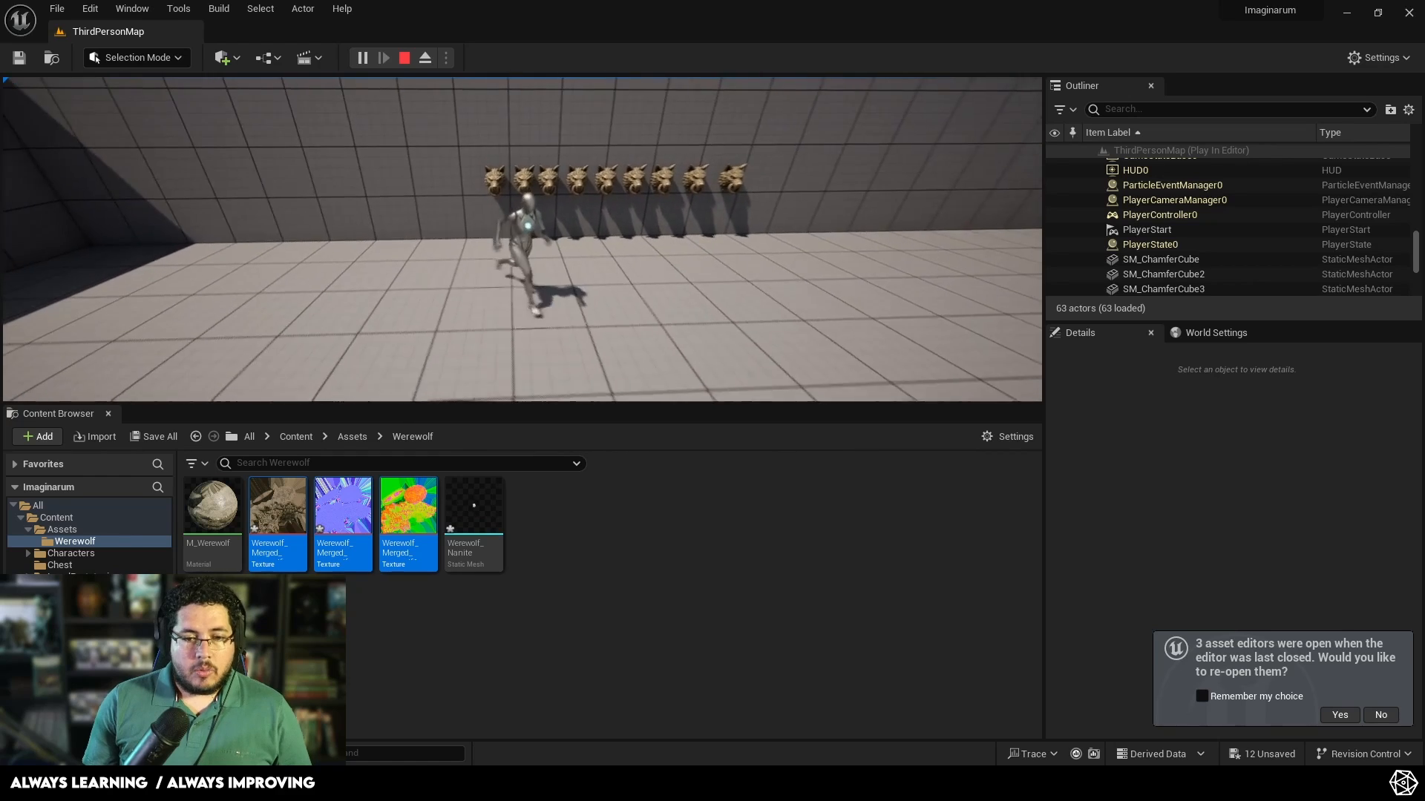
{"action": "key", "text": "Escape"}
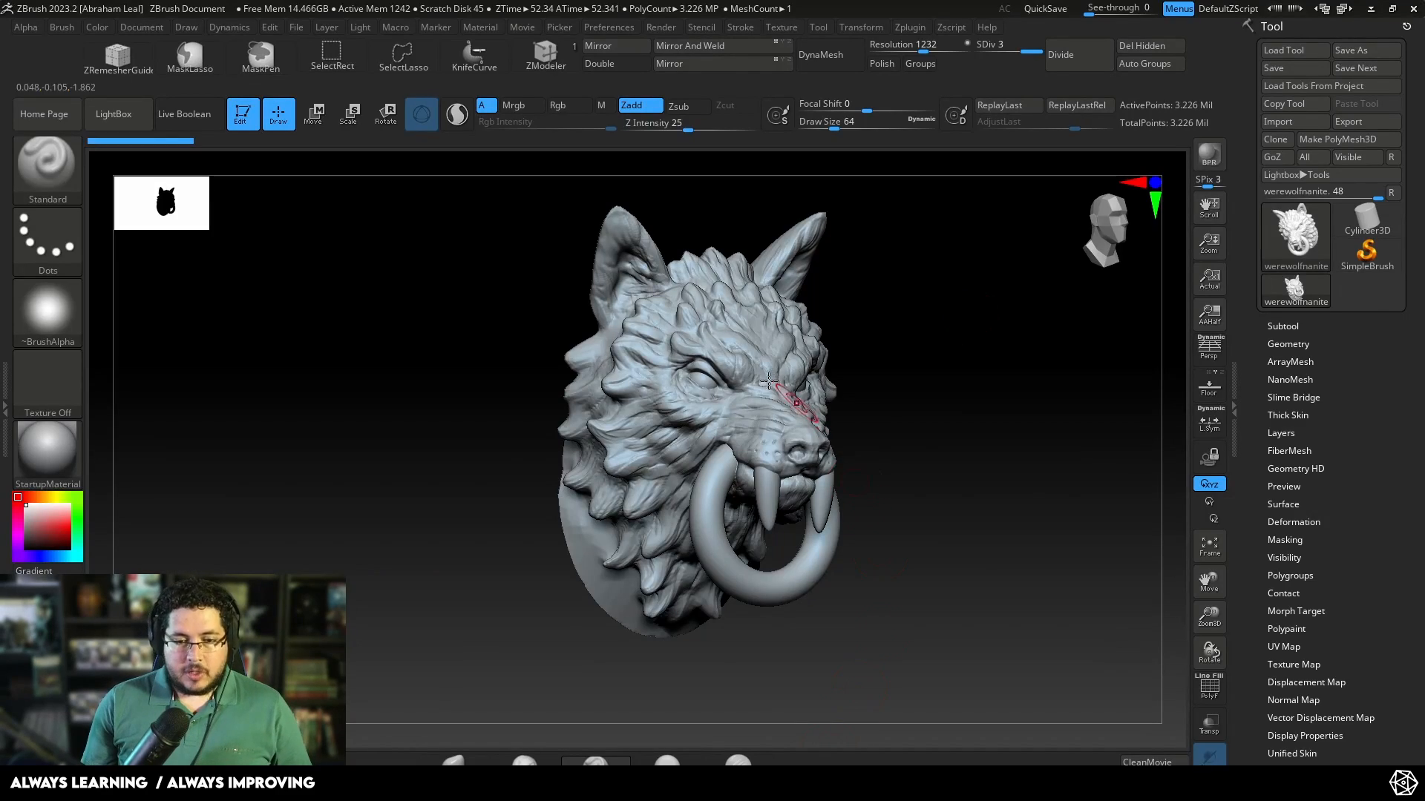
Step: In ZBrush, decimate the current werewolf mesh to 20% with Decimation Master
{"action": "left_click_drag", "start_coordinate": [955, 404], "coordinate": [886, 223]}
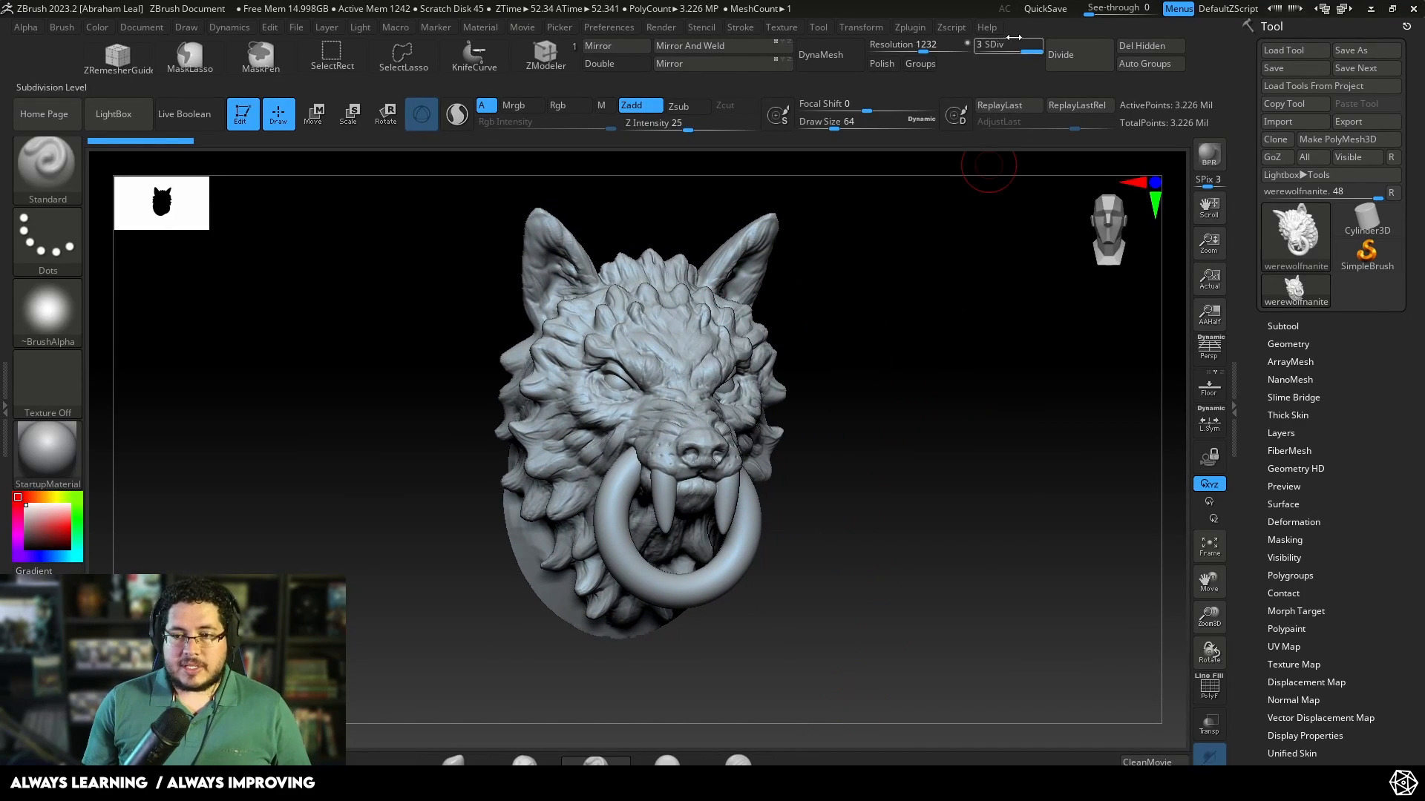
{"action": "left_click", "coordinate": [903, 28]}
{"action": "left_click", "coordinate": [1001, 441]}
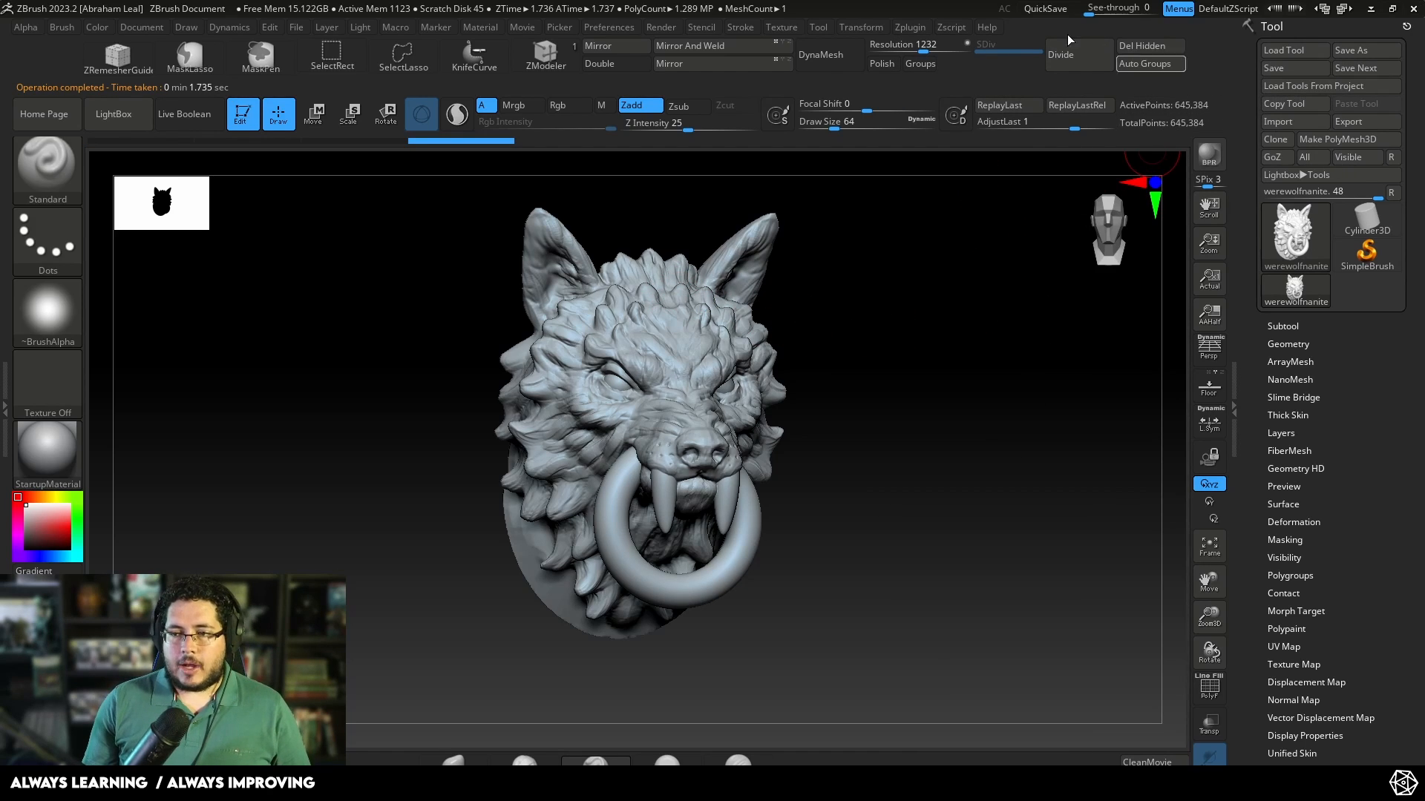
Step: Export the decimated werewolf mesh as an FBX file named Werewolf_NaniteOpt.fbx to the Desktop
{"action": "left_click", "coordinate": [912, 28]}
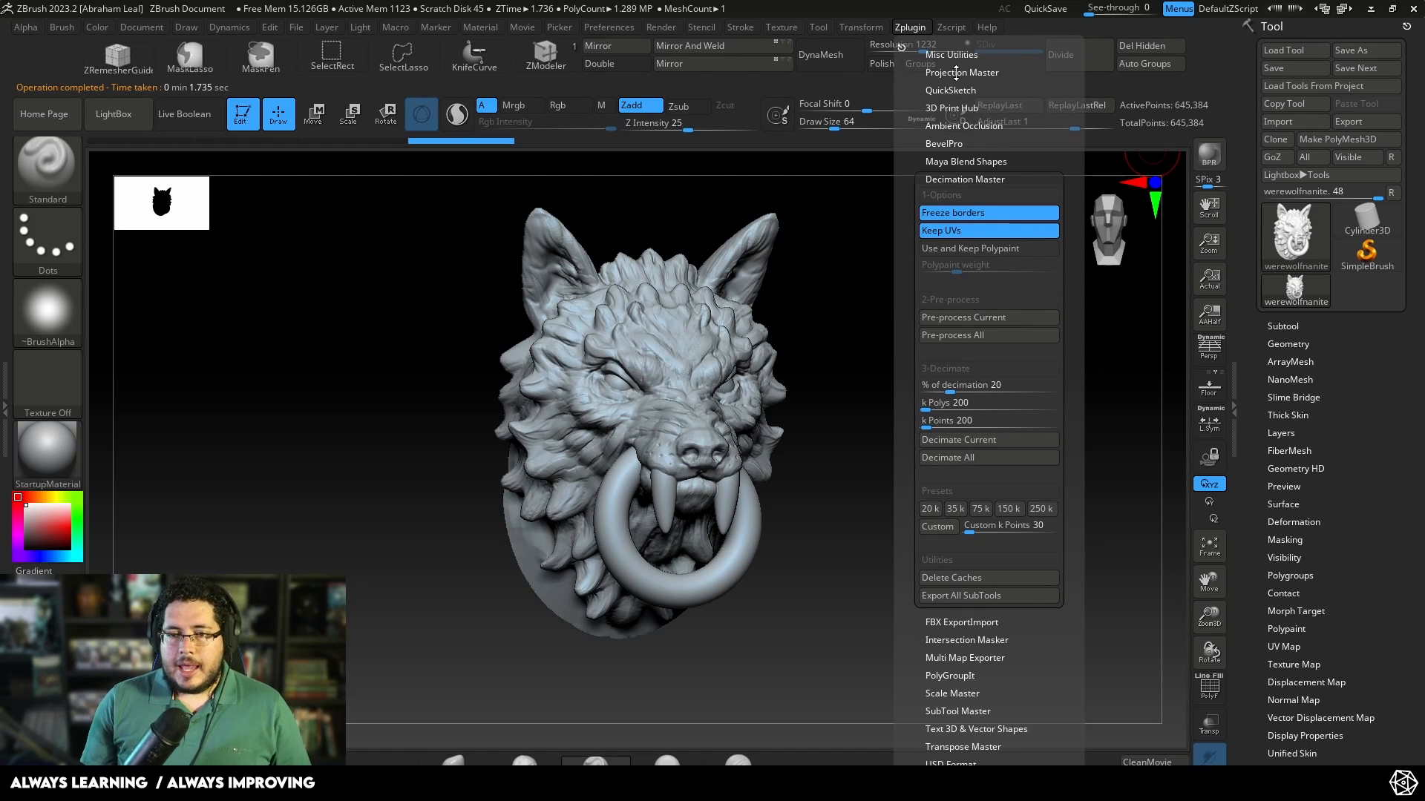
{"action": "left_click", "coordinate": [950, 179]}
{"action": "left_click", "coordinate": [954, 197]}
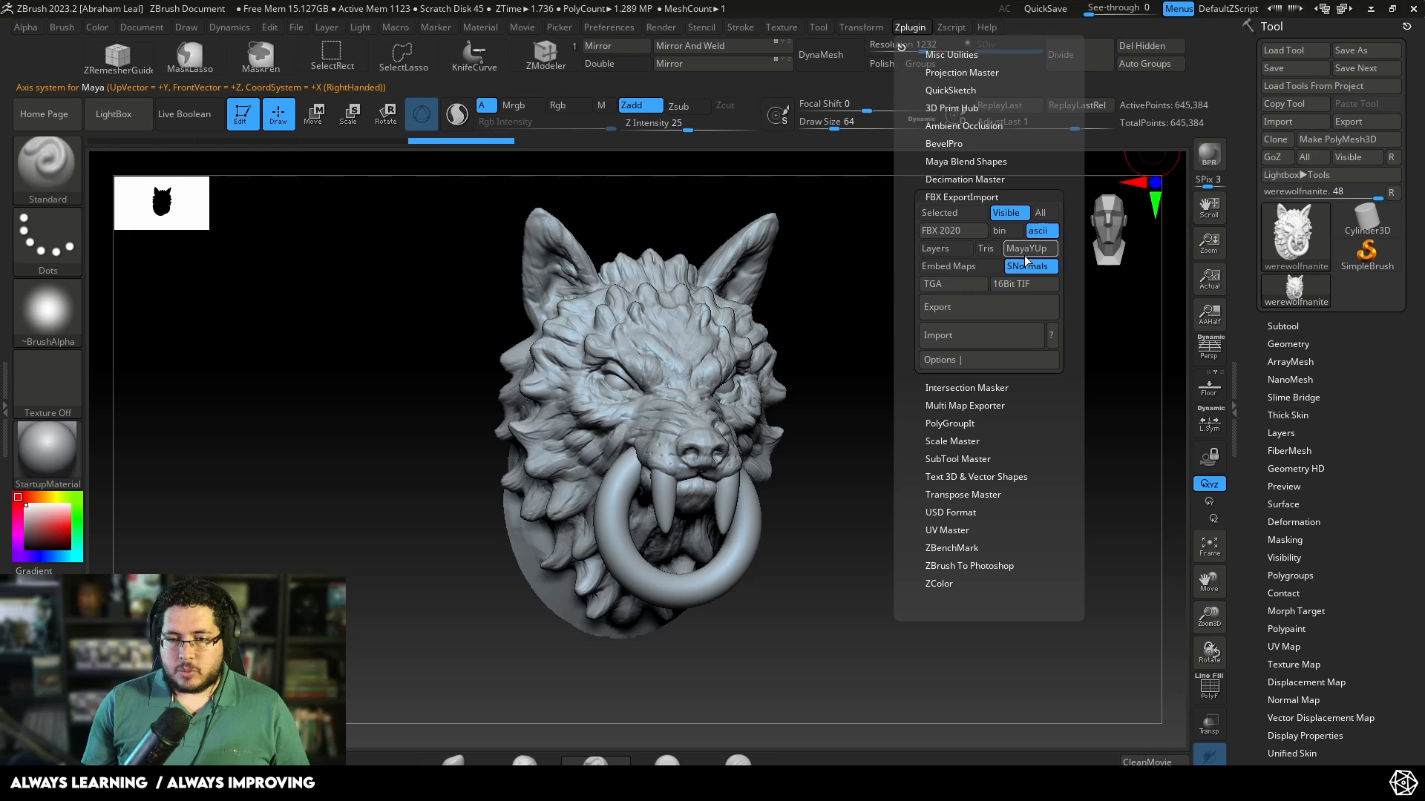
{"action": "left_click", "coordinate": [984, 309]}
{"action": "left_click", "coordinate": [627, 267]}
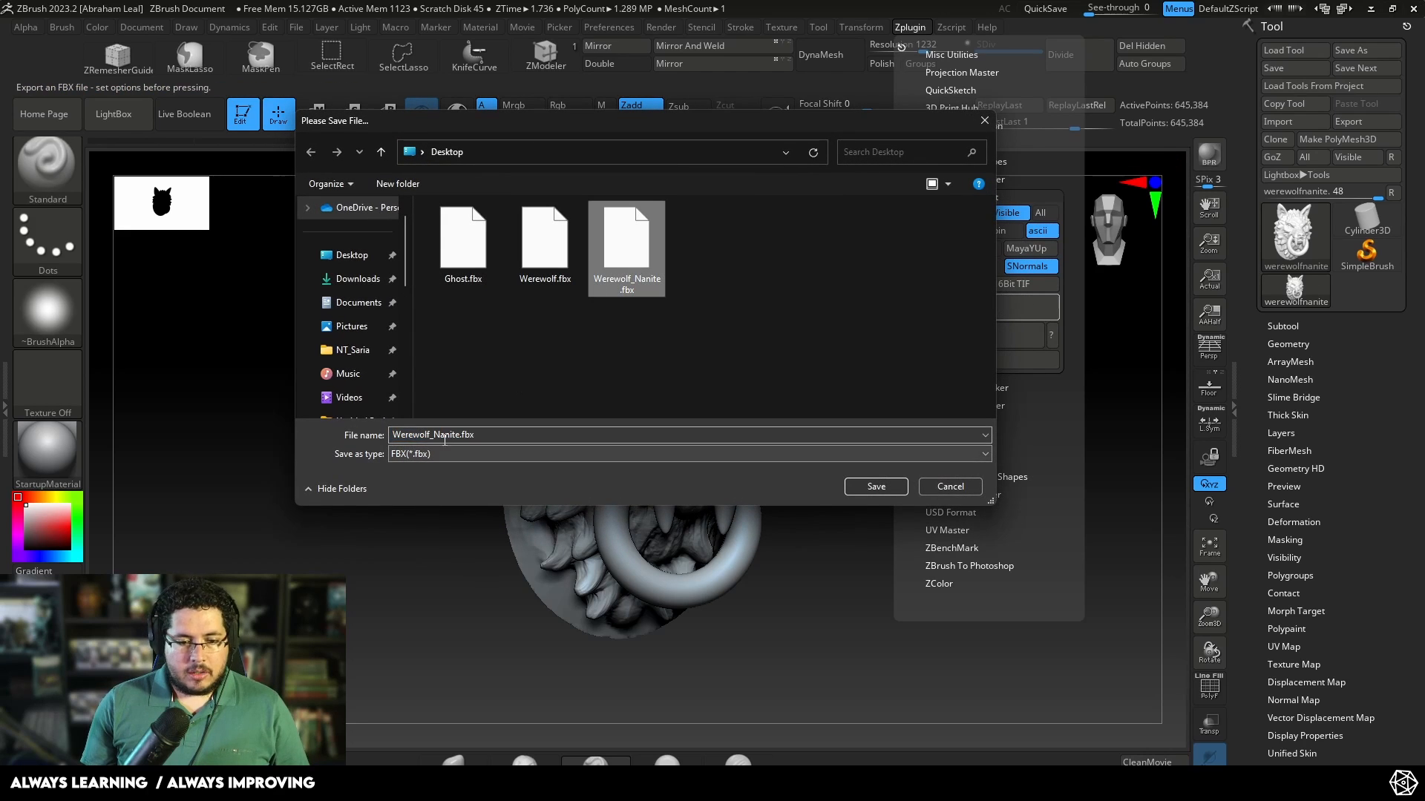
{"action": "left_click_drag", "start_coordinate": [391, 435], "coordinate": [467, 437]}
{"action": "left_click", "coordinate": [462, 437]}
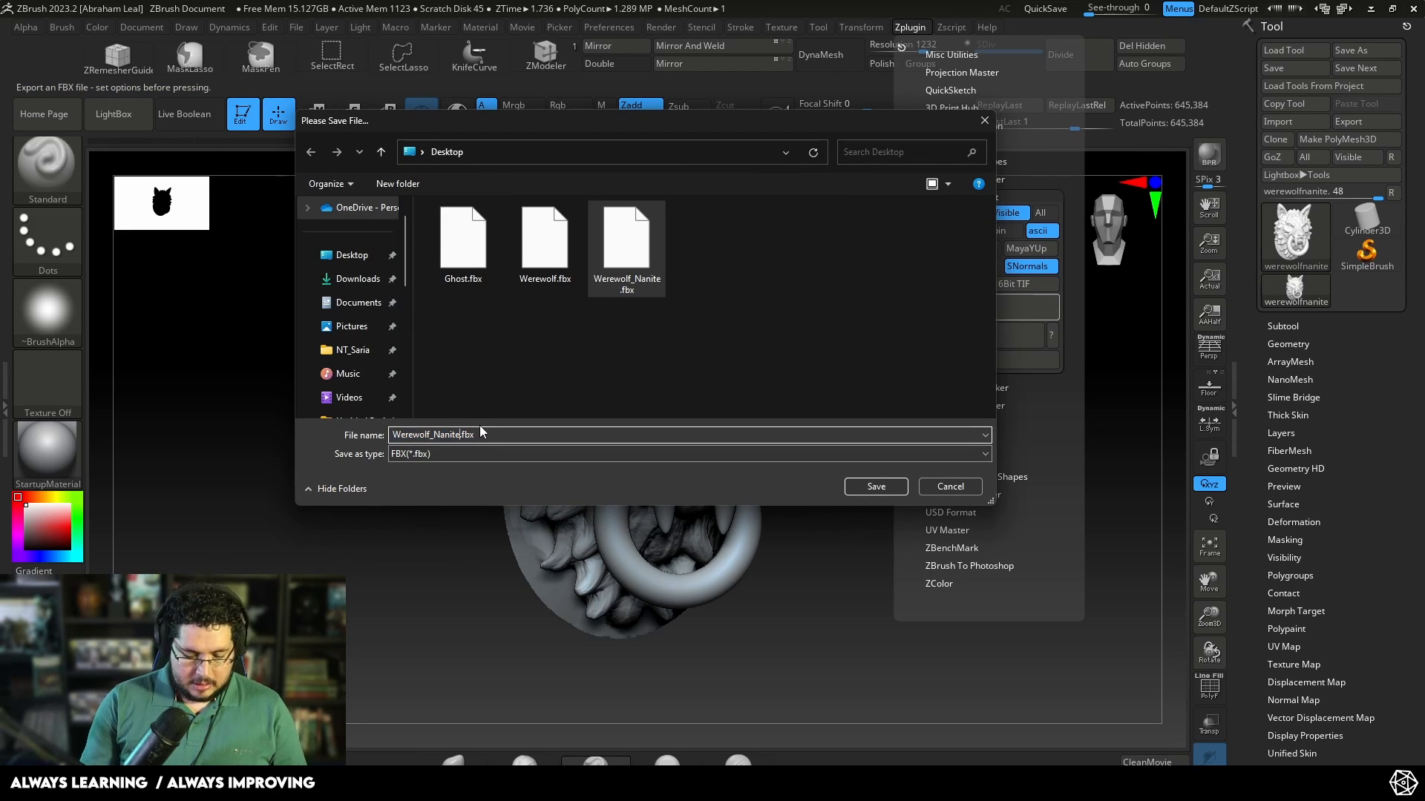
{"action": "type", "text": "opt"}
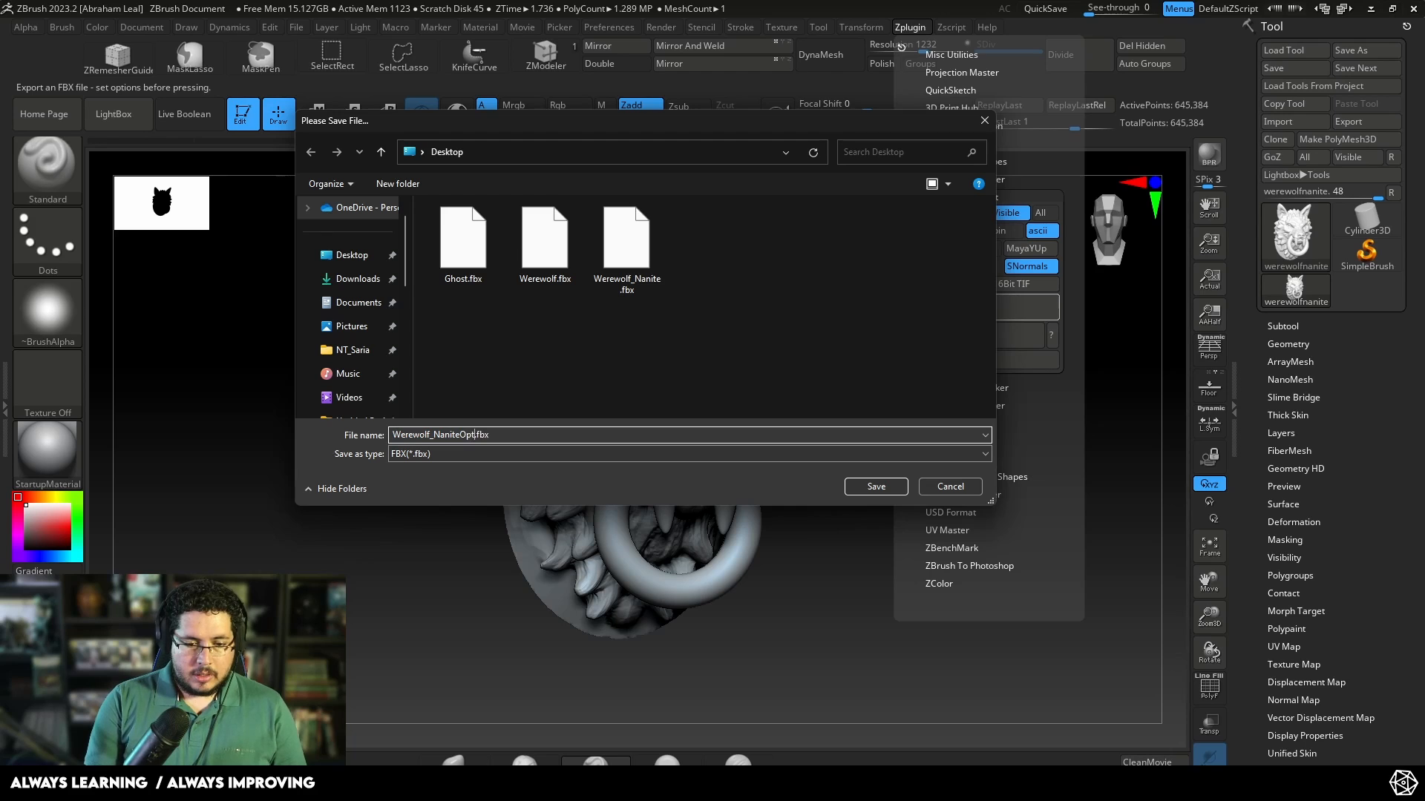
{"action": "key", "text": "Return"}
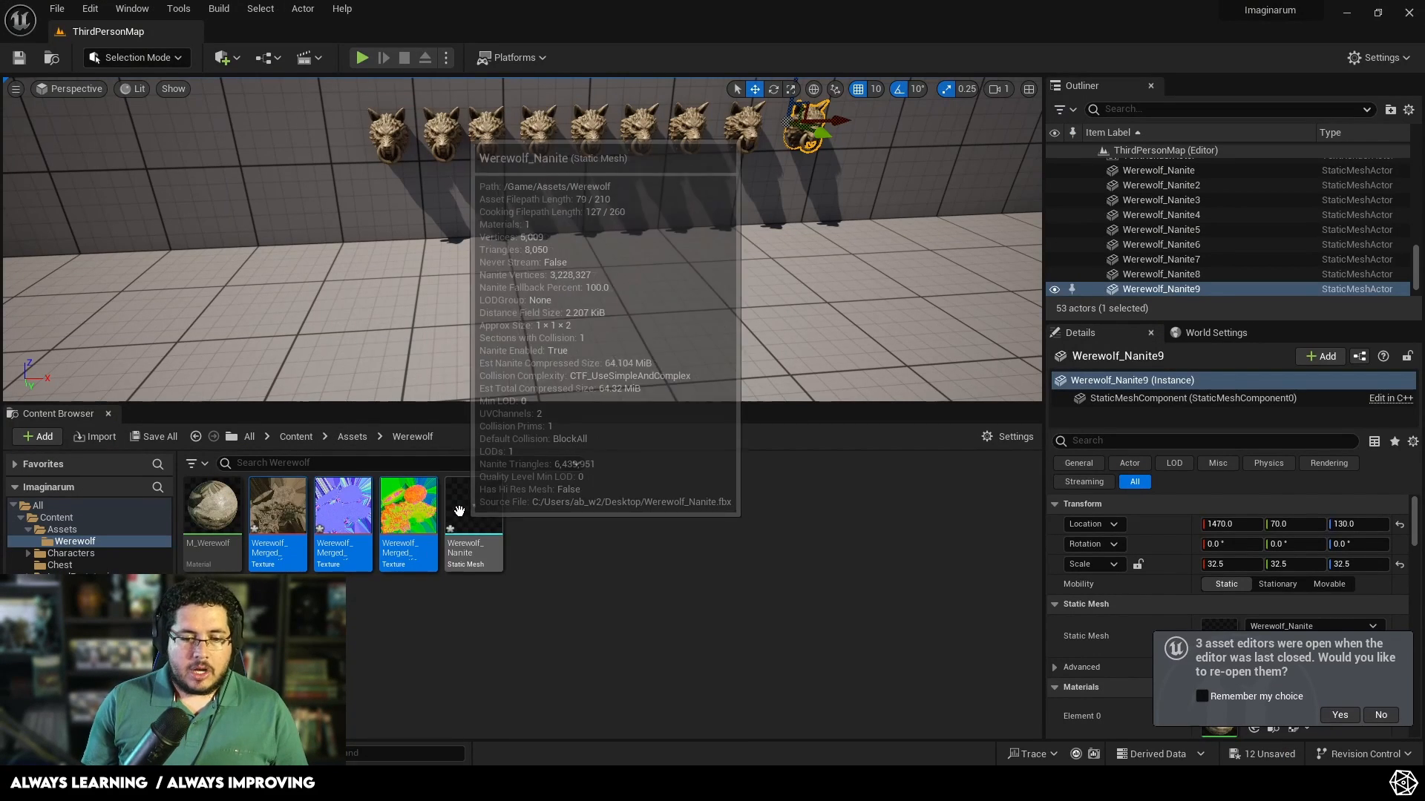
Step: Switch to Unreal Engine and check the Nanite statistics of the Werewolf_Nanite static mesh
{"action": "double_click", "coordinate": [462, 515]}
{"action": "mouse_move", "coordinate": [811, 435]}
{"action": "left_mouse_down"}
{"action": "mouse_move", "coordinate": [764, 386]}
{"action": "mouse_move", "coordinate": [786, 467]}
{"action": "mouse_move", "coordinate": [801, 423]}
{"action": "mouse_move", "coordinate": [810, 434]}
{"action": "left_mouse_up"}
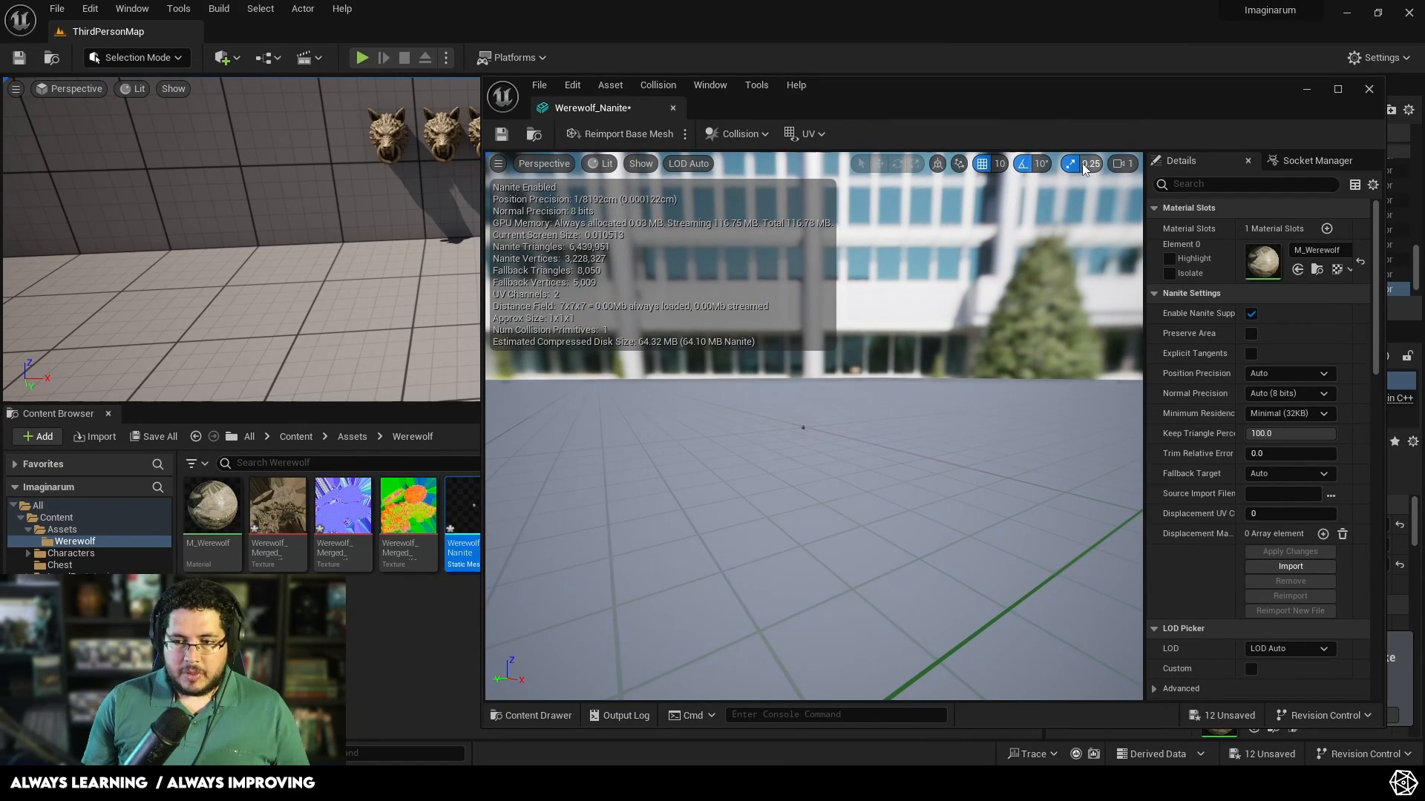
{"action": "left_click", "coordinate": [1131, 165]}
{"action": "left_click", "coordinate": [476, 622]}
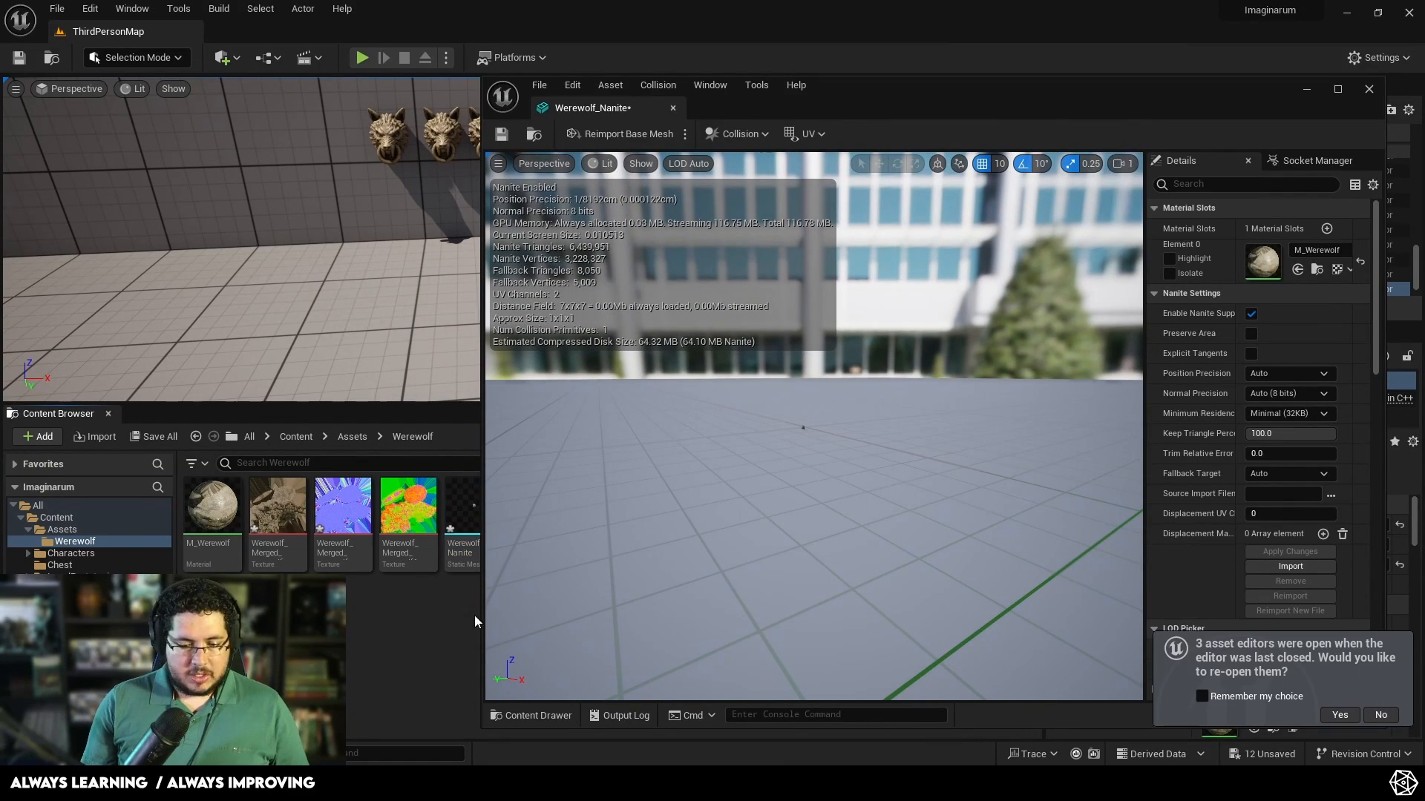
{"action": "left_click", "coordinate": [1368, 87]}
Step: Enlarge the level viewport around the werewolf heads and show them in the Nanite Overview visualization
{"action": "key", "text": "f"}
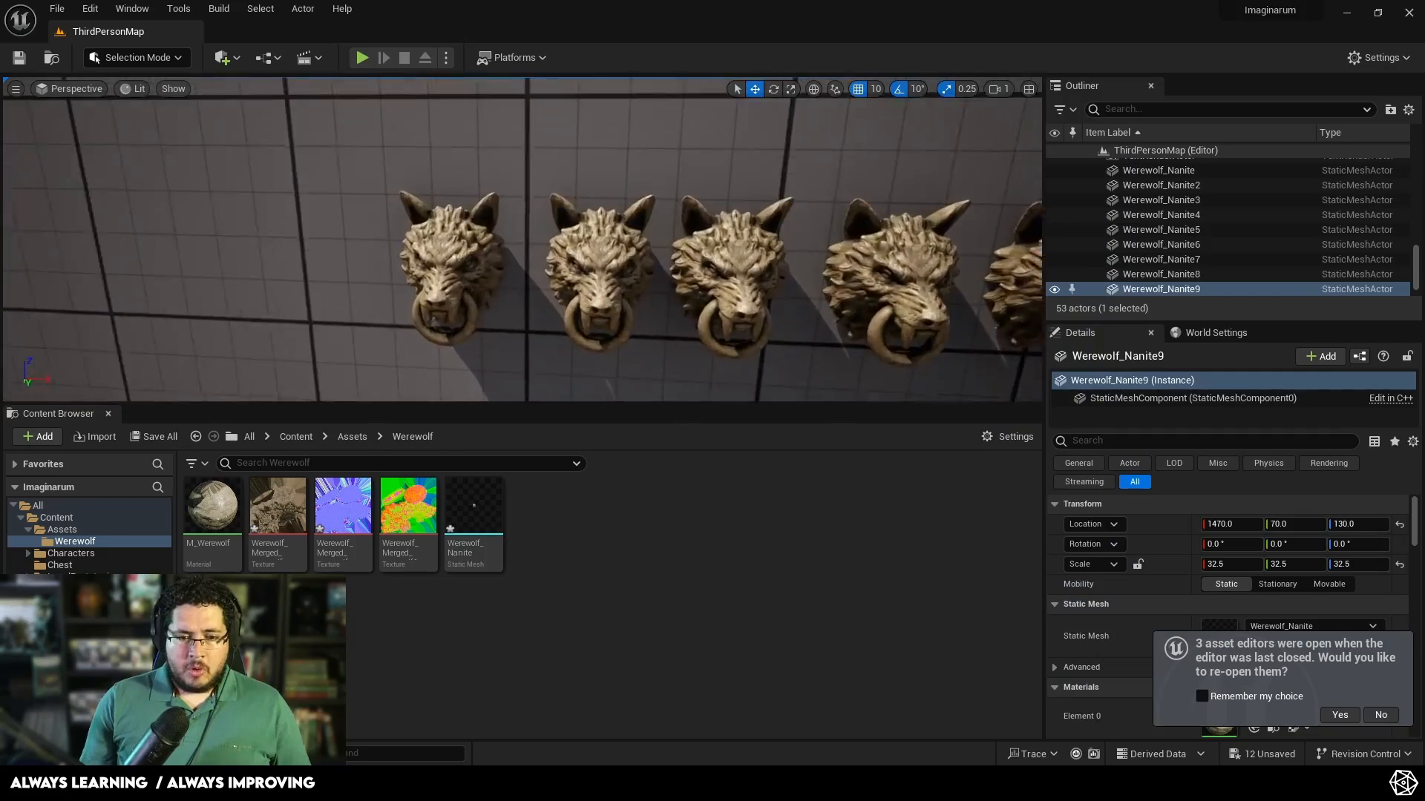
{"action": "key", "text": "w"}
{"action": "right_click_drag", "start_coordinate": [523, 239], "coordinate": [553, 236]}
{"action": "key", "text": "s"}
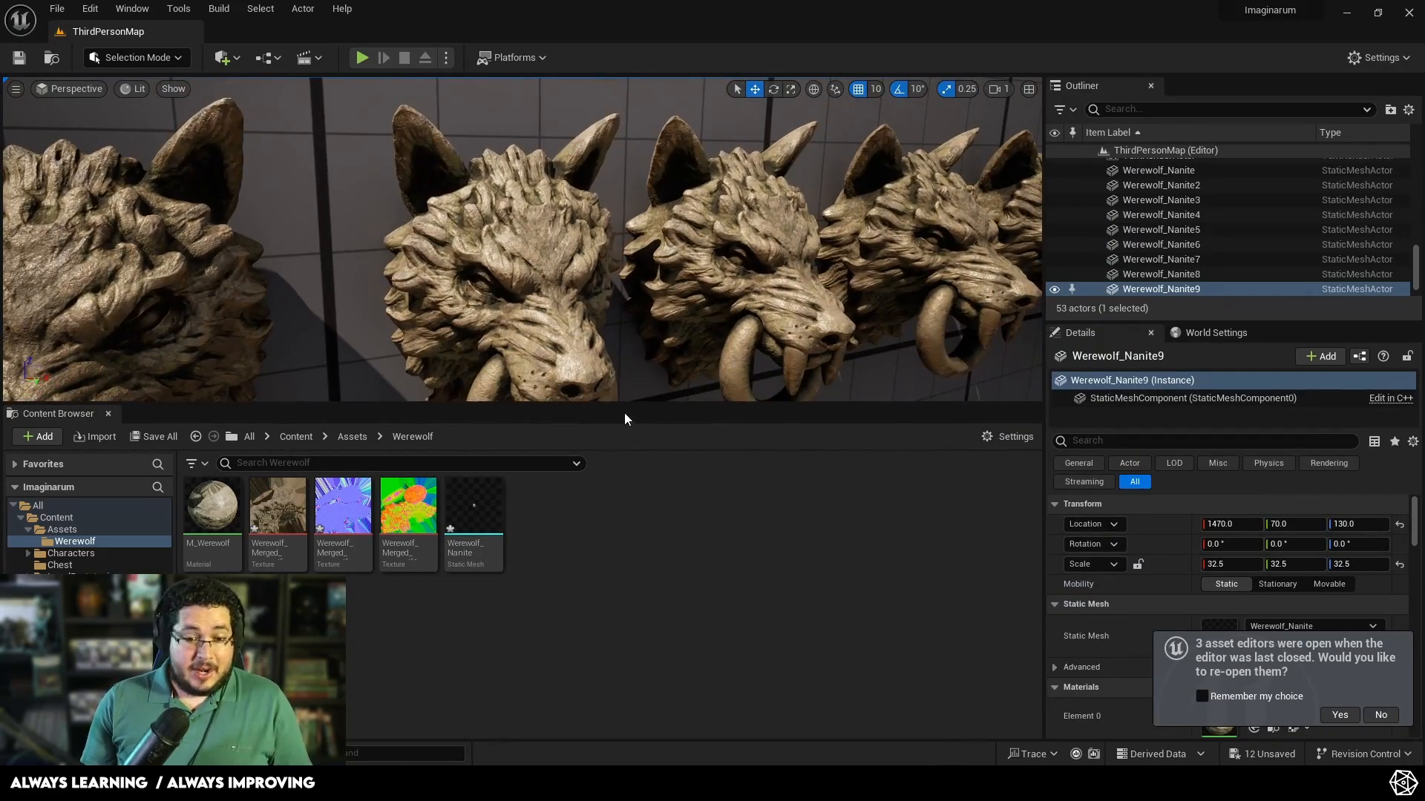
{"action": "left_click_drag", "start_coordinate": [625, 412], "coordinate": [624, 572]}
{"action": "mouse_move", "coordinate": [652, 417]}
{"action": "right_mouse_down"}
{"action": "mouse_move", "coordinate": [646, 446]}
{"action": "mouse_move", "coordinate": [638, 415]}
{"action": "right_mouse_up"}
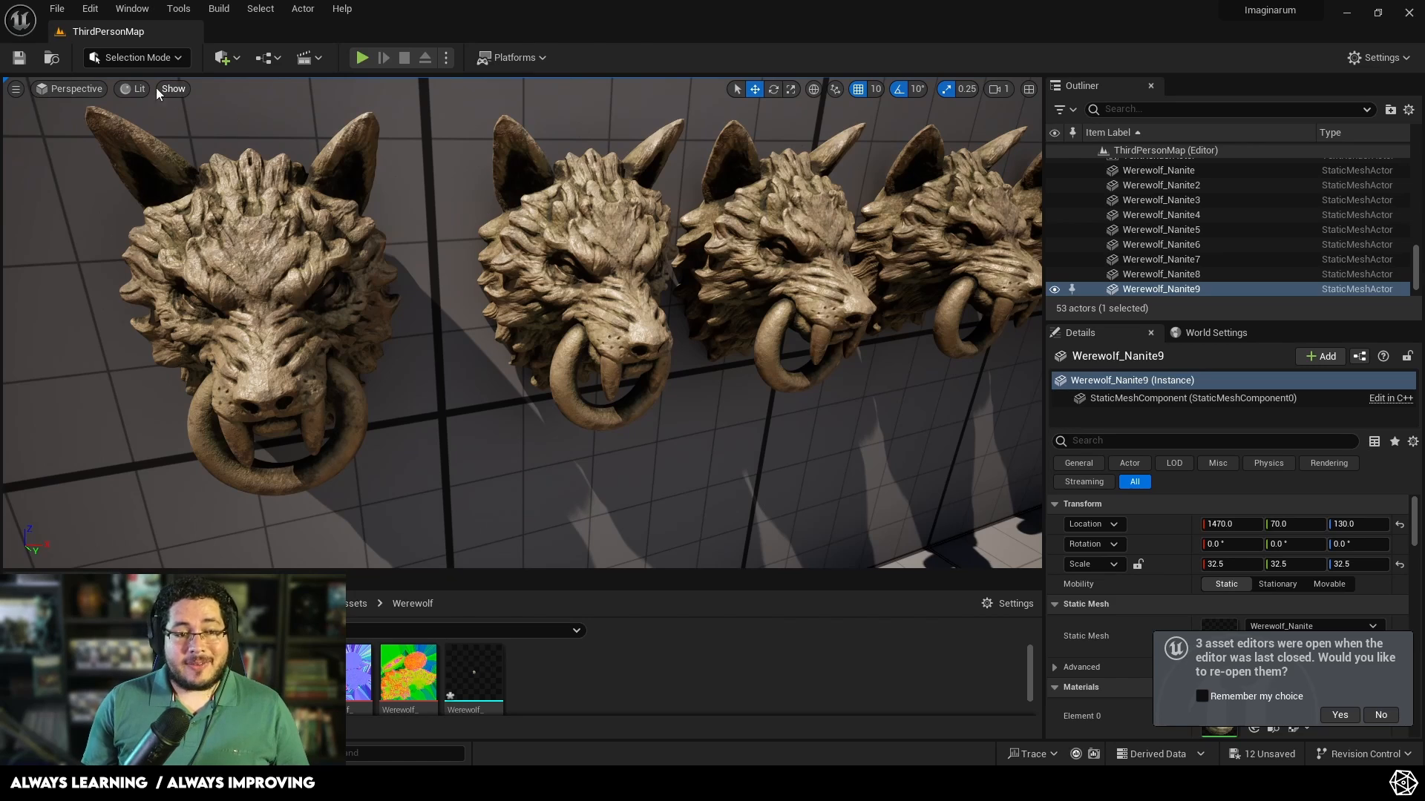
{"action": "left_click", "coordinate": [127, 90]}
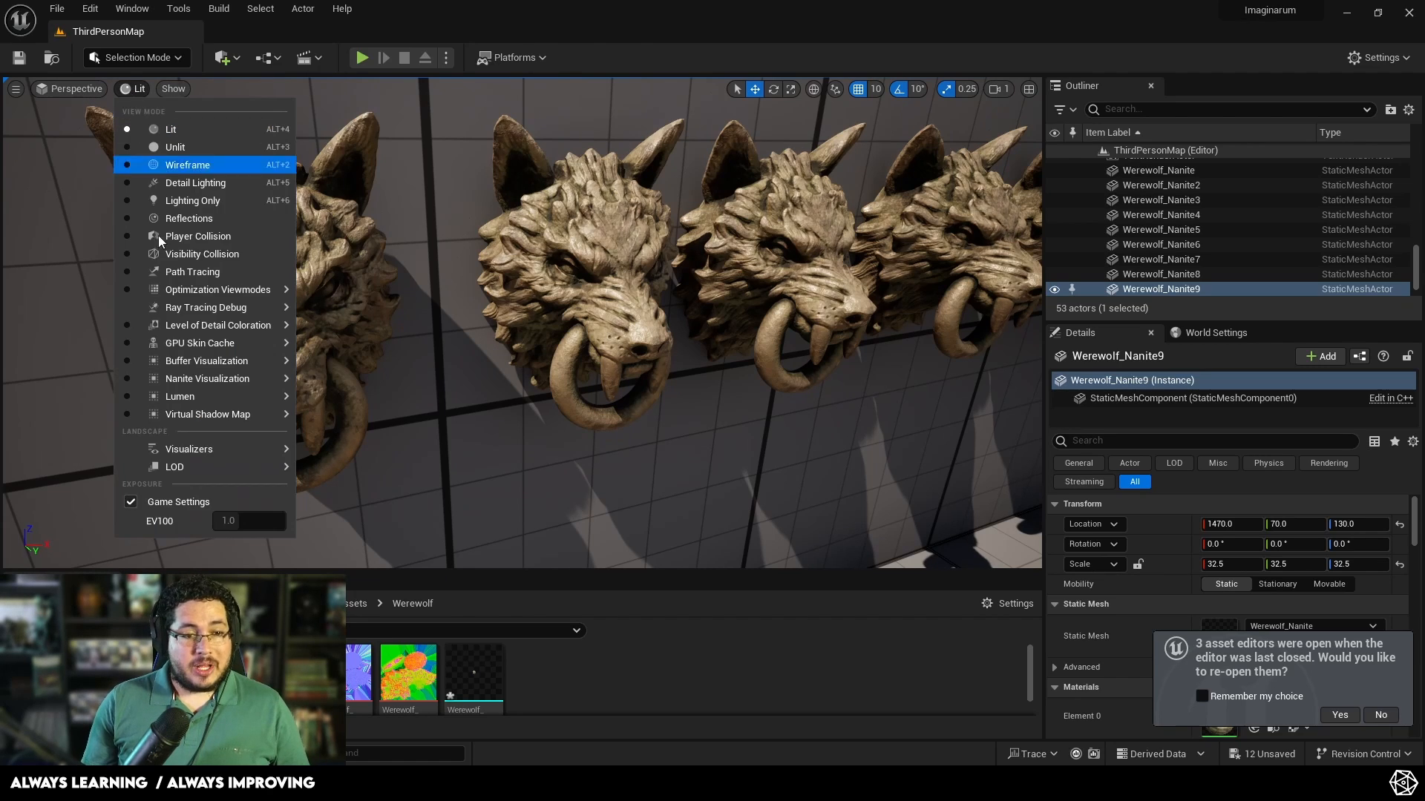
{"action": "mouse_move", "coordinate": [199, 377]}
{"action": "left_click", "coordinate": [380, 403]}
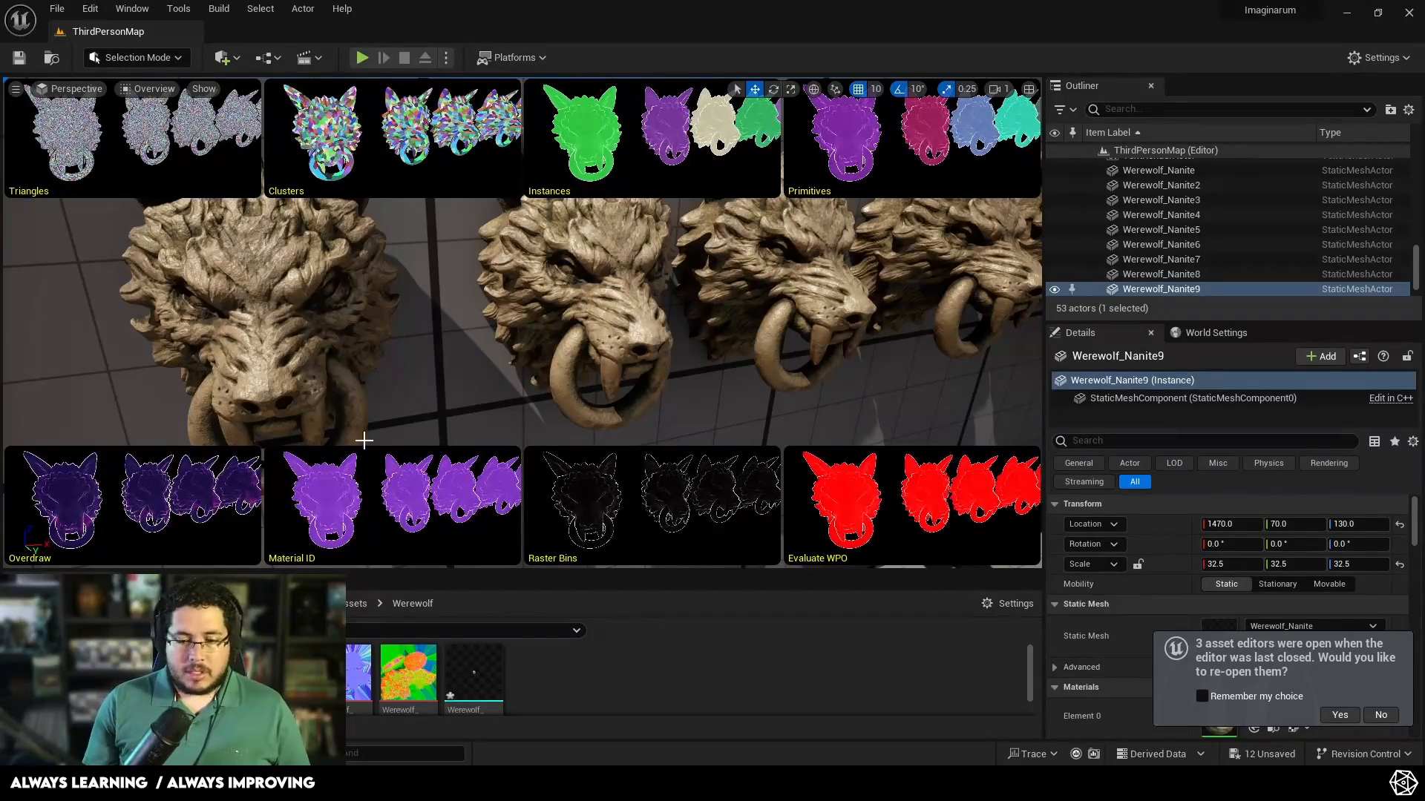
Step: Compare the werewolf heads' Nanite triangles and clusters up close and from a distance, and return the viewport to Lit
{"action": "scroll", "coordinate": [393, 497], "scroll_direction": "down", "scroll_amount": 8}
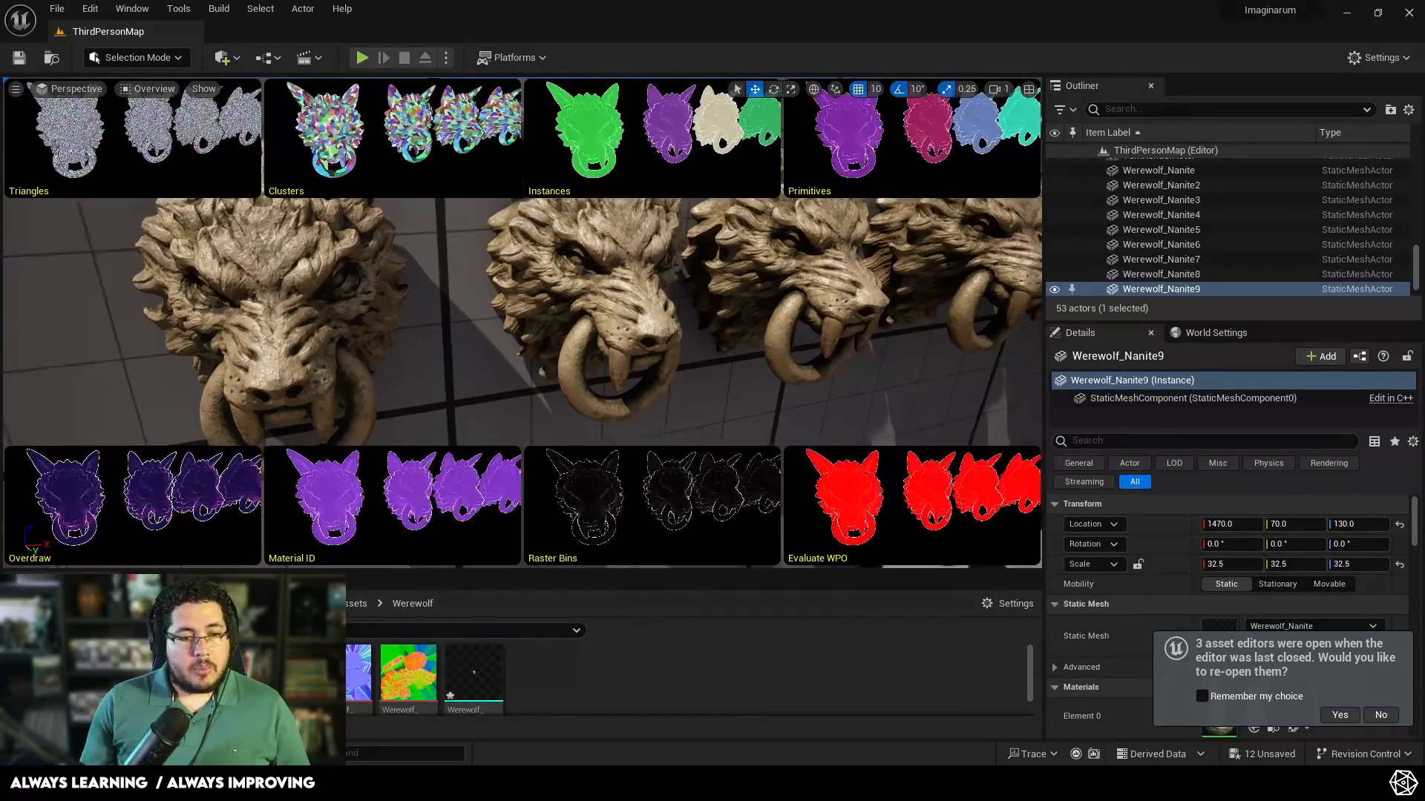
{"action": "scroll", "coordinate": [204, 231], "scroll_direction": "down", "scroll_amount": 10}
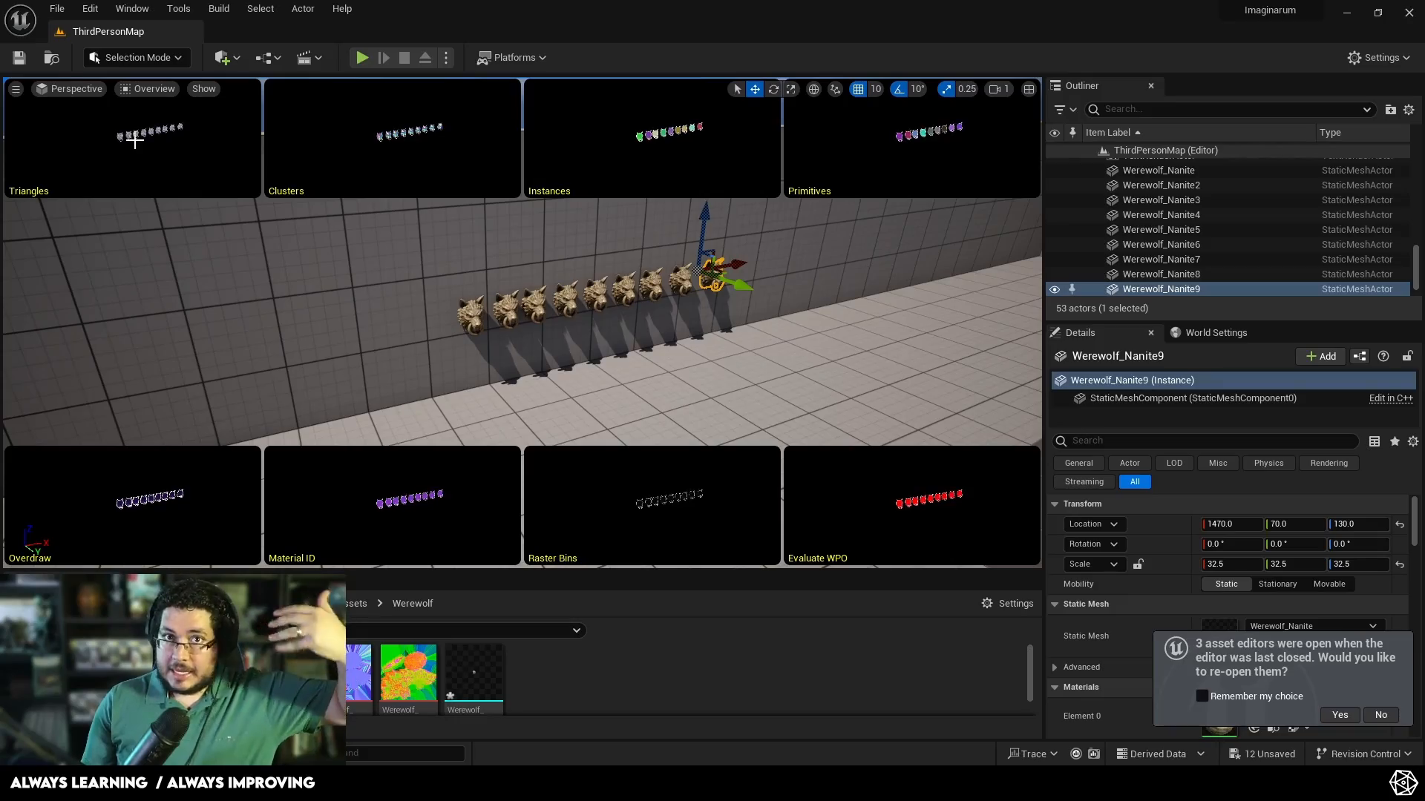
{"action": "right_click_drag", "start_coordinate": [140, 213], "coordinate": [141, 213]}
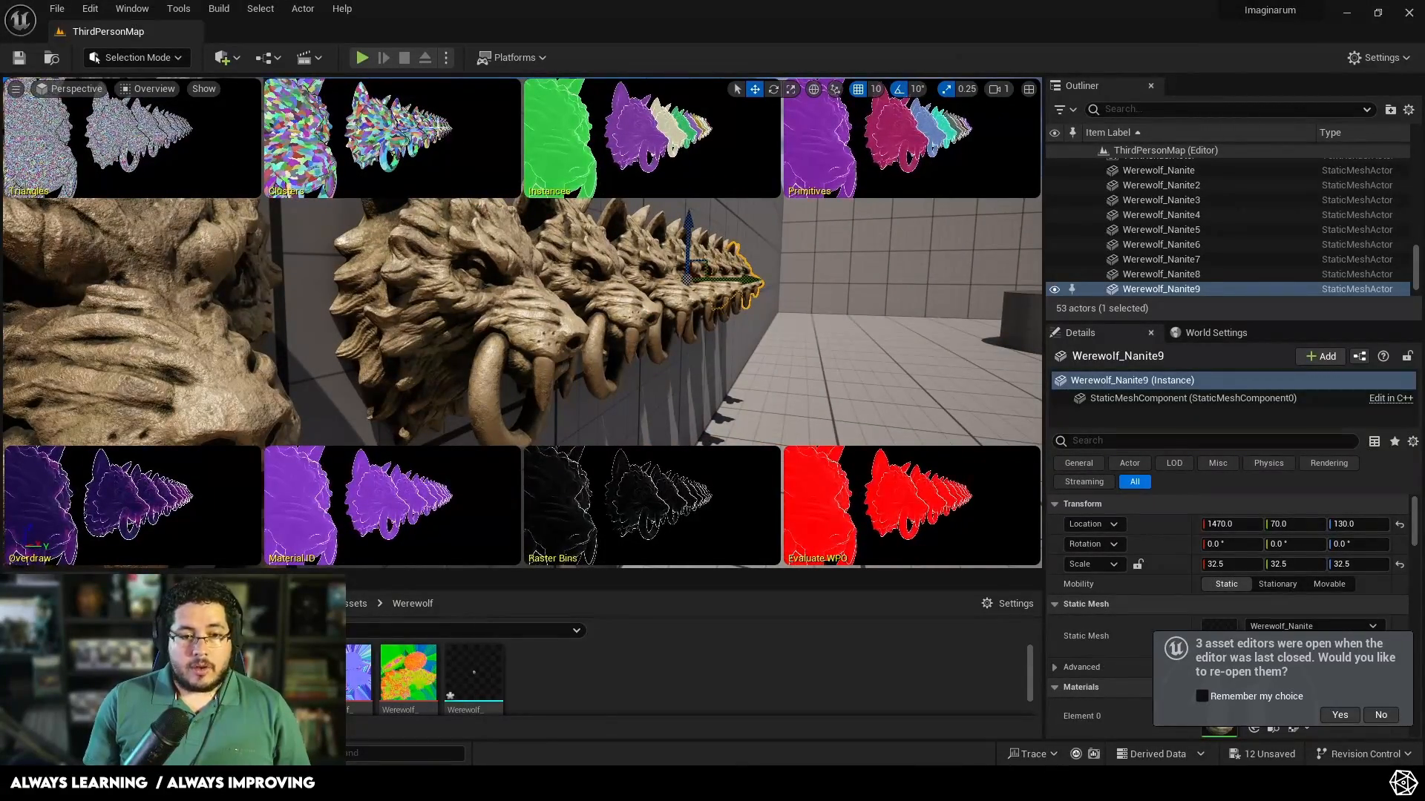
{"action": "right_click_drag", "start_coordinate": [393, 149], "coordinate": [394, 148]}
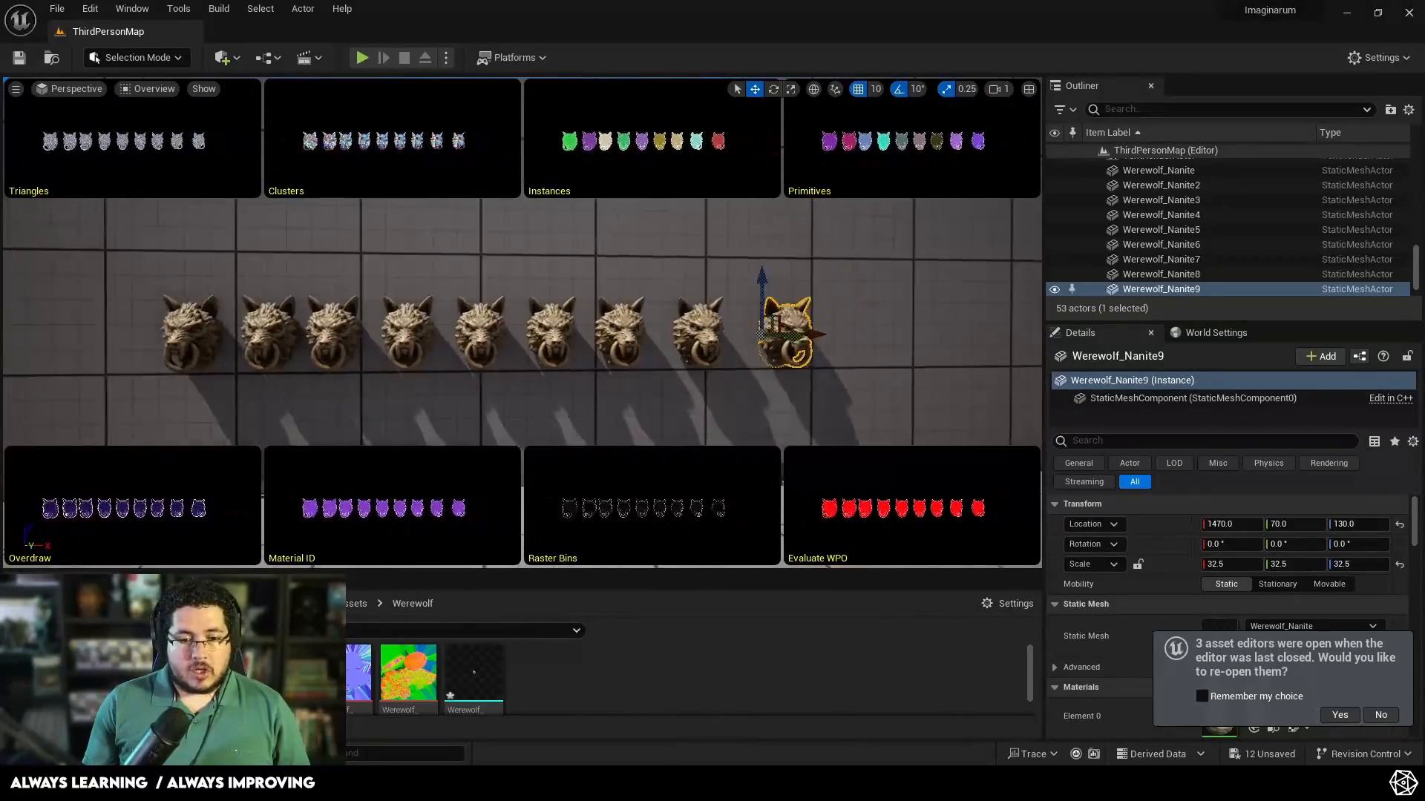
{"action": "right_click_drag", "start_coordinate": [534, 391], "coordinate": [534, 391]}
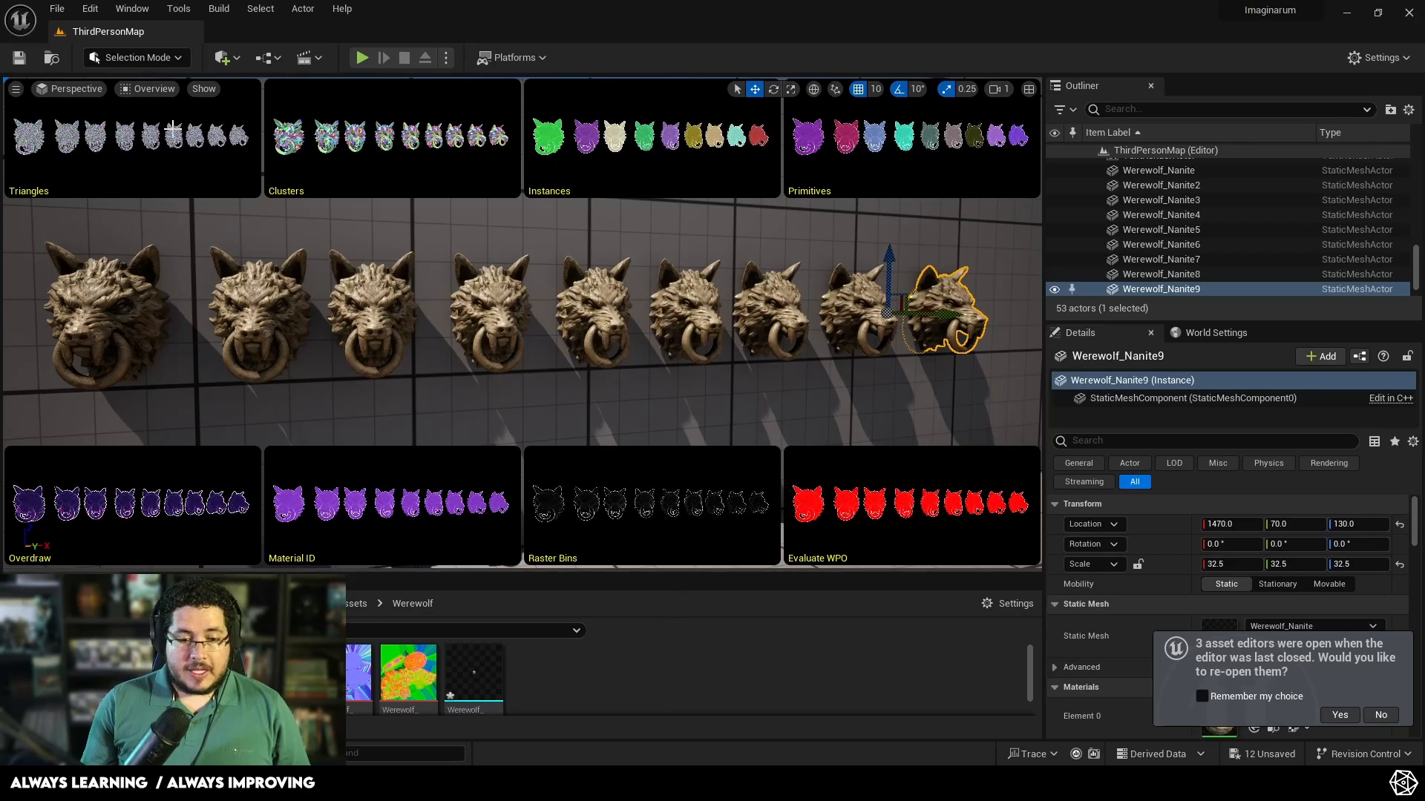
{"action": "left_click", "coordinate": [163, 93]}
{"action": "left_click", "coordinate": [172, 123]}
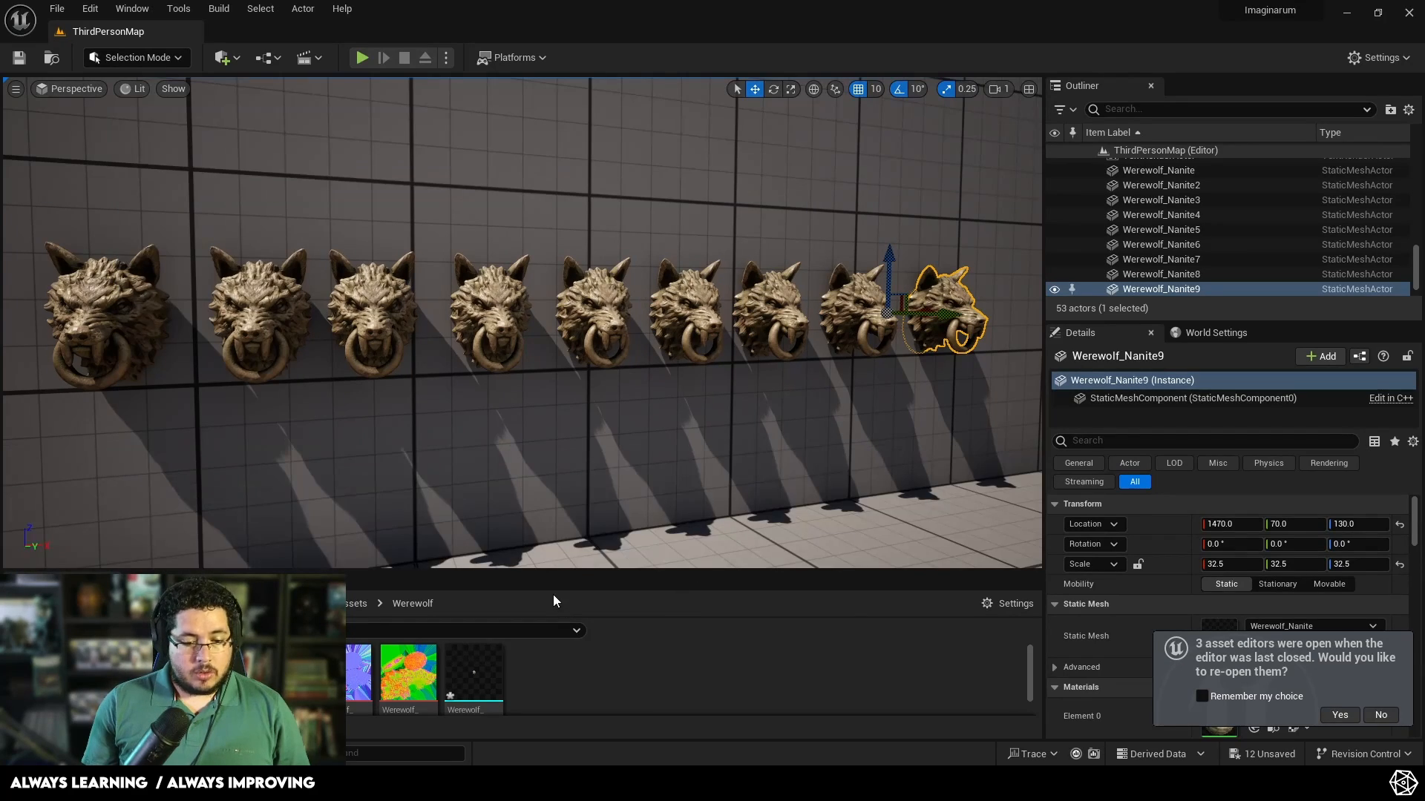
Step: Import Werewolf_NaniteOpt.fbx into the Werewolf folder with Build Nanite enabled and an import uniform scale of 20
{"action": "left_click_drag", "start_coordinate": [554, 571], "coordinate": [530, 413]}
{"action": "right_click", "coordinate": [562, 536]}
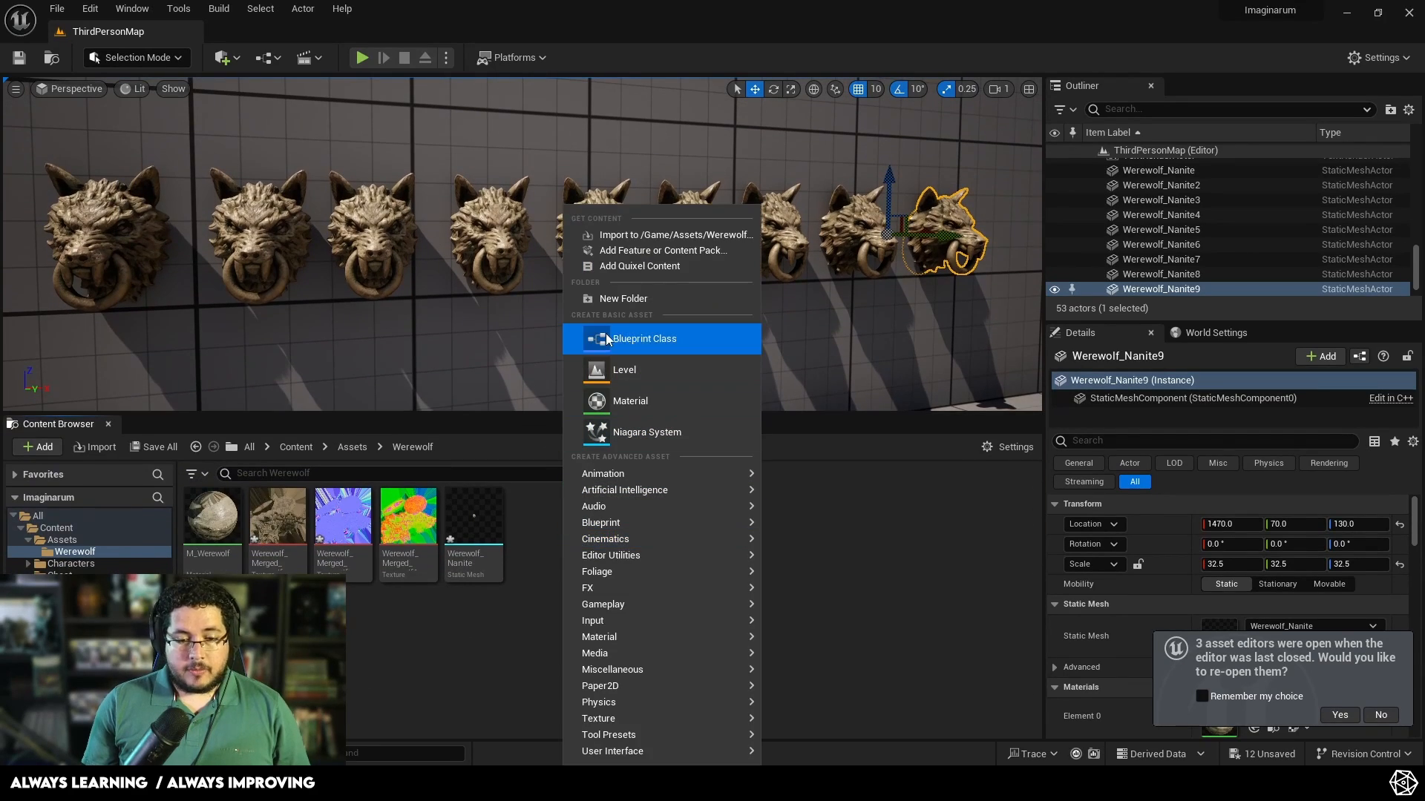
{"action": "left_click", "coordinate": [629, 239]}
{"action": "left_click", "coordinate": [655, 132]}
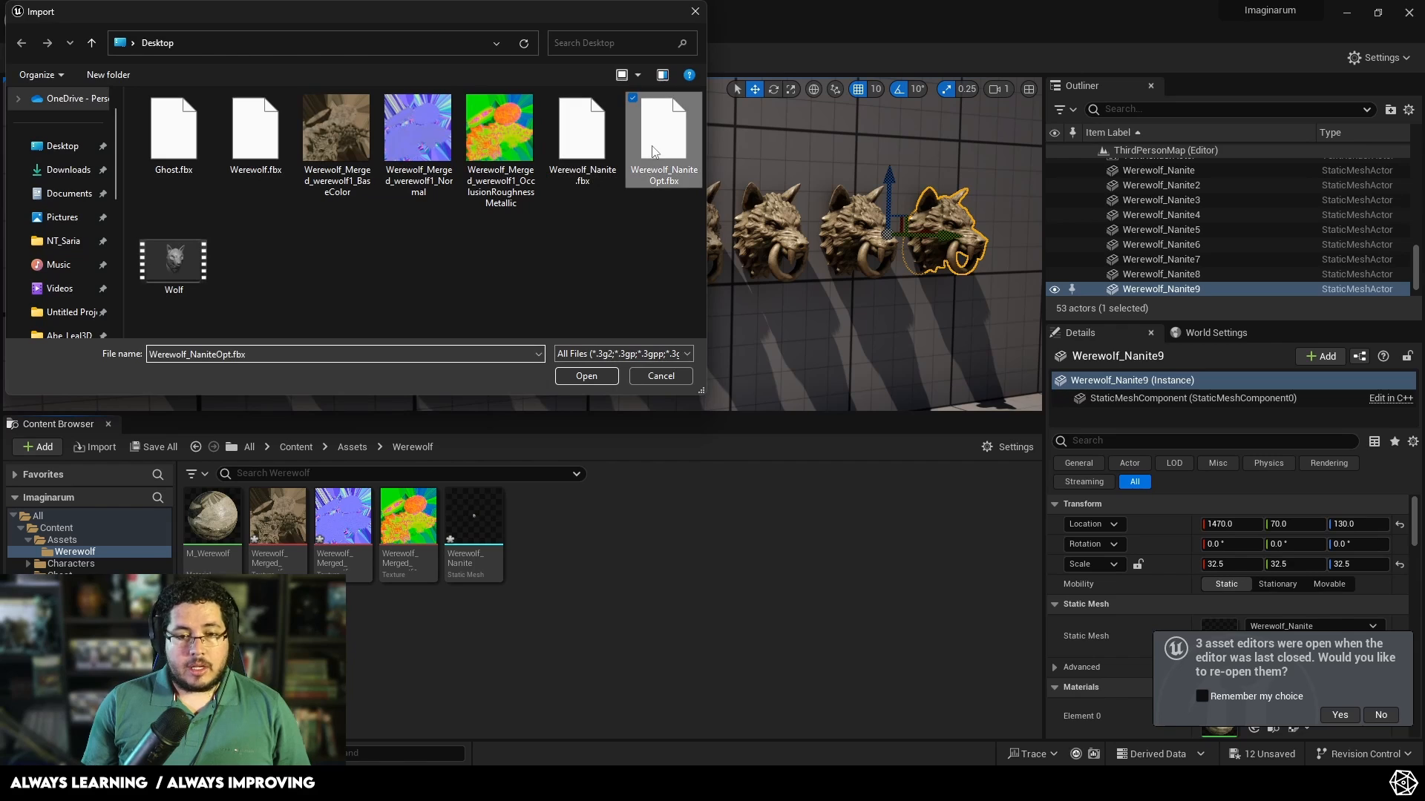
{"action": "left_click", "coordinate": [582, 373]}
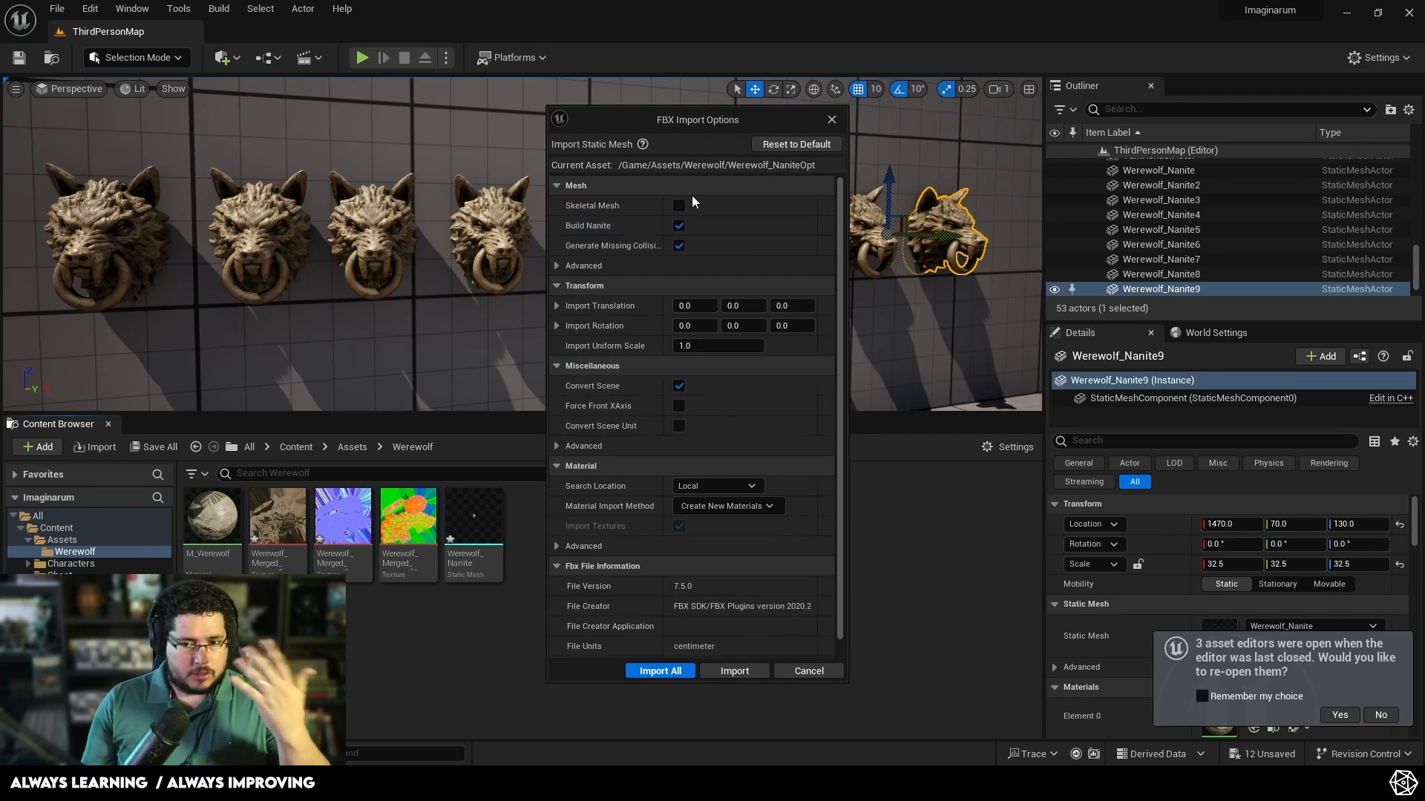
{"action": "left_click", "coordinate": [703, 345]}
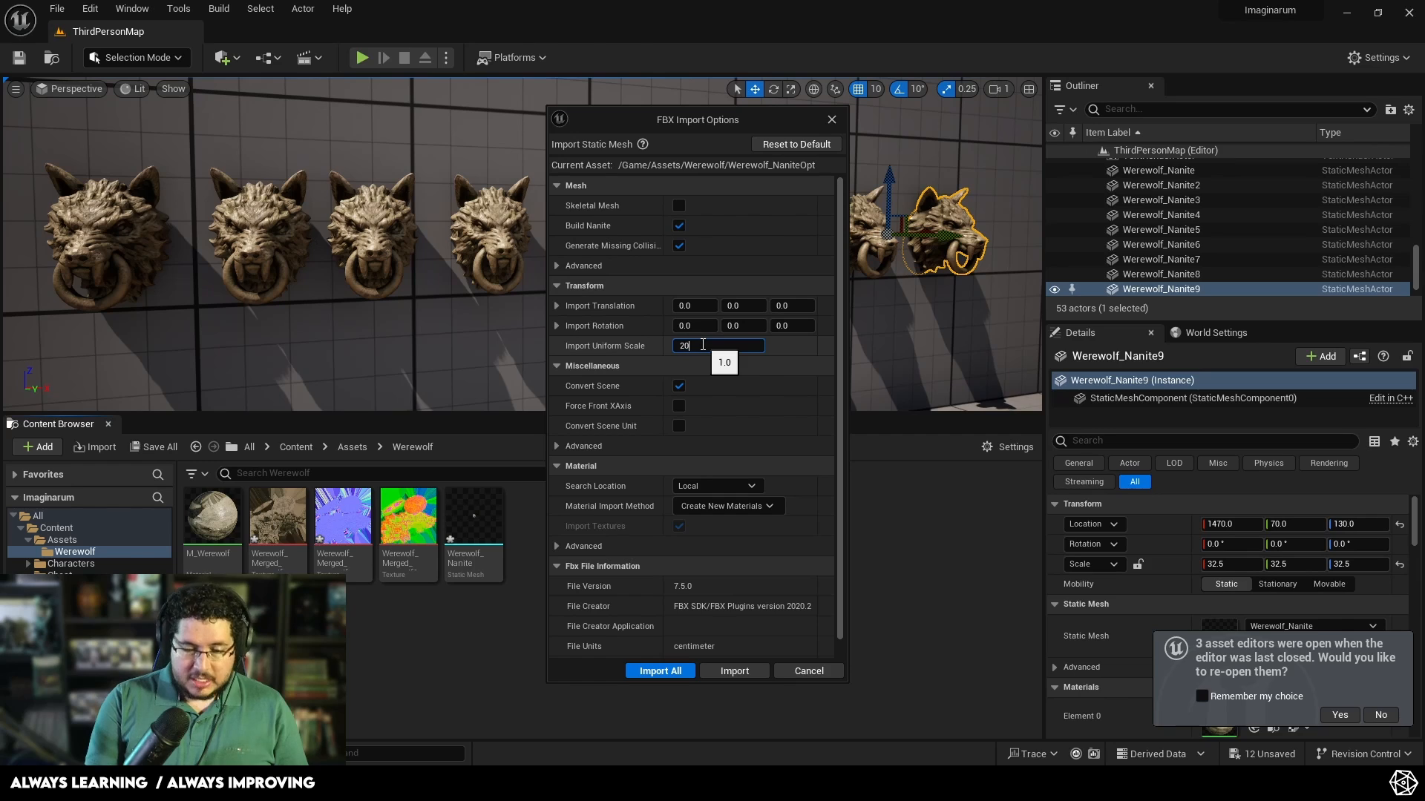
{"action": "left_click", "coordinate": [734, 671]}
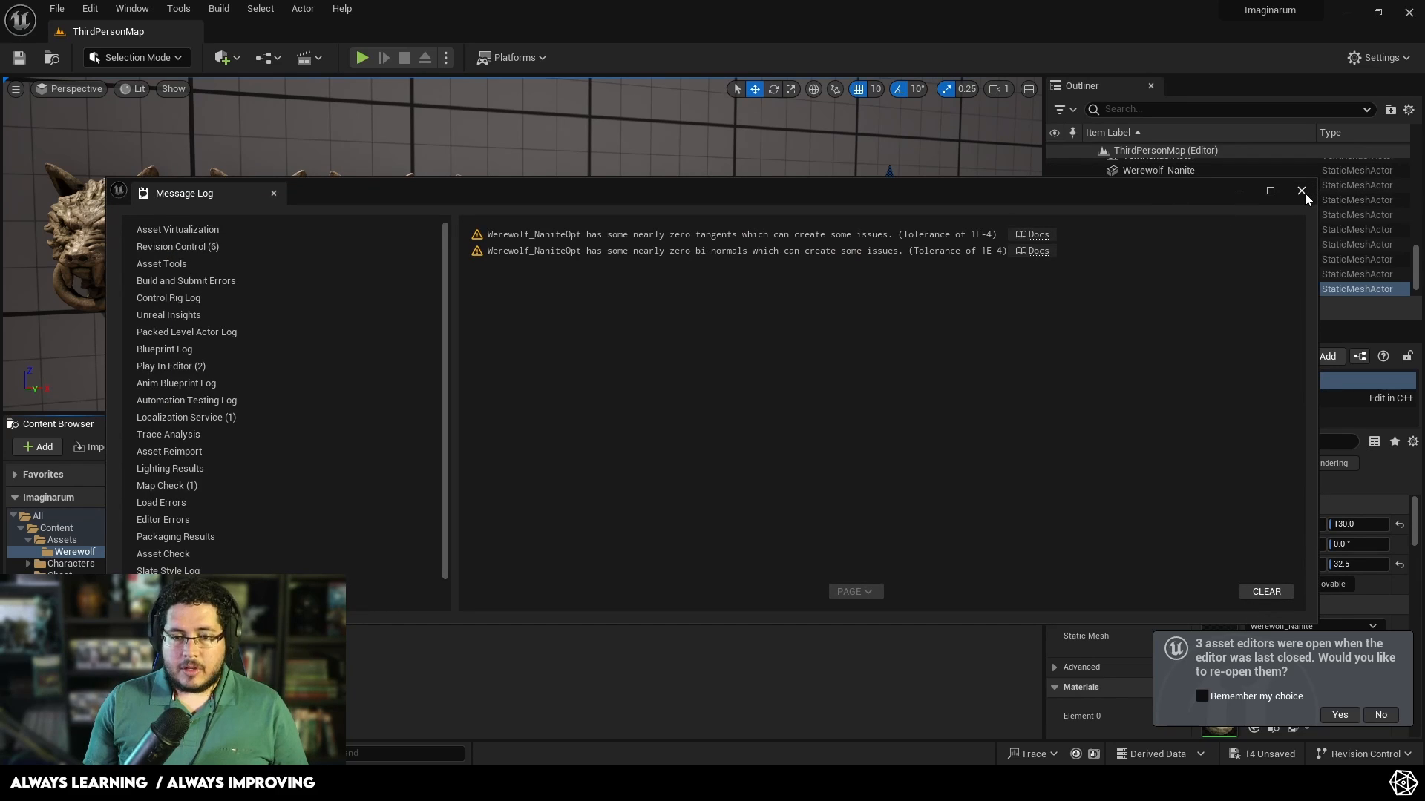
{"action": "left_click", "coordinate": [1302, 192]}
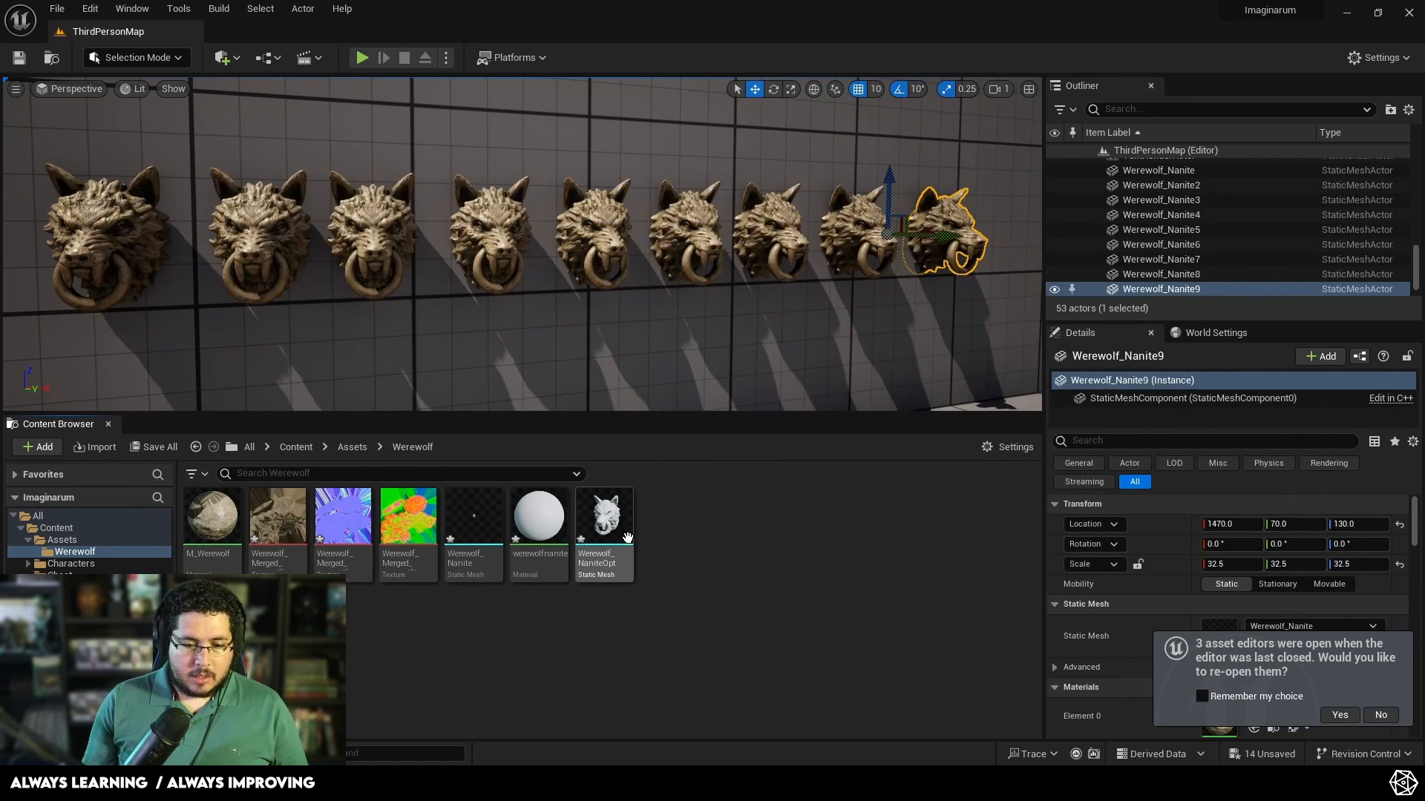
Step: Assign M_Werewolf to the material slot of the Werewolf_NaniteOpt mesh and inspect its textured surface up close
{"action": "double_click", "coordinate": [628, 535]}
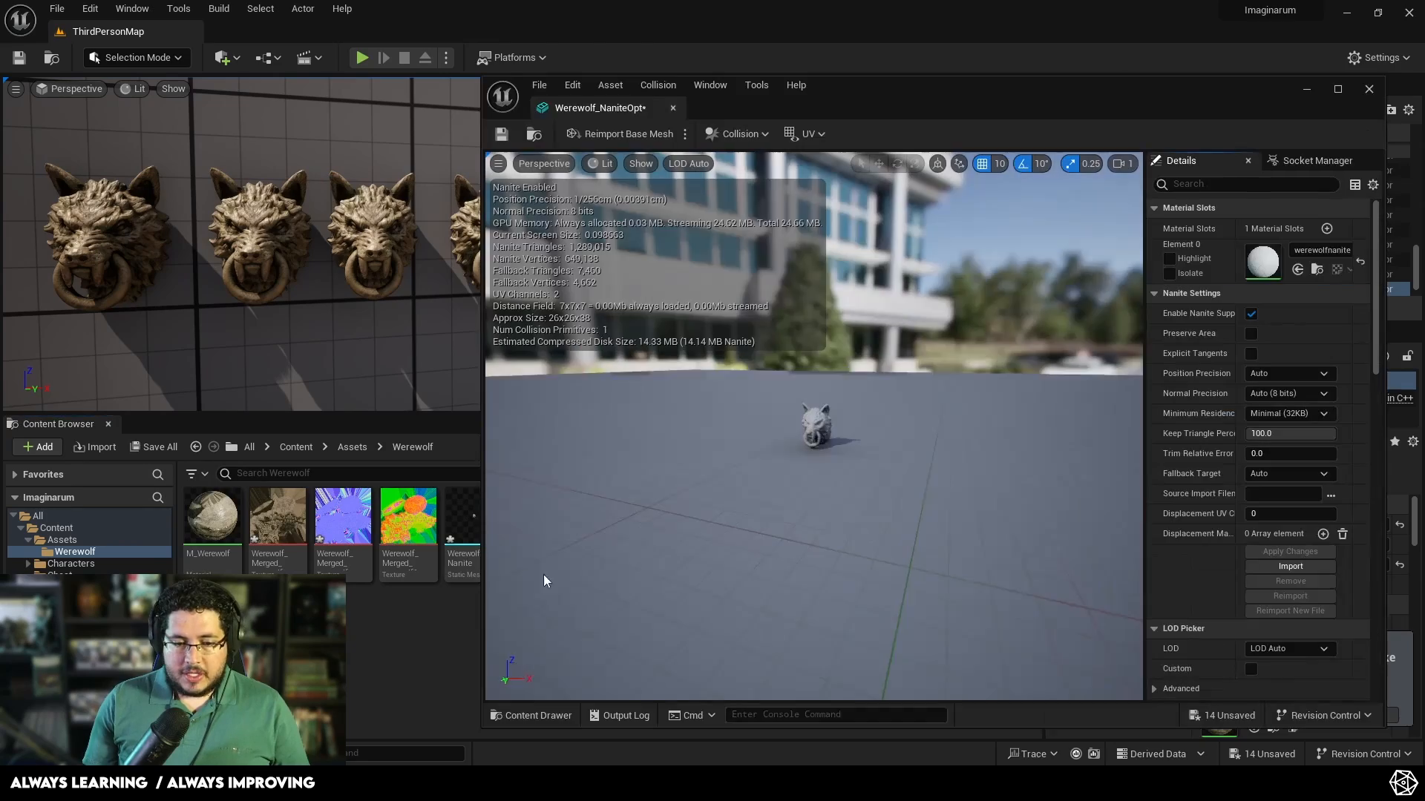
{"action": "left_click_drag", "start_coordinate": [213, 522], "coordinate": [1263, 260]}
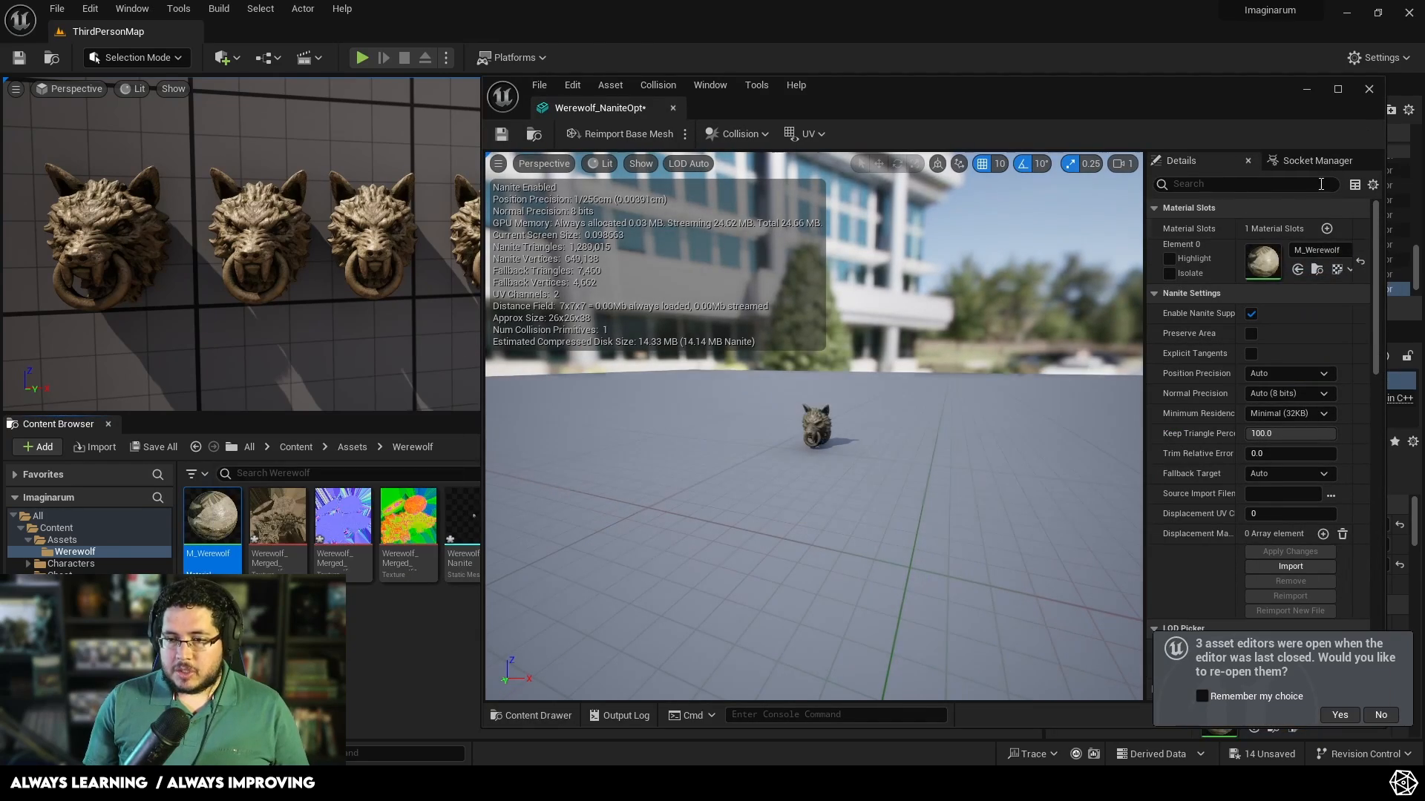
{"action": "key", "text": "w"}
{"action": "right_click_drag", "start_coordinate": [868, 478], "coordinate": [920, 475]}
{"action": "key", "text": "s"}
{"action": "key", "text": "w"}
{"action": "key", "text": "s"}
{"action": "key", "text": "w"}
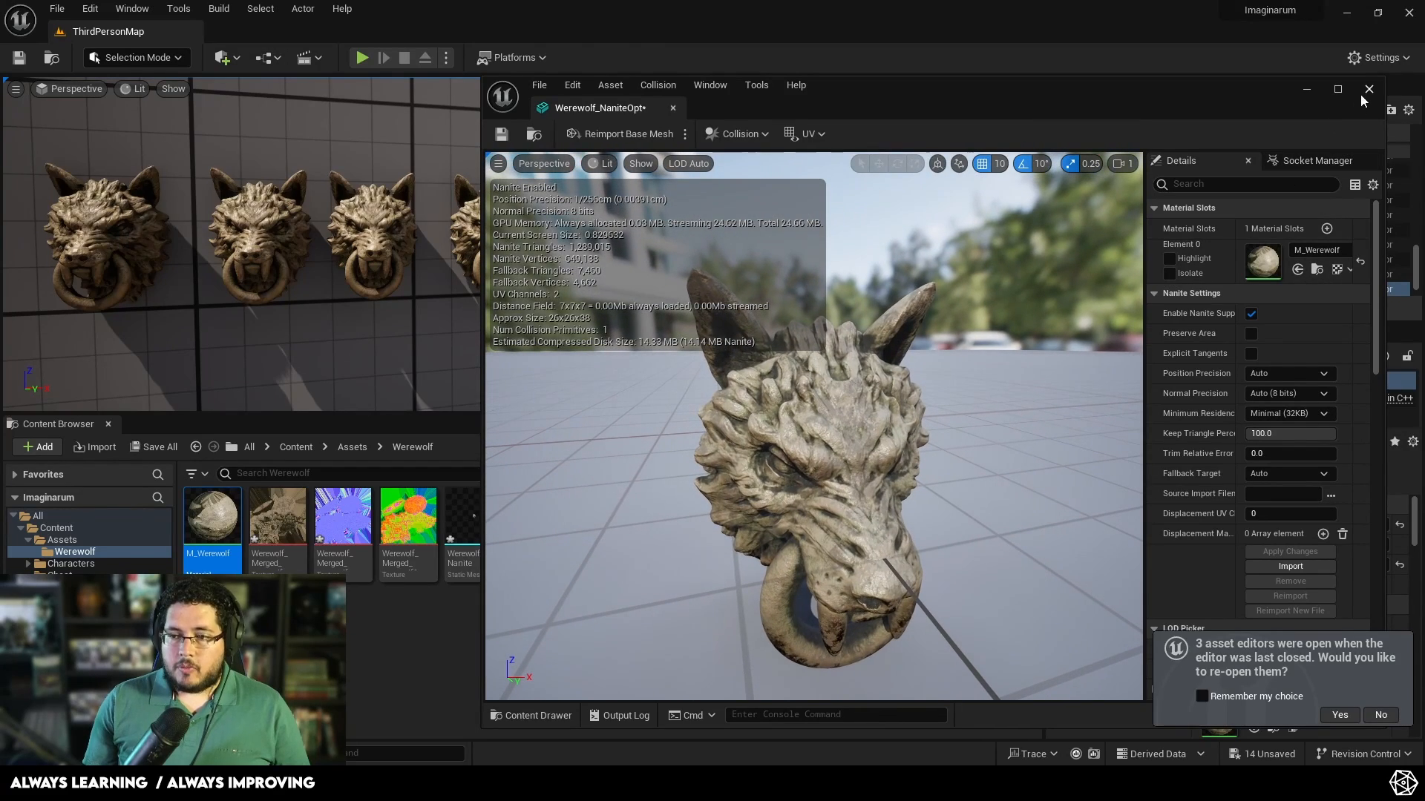
{"action": "left_click", "coordinate": [1368, 89]}
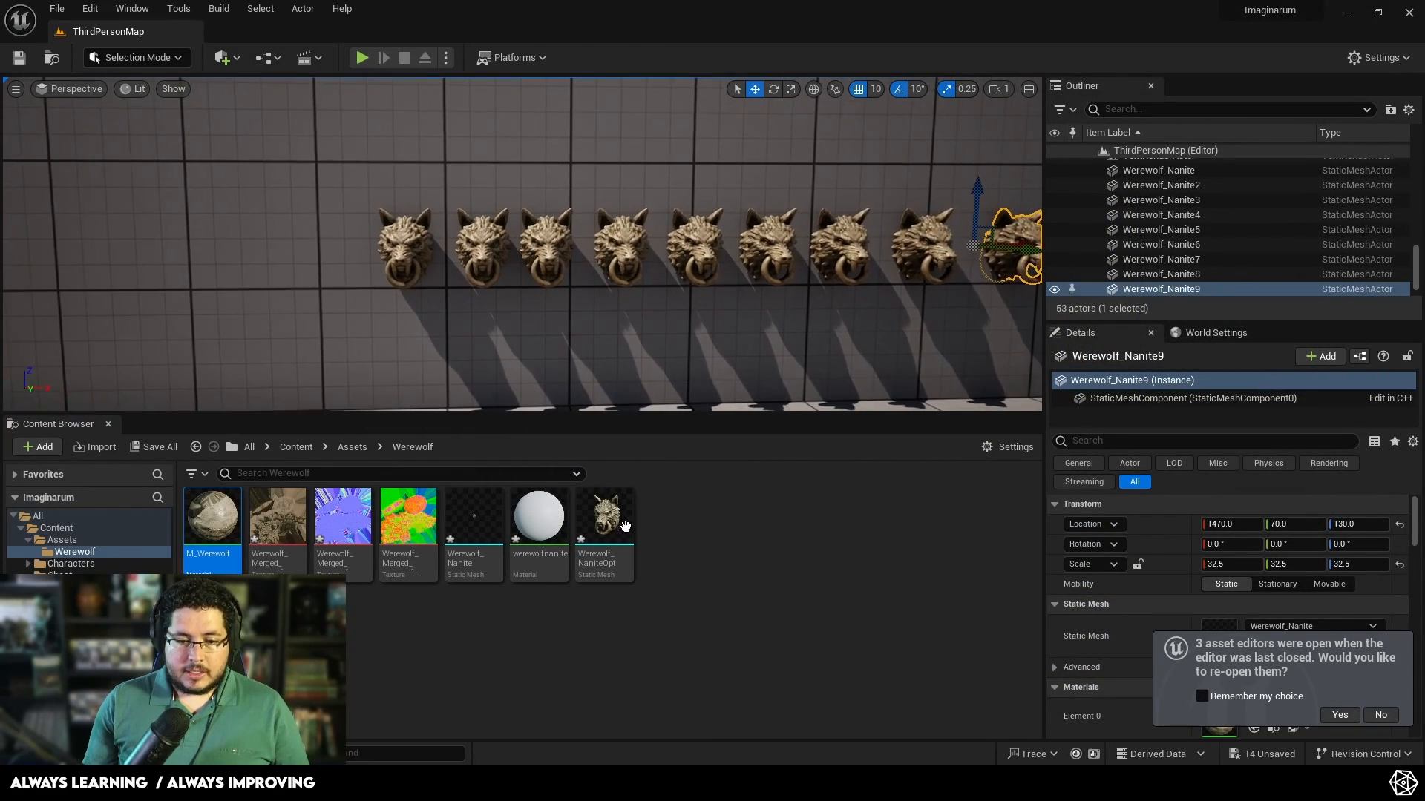
Step: Place Werewolf_NaniteOpt on the wall beside the row of heads, scaled to 8 and located at 560, -60, 180
{"action": "left_click_drag", "start_coordinate": [625, 526], "coordinate": [297, 285]}
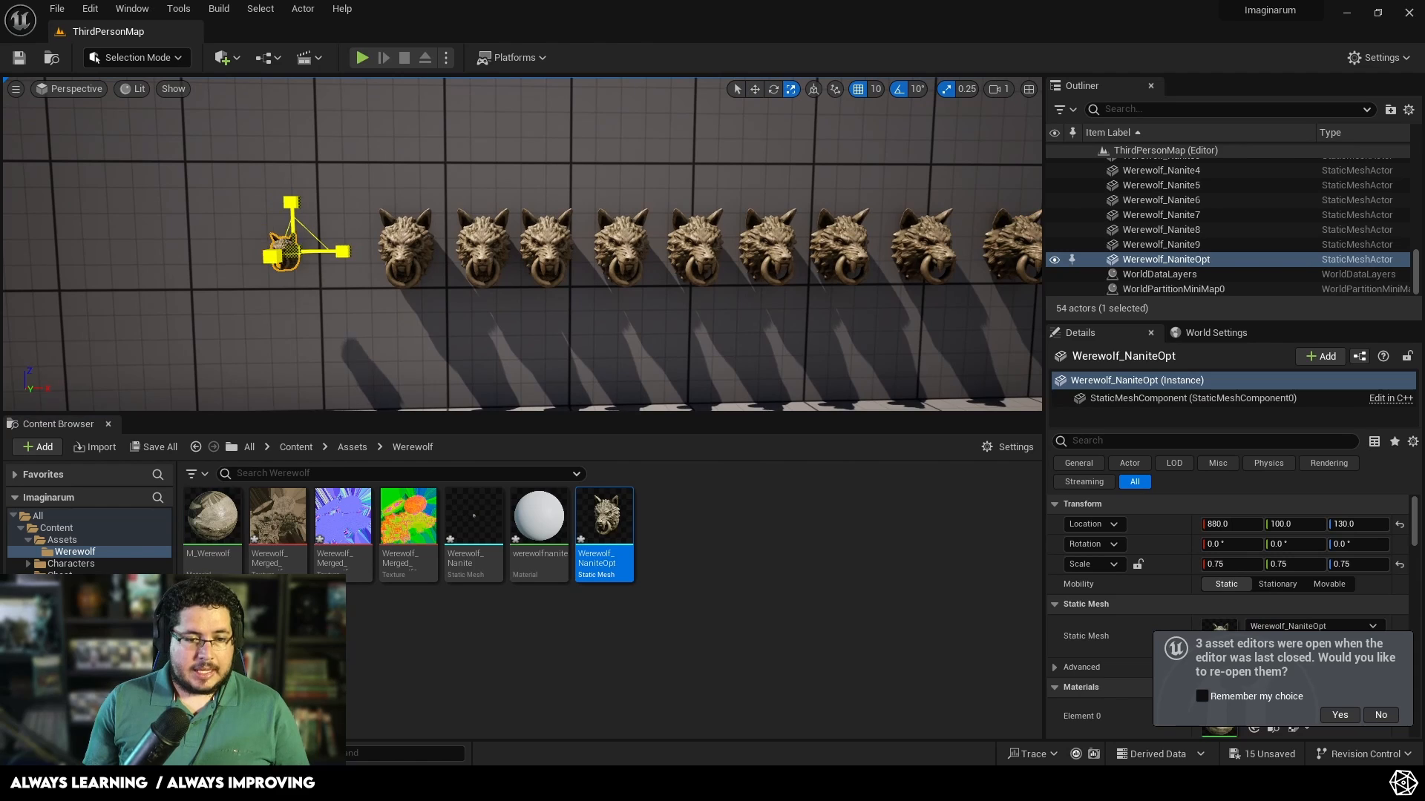
{"action": "scroll", "coordinate": [691, 241], "scroll_direction": "down", "scroll_amount": 5}
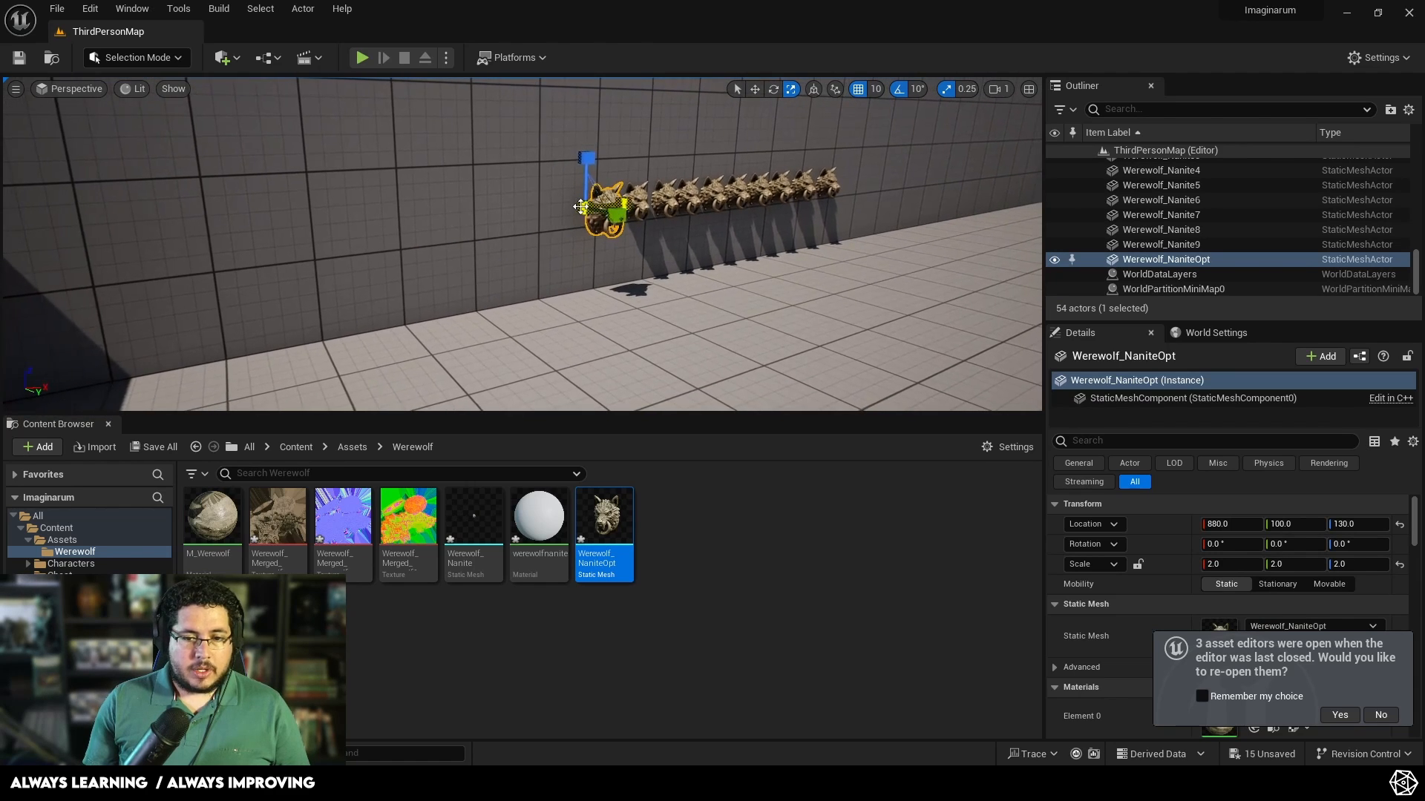
{"action": "left_click_drag", "start_coordinate": [590, 200], "coordinate": [331, 96]}
{"action": "key", "text": "w"}
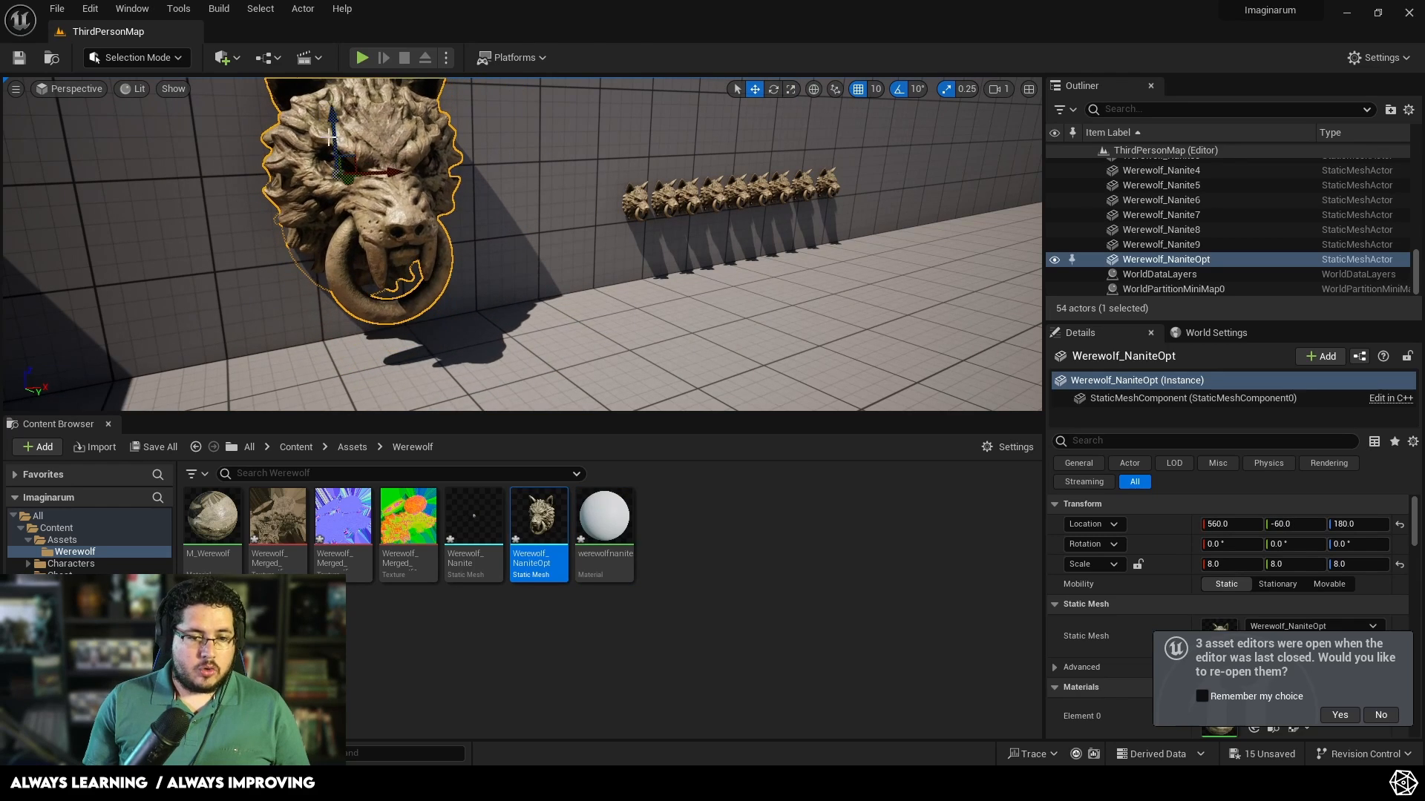
{"action": "right_click_drag", "start_coordinate": [315, 186], "coordinate": [438, 180]}
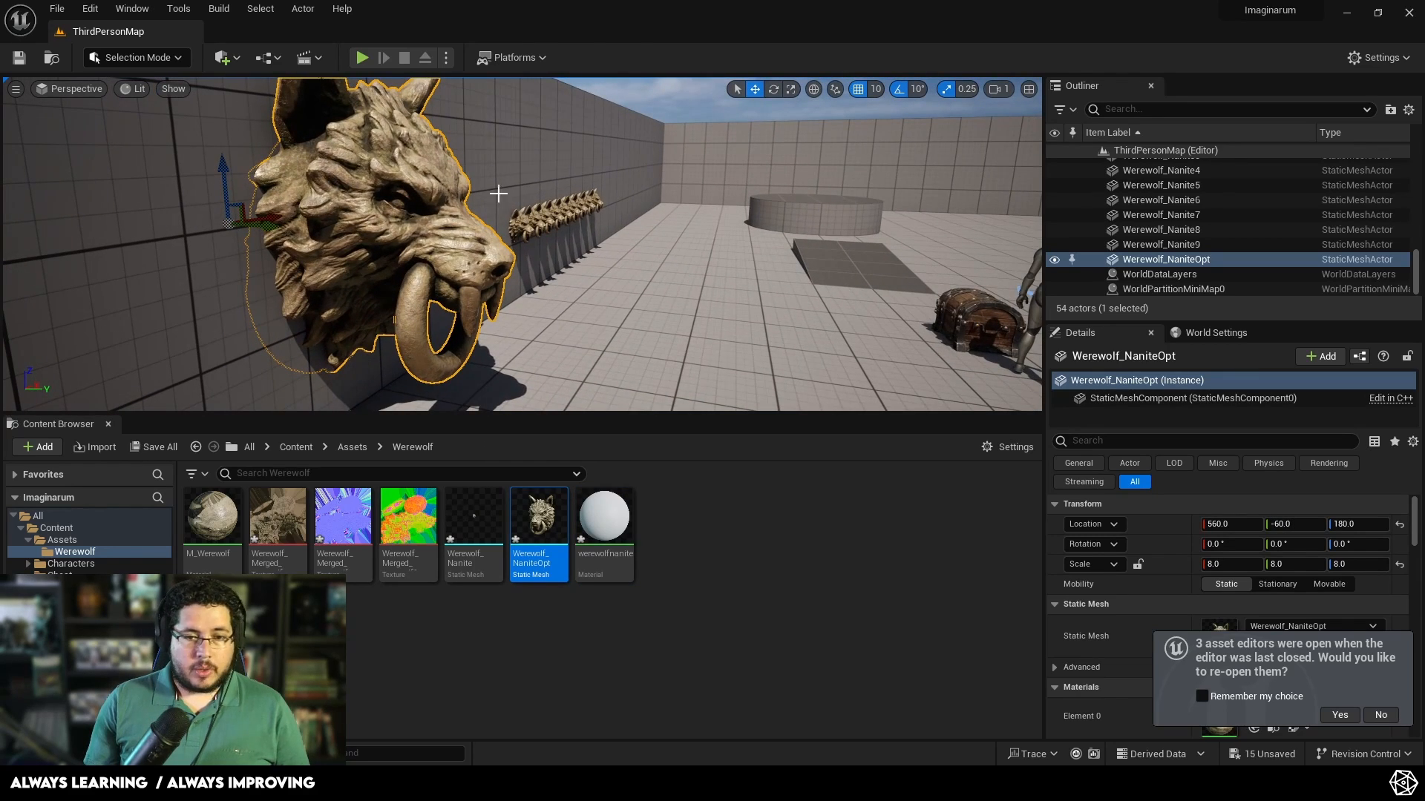
Step: Play-test the level and walk the character around the oversized werewolf head to inspect it from several angles
{"action": "left_click", "coordinate": [363, 62]}
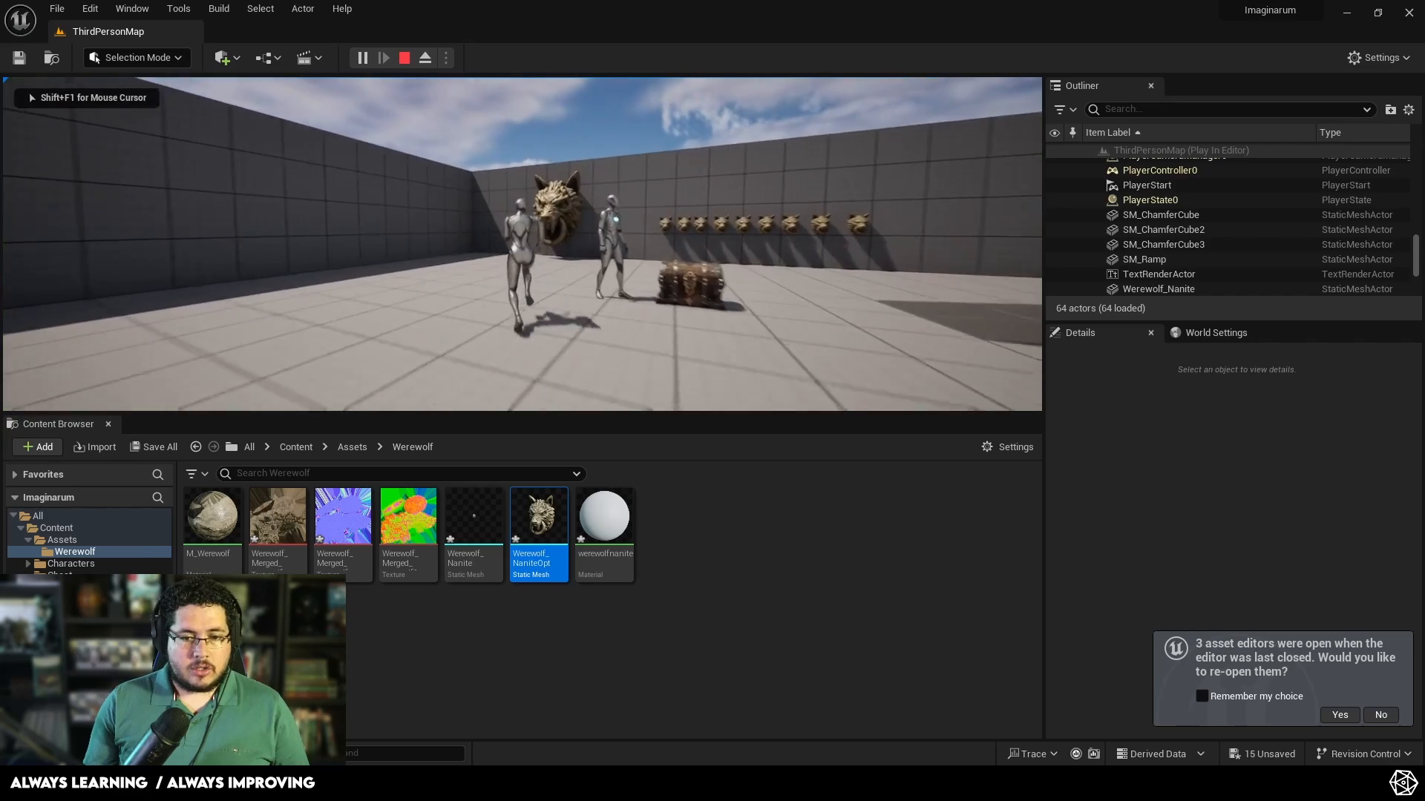
{"action": "key", "text": "w"}
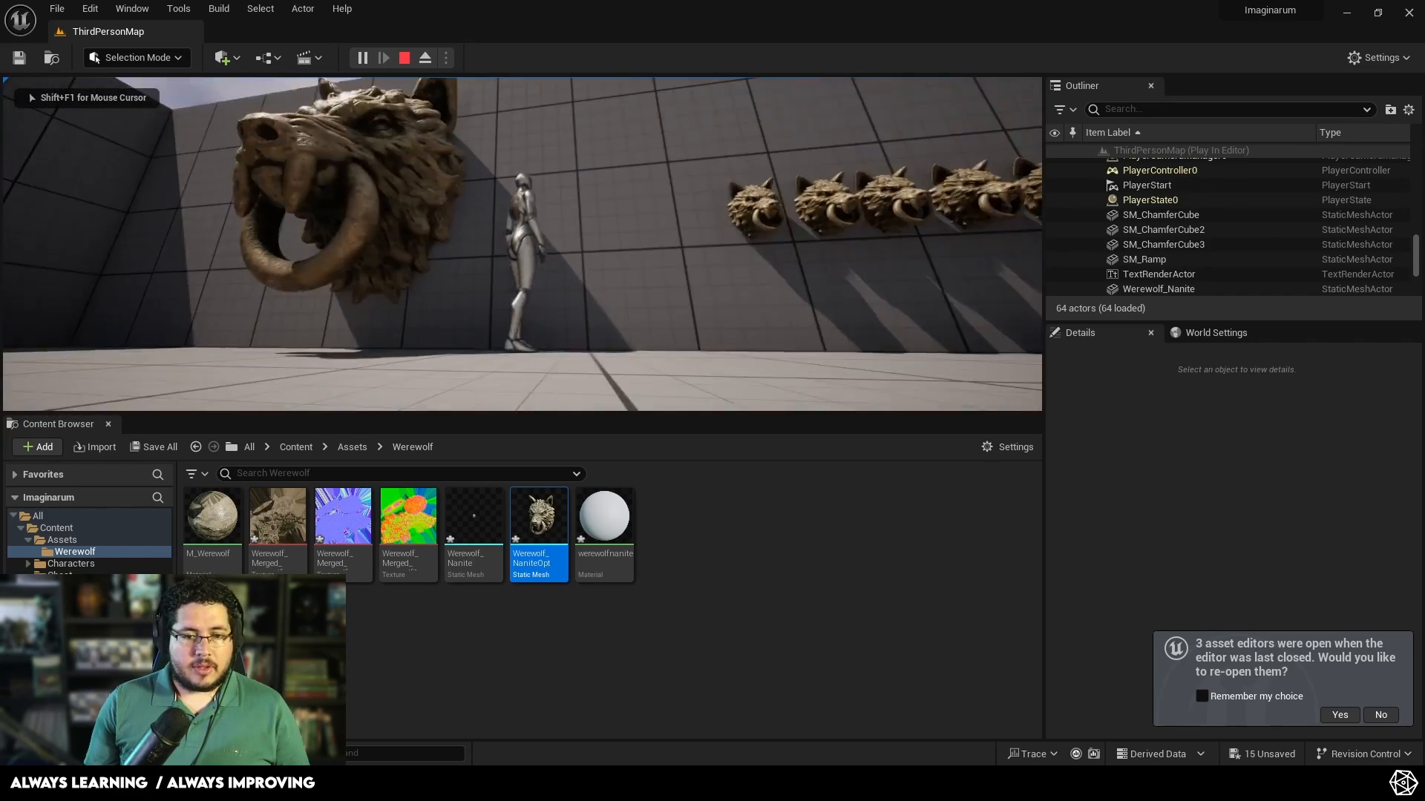
{"action": "key", "text": "s"}
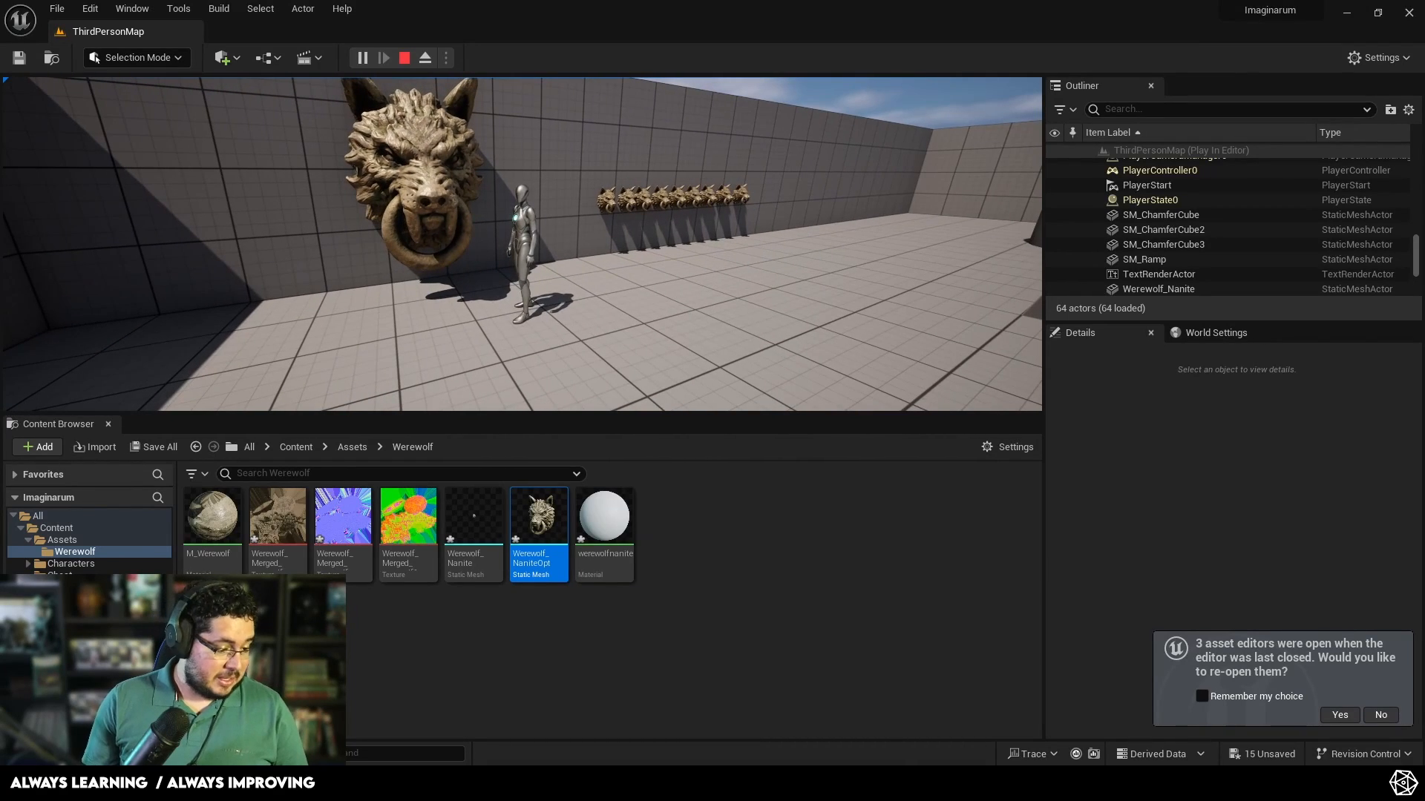
{"action": "key", "text": "w"}
{"action": "key", "text": "d"}
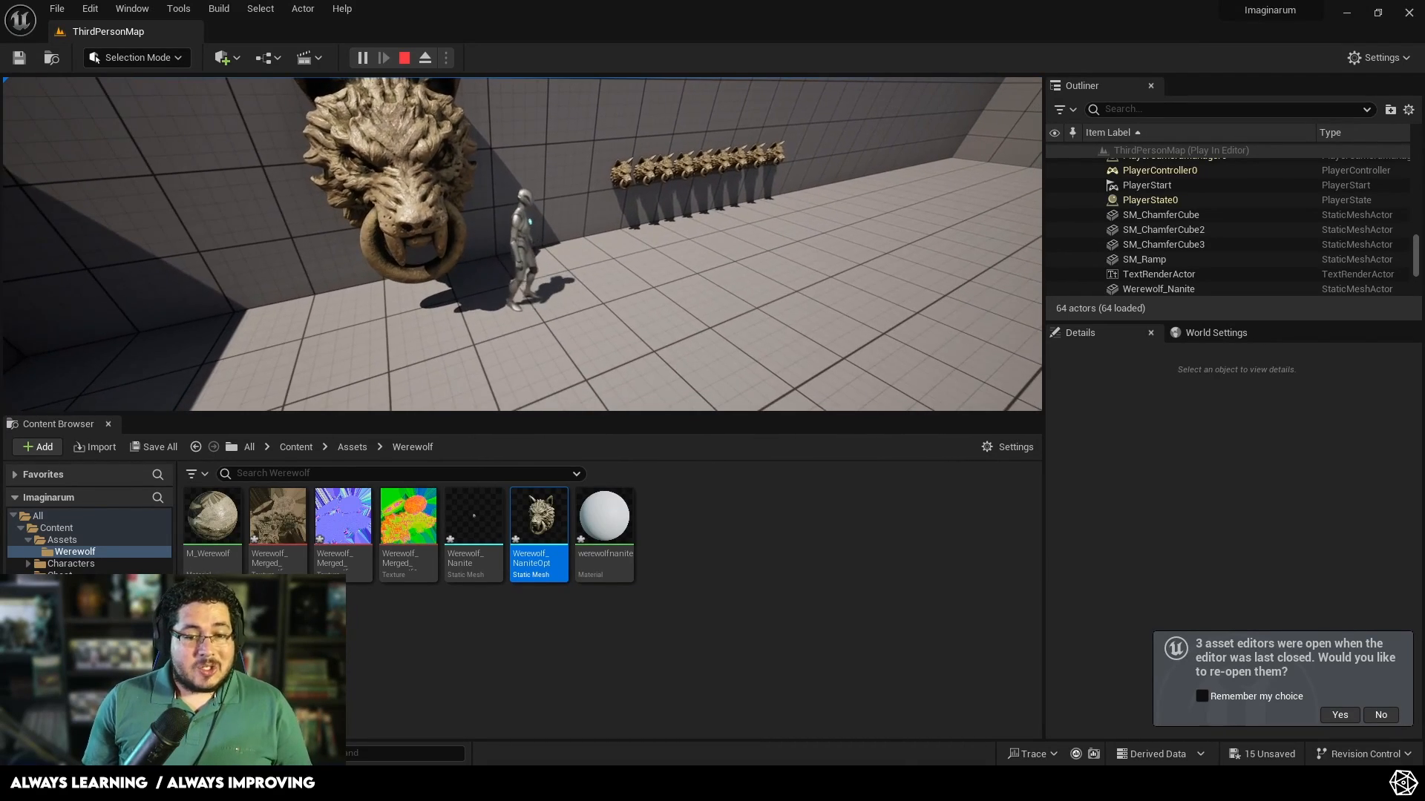